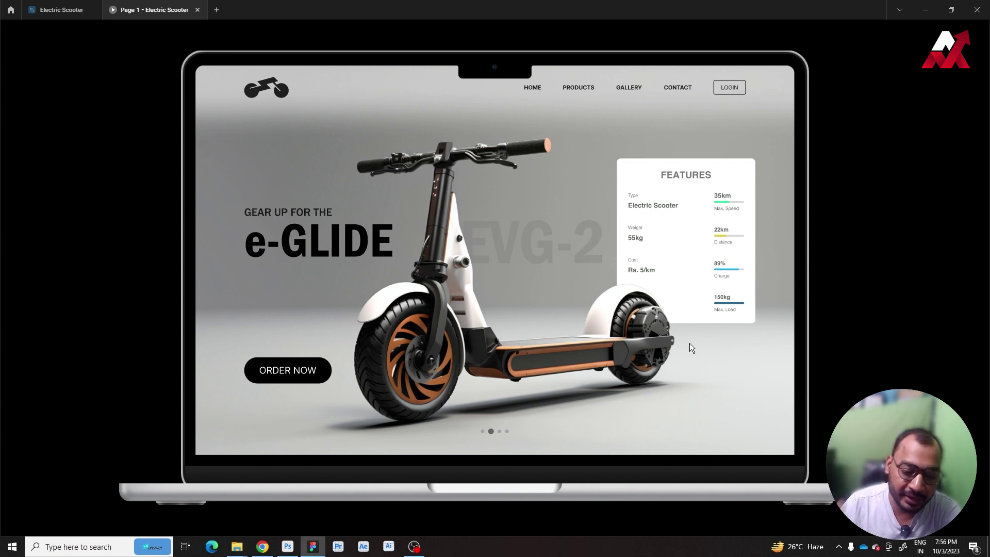
# Step: Switch from the Figma prototype to the ChatGPT conversation in Chrome
pyautogui.click(262, 547)
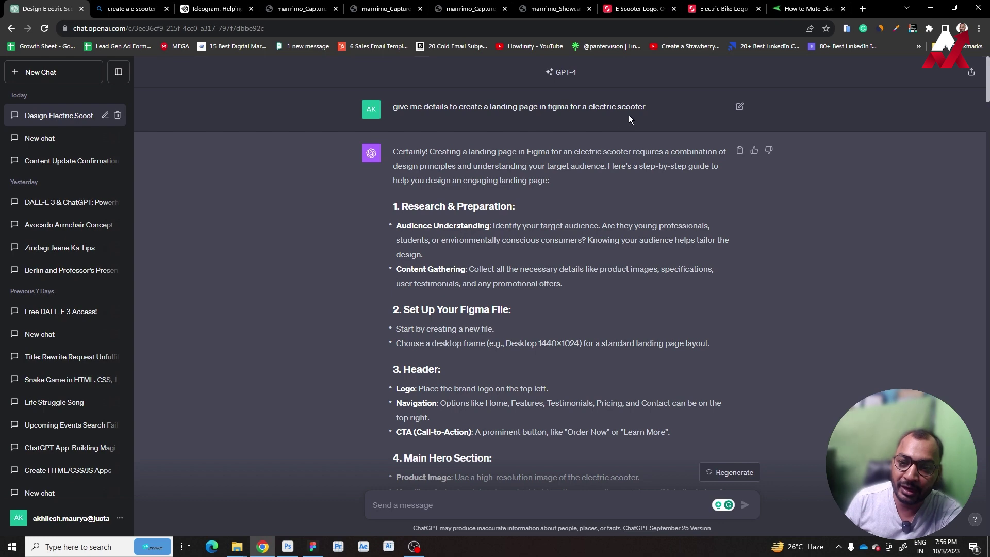
# Step: Read the landing-page guide's Research & Preparation and Header sections, highlighting headings
pyautogui.scroll(-4, 510, 180)
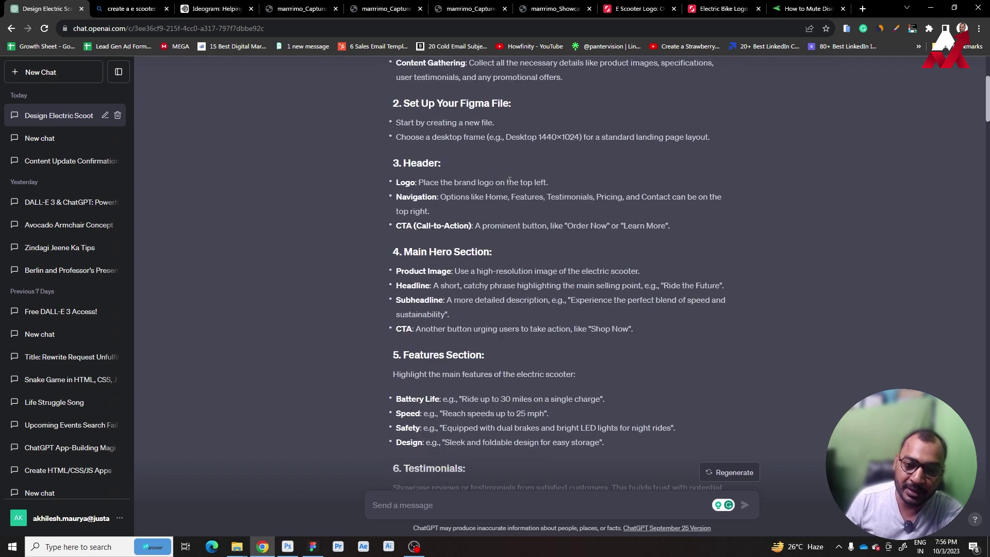
pyautogui.scroll(4, 510, 181)
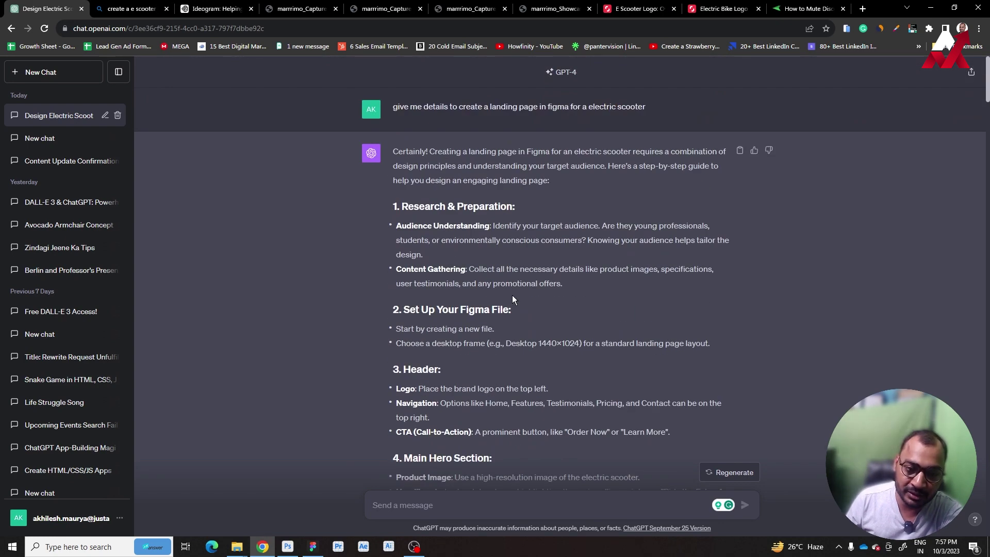
pyautogui.moveTo(413, 205); pyautogui.dragTo(500, 206)
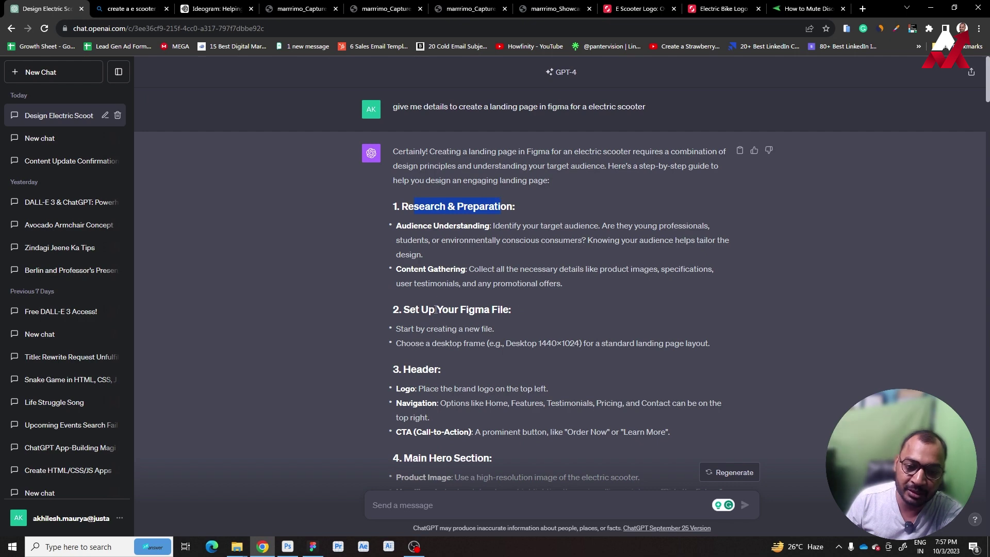
pyautogui.moveTo(437, 309); pyautogui.dragTo(511, 310)
pyautogui.scroll(-4, 525, 318)
pyautogui.moveTo(418, 164); pyautogui.dragTo(429, 164)
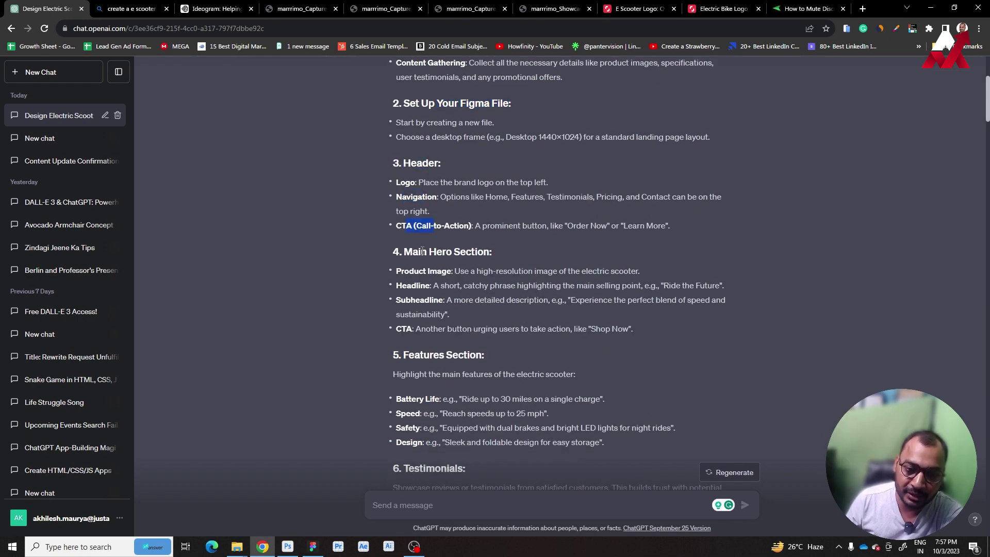
# Step: Scroll on through the guide to the Midjourney prompt reply for a scooter on white
pyautogui.scroll(-4, 489, 263)
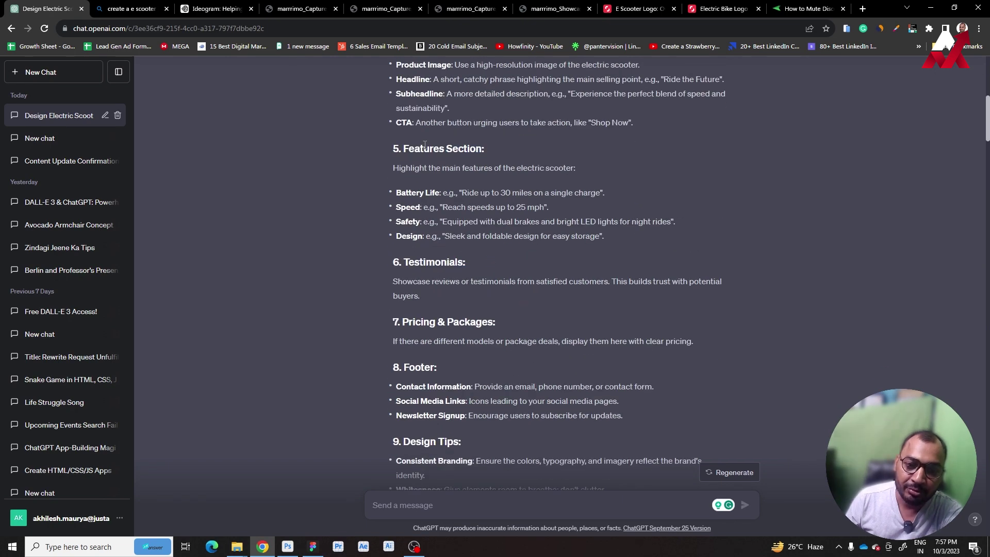
pyautogui.moveTo(421, 263); pyautogui.dragTo(424, 263)
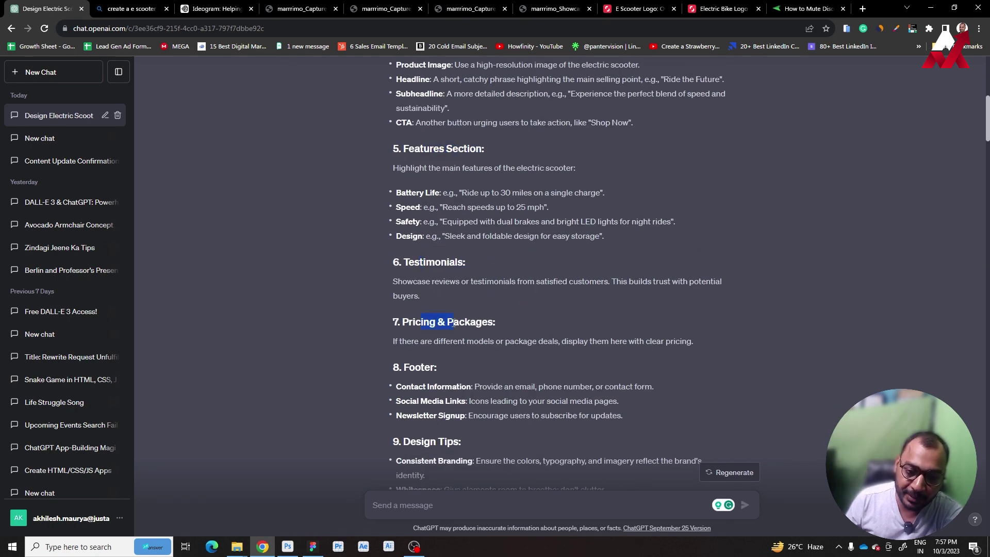
pyautogui.scroll(-2, 474, 356)
pyautogui.scroll(-3, 477, 350)
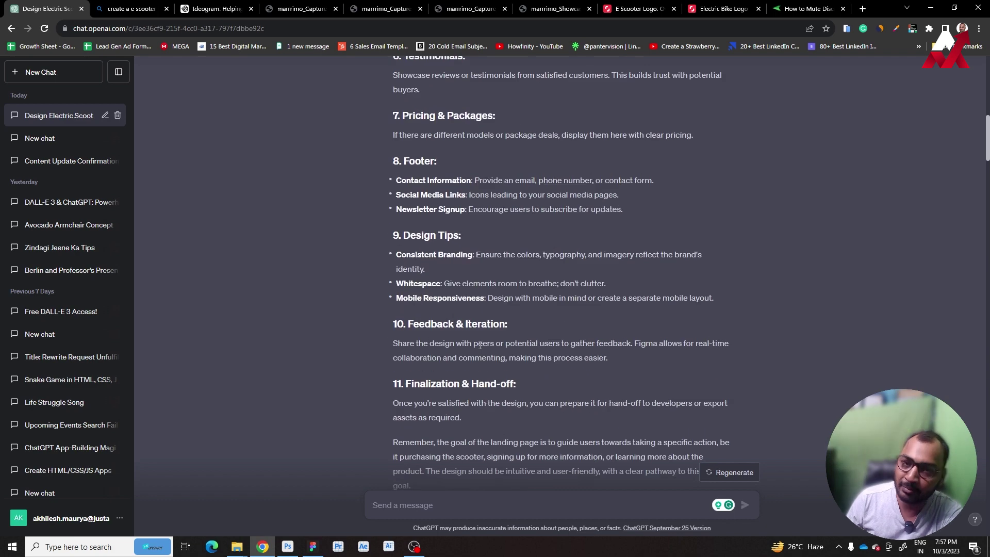
pyautogui.scroll(-4, 484, 337)
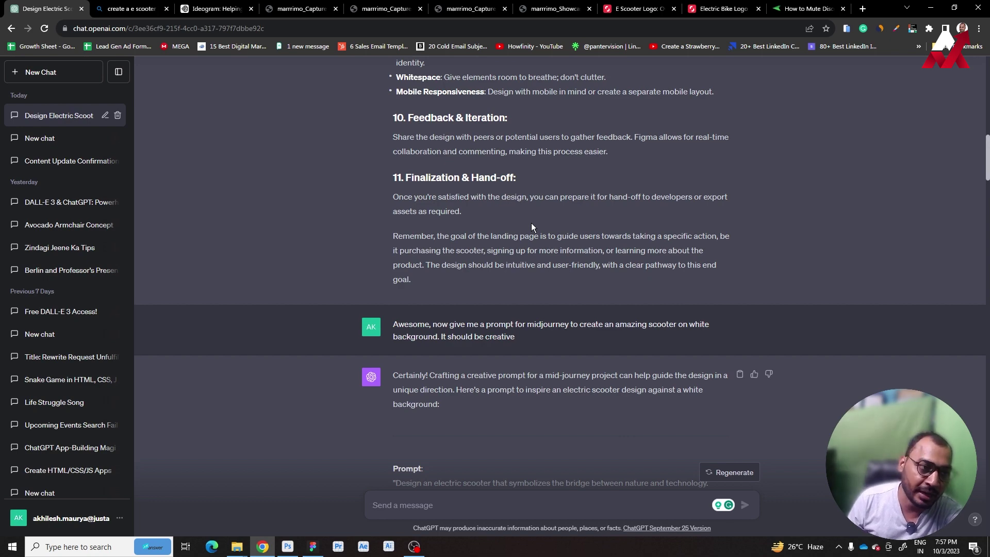
pyautogui.scroll(-4, 580, 231)
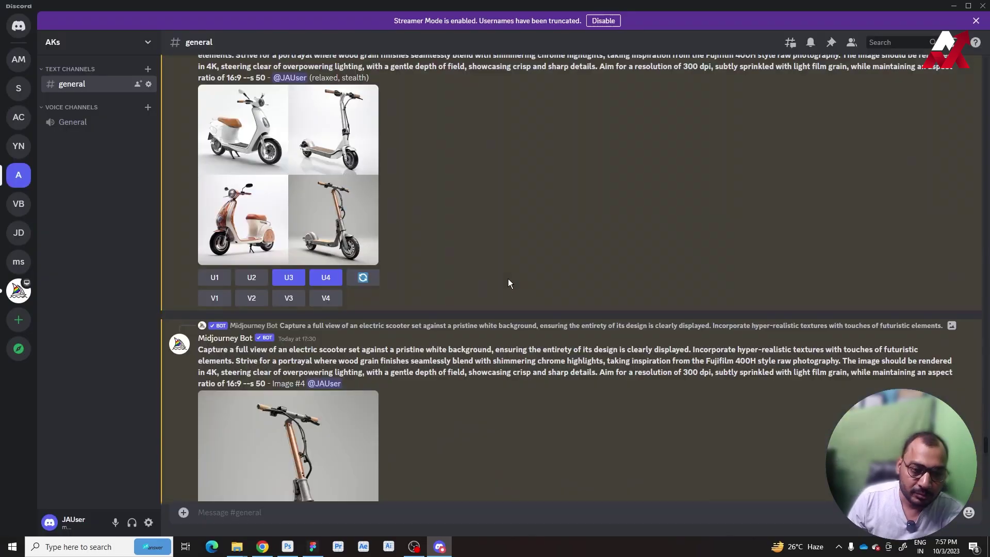
pyautogui.scroll(4, 509, 283)
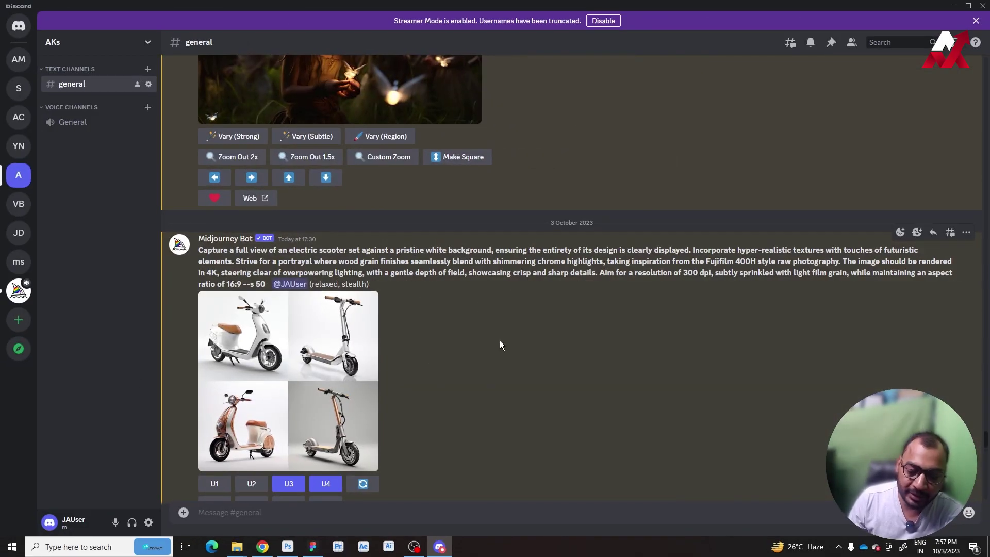
# Step: Preview the four-scooter grid and the upscaled grey scooter image in Discord
pyautogui.click(312, 381)
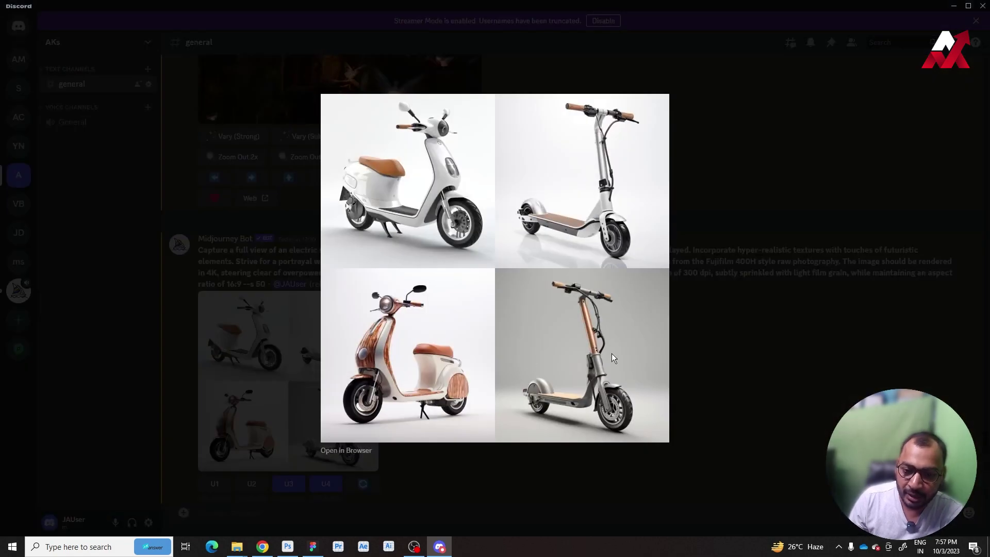
pyautogui.click(682, 324)
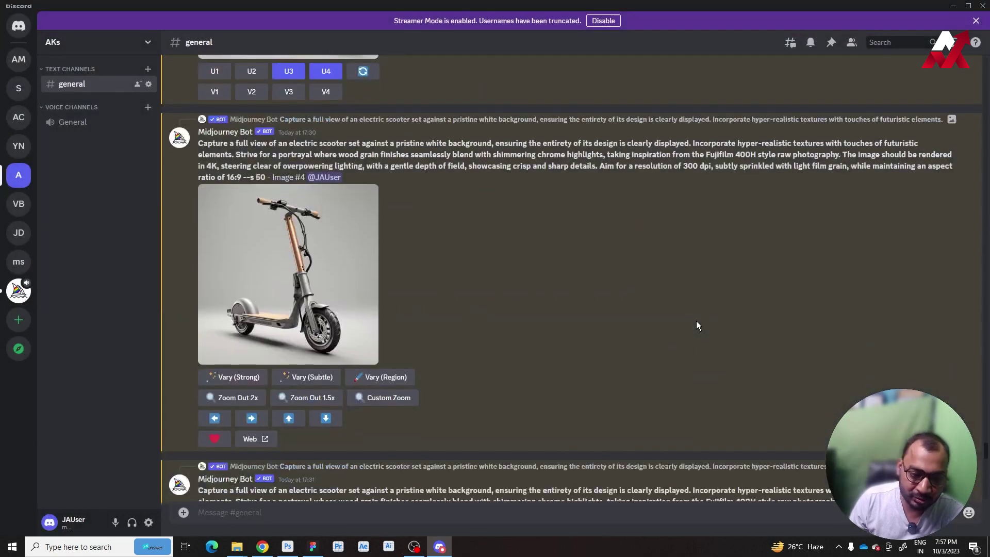
pyautogui.click(262, 298)
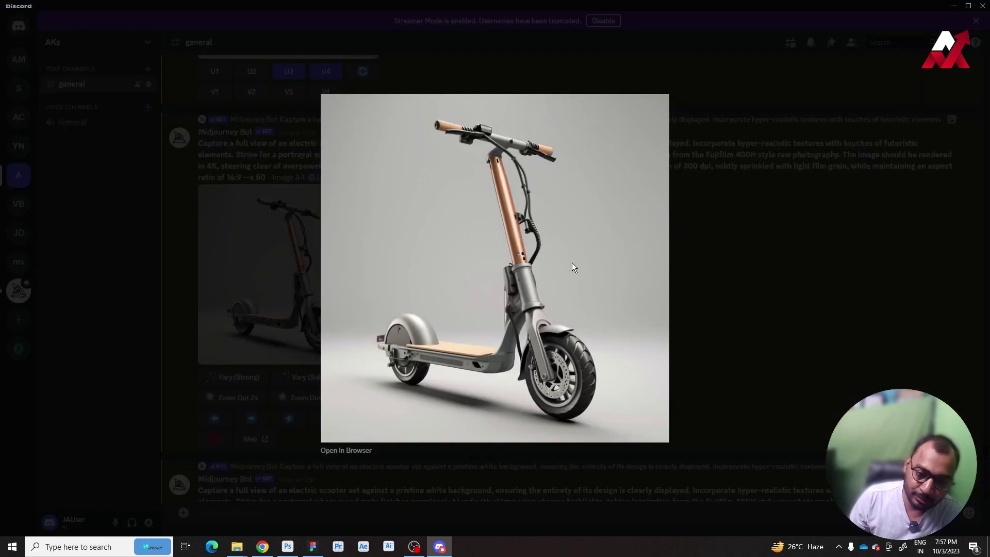
pyautogui.click(713, 273)
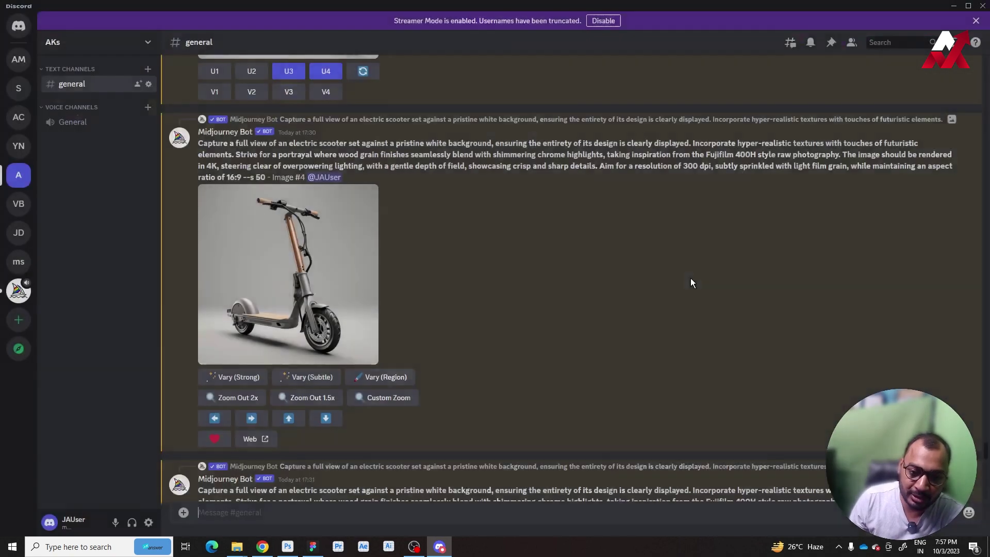
pyautogui.scroll(-4, 691, 278)
pyautogui.scroll(-4, 690, 280)
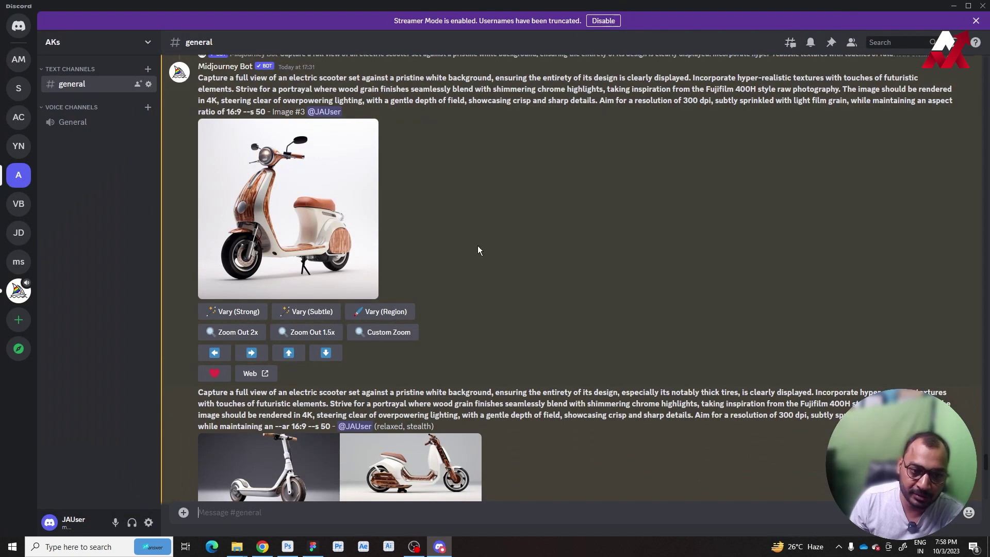
pyautogui.scroll(-4, 561, 281)
pyautogui.moveTo(379, 258)
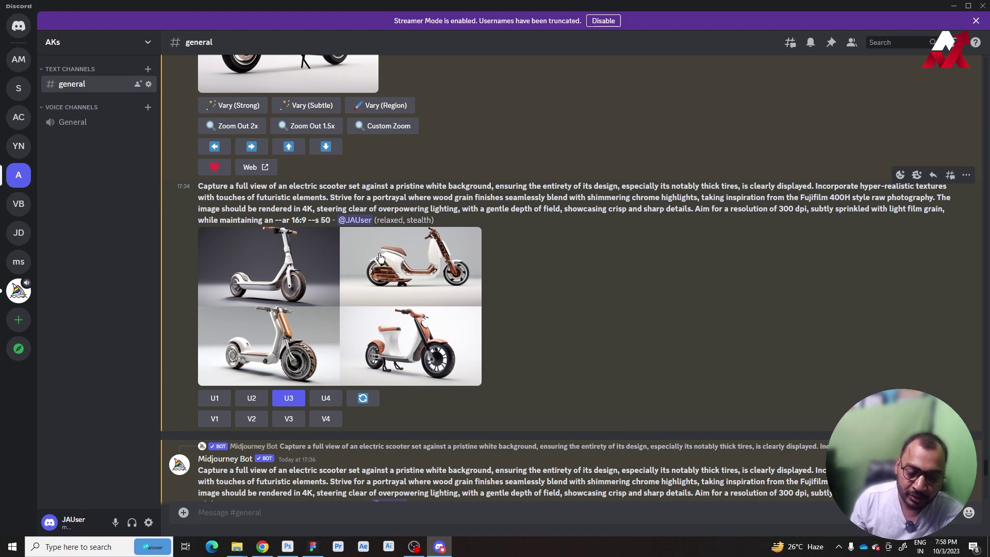
# Step: Preview the thick-tyre scooter grid and scroll through more Midjourney renders
pyautogui.click(247, 325)
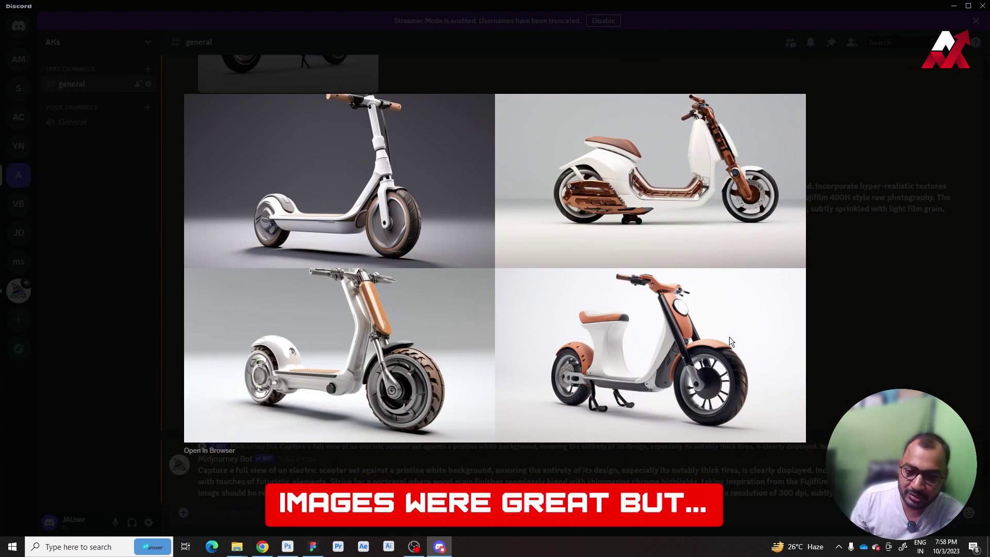
pyautogui.click(878, 325)
pyautogui.scroll(-5, 591, 314)
pyautogui.scroll(-5, 591, 313)
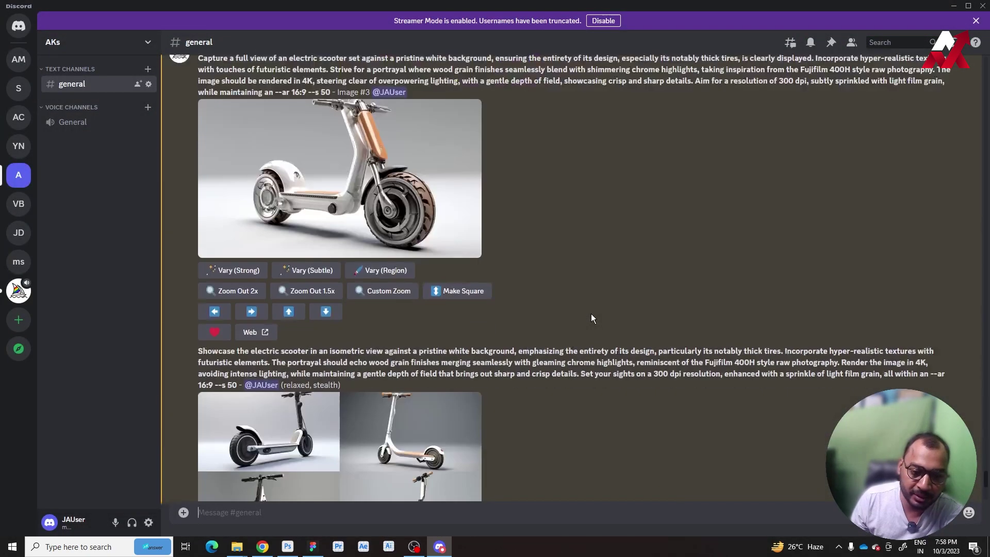
pyautogui.scroll(-4, 442, 216)
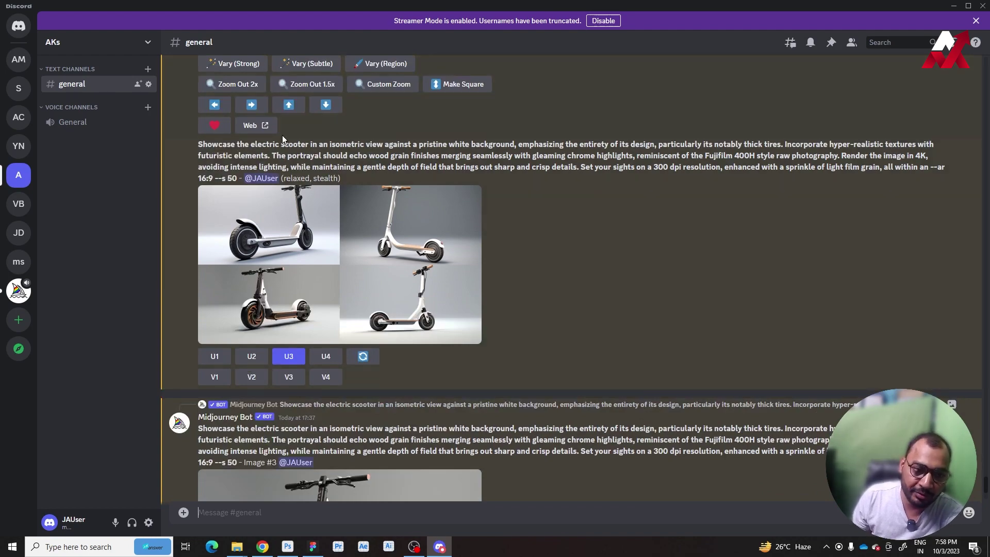
pyautogui.scroll(3, 551, 153)
pyautogui.scroll(1, 550, 196)
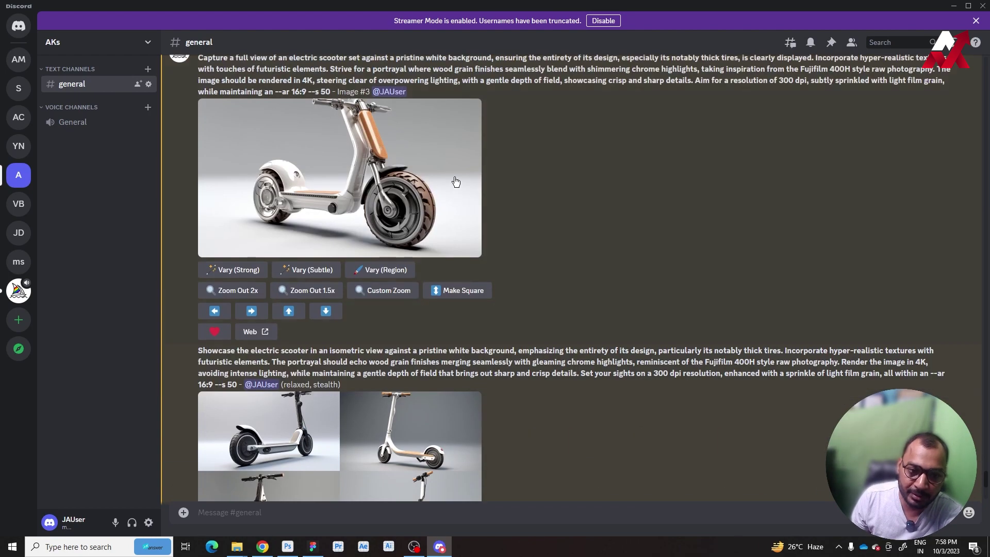
pyautogui.scroll(8, 505, 222)
pyautogui.scroll(-8, 459, 251)
pyautogui.scroll(-4, 459, 251)
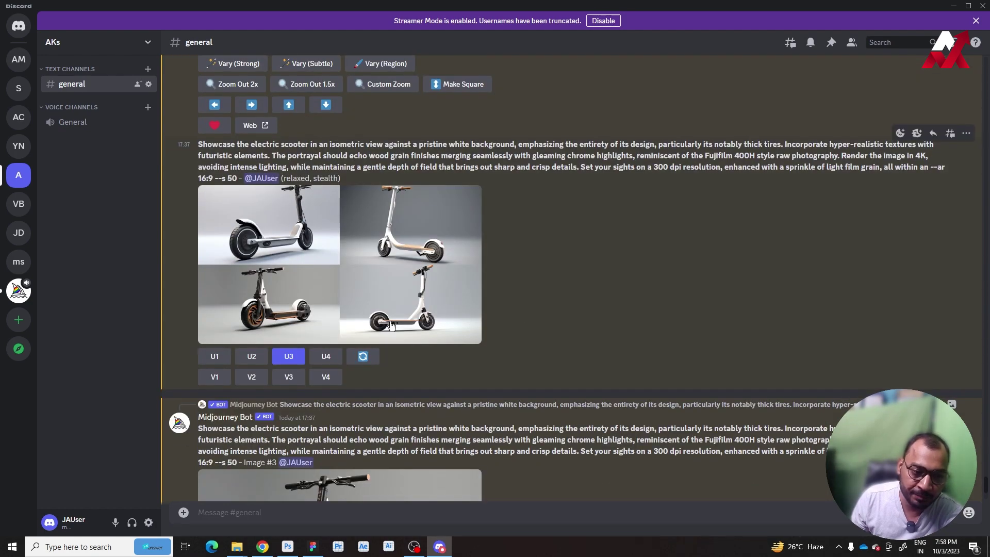
# Step: Preview the isometric-view grid and black-and-white upscale, then bring up Chrome's saved renders
pyautogui.click(415, 296)
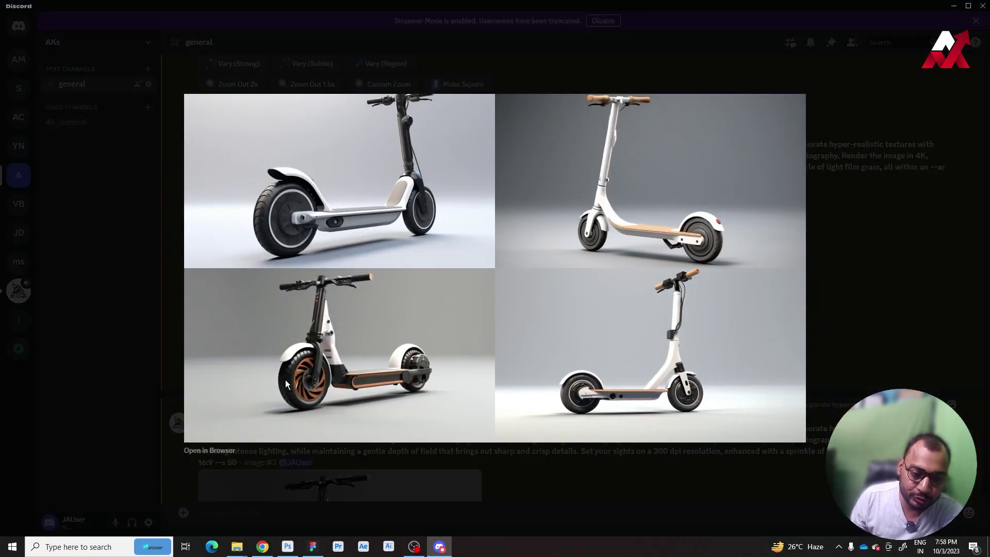
pyautogui.click(808, 307)
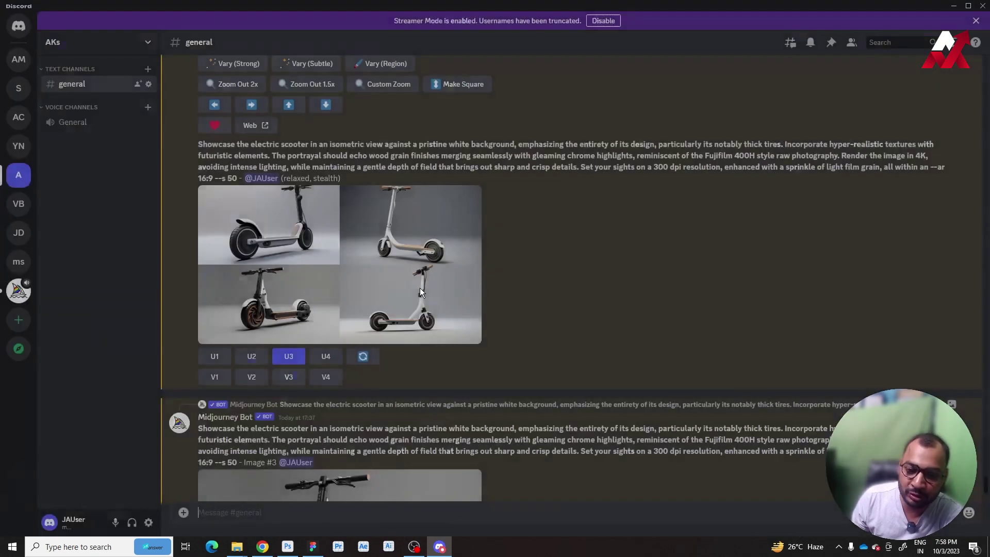
pyautogui.scroll(-4, 420, 288)
pyautogui.click(374, 348)
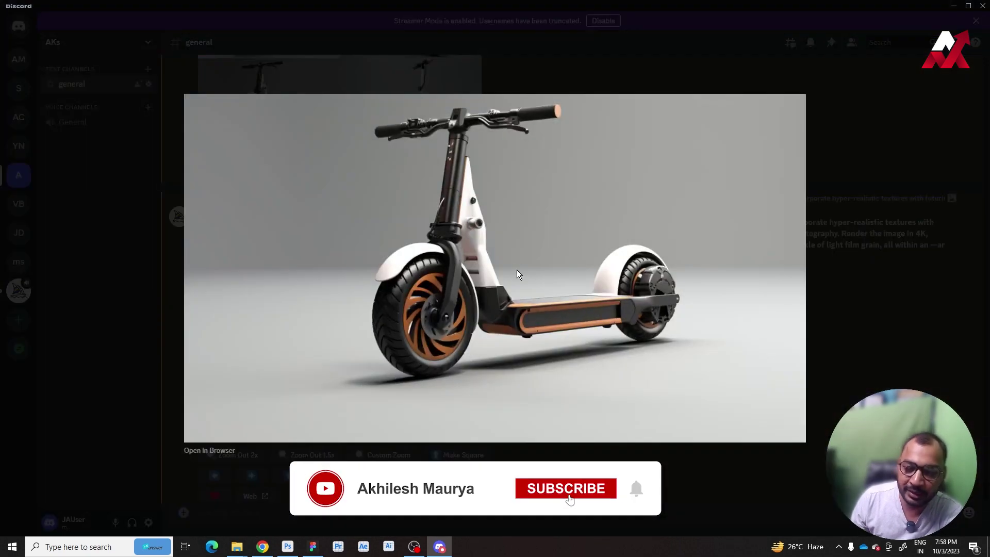
pyautogui.click(869, 202)
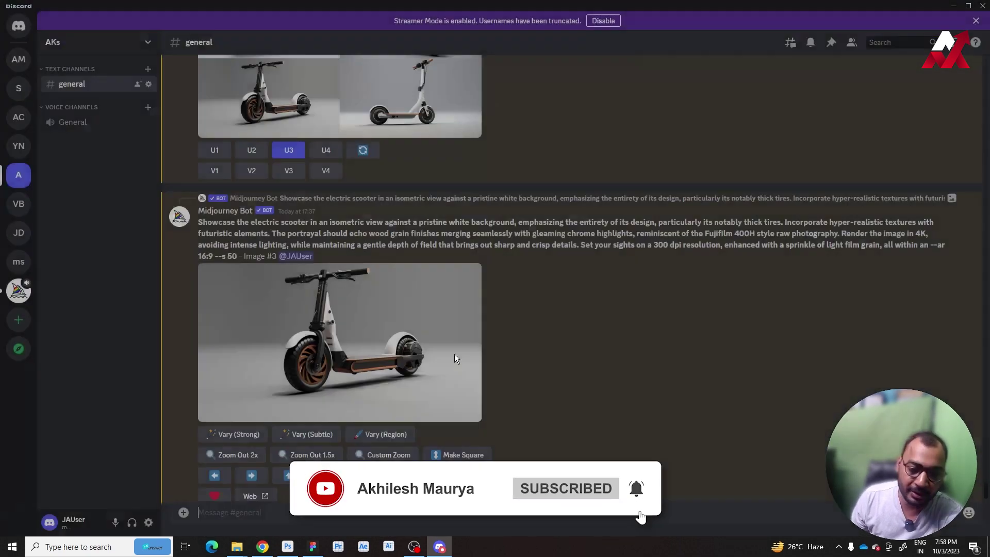
pyautogui.click(262, 548)
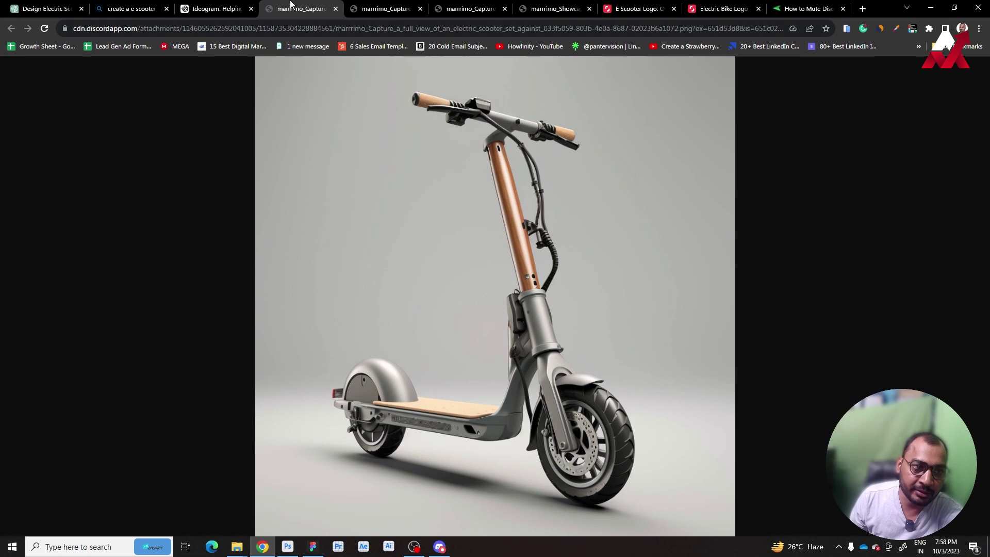
# Step: Flip through the saved renders: grey scooter, wooden-panel moped, white and black-and-orange kick scooters
pyautogui.click(391, 11)
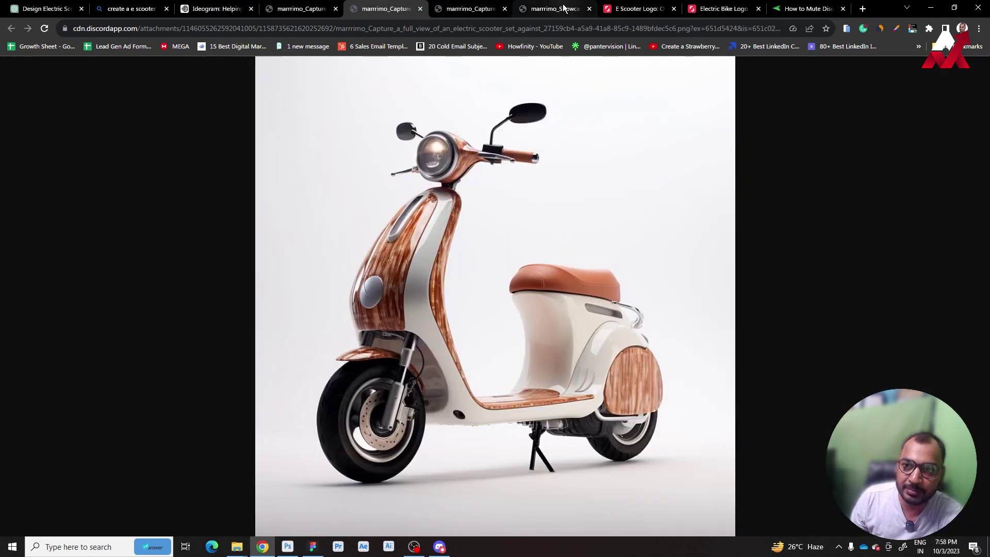
pyautogui.click(314, 11)
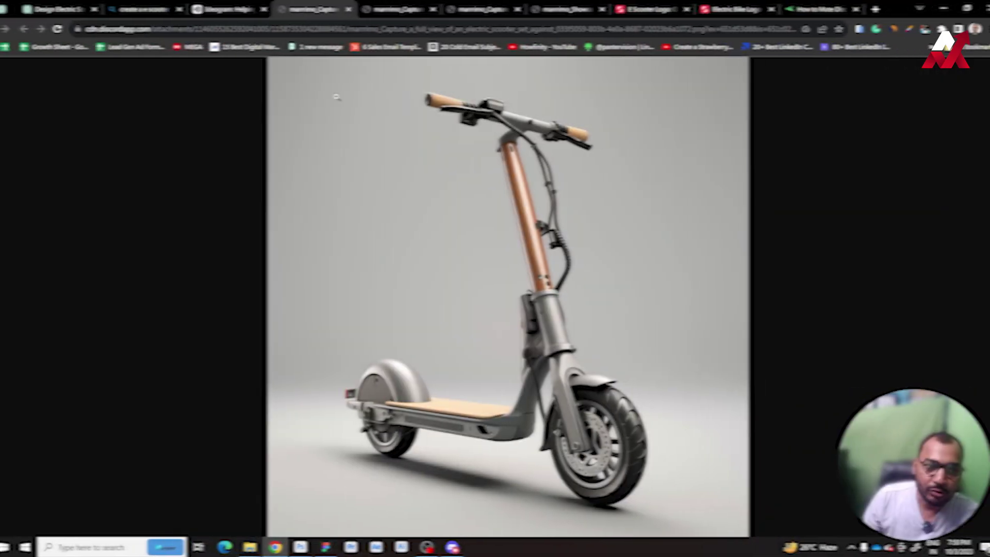
pyautogui.click(386, 11)
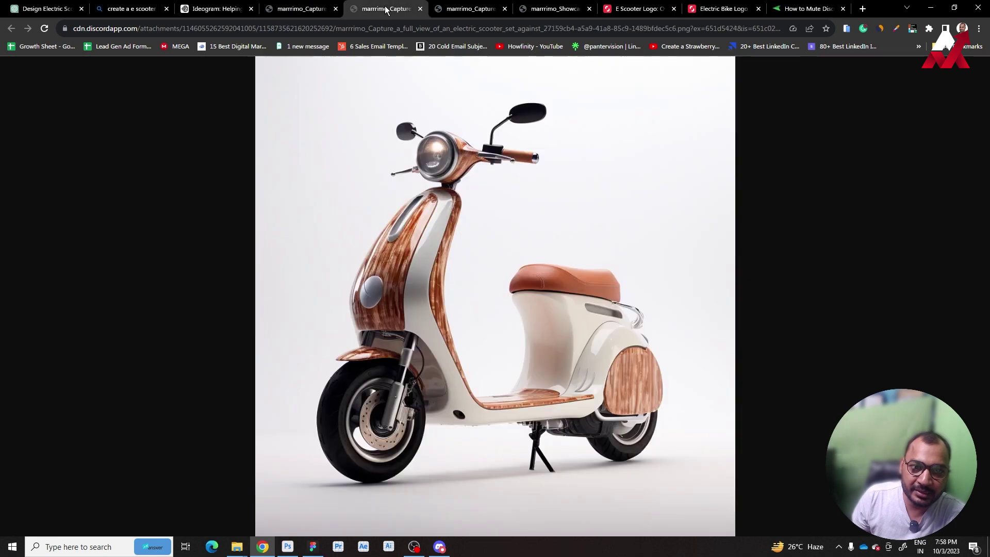
pyautogui.click(479, 11)
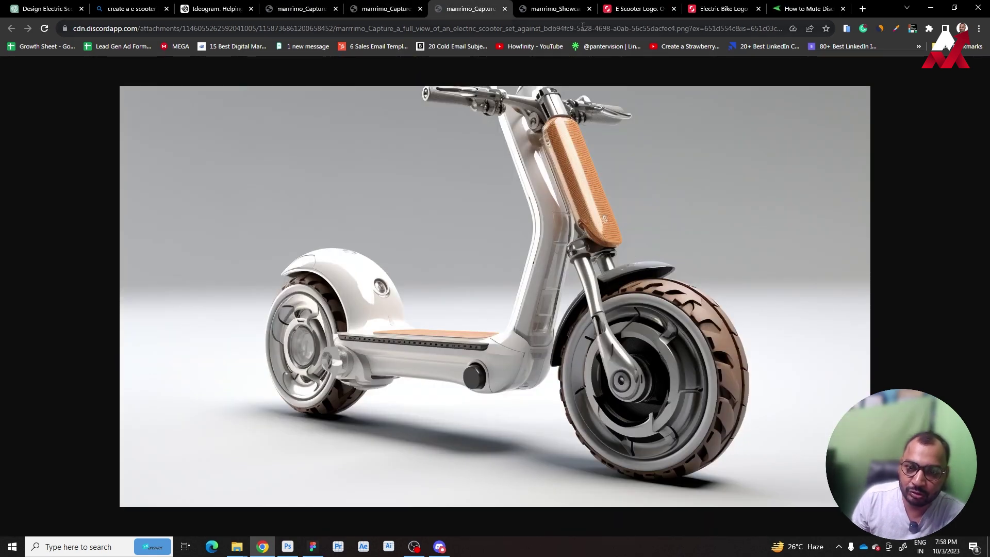
pyautogui.click(562, 11)
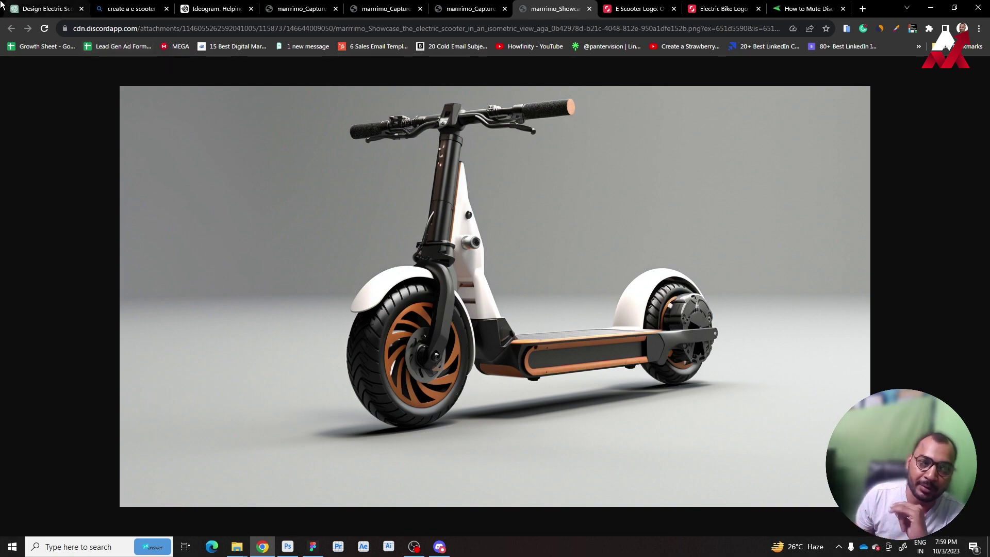
# Step: Return to the Design Electric Scooter chat and select the Tech Silver hex code
pyautogui.click(51, 8)
pyautogui.scroll(-9, 594, 255)
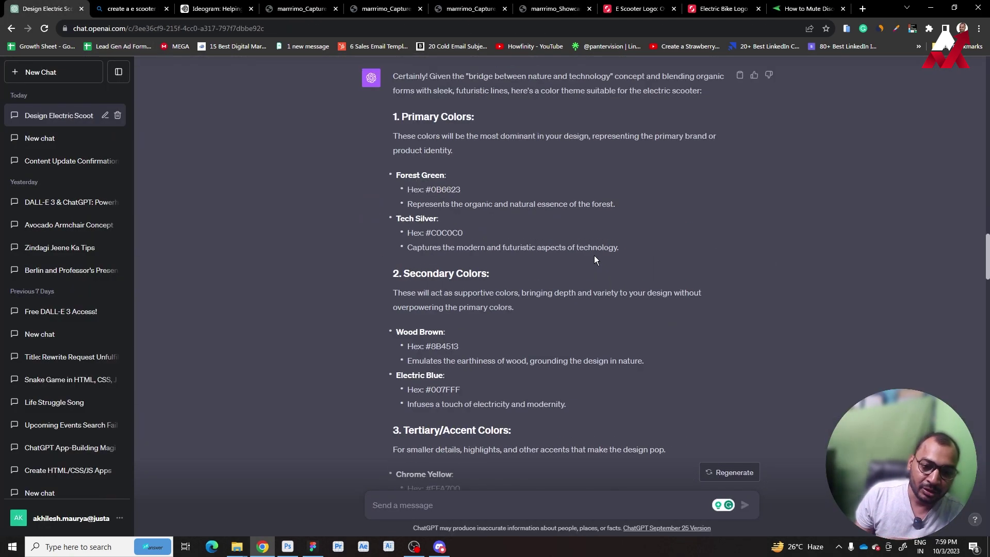
pyautogui.scroll(2, 516, 299)
pyautogui.scroll(3, 516, 299)
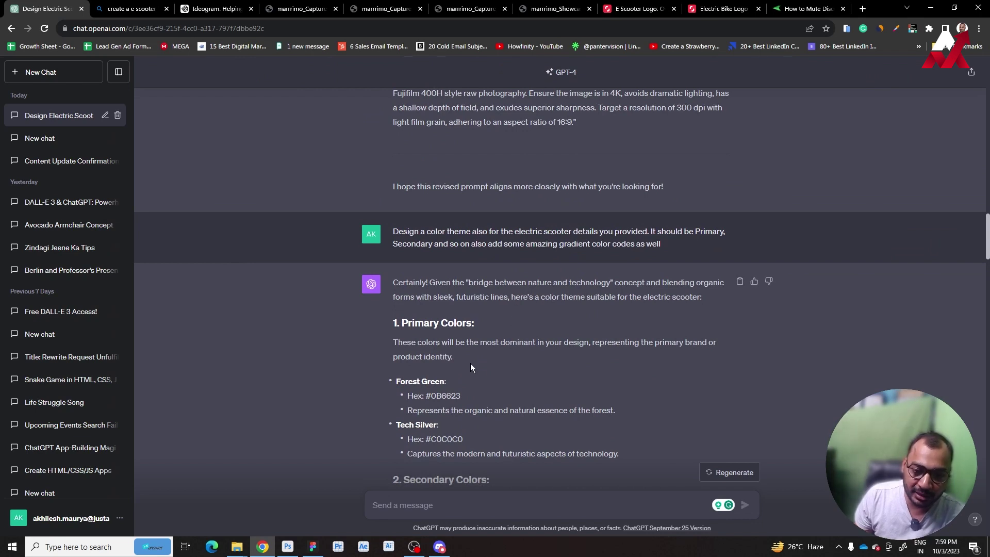
pyautogui.moveTo(541, 237)
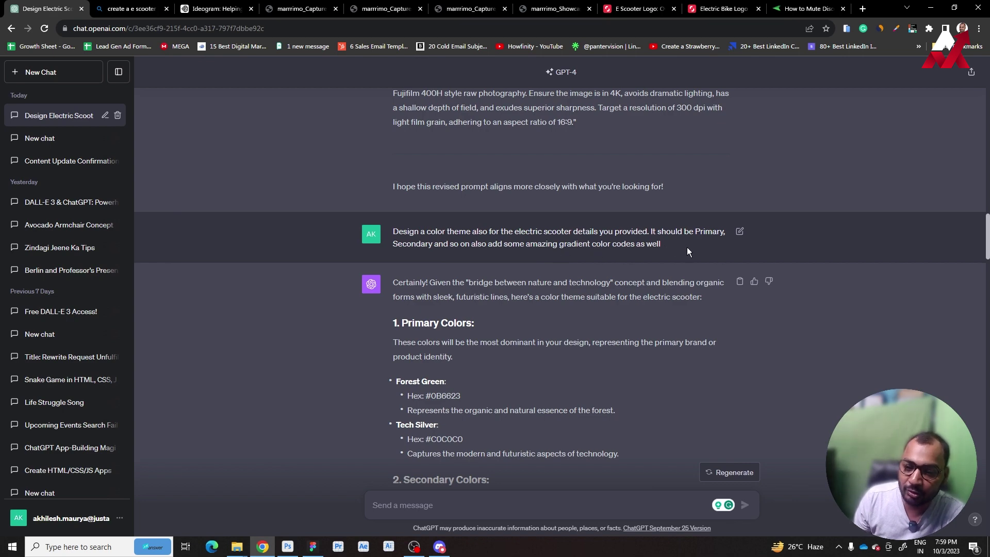
pyautogui.scroll(-4, 687, 248)
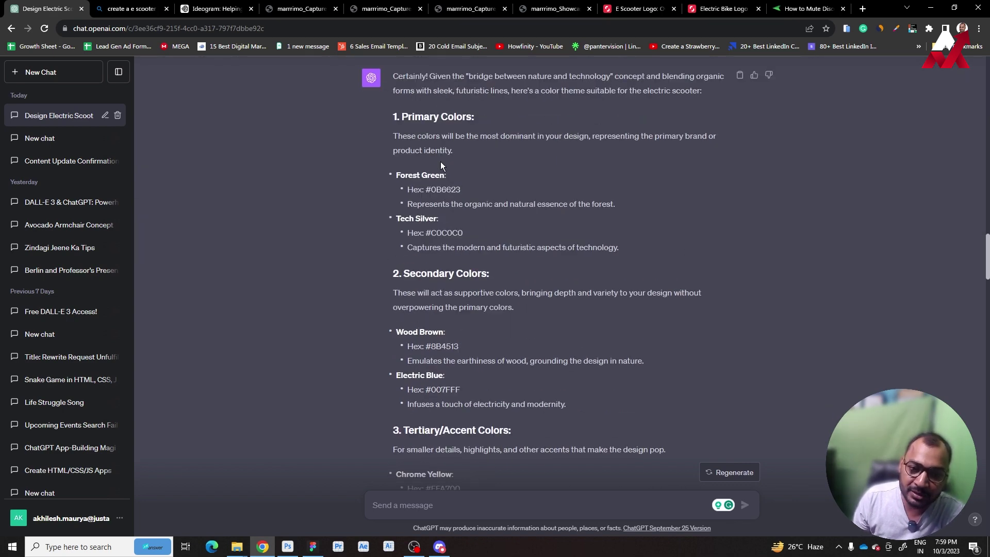
pyautogui.moveTo(426, 231); pyautogui.dragTo(466, 234)
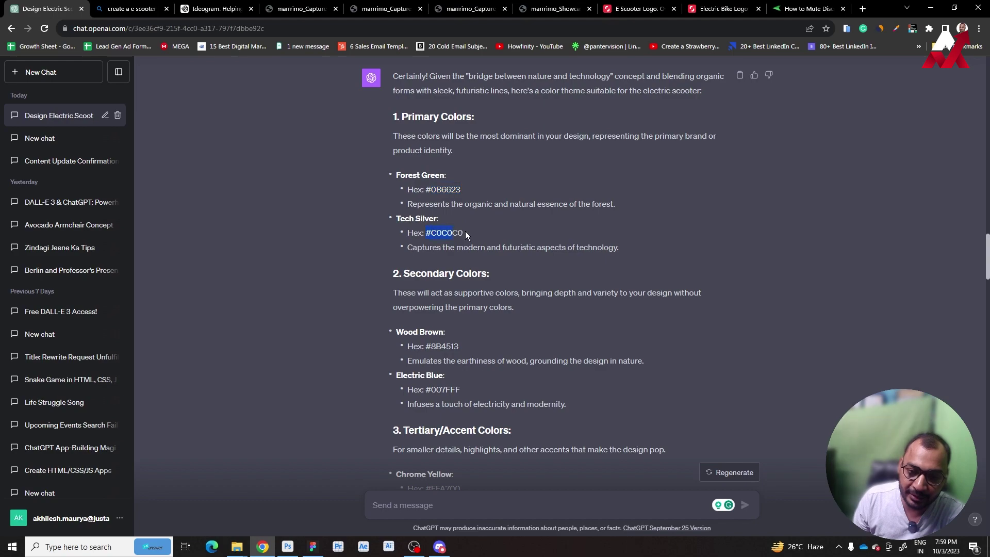
# Step: Scroll down through the rest of the conversation and back up
pyautogui.scroll(-5, 469, 236)
pyautogui.scroll(-5, 474, 238)
pyautogui.scroll(-2, 478, 240)
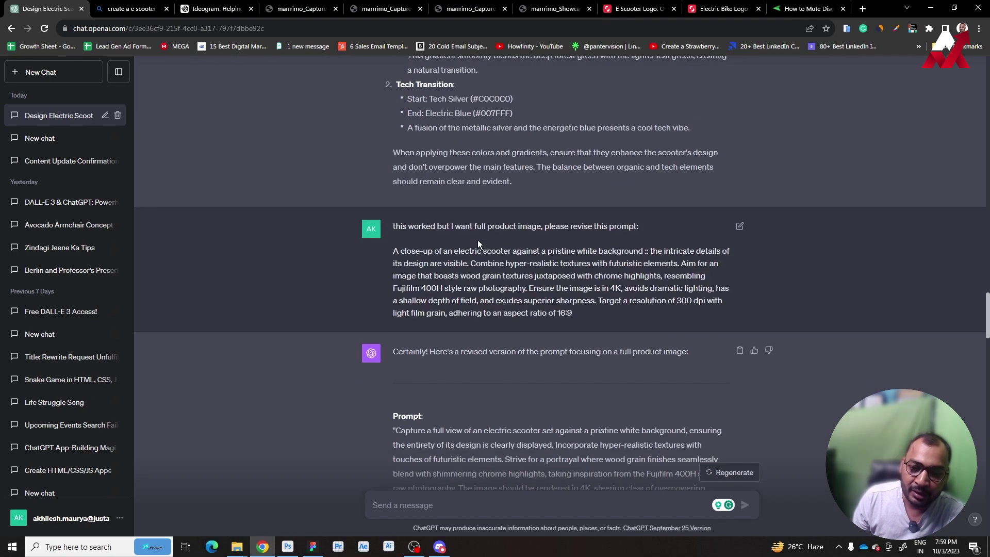
pyautogui.scroll(-4, 478, 240)
pyautogui.scroll(-4, 478, 240)
pyautogui.scroll(-4, 477, 239)
pyautogui.scroll(-3, 479, 240)
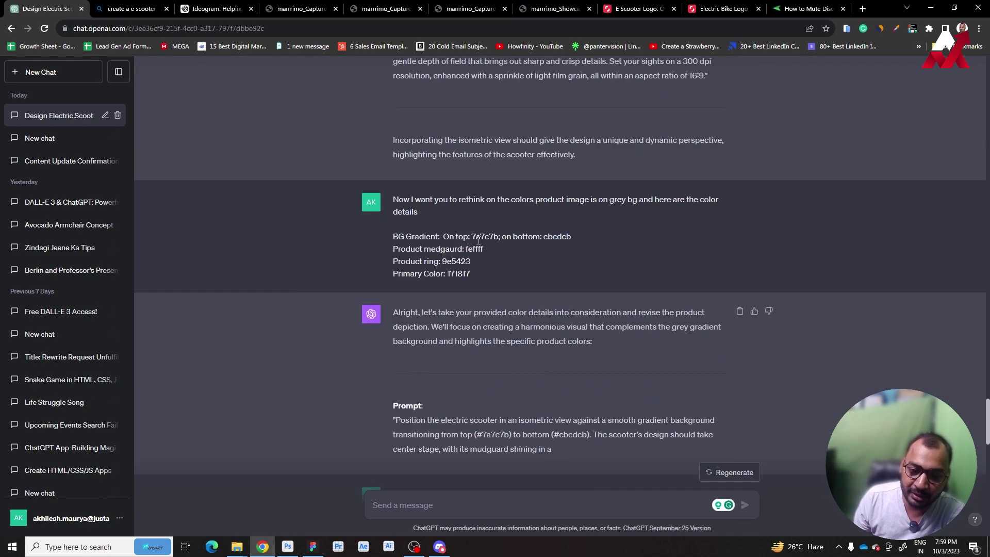
pyautogui.scroll(-5, 478, 240)
pyautogui.scroll(-4, 479, 240)
pyautogui.scroll(4, 479, 240)
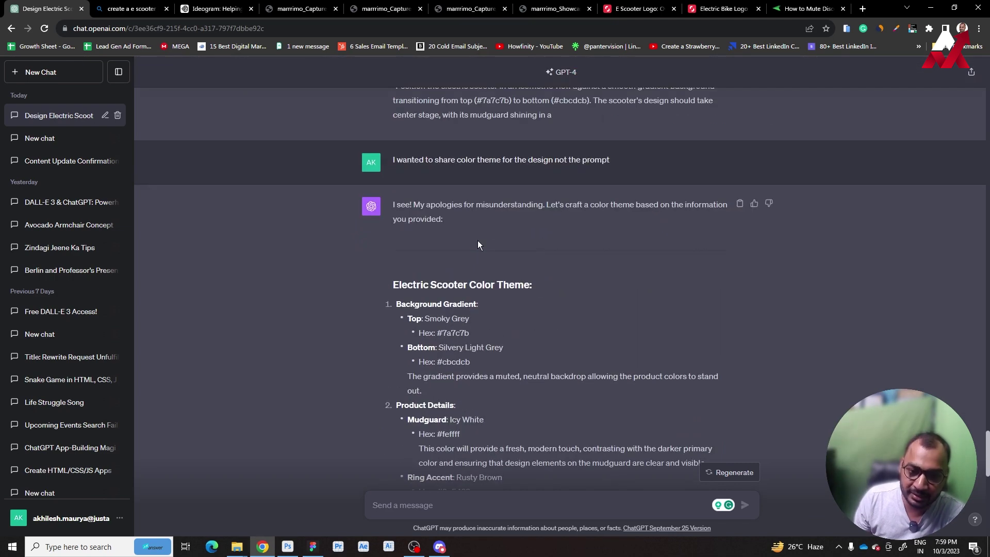
pyautogui.scroll(4, 477, 241)
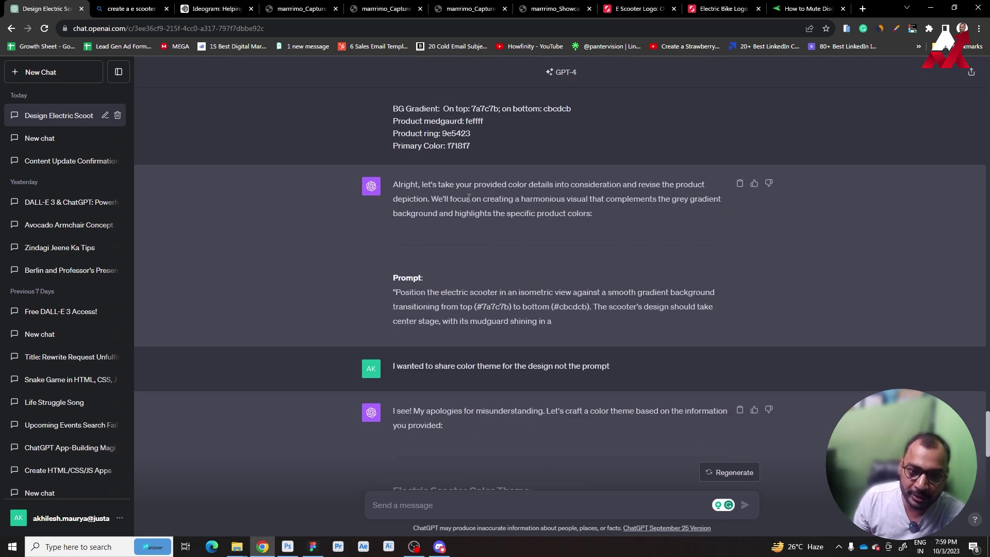
pyautogui.scroll(4, 469, 198)
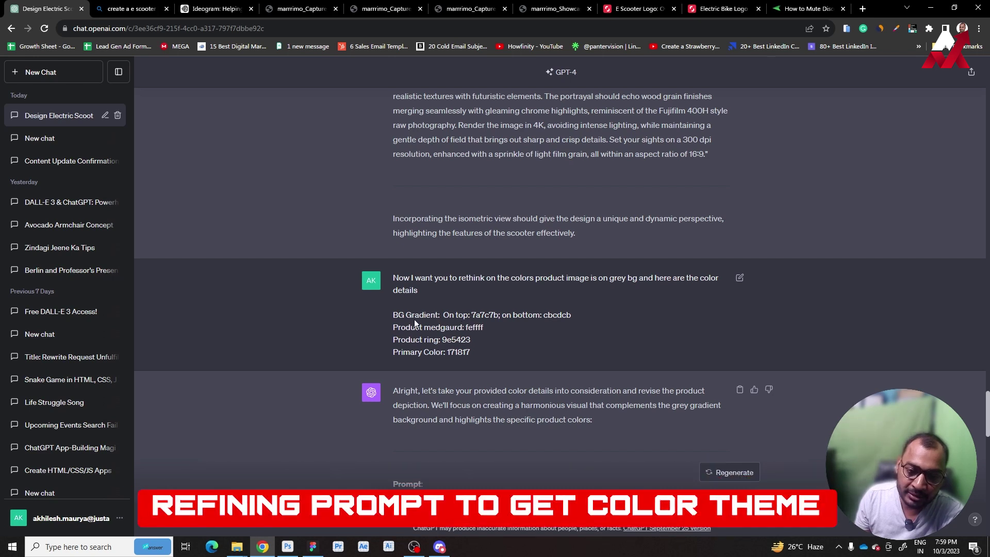
# Step: Review the earlier colour details, then scroll to the Electric Scooter Color Theme reply
pyautogui.moveTo(393, 315); pyautogui.dragTo(512, 350)
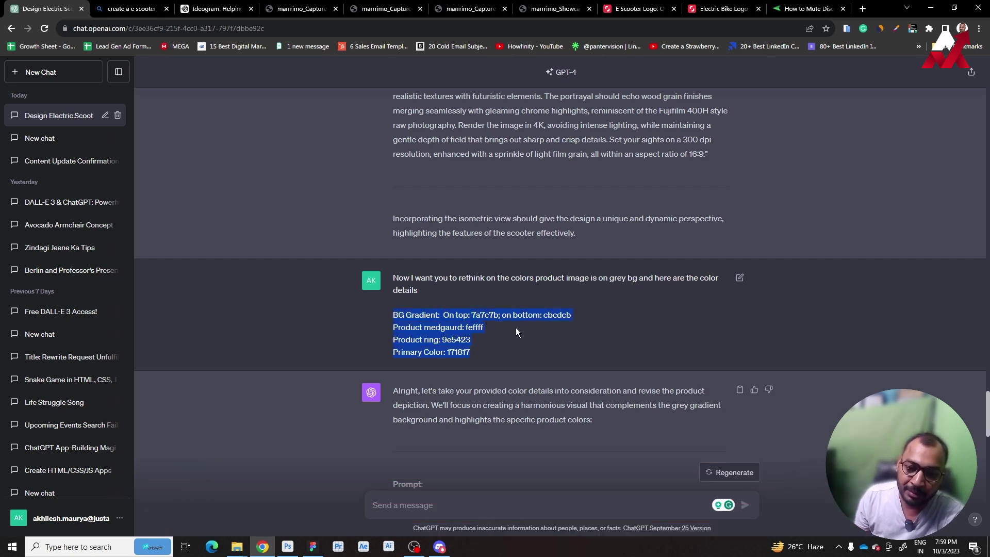
pyautogui.click(514, 326)
pyautogui.scroll(-10, 514, 326)
pyautogui.scroll(-2, 515, 317)
pyautogui.scroll(-2, 514, 317)
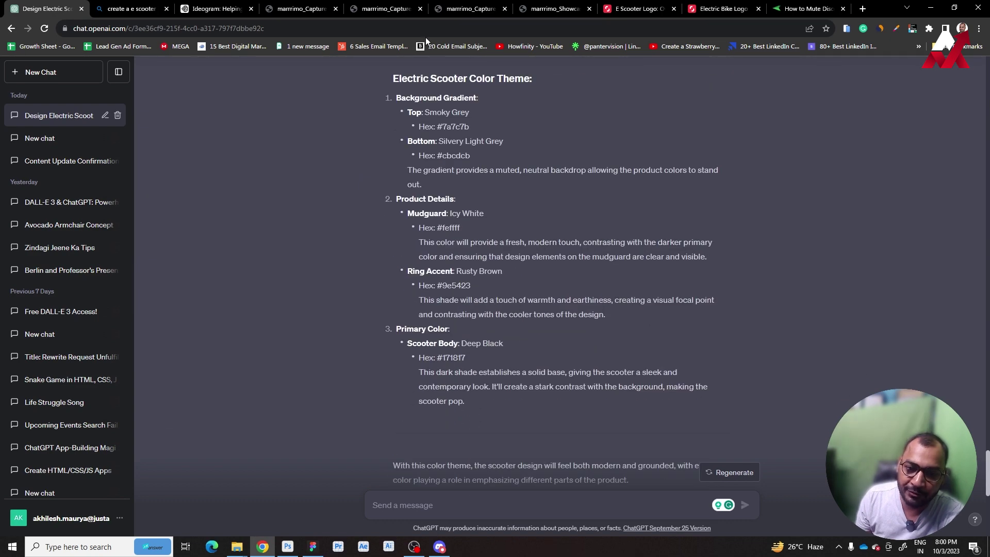
# Step: Check the Components frame's scooter image and bike logo, then view the Shutterstock electric-bike logo
pyautogui.click(312, 546)
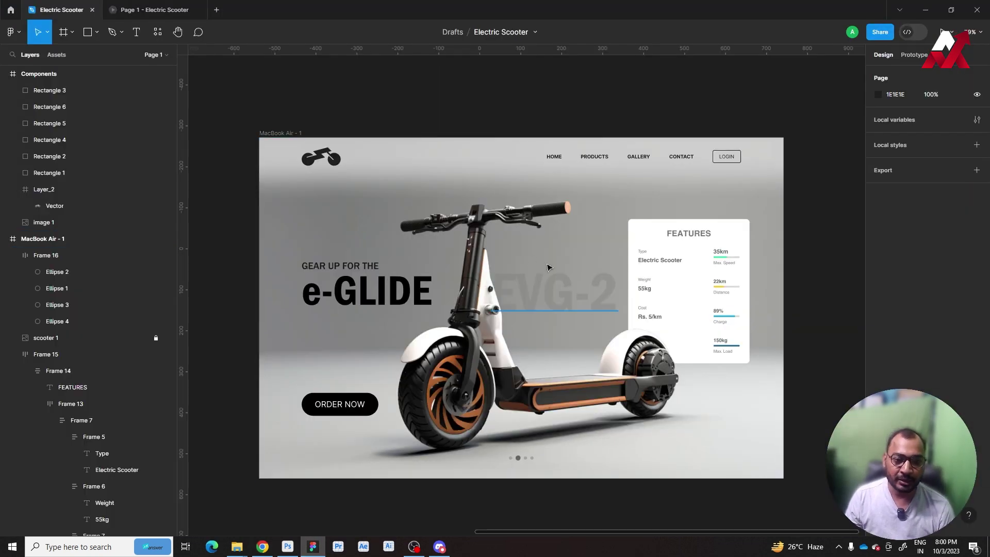
pyautogui.scroll(-5, 536, 269)
pyautogui.moveTo(377, 273); pyautogui.dragTo(639, 273)
pyautogui.click(438, 247)
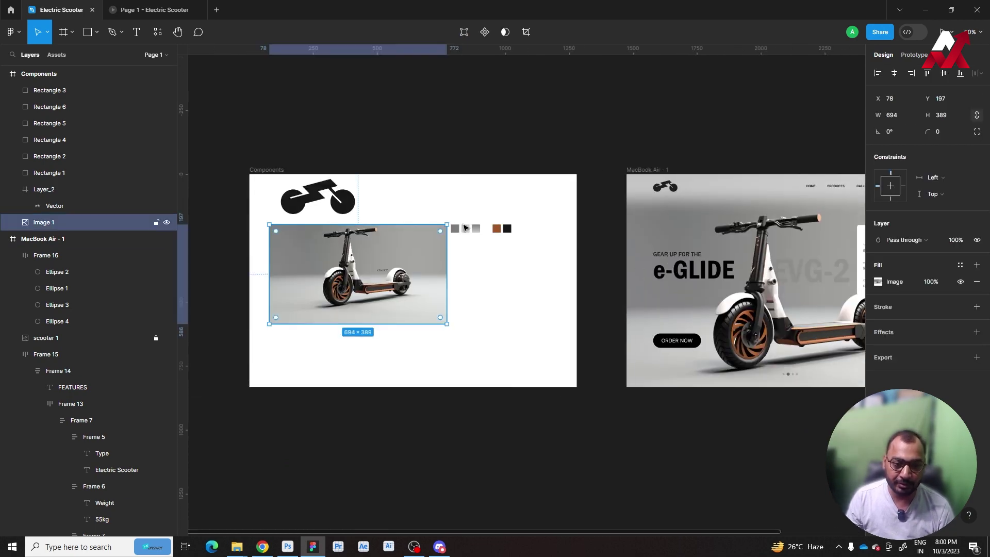
pyautogui.click(490, 186)
pyautogui.click(324, 205)
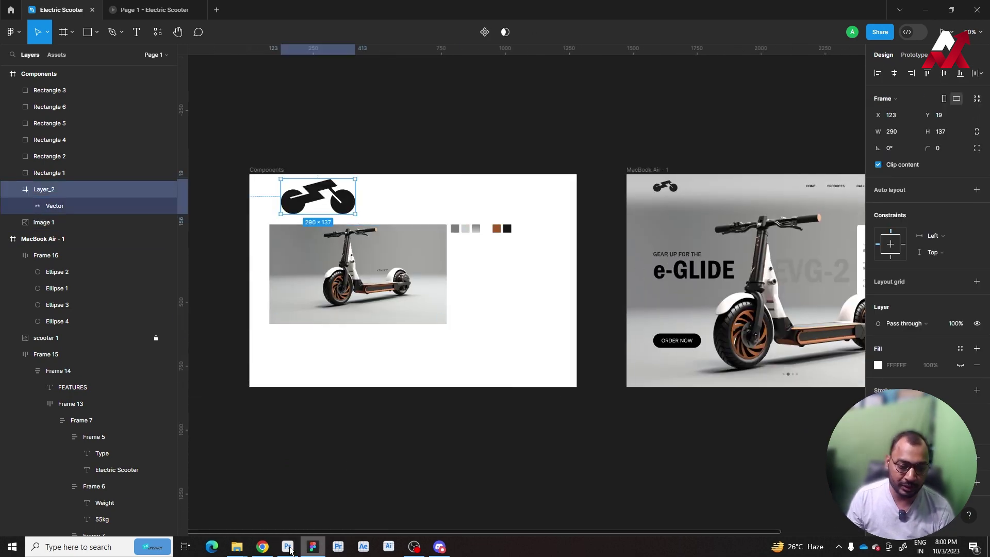
pyautogui.click(263, 547)
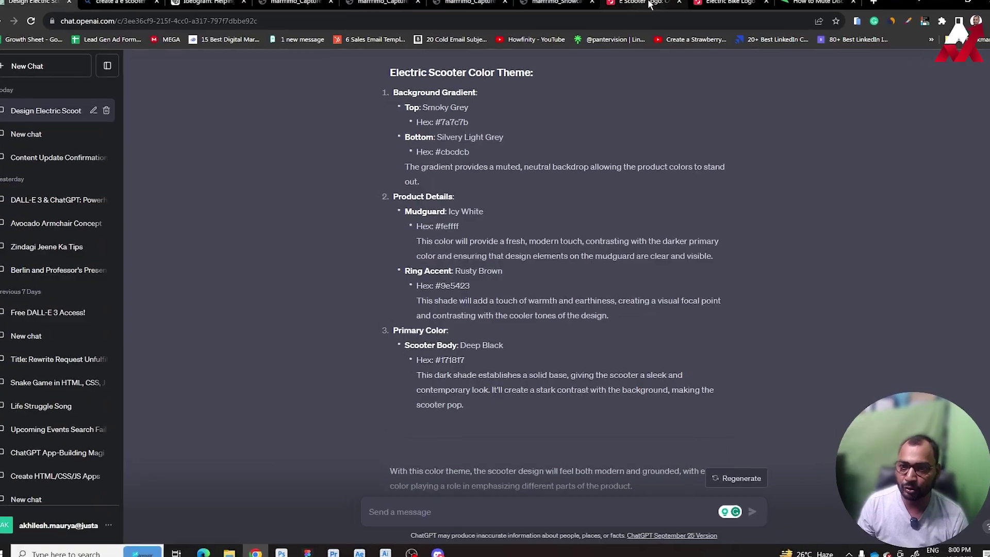
pyautogui.click(712, 9)
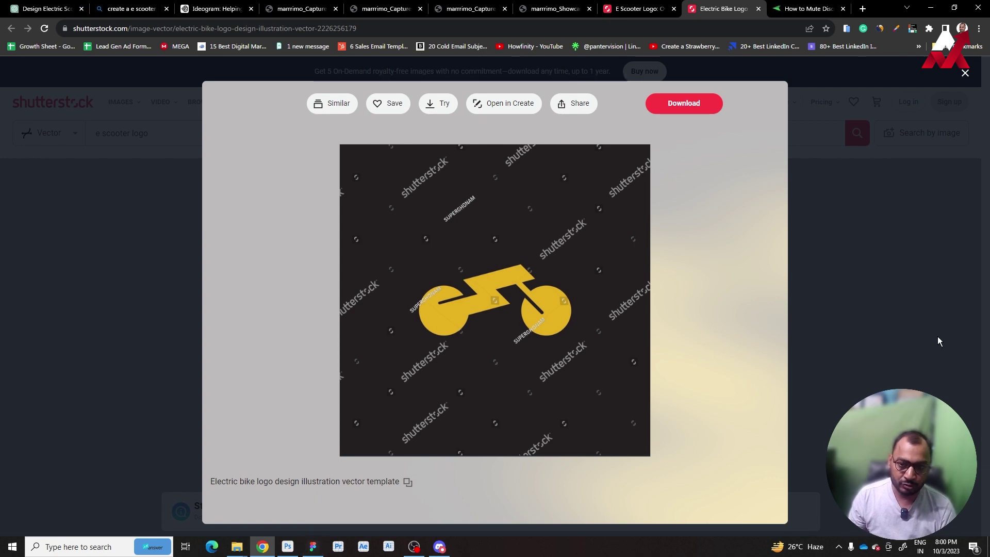
# Step: Return to Figma and centre on the Components frame's logo, scooter render and colour swatches
pyautogui.click(314, 549)
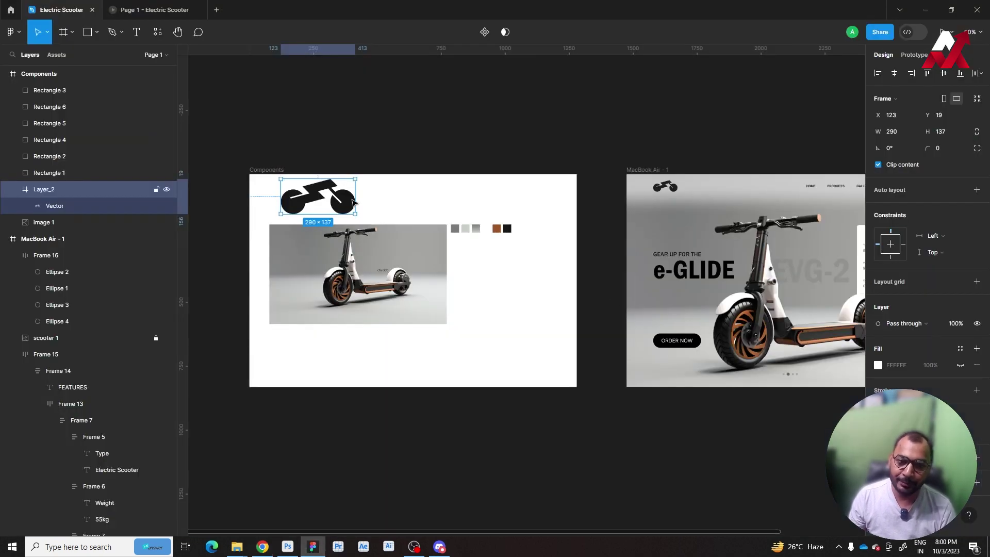
pyautogui.click(555, 161)
pyautogui.moveTo(823, 338); pyautogui.dragTo(587, 325)
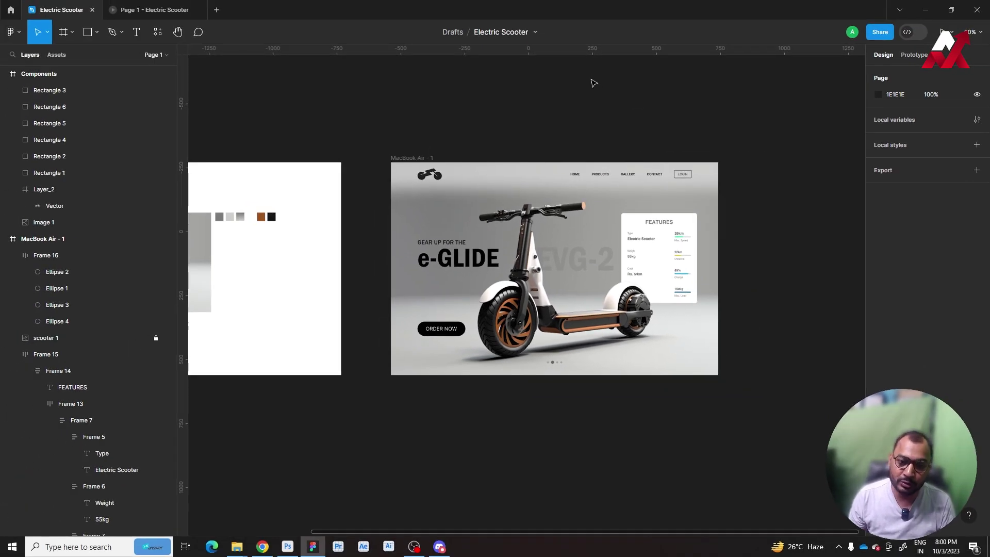
pyautogui.scroll(-1, 634, 220)
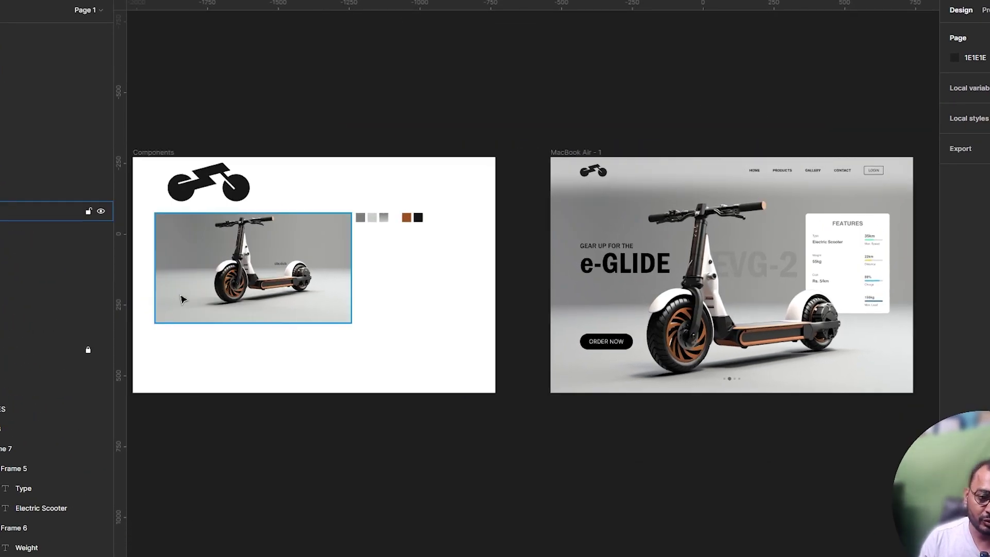
pyautogui.click(181, 294)
pyautogui.click(196, 179)
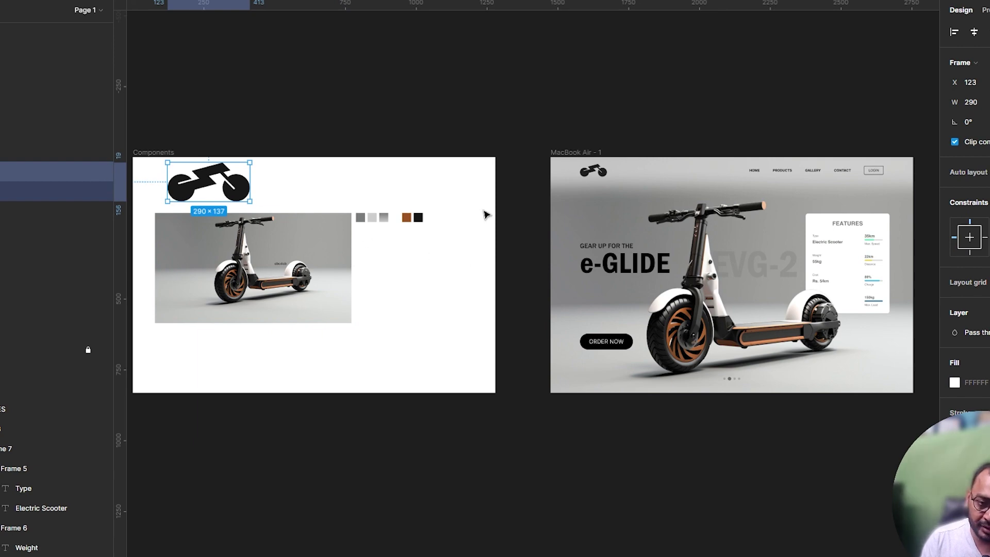
pyautogui.scroll(2, 408, 223)
pyautogui.scroll(2, 408, 224)
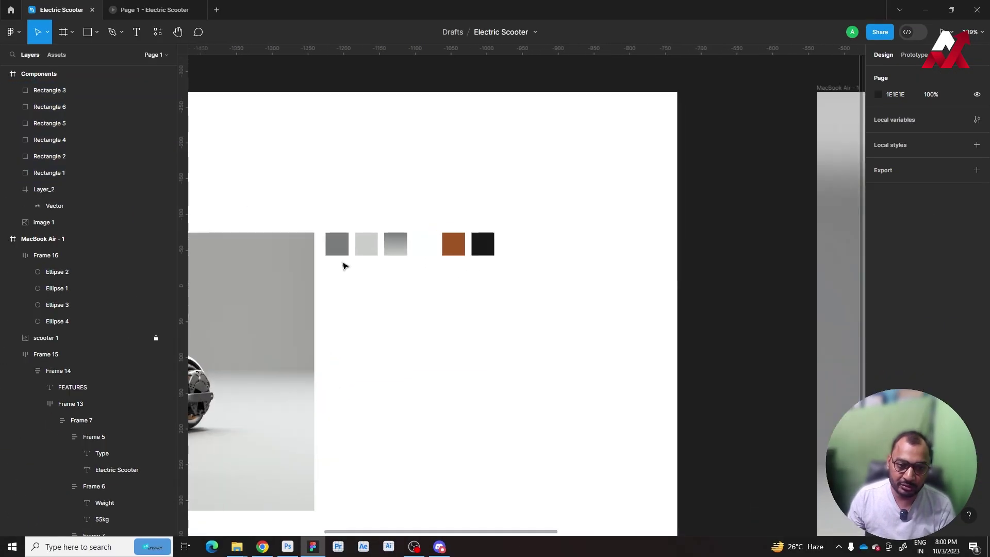
pyautogui.click(343, 253)
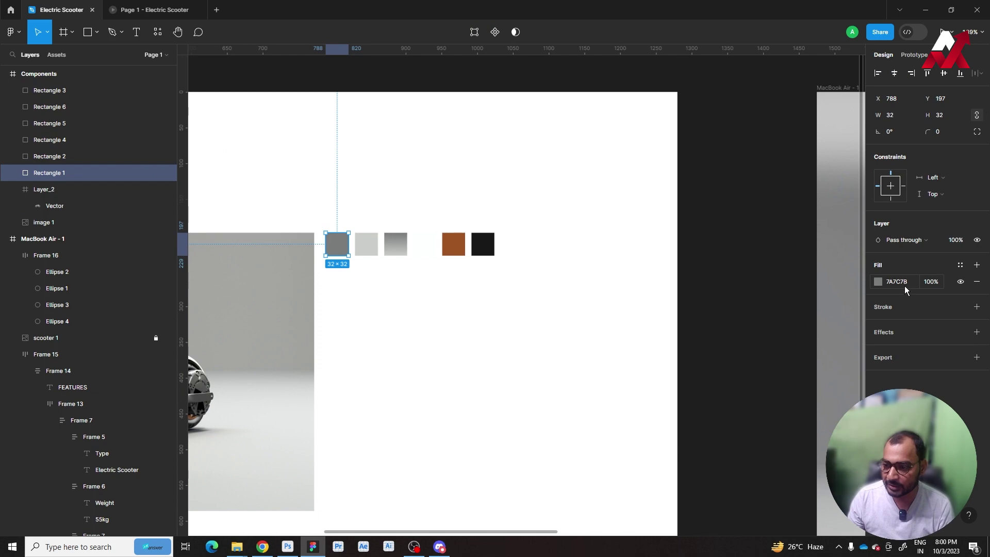
pyautogui.hotkey('alt', 'Tab')
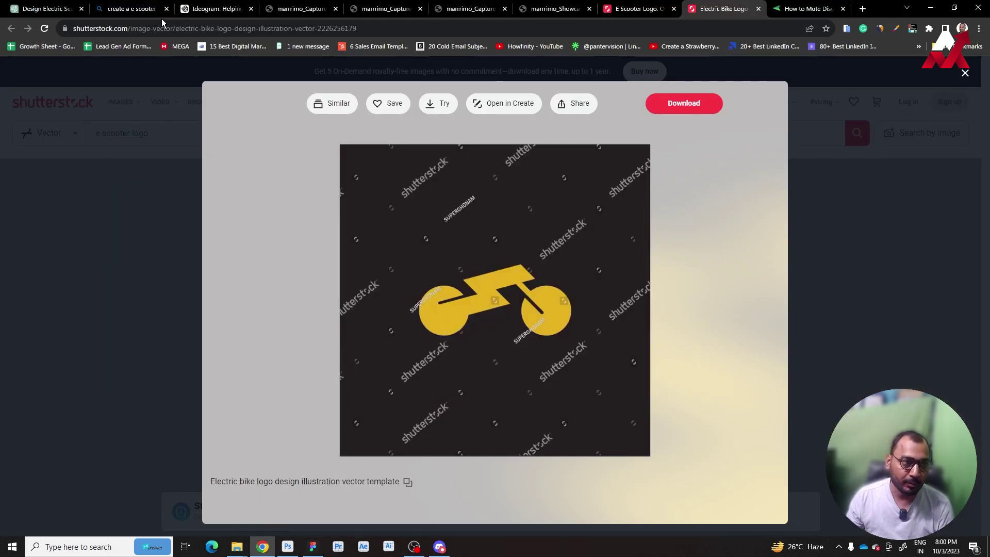
pyautogui.click(37, 9)
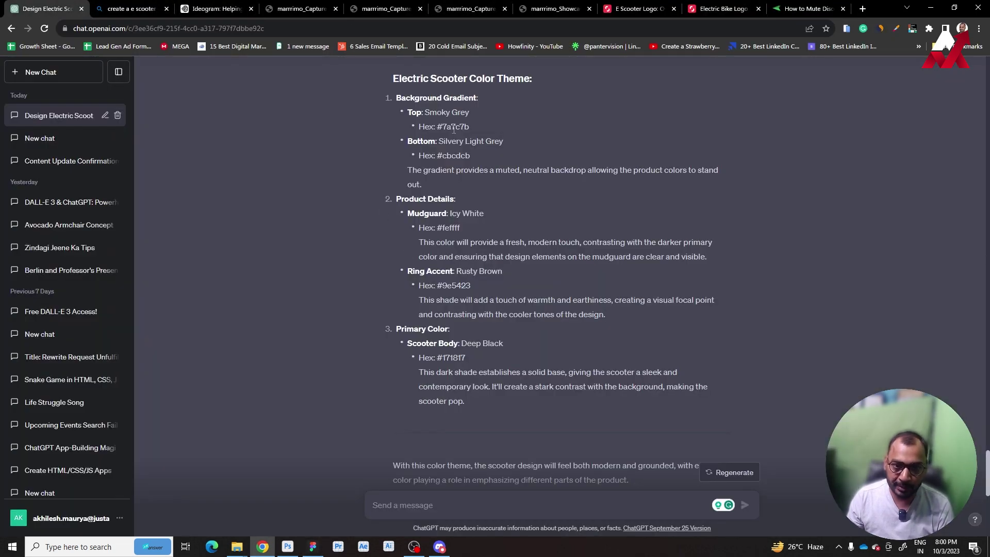
pyautogui.hotkey('alt', 'Tab')
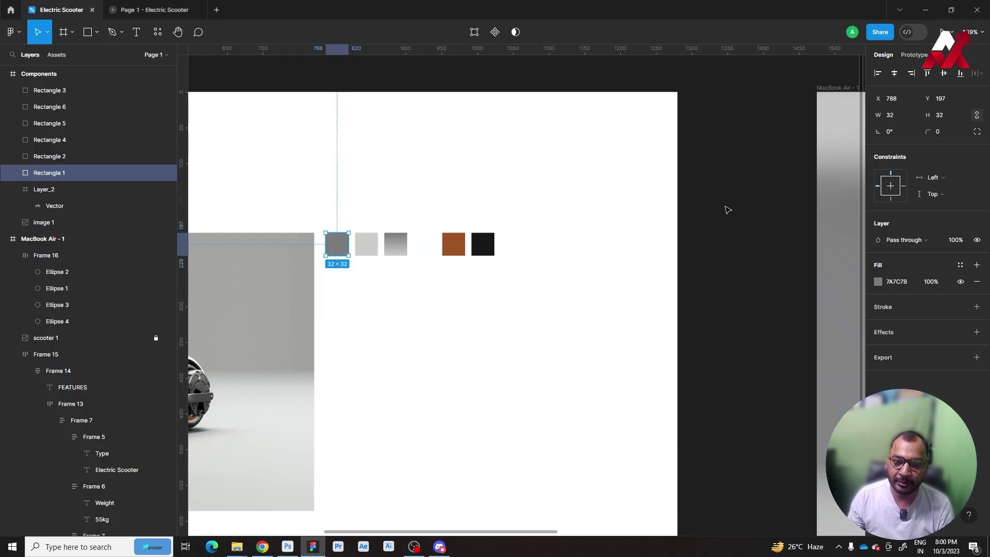
pyautogui.moveTo(586, 249); pyautogui.dragTo(466, 246)
pyautogui.click(454, 330)
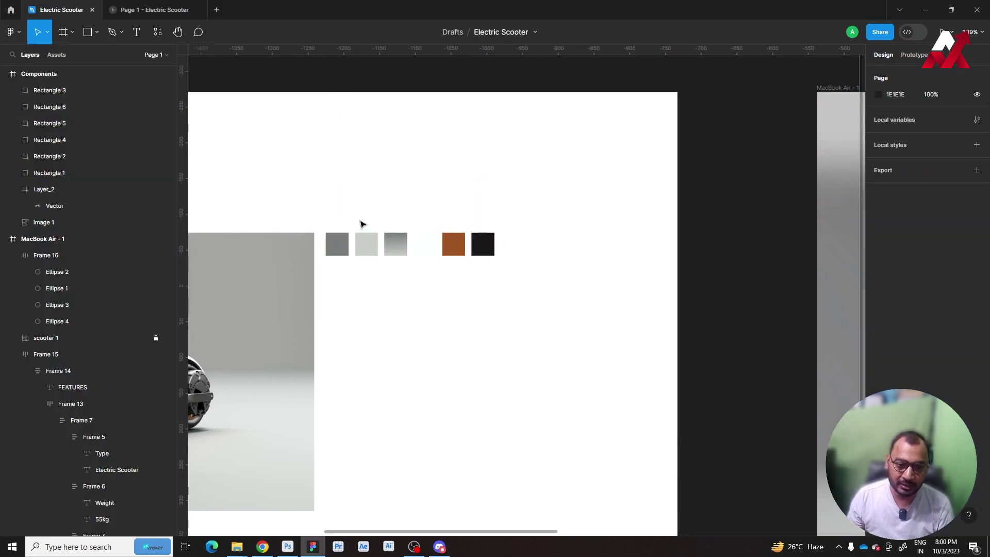
pyautogui.click(340, 242)
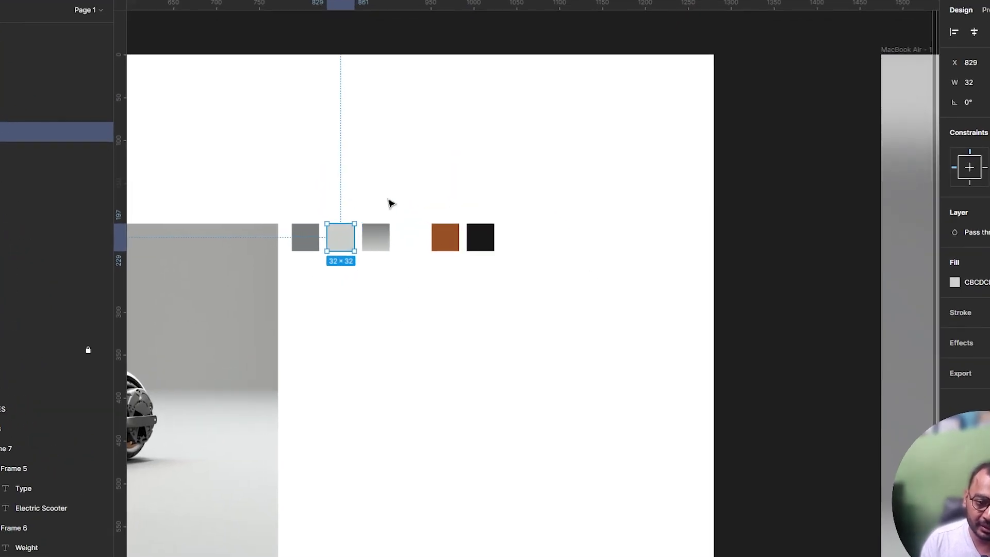
pyautogui.click(393, 243)
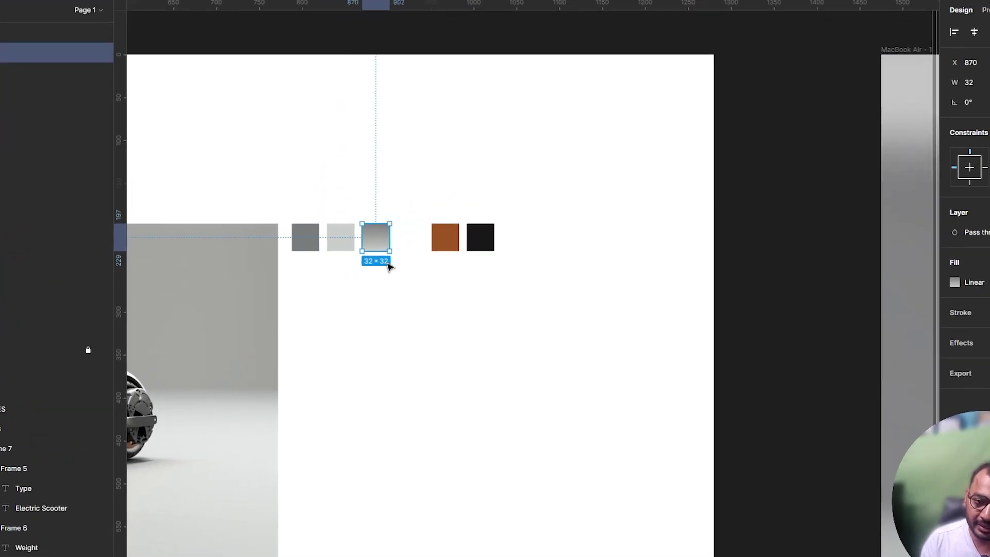
pyautogui.click(423, 243)
pyautogui.click(488, 272)
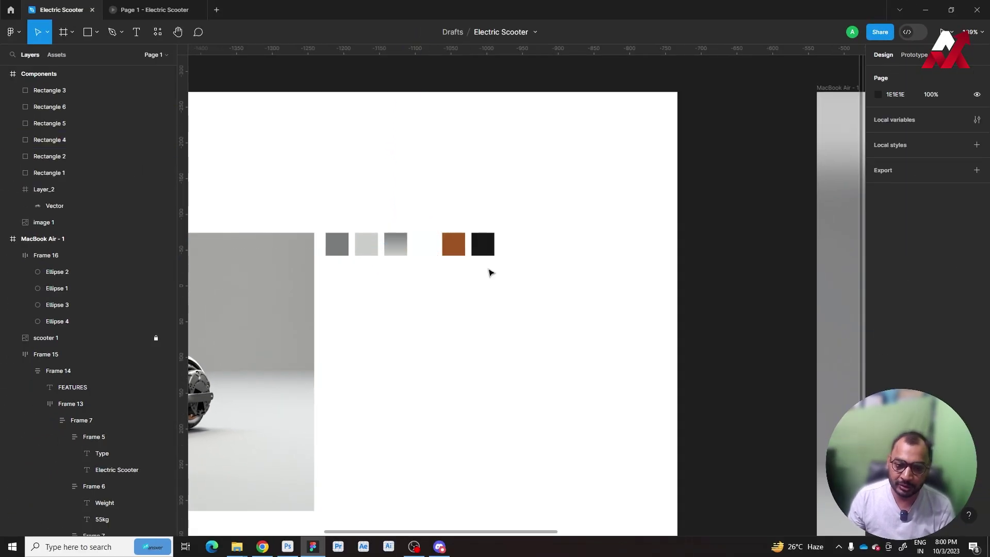
pyautogui.scroll(-3, 481, 269)
pyautogui.hscroll(-3, 480, 310)
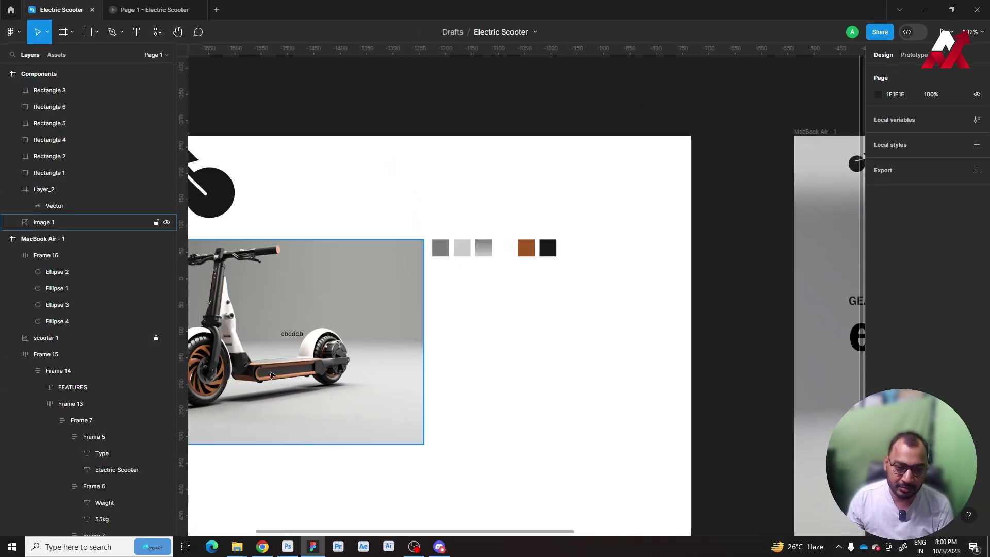
pyautogui.click(49, 124)
pyautogui.scroll(-2, 557, 322)
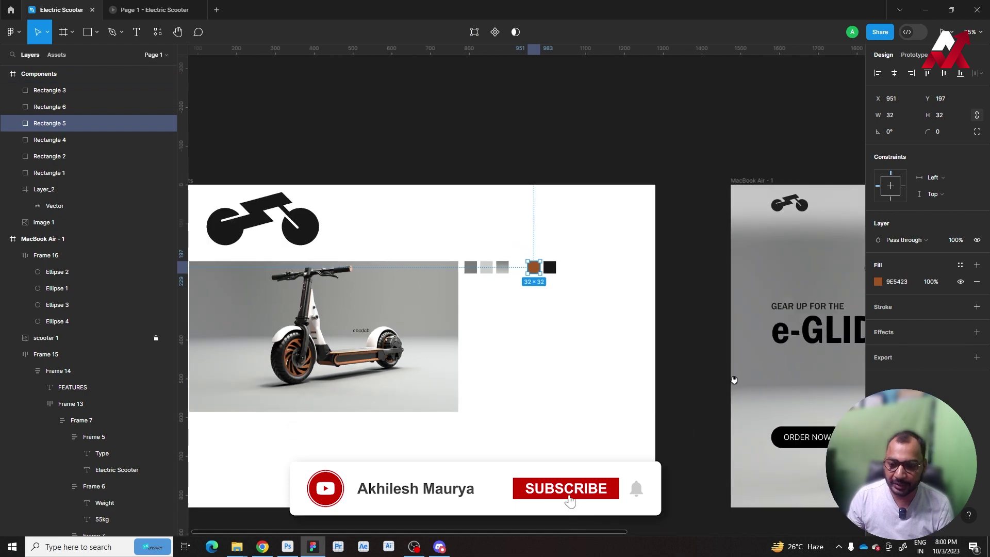
pyautogui.moveTo(733, 380); pyautogui.dragTo(310, 346)
pyautogui.scroll(1, 599, 361)
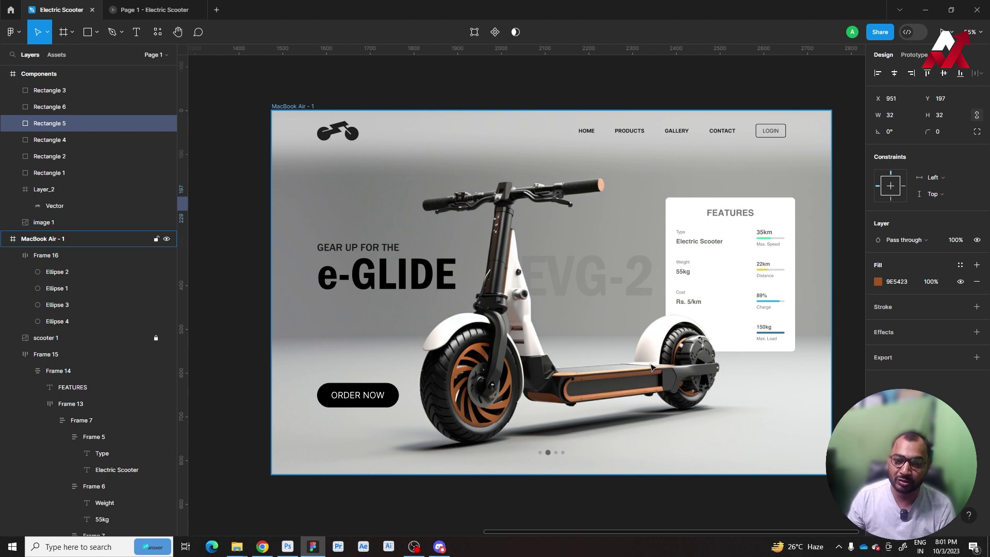
pyautogui.scroll(-2, 645, 349)
# Step: Inspect the navigation bar and ORDER NOW button layers of the landing page
pyautogui.click(561, 119)
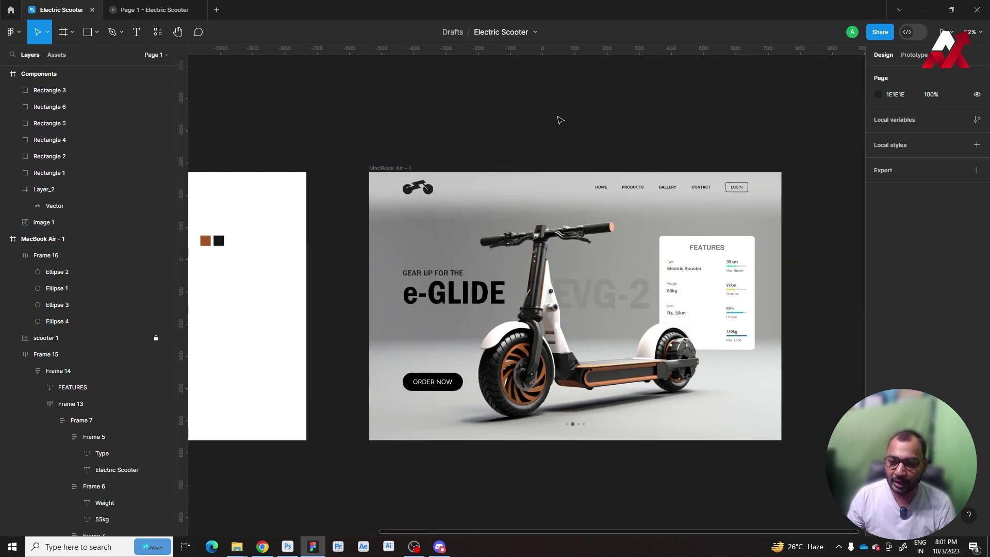
pyautogui.scroll(1, 630, 116)
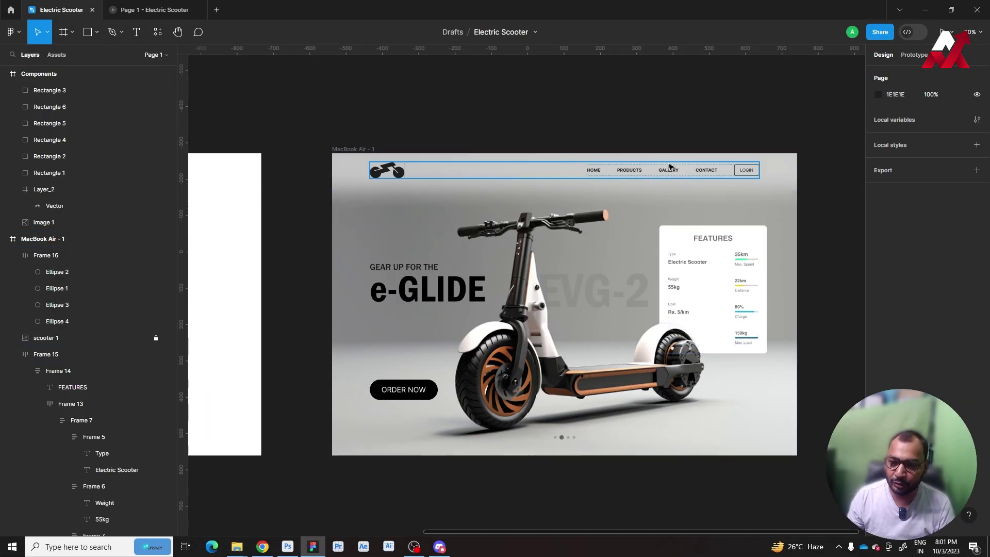
pyautogui.click(670, 177)
pyautogui.click(411, 394)
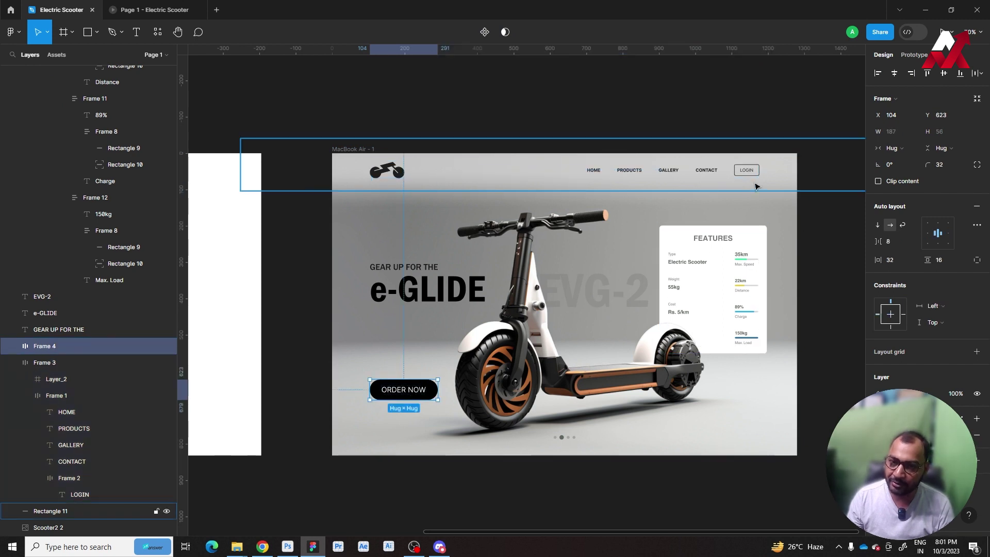
pyautogui.click(611, 95)
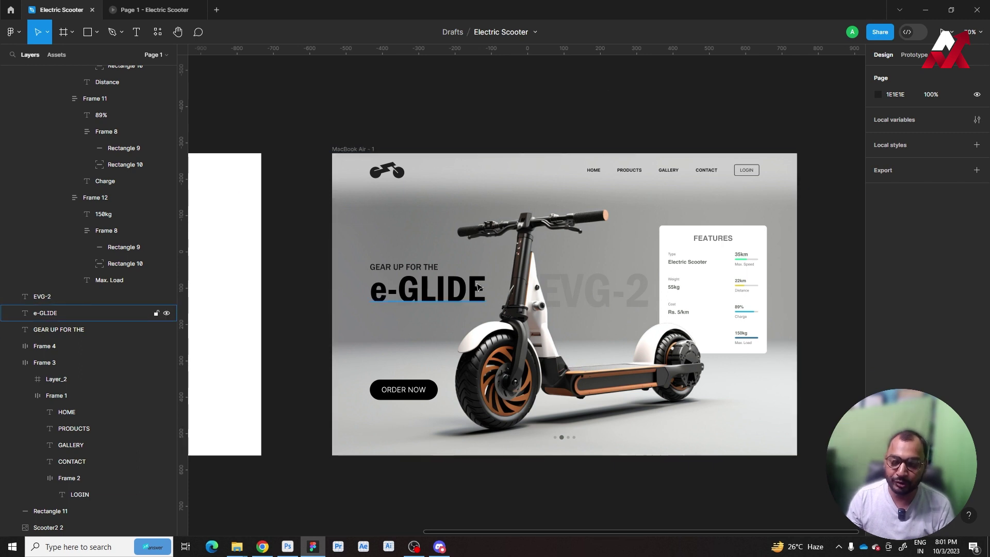
# Step: Inspect the e-GLIDE heading, EVG-2 and GEAR UP FOR THE layers, then bring up frame presets
pyautogui.click(461, 292)
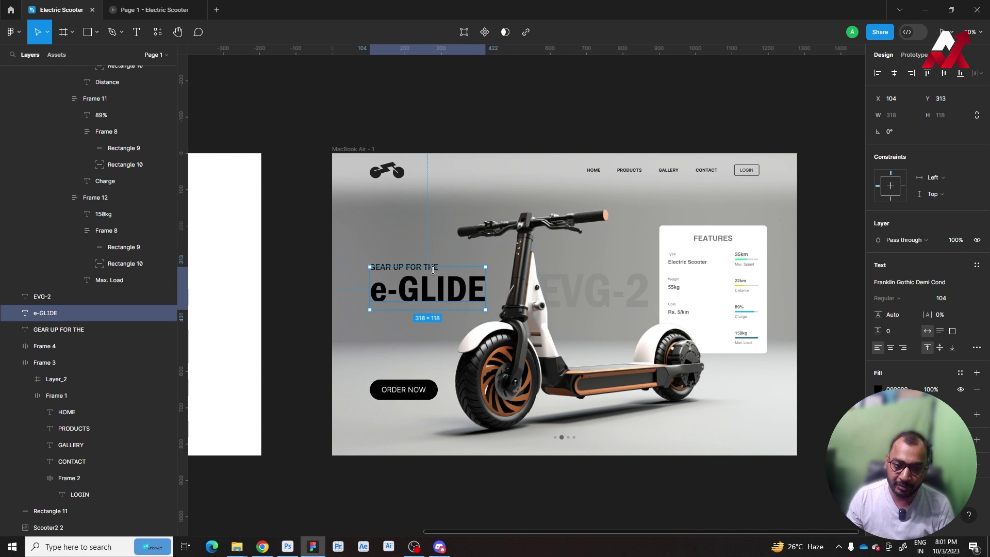
pyautogui.click(545, 296)
pyautogui.click(417, 269)
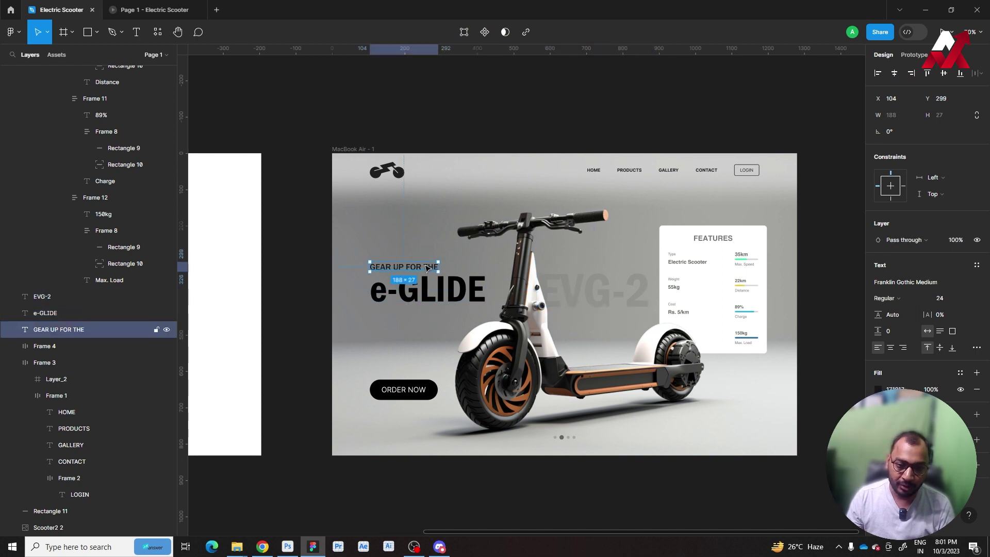
pyautogui.click(428, 286)
pyautogui.click(614, 295)
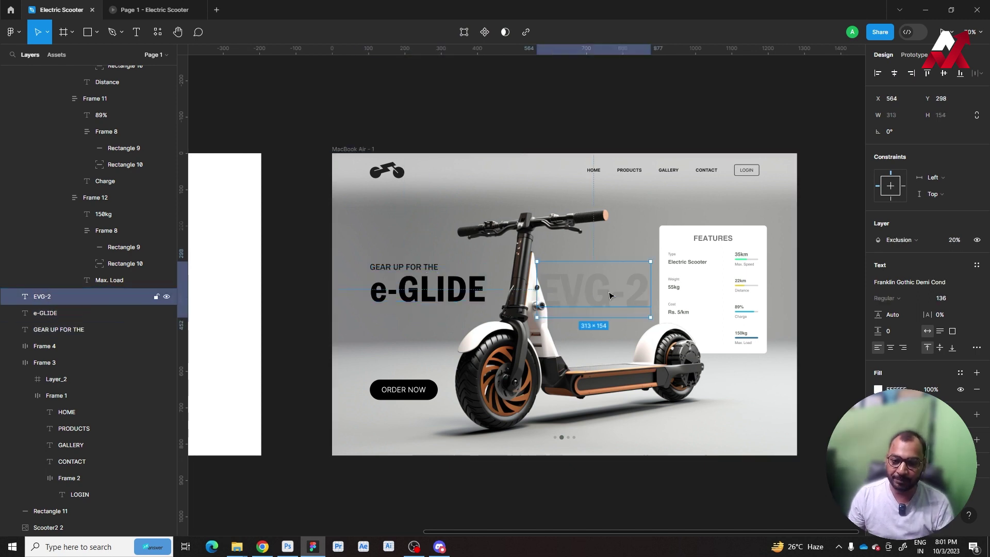
pyautogui.click(608, 450)
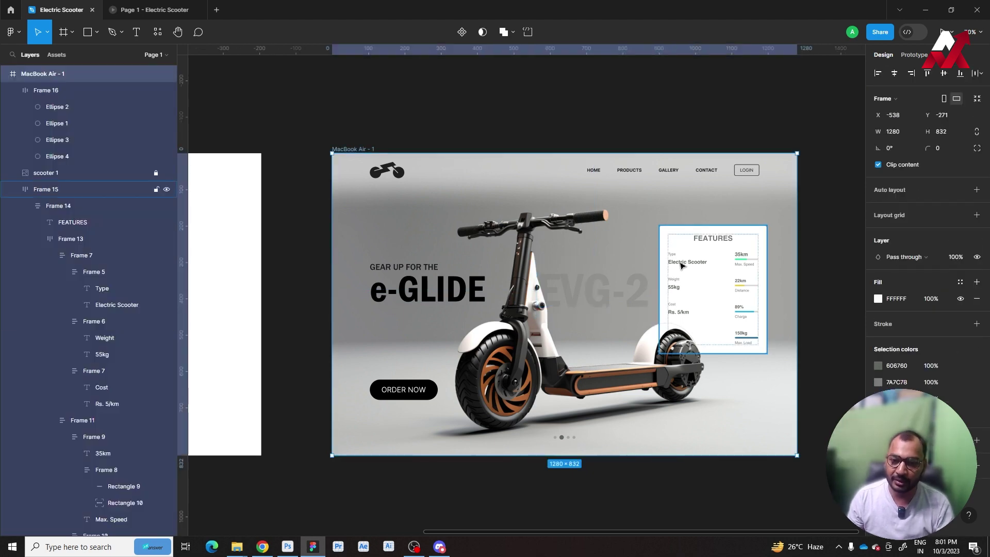
pyautogui.click(424, 277)
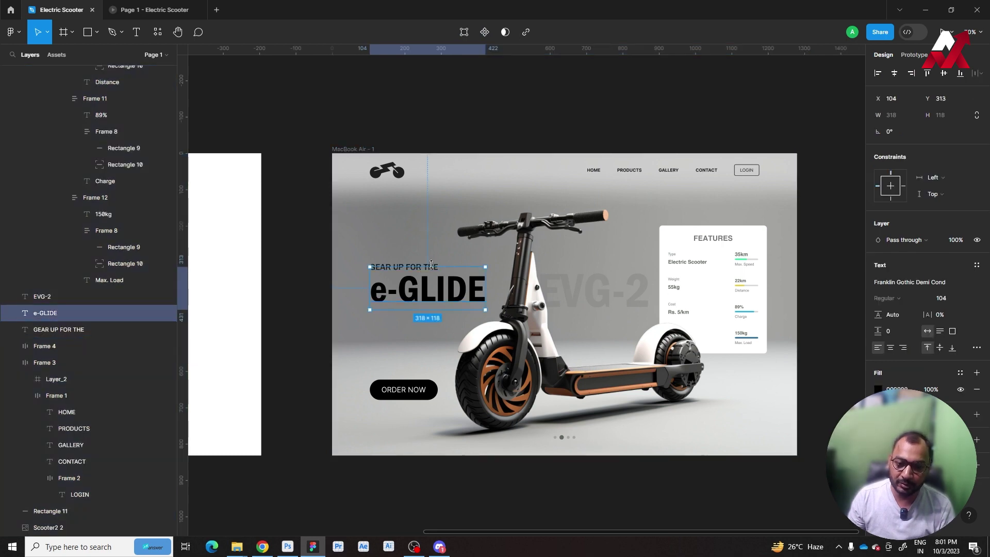
pyautogui.scroll(-3, 525, 124)
pyautogui.hscroll(5, 521, 197)
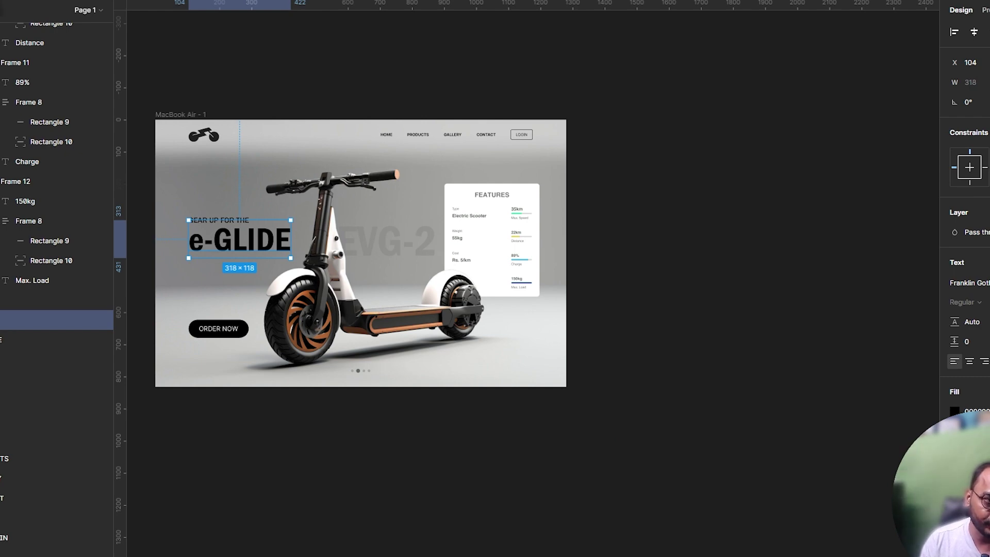
pyautogui.press('f')
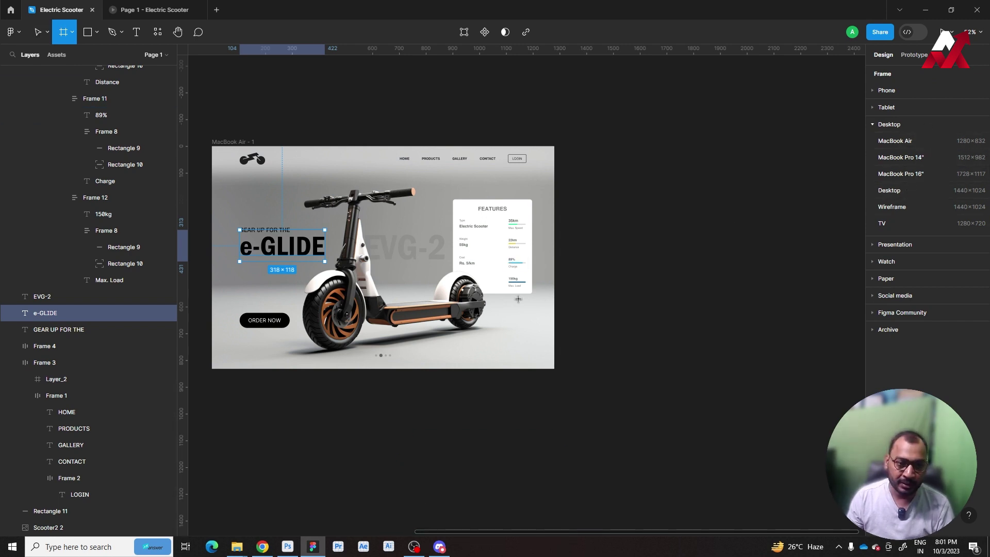
# Step: Add a MacBook Air frame top-aligned beside the landing page
pyautogui.click(905, 147)
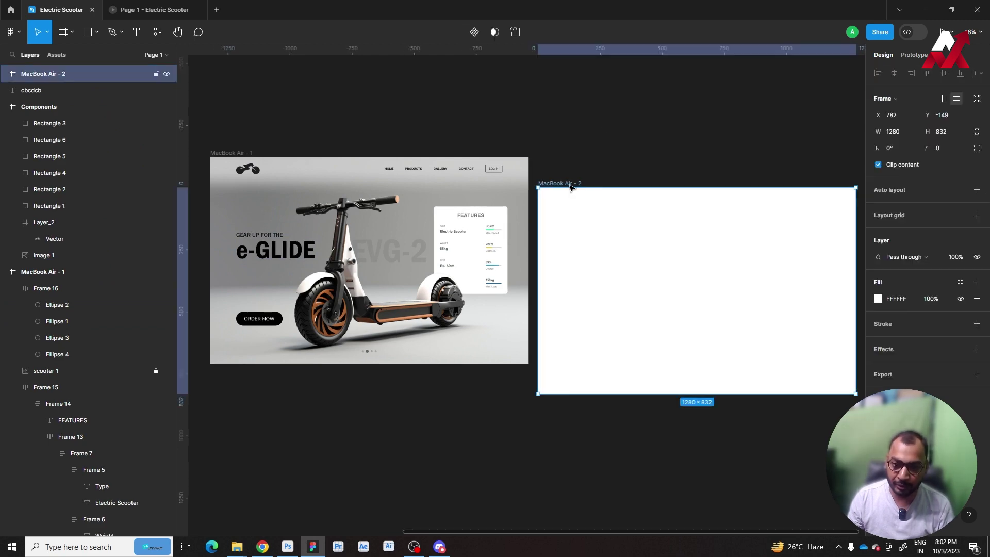
pyautogui.moveTo(570, 190); pyautogui.dragTo(567, 160)
pyautogui.click(585, 126)
pyautogui.keyDown('ctrl'); pyautogui.scroll(-3, 640, 183); pyautogui.keyUp('ctrl')
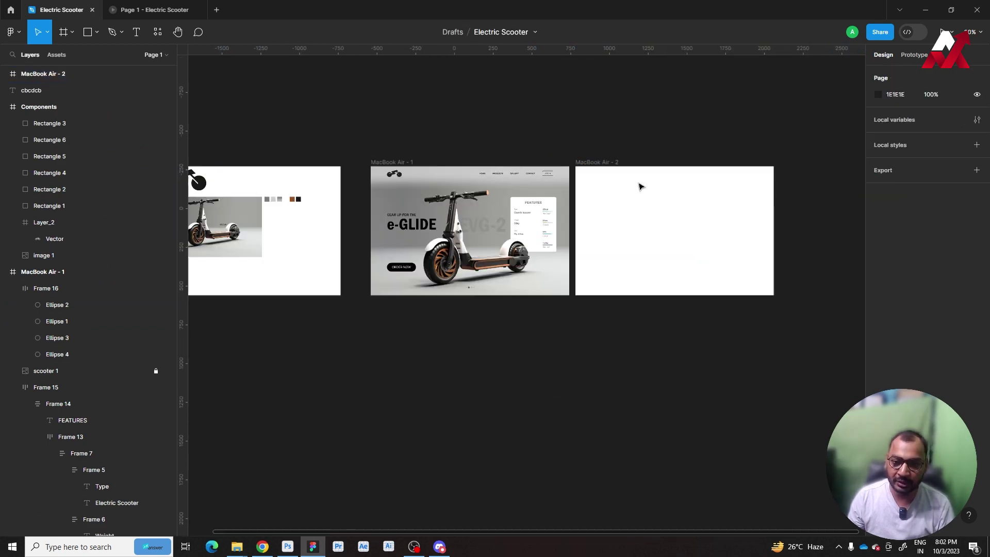
pyautogui.click(509, 332)
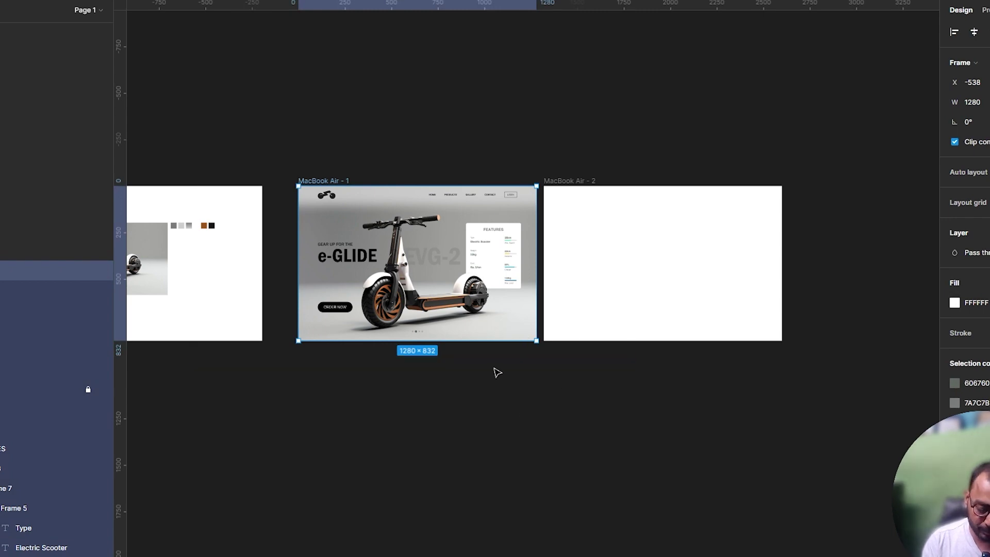
# Step: Import Scooter2 and fit it into MacBook Air - 2 as the background
pyautogui.hotkey('ctrl', 'shift', 'k')
pyautogui.doubleClick(270, 279)
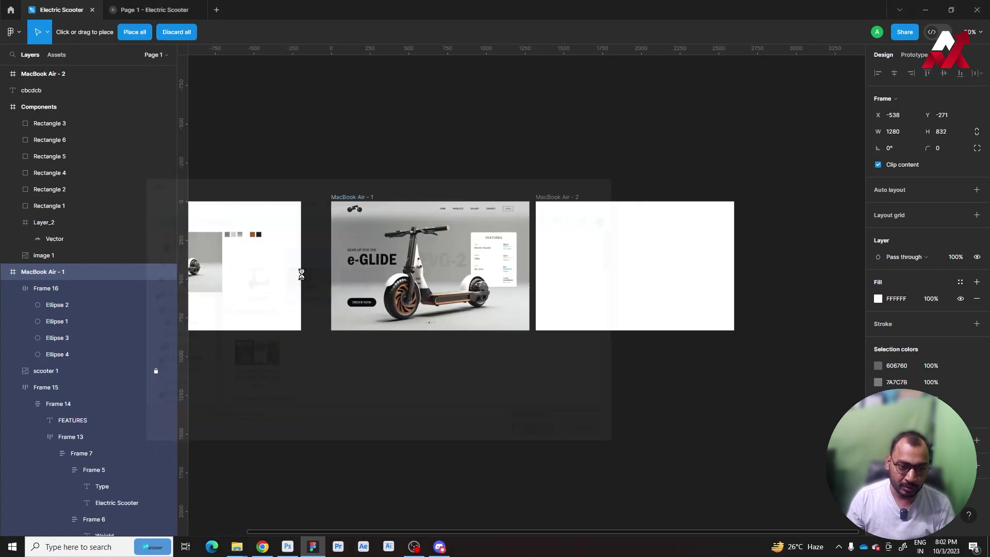
pyautogui.click(474, 114)
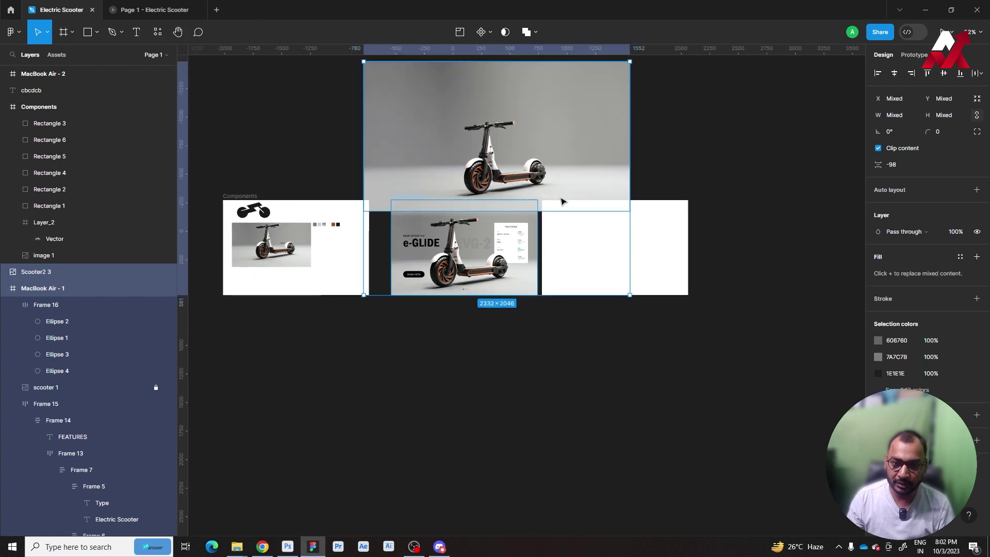
pyautogui.moveTo(561, 199); pyautogui.dragTo(776, 199)
pyautogui.hotkey('ctrl', 'z')
pyautogui.moveTo(497, 176); pyautogui.dragTo(718, 338)
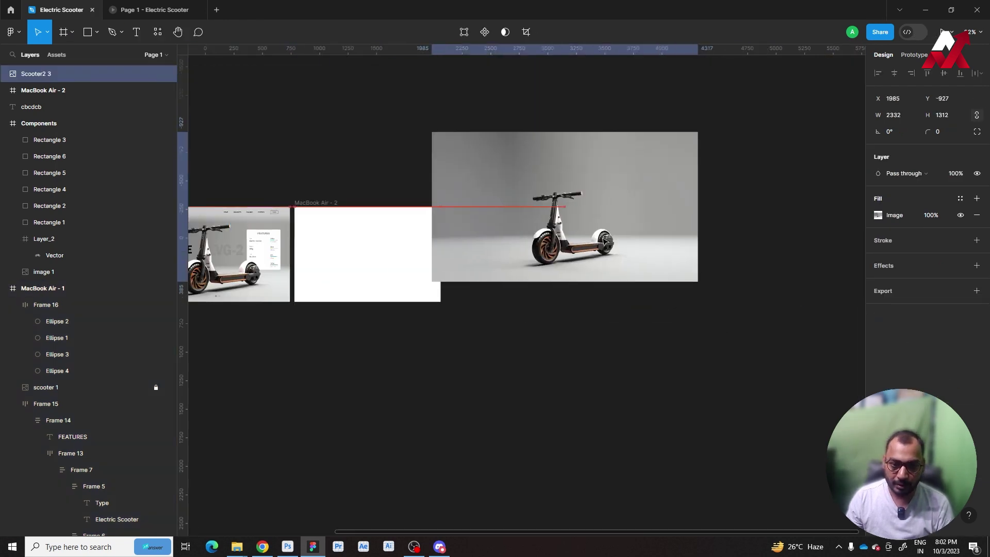
pyautogui.moveTo(736, 289)
pyautogui.mouseDown()
pyautogui.moveTo(485, 317)
pyautogui.moveTo(481, 297)
pyautogui.mouseUp()
pyautogui.moveTo(486, 201); pyautogui.dragTo(489, 227)
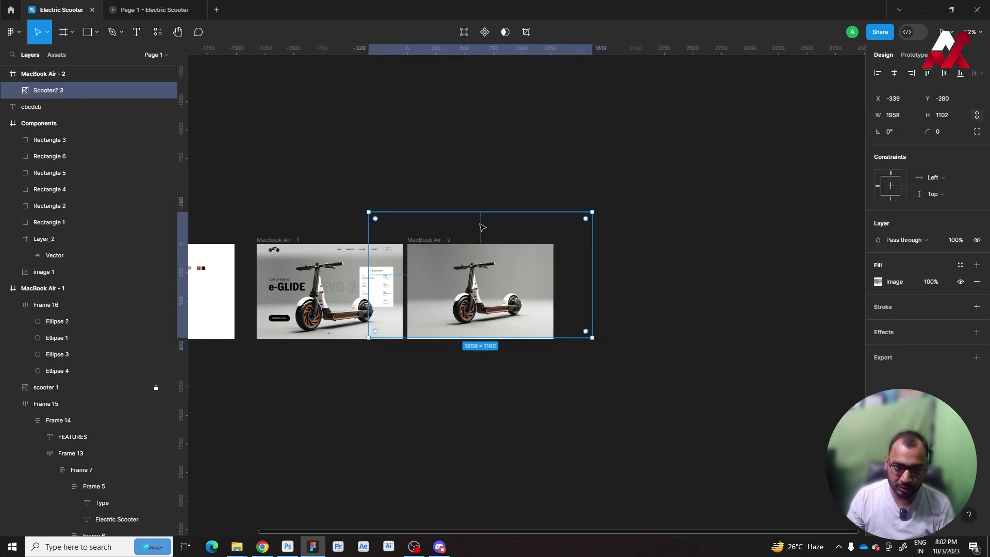
pyautogui.hotkey('ctrl', 'z')
pyautogui.moveTo(492, 276); pyautogui.dragTo(492, 281)
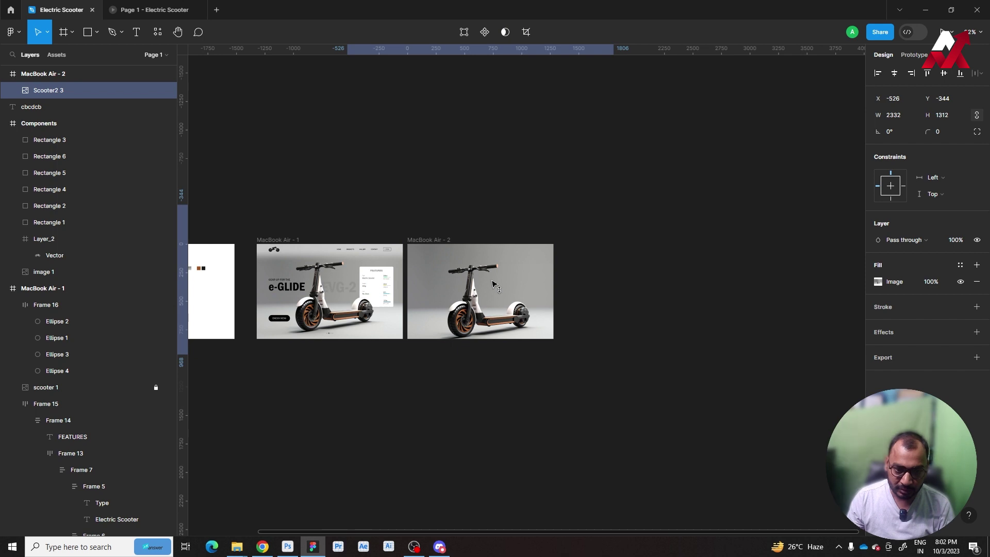
pyautogui.click(491, 342)
pyautogui.scroll(3, 515, 310)
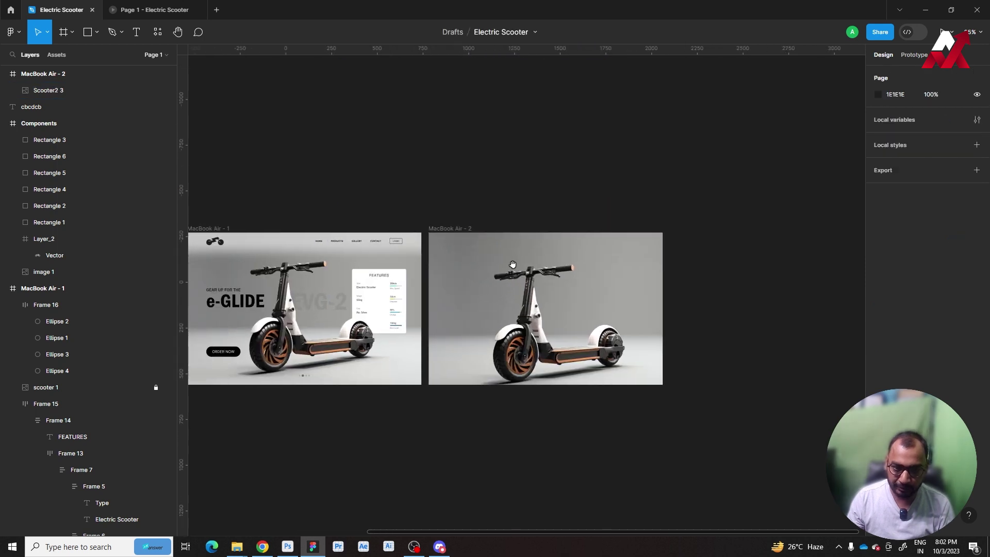
pyautogui.moveTo(550, 270); pyautogui.dragTo(860, 240)
pyautogui.click(150, 239)
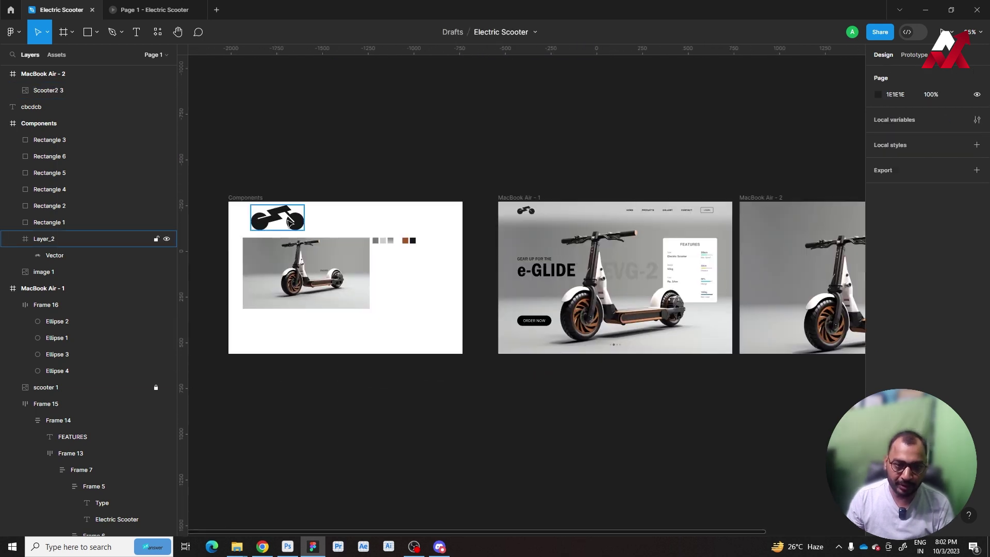
pyautogui.hscroll(5, 568, 167)
pyautogui.hotkey('ctrl', 'x')
pyautogui.click(562, 205)
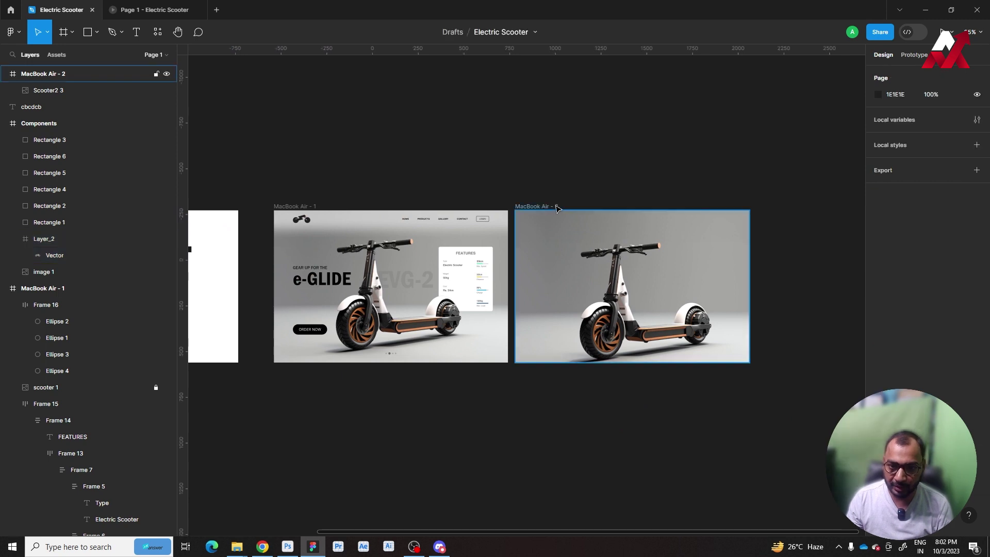
pyautogui.hotkey('ctrl', 'v')
pyautogui.click(591, 177)
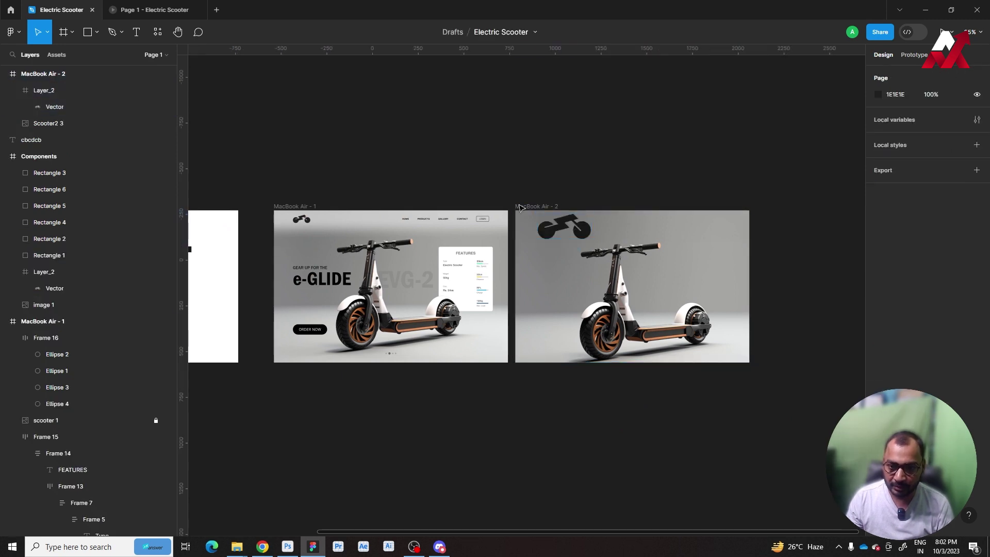
pyautogui.click(579, 227)
pyautogui.moveTo(590, 239); pyautogui.dragTo(563, 229)
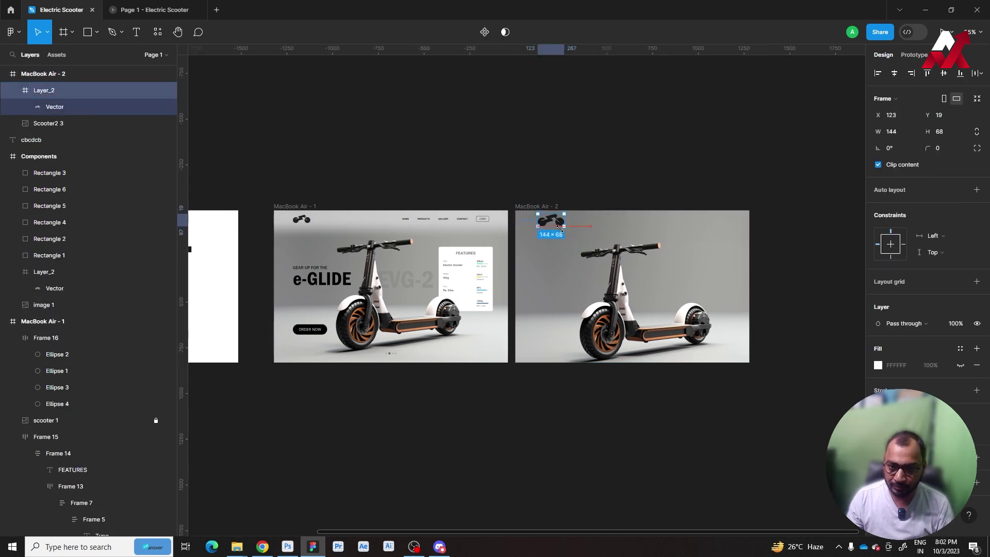
pyautogui.scroll(3, 563, 227)
pyautogui.scroll(-3, 551, 219)
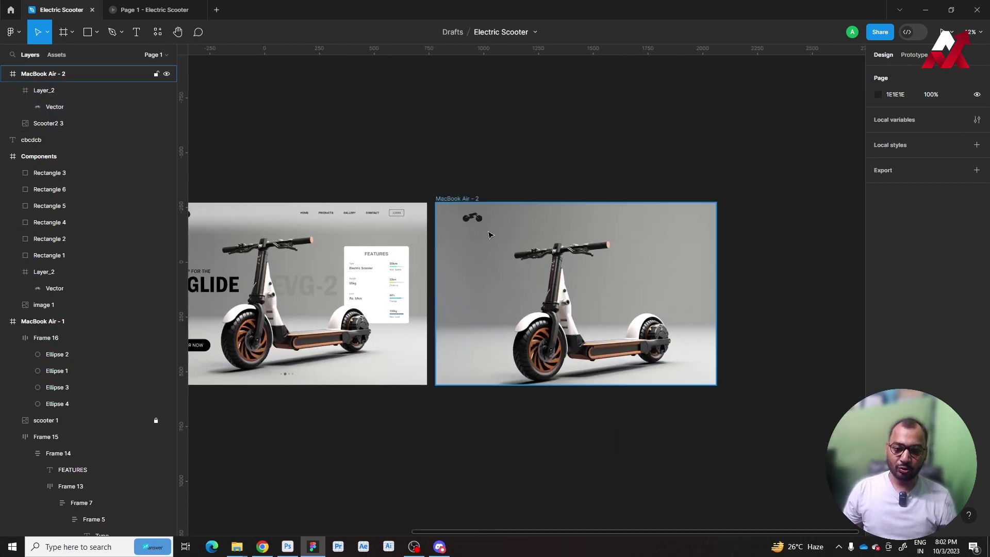
pyautogui.click(477, 218)
pyautogui.click(487, 135)
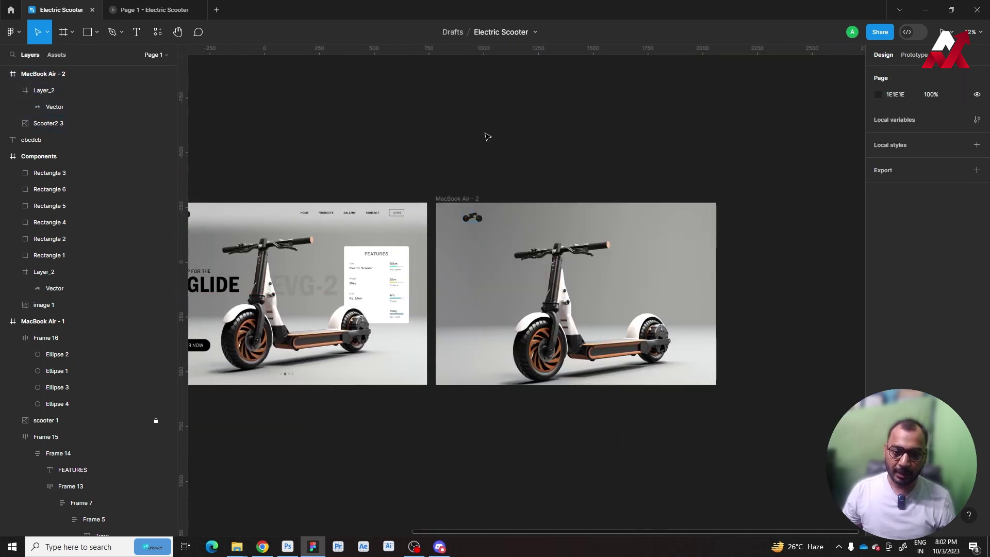
pyautogui.hscroll(-5, 360, 222)
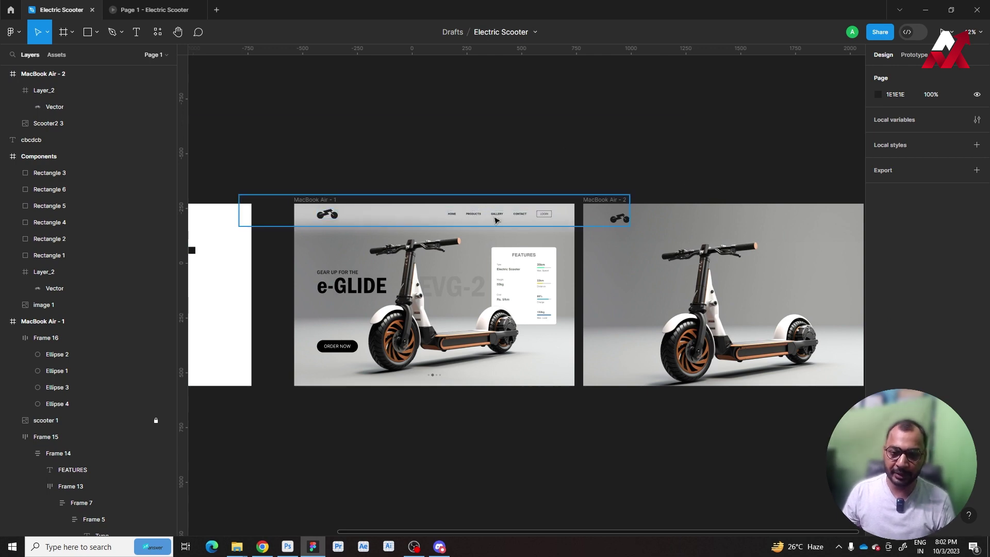
pyautogui.scroll(3, 496, 212)
pyautogui.hscroll(5, 456, 224)
# Step: Add a HOME text label near the second frame's top in Helvetica size 16
pyautogui.press('t')
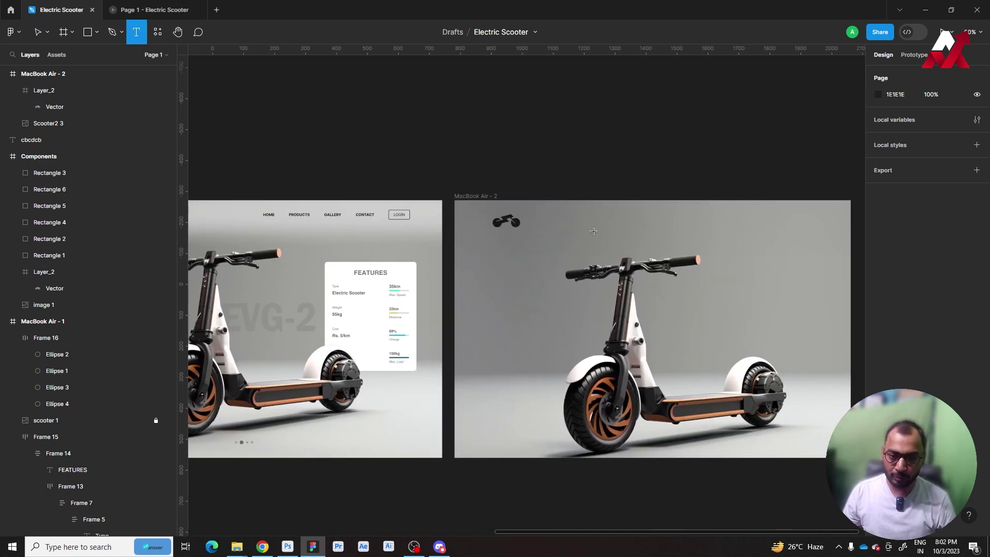
pyautogui.click(580, 221)
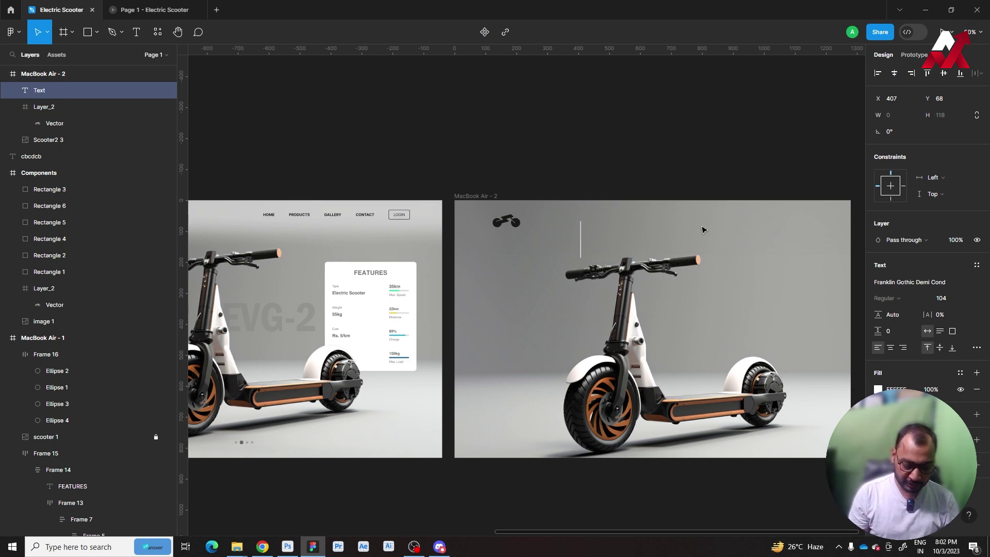
pyautogui.write('HOME')
pyautogui.hotkey('ctrl', 'a')
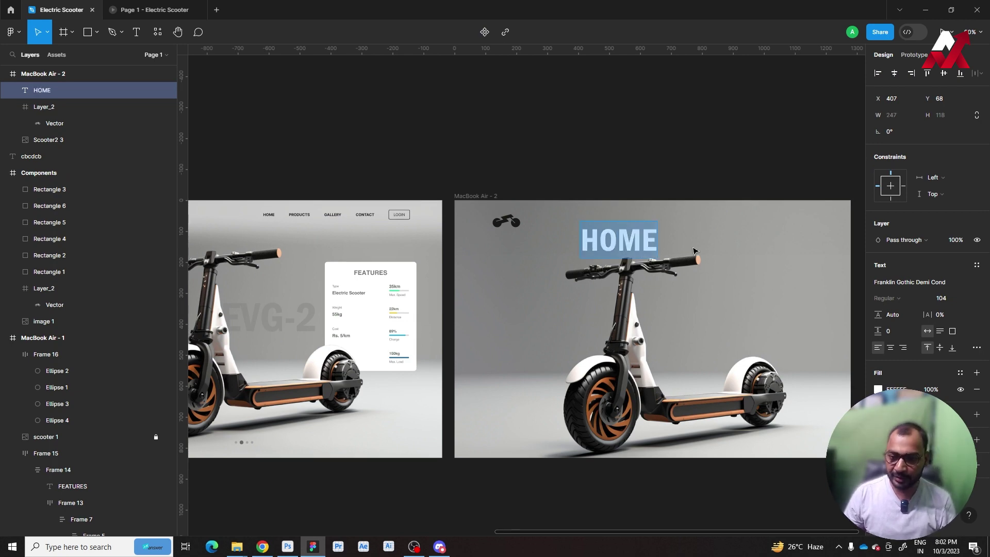
pyautogui.click(914, 287)
pyautogui.write('helv')
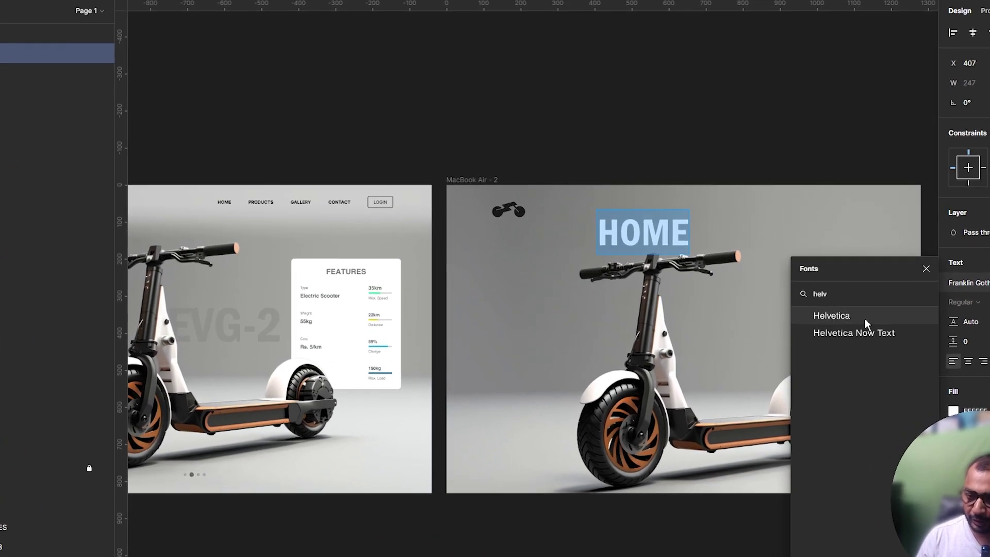
pyautogui.click(831, 316)
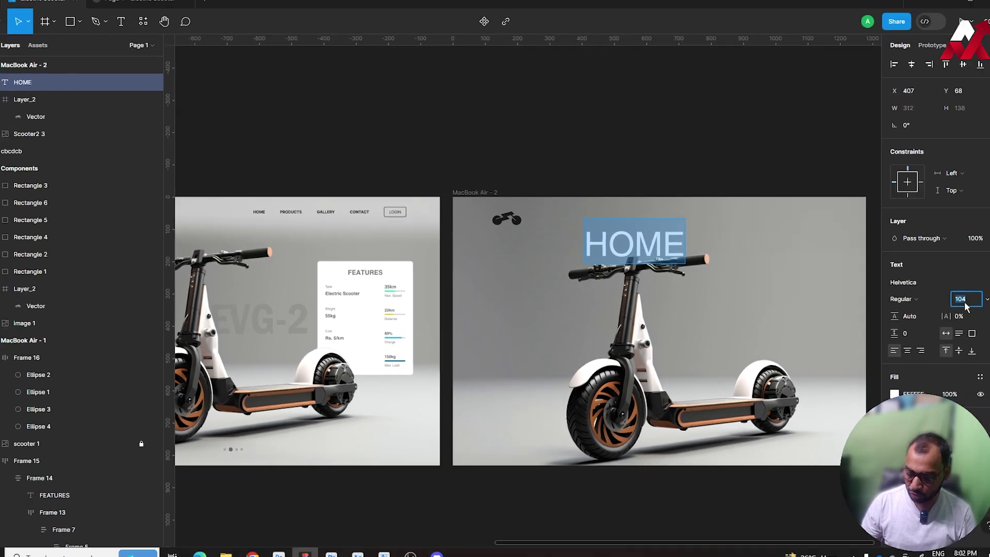
pyautogui.write('16')
pyautogui.press('Return')
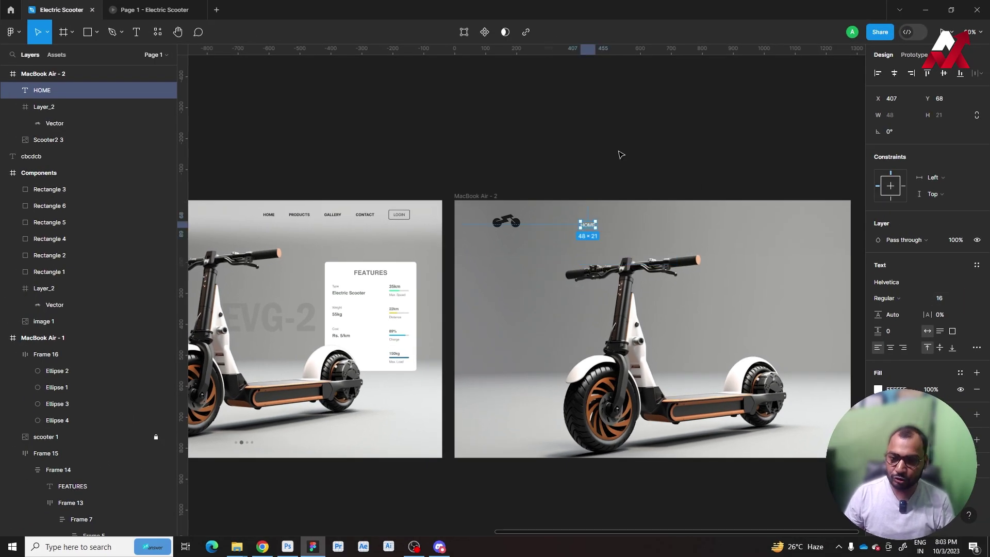
pyautogui.click(619, 165)
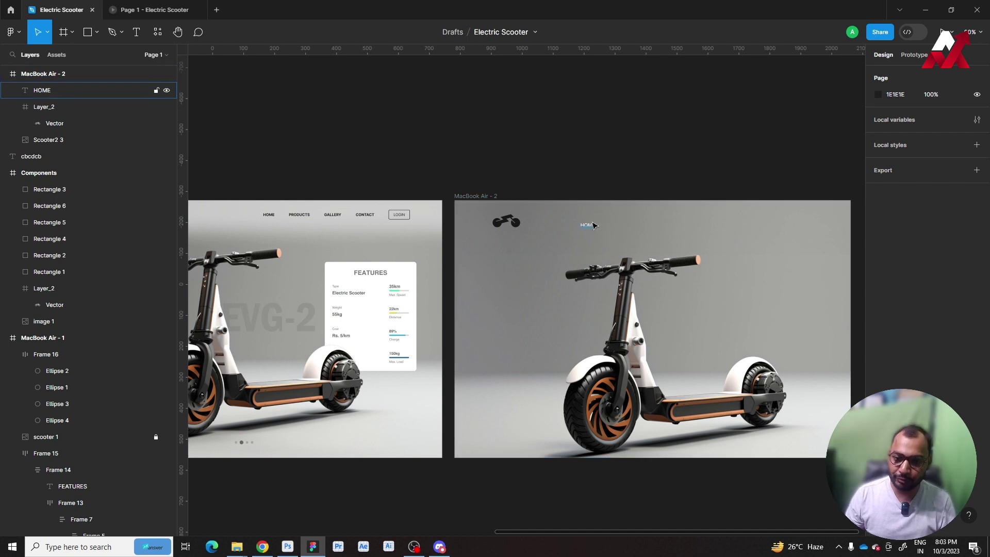
# Step: Reselect the HOME label and check its font size
pyautogui.click(588, 225)
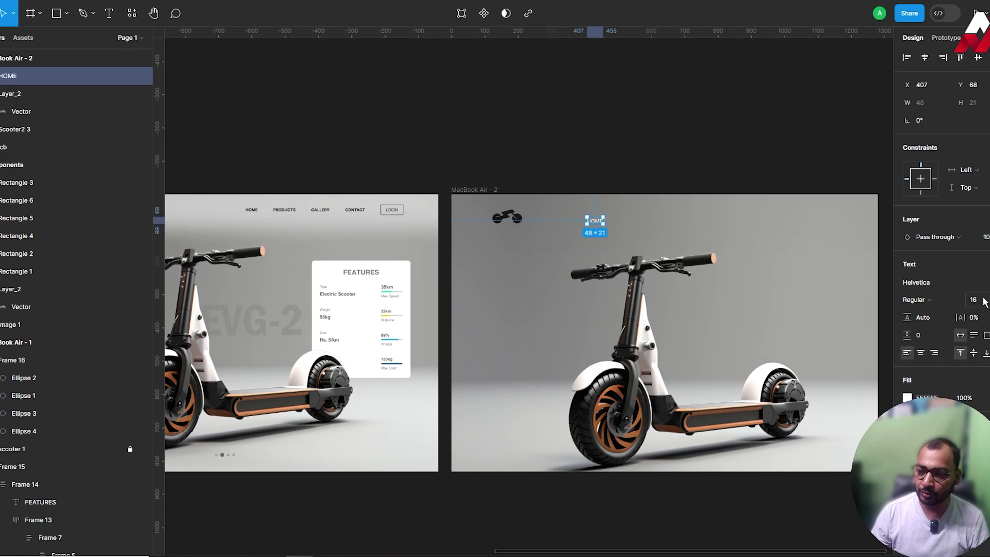
pyautogui.click(949, 299)
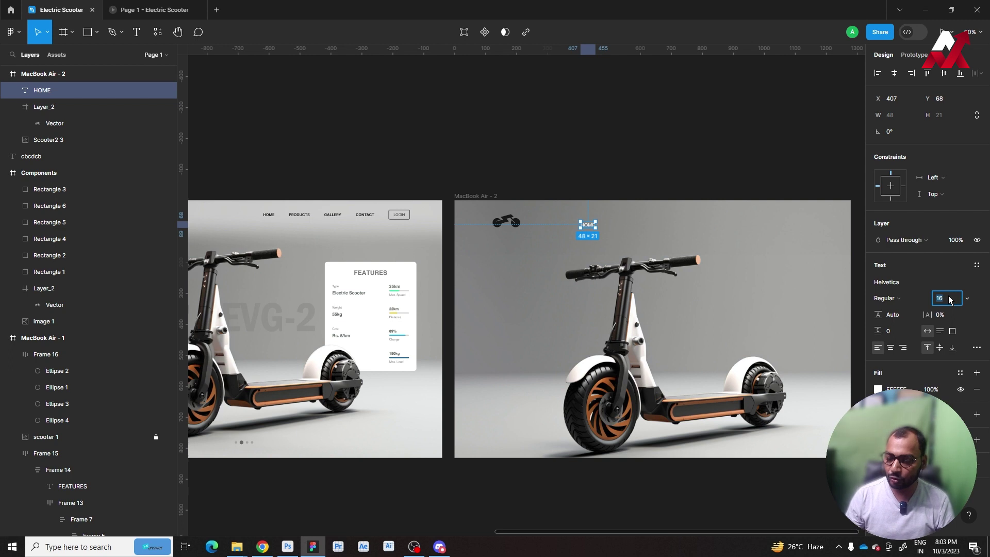
pyautogui.click(660, 140)
pyautogui.click(588, 225)
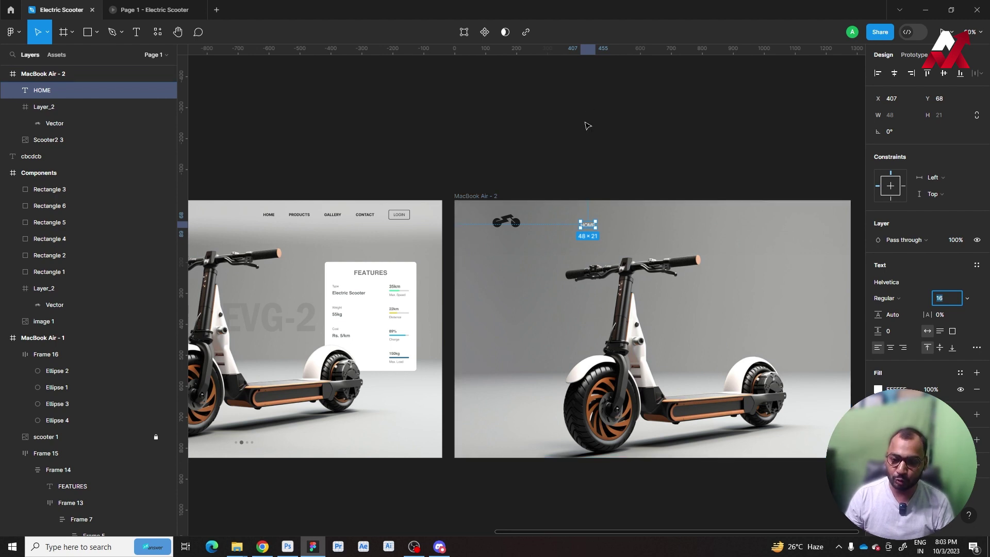
pyautogui.press('Escape')
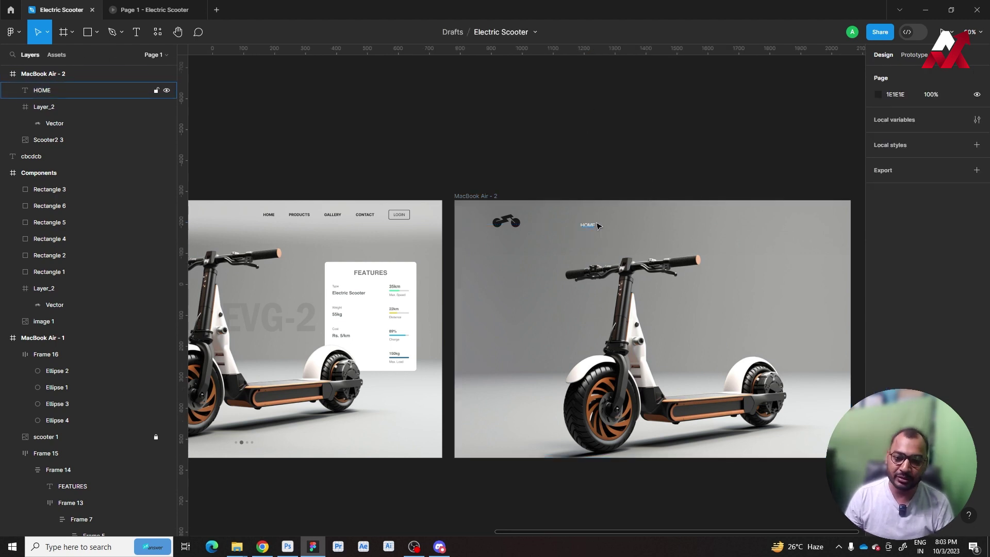
pyautogui.click(589, 226)
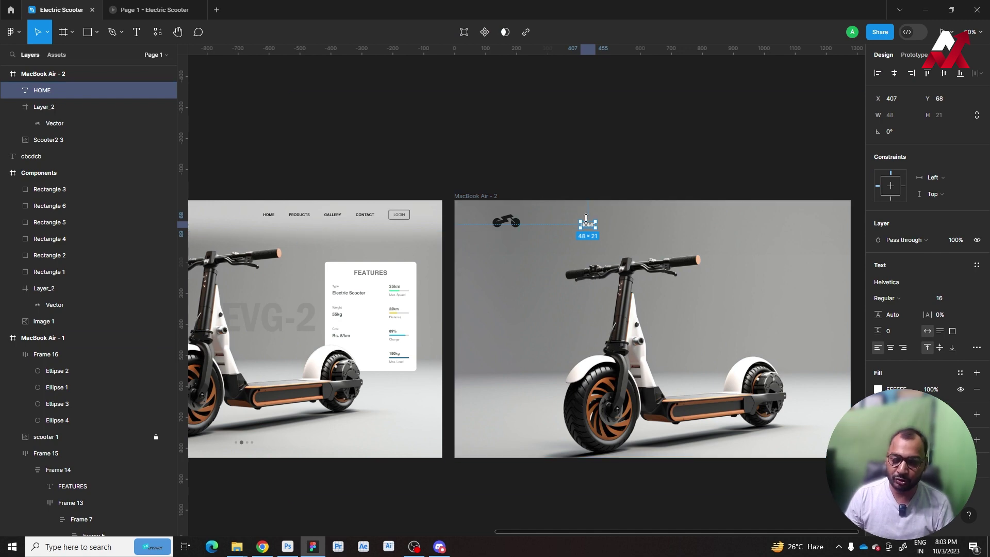
pyautogui.scroll(2, 590, 234)
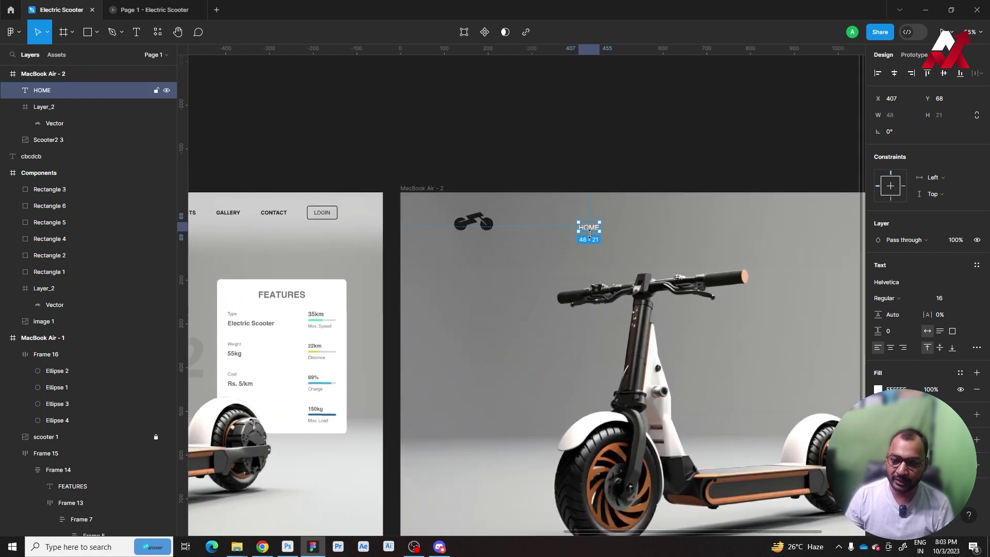
# Step: Make the HOME label Bold with near-black 171817 fill
pyautogui.click(886, 298)
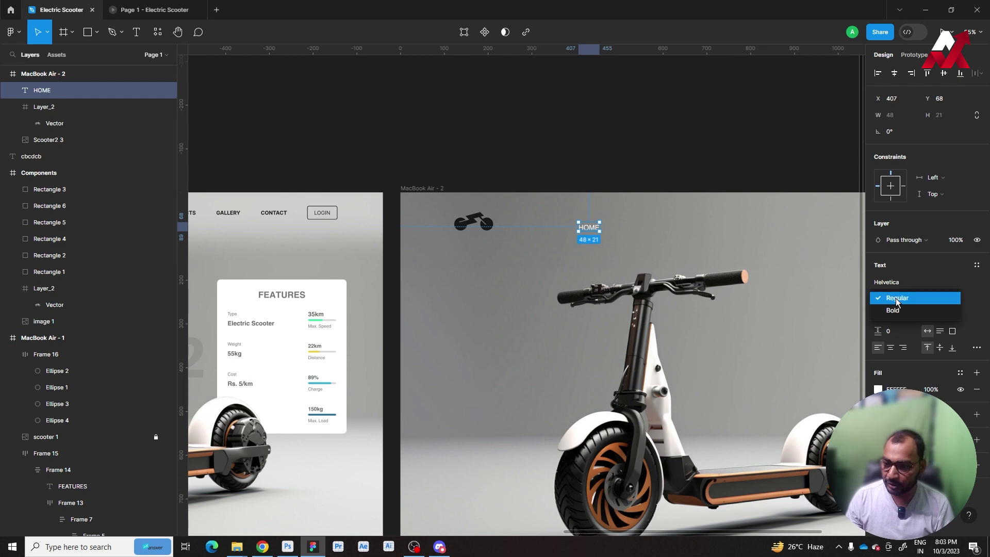
pyautogui.click(896, 311)
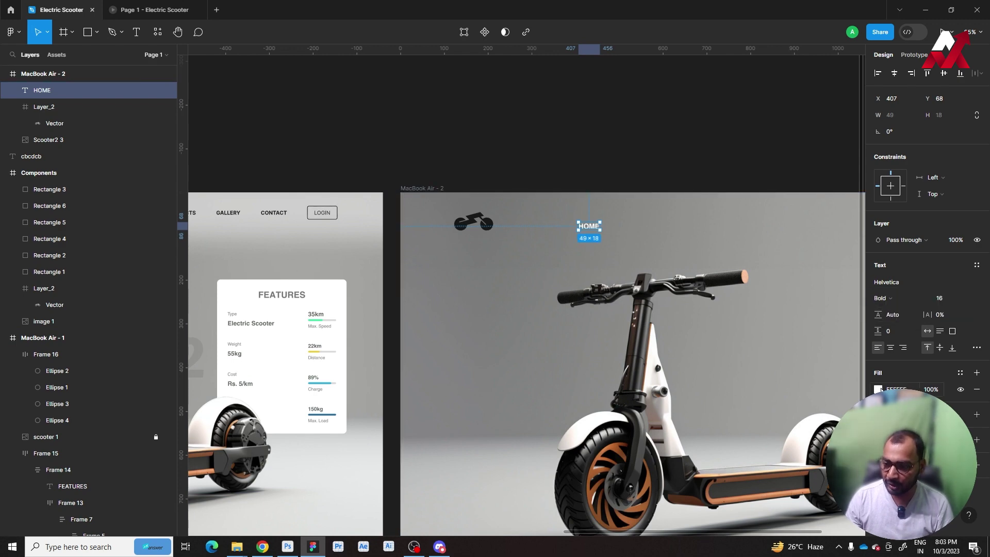
pyautogui.click(879, 389)
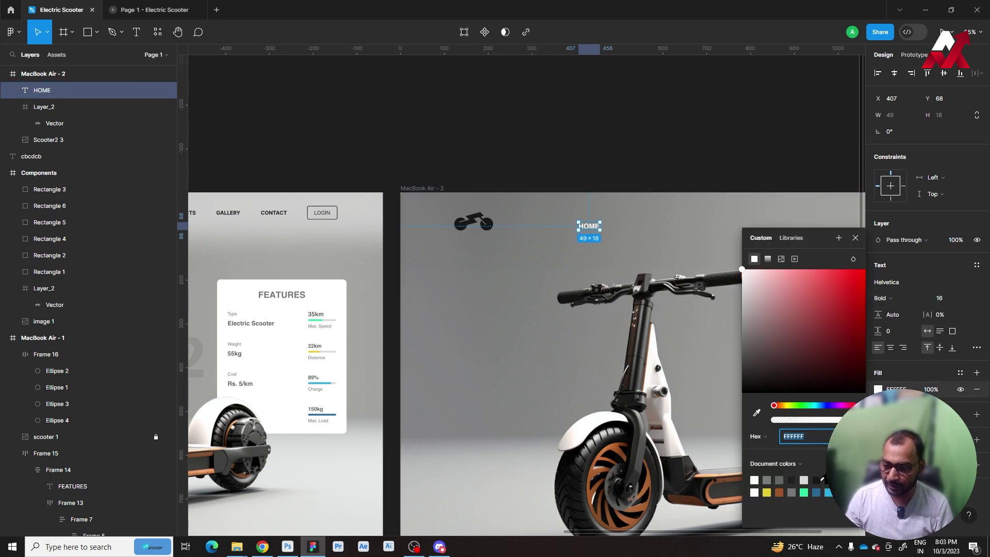
pyautogui.write('000000')
pyautogui.press('Return')
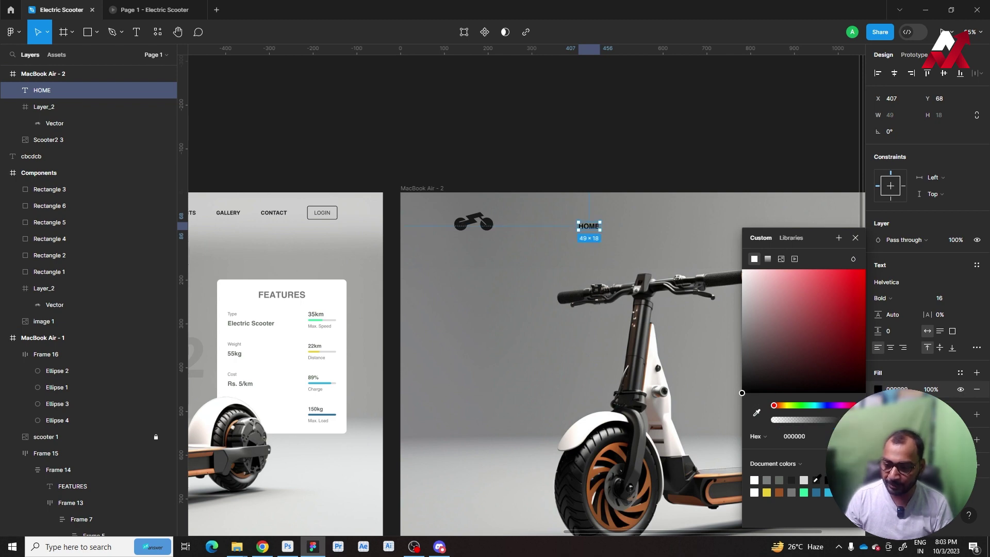
pyautogui.moveTo(742, 393); pyautogui.dragTo(747, 381)
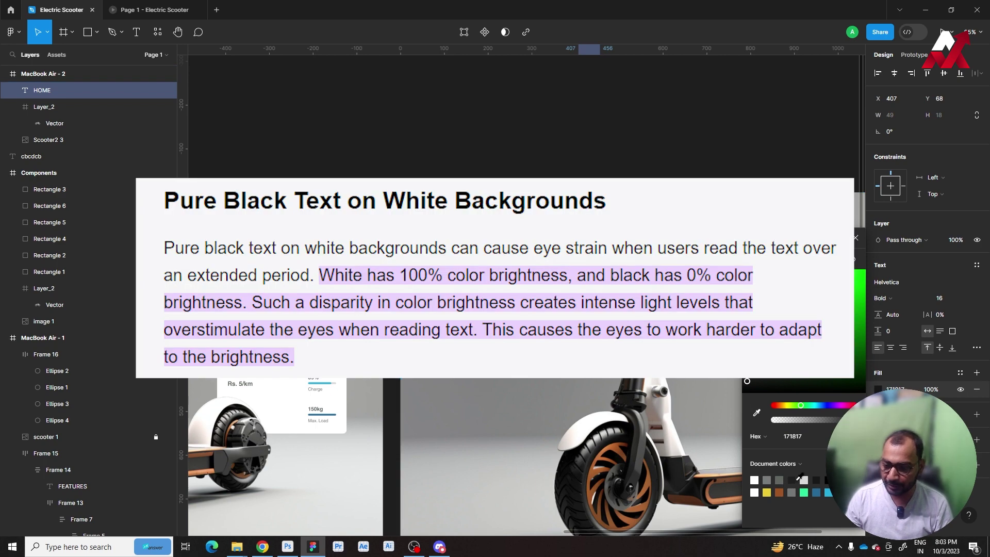
pyautogui.click(625, 155)
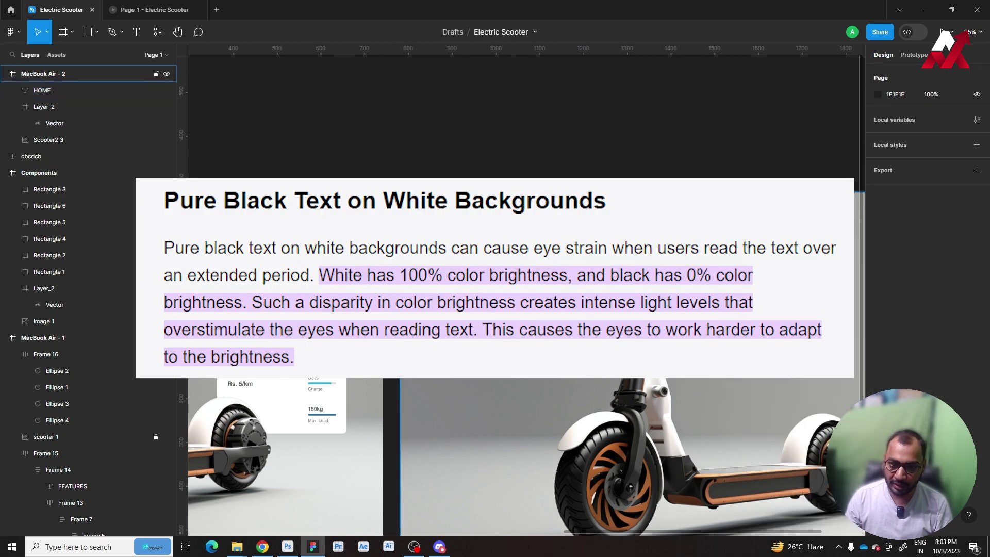
pyautogui.click(51, 90)
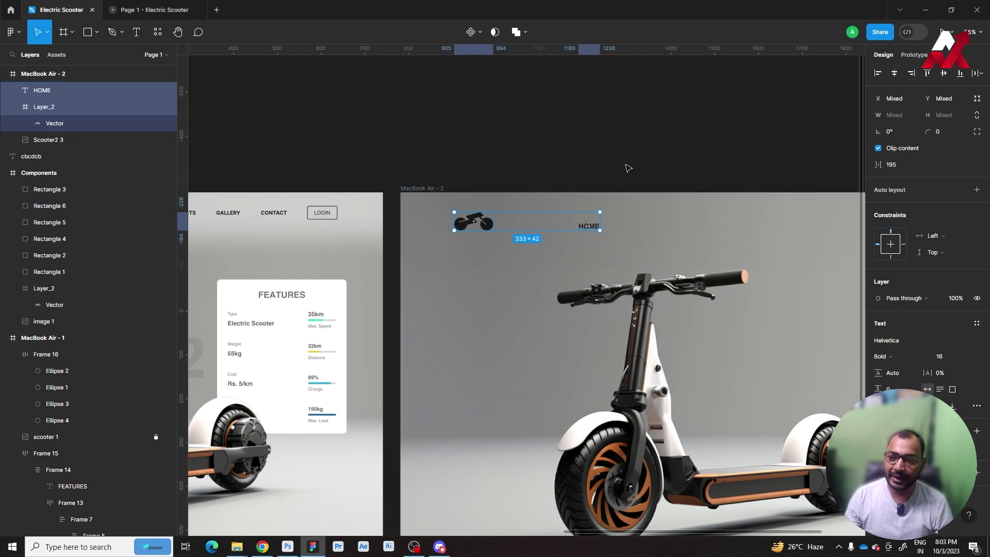
# Step: Duplicate HOME to its right and retype the copy as PRODUCTS
pyautogui.click(568, 155)
pyautogui.moveTo(595, 230); pyautogui.dragTo(633, 235)
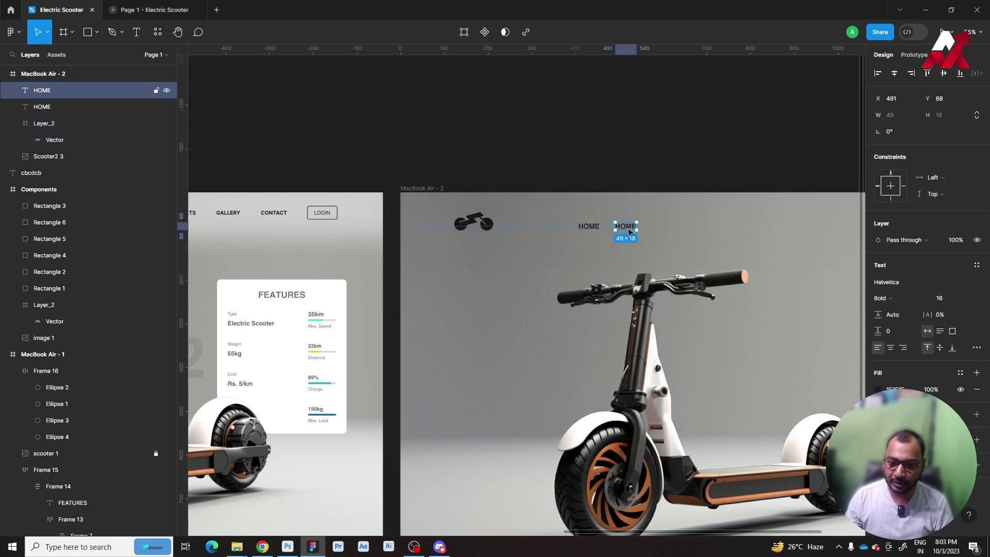
pyautogui.doubleClick(628, 229)
pyautogui.keyDown('ctrl'); pyautogui.scroll(-2, 650, 235); pyautogui.keyUp('ctrl')
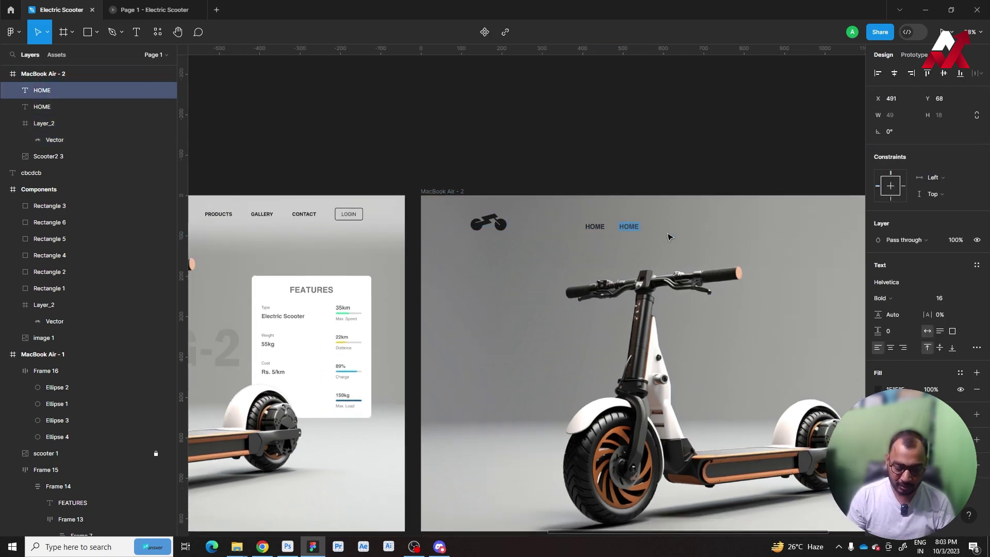
pyautogui.write('pro')
pyautogui.write('ts')
pyautogui.press('Escape')
pyautogui.keyDown('ctrl'); pyautogui.scroll(2, 639, 257); pyautogui.keyUp('ctrl')
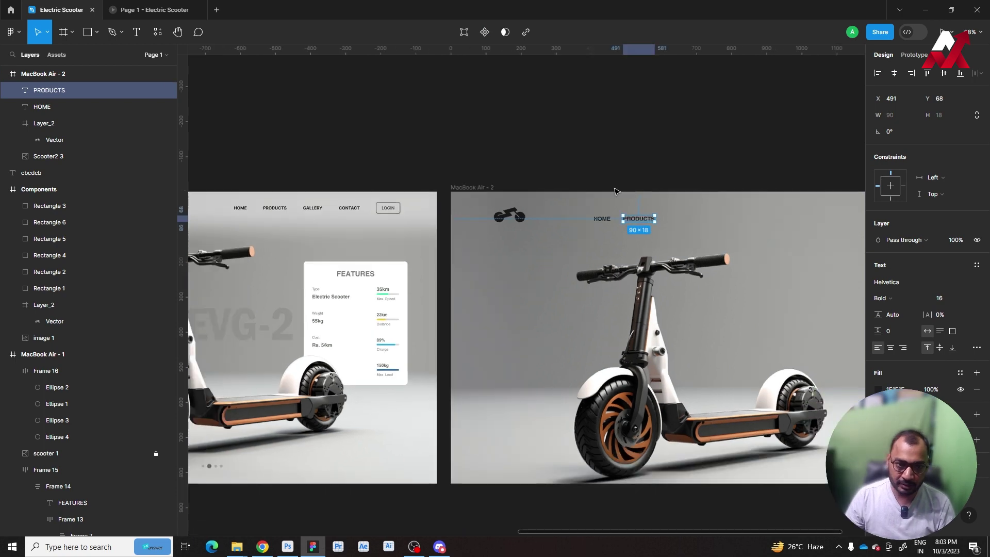
# Step: Wrap HOME and PRODUCTS in an auto-layout frame, removing and recreating it once
pyautogui.keyDown('shift'); pyautogui.click(632, 250); pyautogui.keyUp('shift')
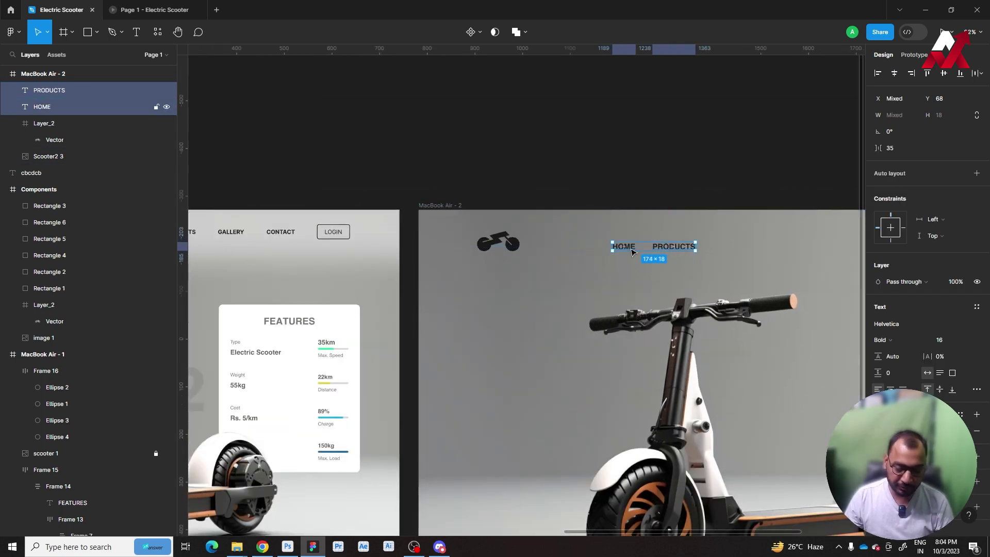
pyautogui.hotkey('shift', 'a')
pyautogui.click(684, 161)
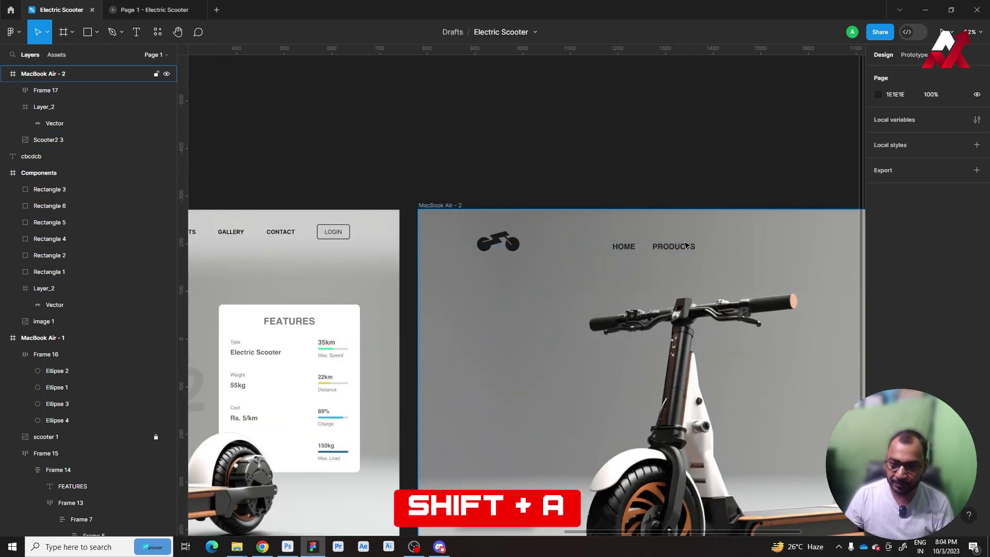
pyautogui.click(685, 245)
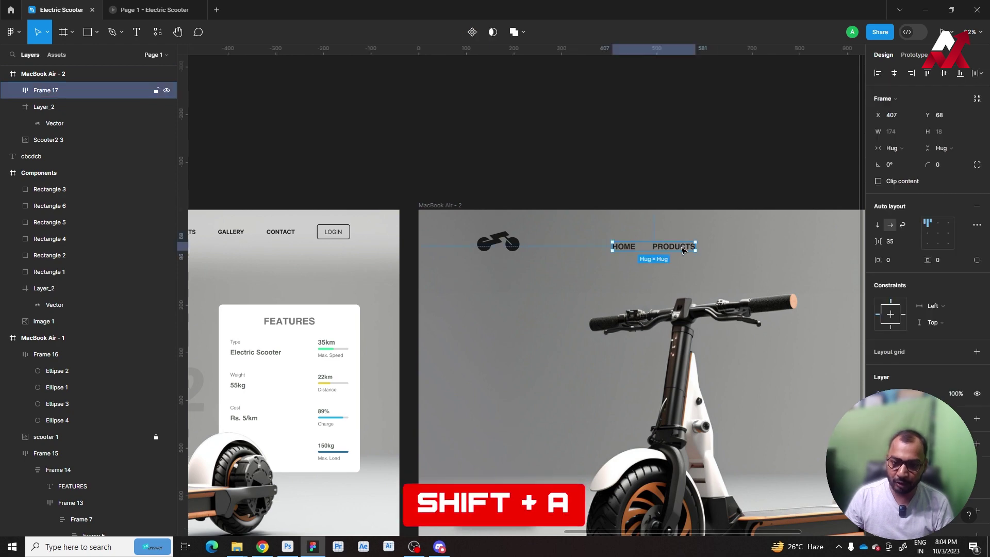
pyautogui.press('Escape')
pyautogui.click(45, 92)
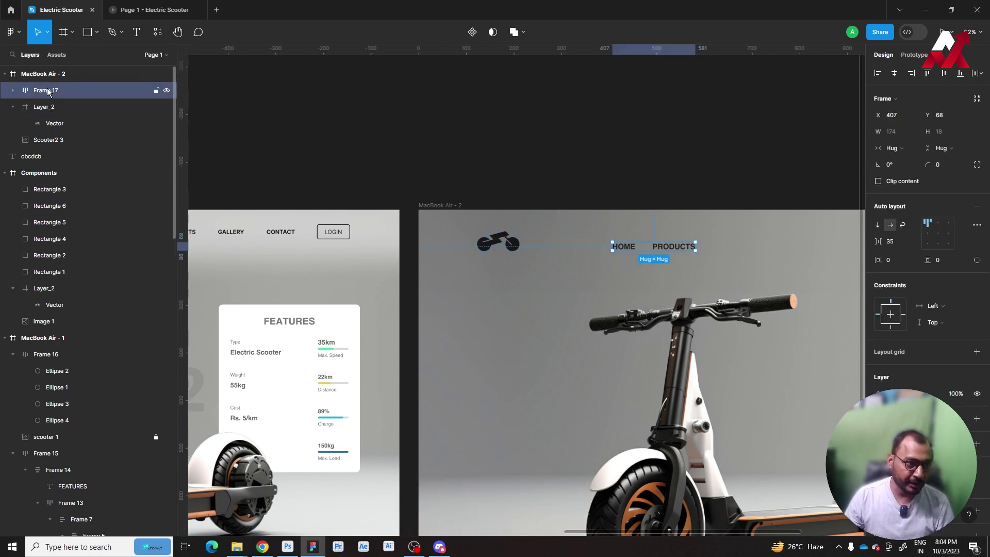
pyautogui.hotkey('ctrl', 'shift', 'g')
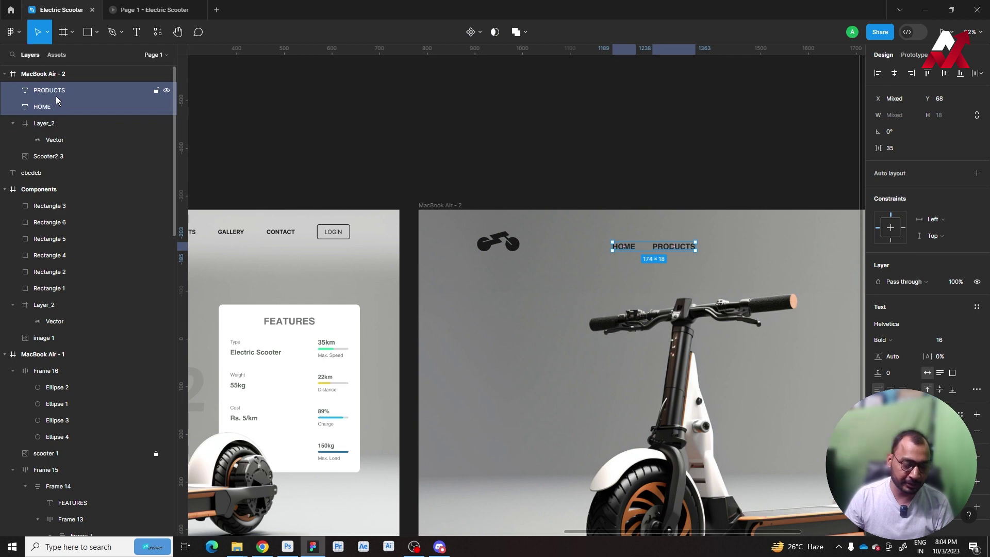
pyautogui.hotkey('shift', 'a')
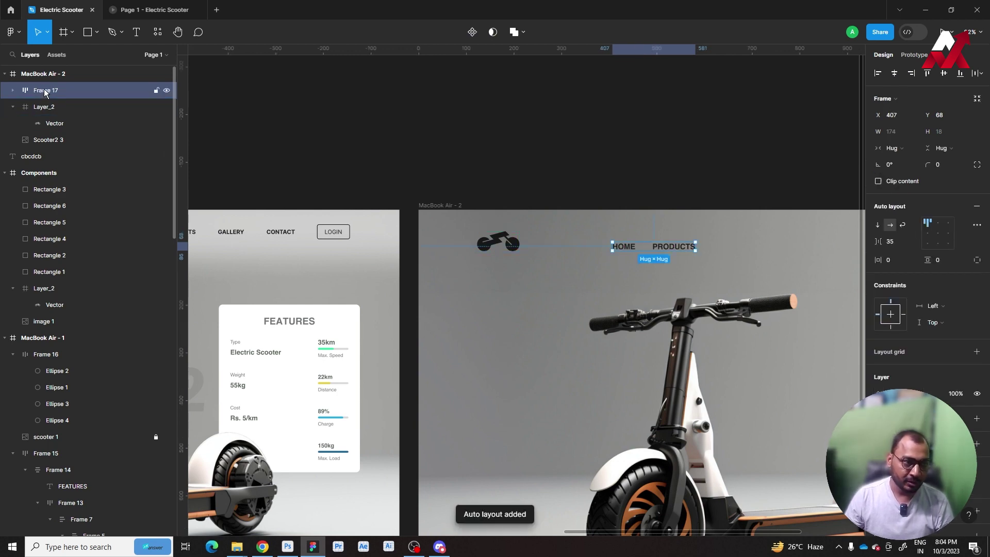
# Step: Name the nav frame menuBar, then select the PRODUCTS text inside it
pyautogui.doubleClick(41, 92)
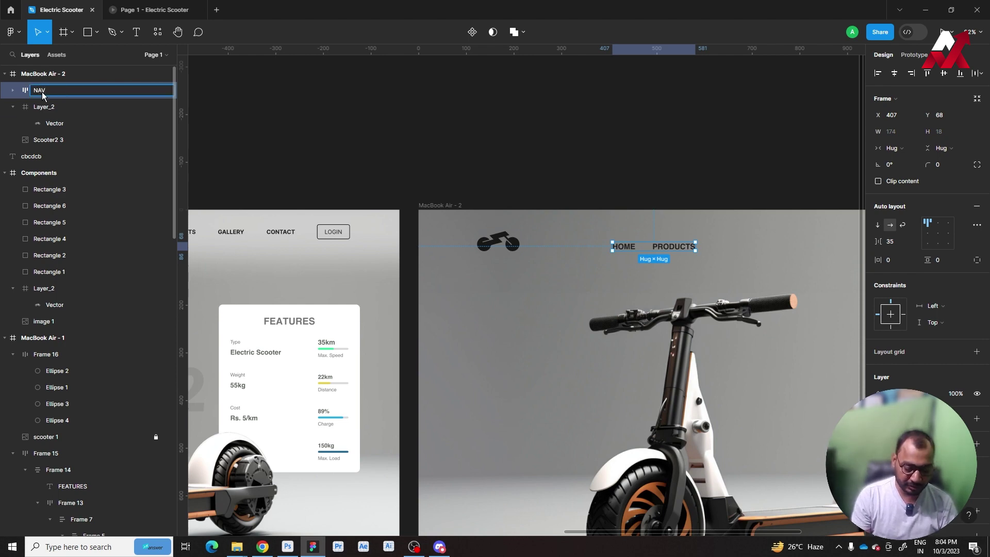
pyautogui.hotkey('ctrl', 'a')
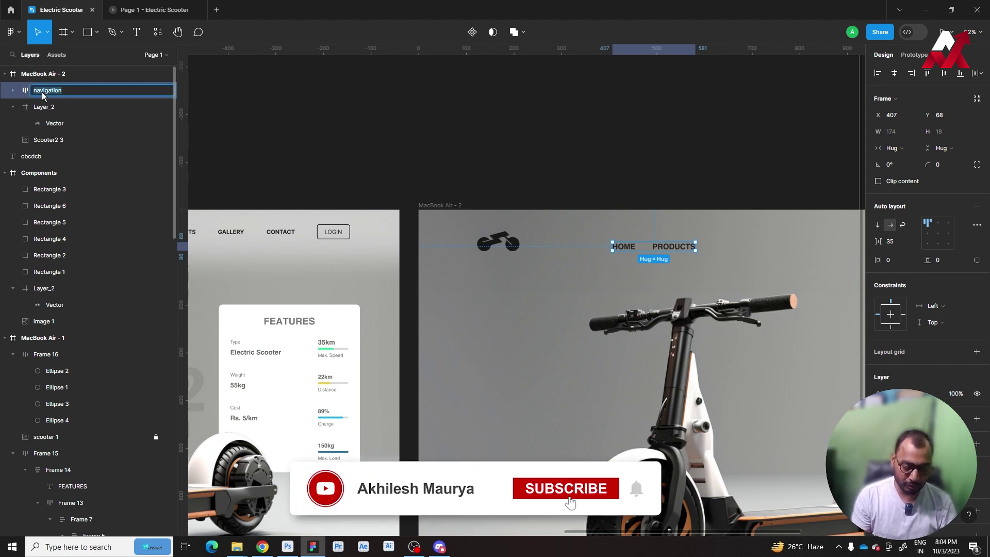
pyautogui.write('menuBar')
pyautogui.press('Return')
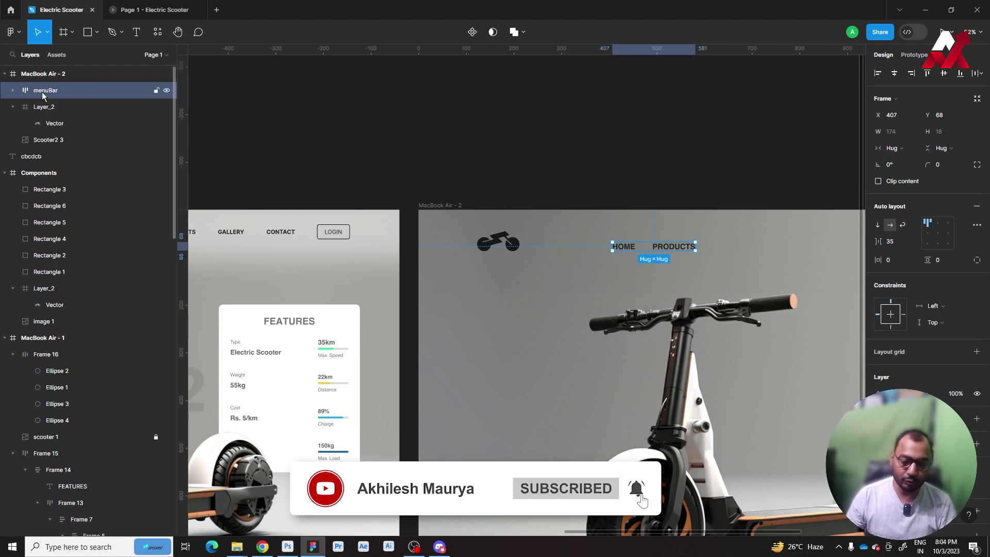
pyautogui.click(533, 160)
pyautogui.hscroll(5, 533, 160)
pyautogui.click(516, 238)
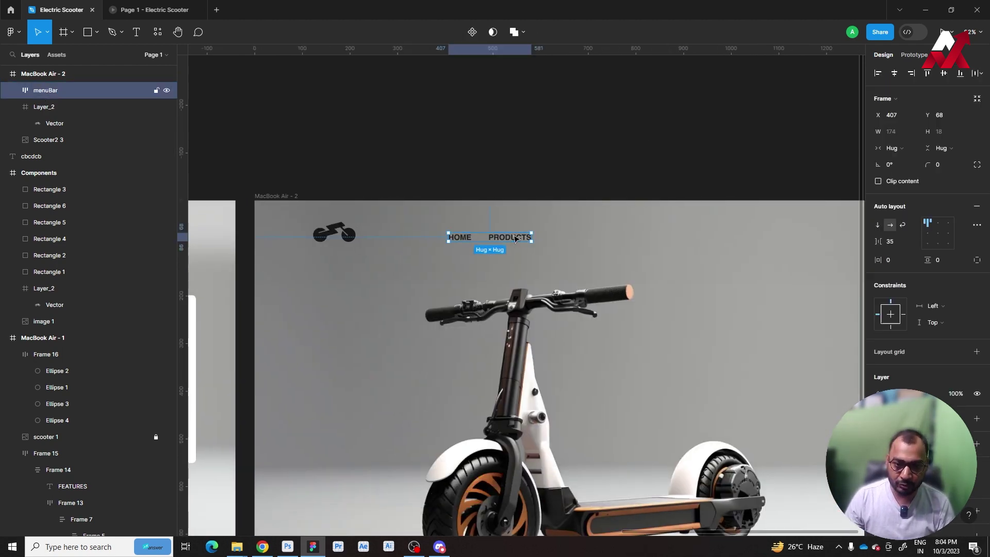
pyautogui.doubleClick(516, 238)
# Step: Duplicate PRODUCTS and retype the copy as GALLERY
pyautogui.click(549, 192)
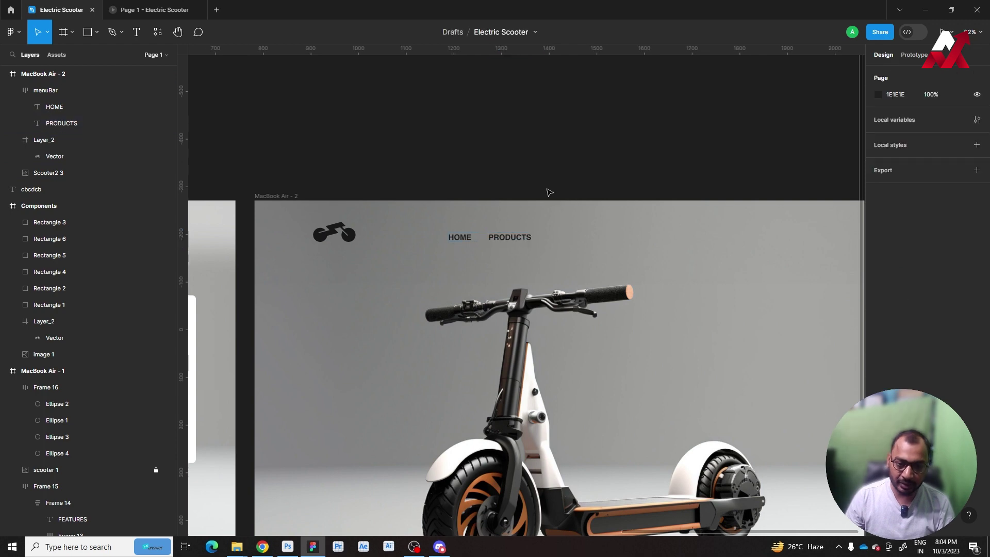
pyautogui.click(523, 240)
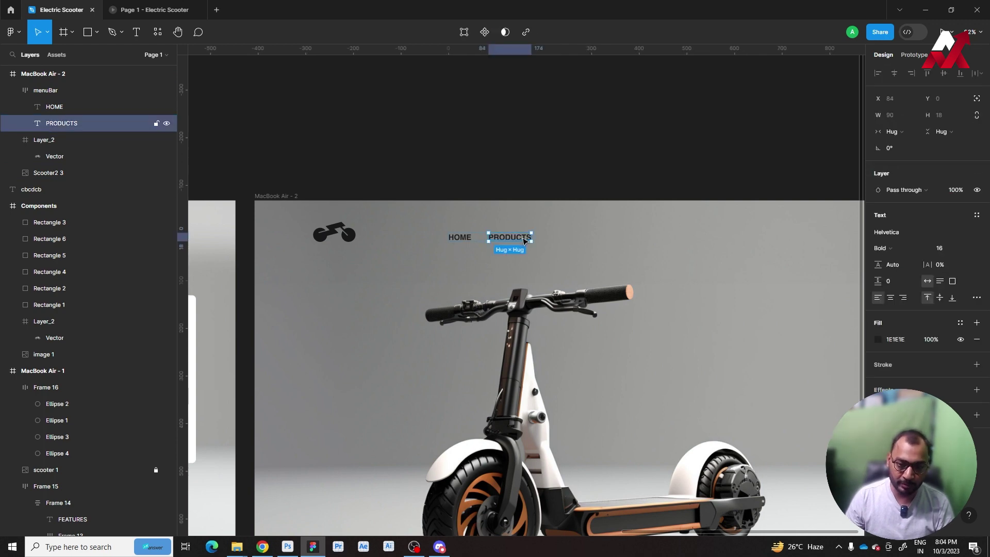
pyautogui.hotkey('ctrl', 'd')
pyautogui.scroll(-1, 624, 244)
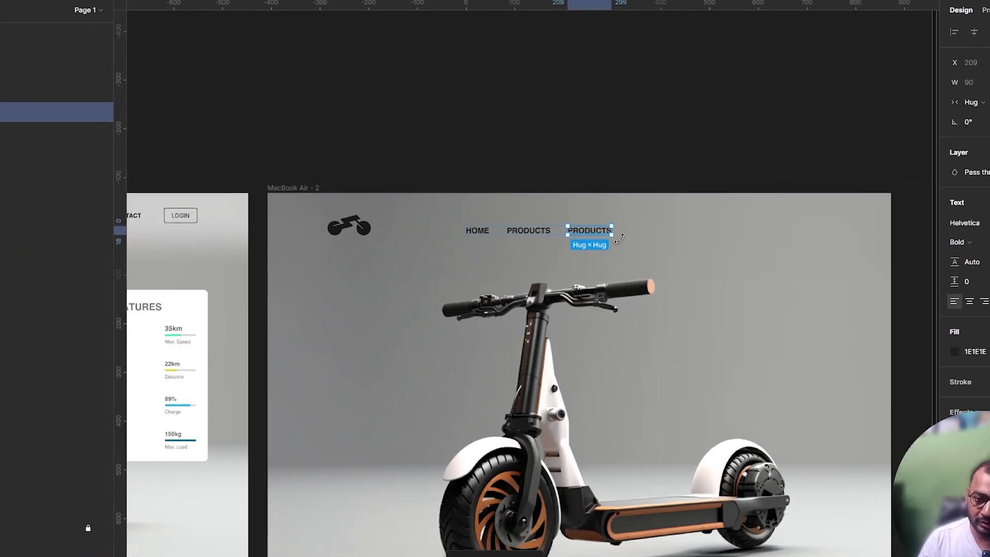
pyautogui.moveTo(537, 279); pyautogui.dragTo(689, 265)
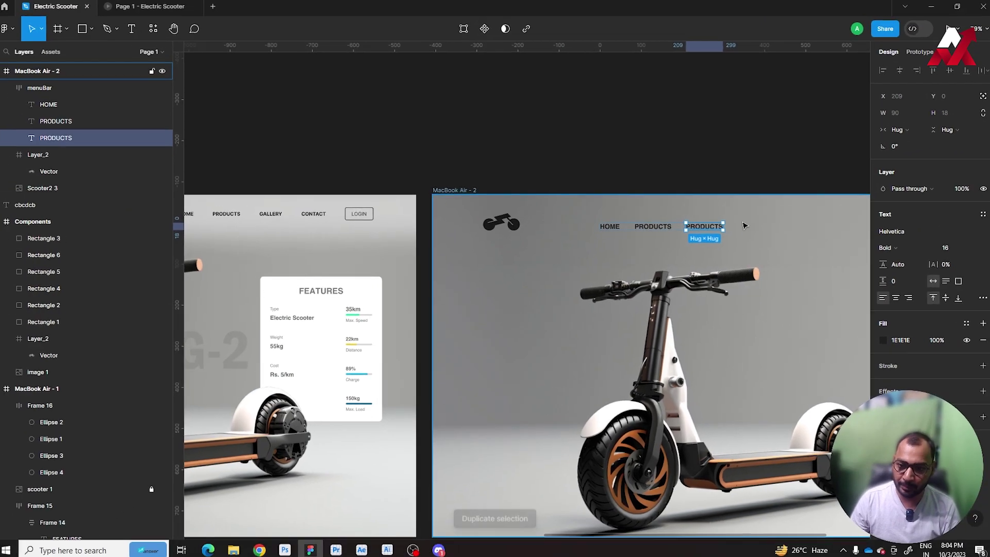
pyautogui.doubleClick(701, 227)
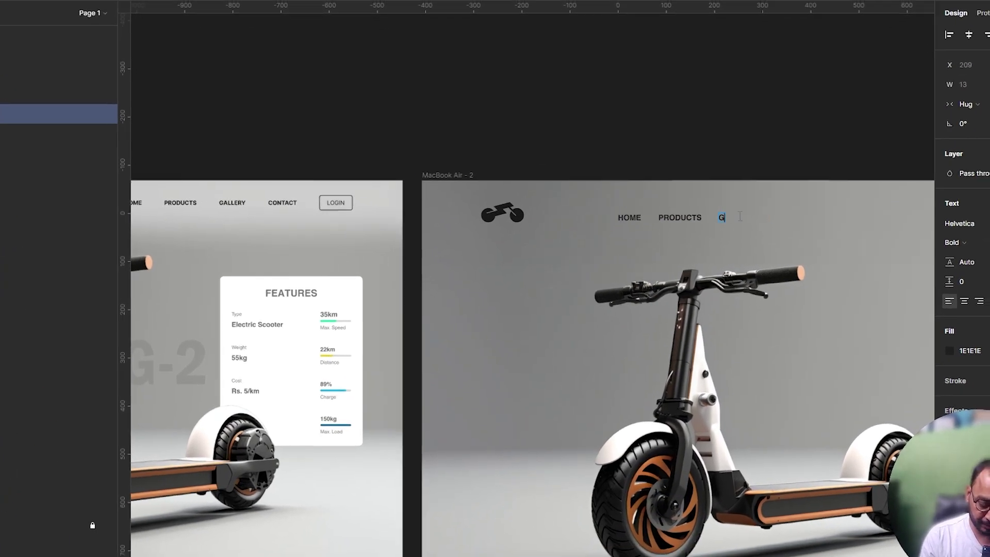
pyautogui.write('GALLERY')
pyautogui.press('Escape')
# Step: Duplicate GALLERY as CONTACT, then select menuBar and collapse its layers
pyautogui.click(733, 178)
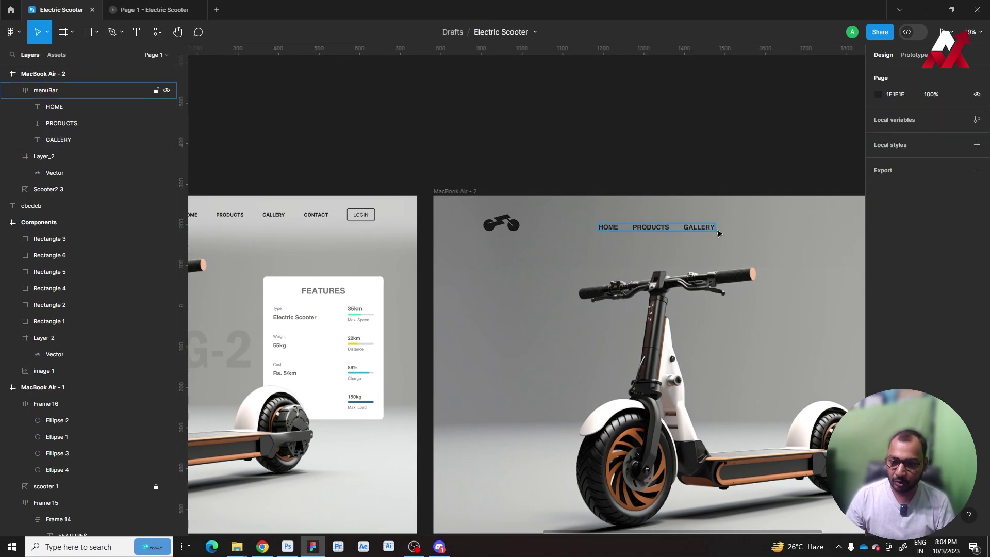
pyautogui.click(706, 232)
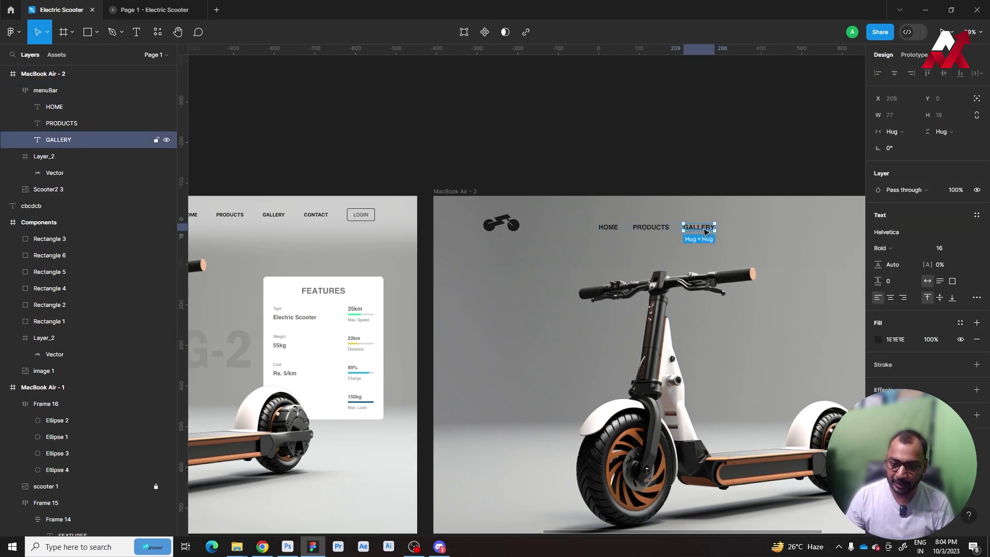
pyautogui.hotkey('ctrl', 'd')
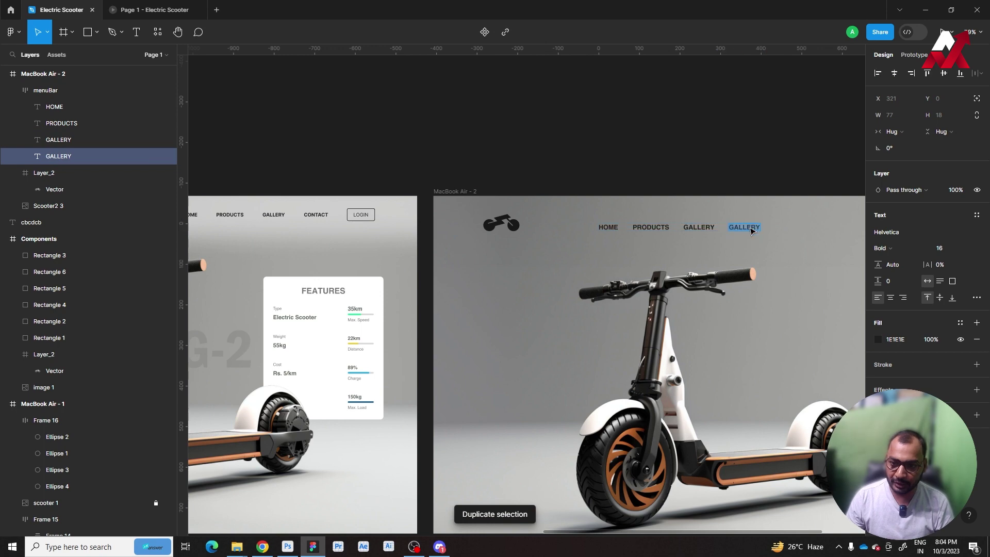
pyautogui.write('CONTACT')
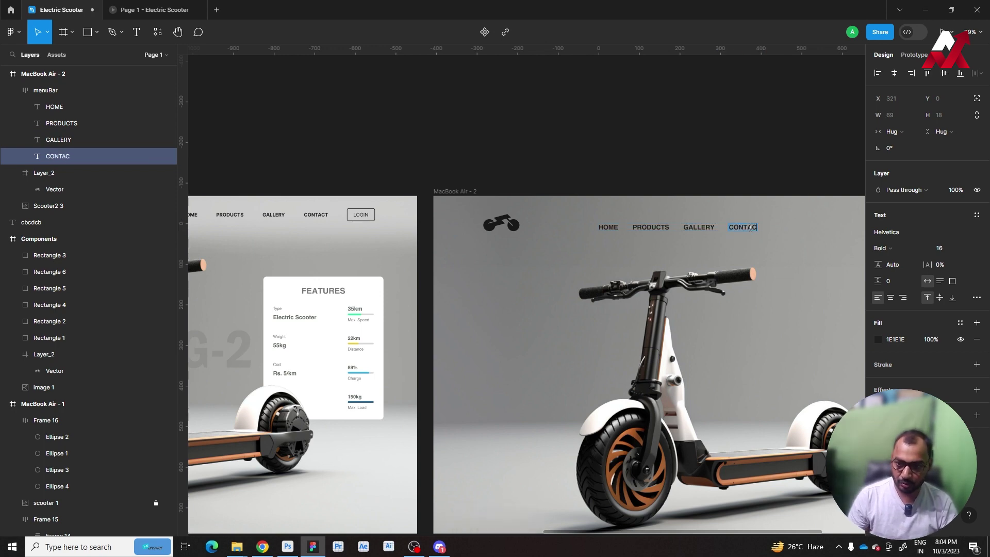
pyautogui.press('Escape')
pyautogui.click(756, 164)
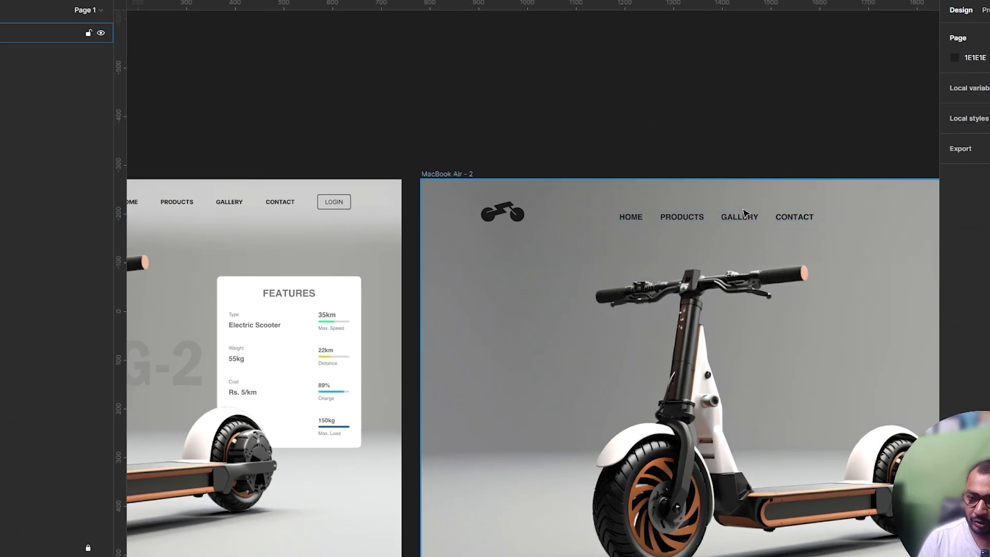
pyautogui.click(705, 224)
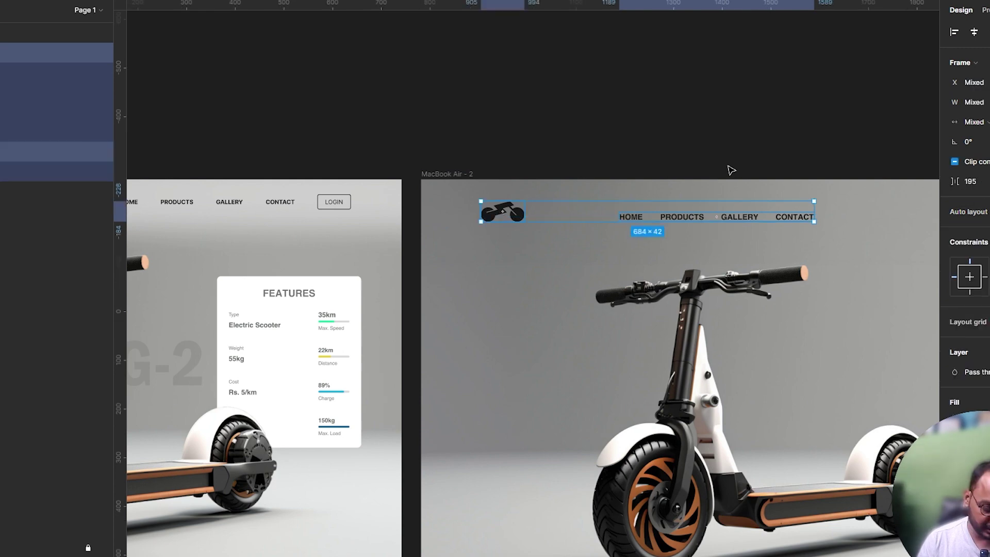
pyautogui.click(645, 119)
pyautogui.click(645, 224)
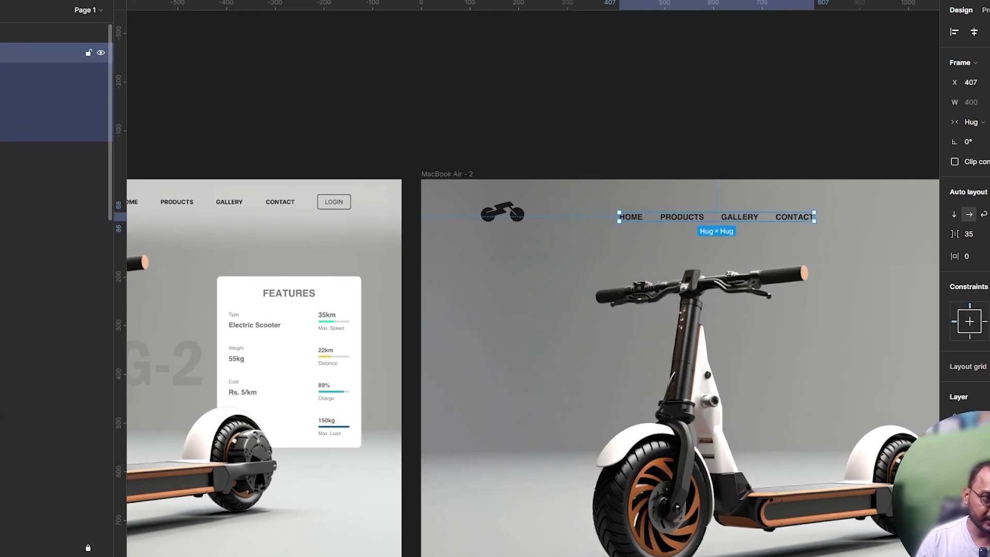
pyautogui.hotkey('alt', 'l')
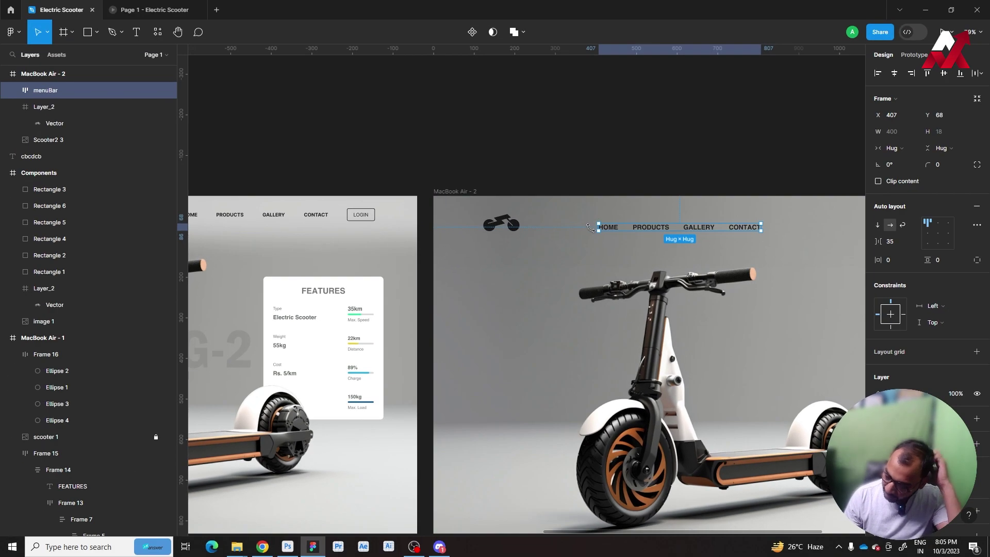
# Step: Wrap the bike logo and menuBar together in auto-layout Frame 17
pyautogui.keyDown('shift'); pyautogui.click(494, 225); pyautogui.keyUp('shift')
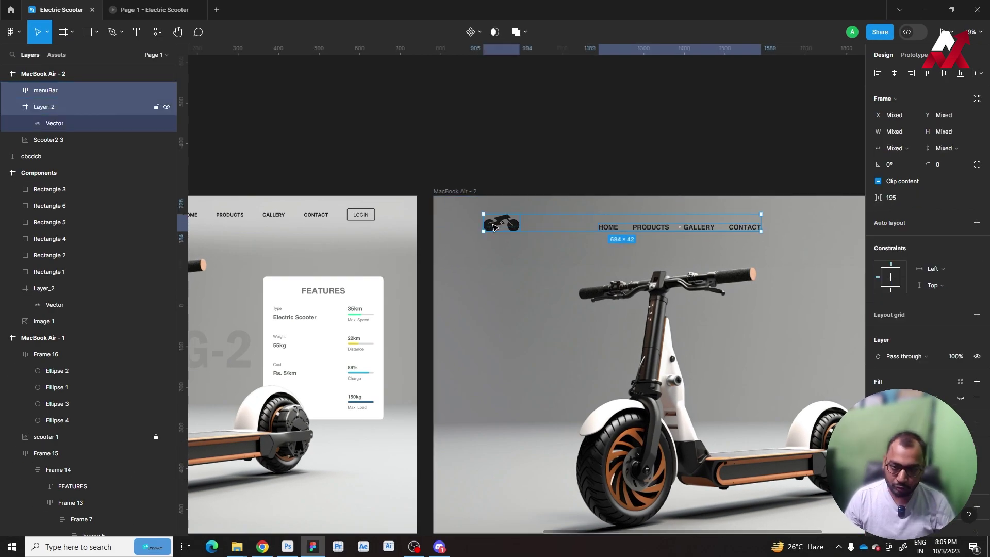
pyautogui.hotkey('shift', 'a')
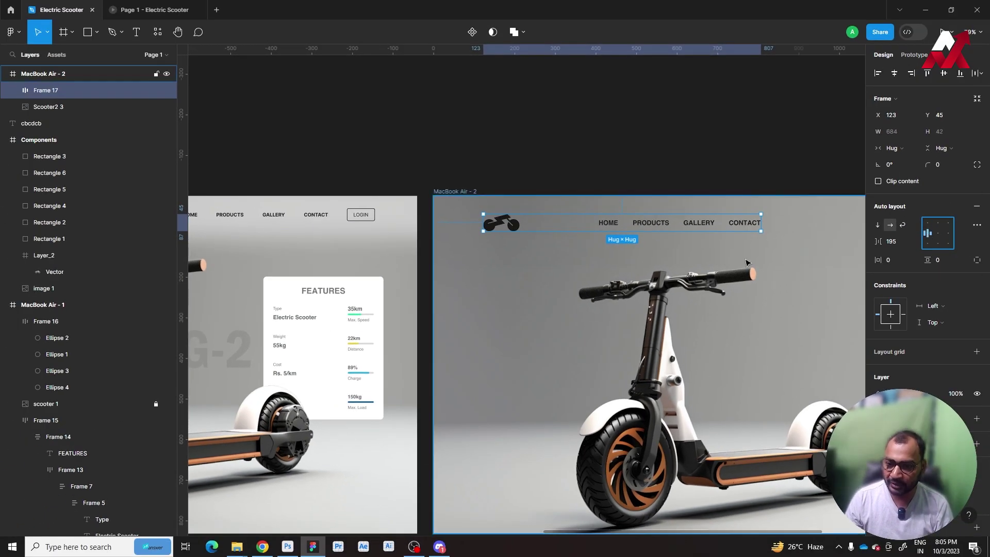
pyautogui.click(691, 150)
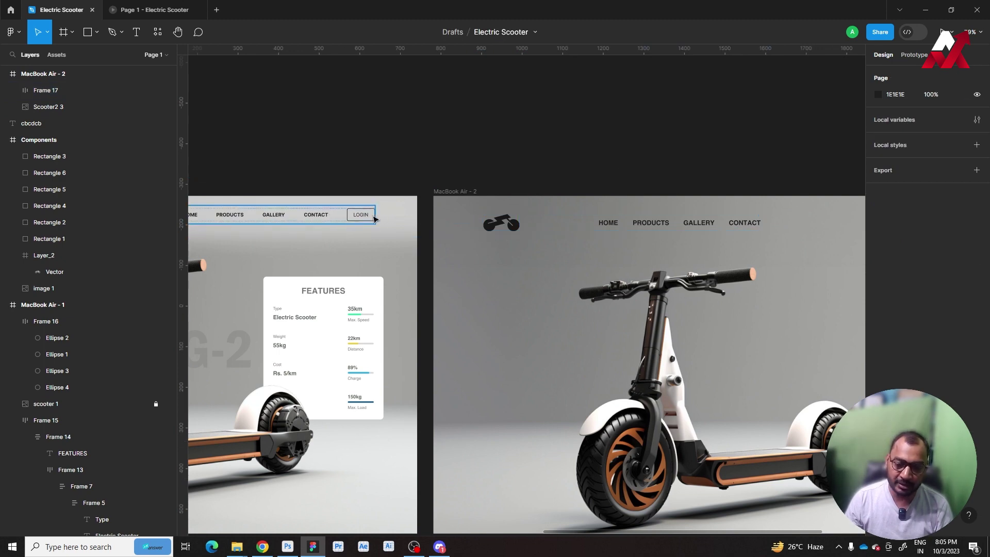
# Step: Duplicate the CONTACT label and retype the copy as LOGIN
pyautogui.keyDown('ctrl'); pyautogui.click(744, 223); pyautogui.keyUp('ctrl')
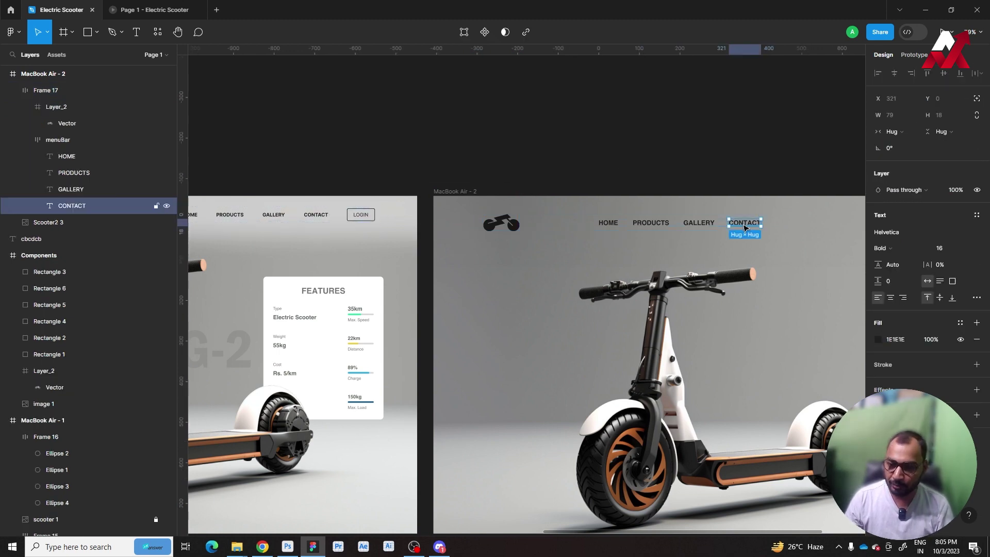
pyautogui.hotkey('ctrl', 'd')
pyautogui.click(751, 150)
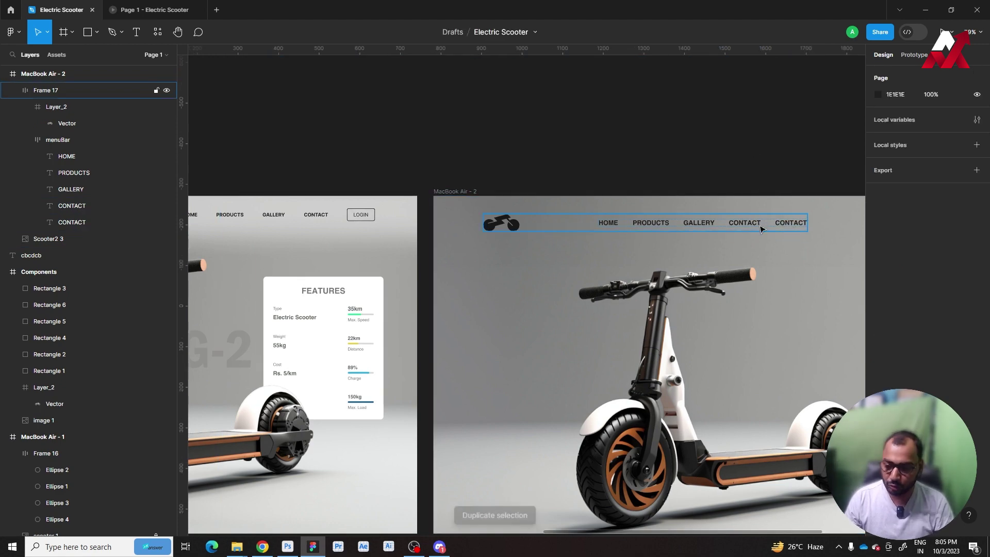
pyautogui.doubleClick(789, 224)
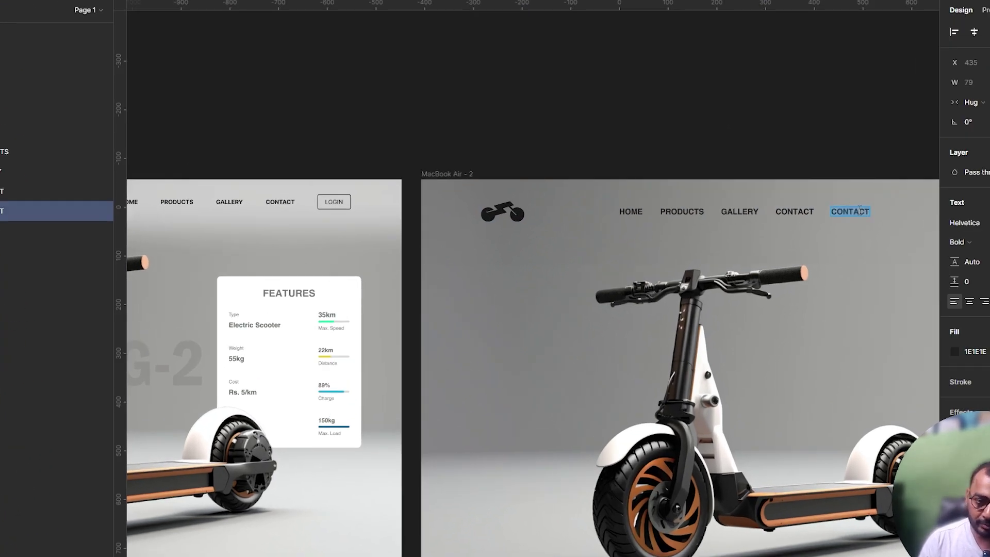
pyautogui.write('loginLOGIN')
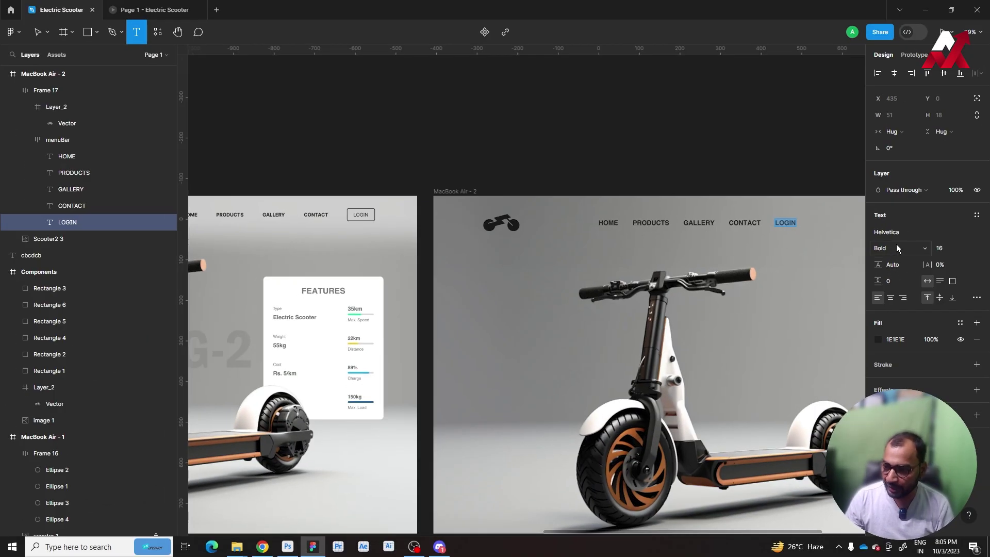
# Step: Set LOGIN to Regular weight and wrap it in its own auto-layout Frame 18
pyautogui.click(898, 248)
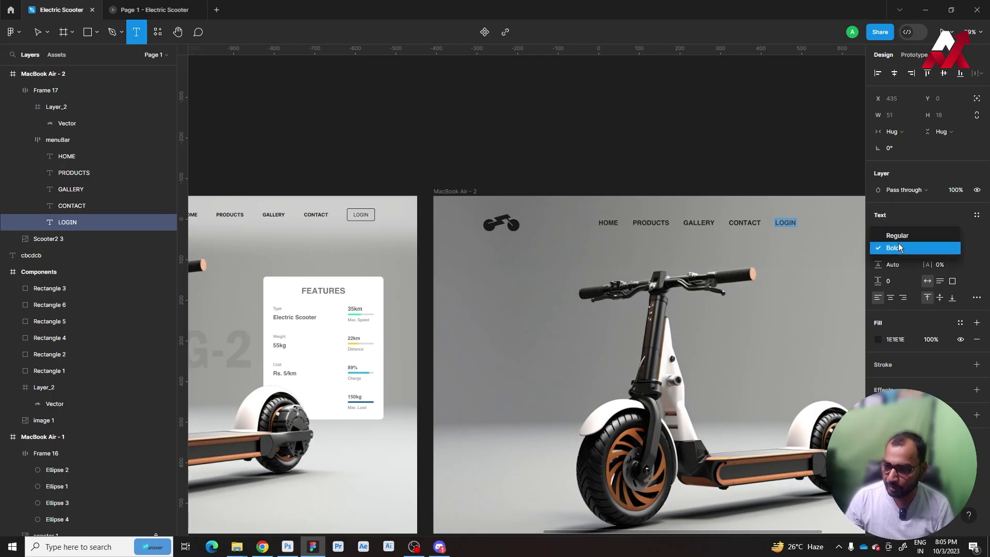
pyautogui.press('Escape')
pyautogui.press('Escape')
pyautogui.click(792, 225)
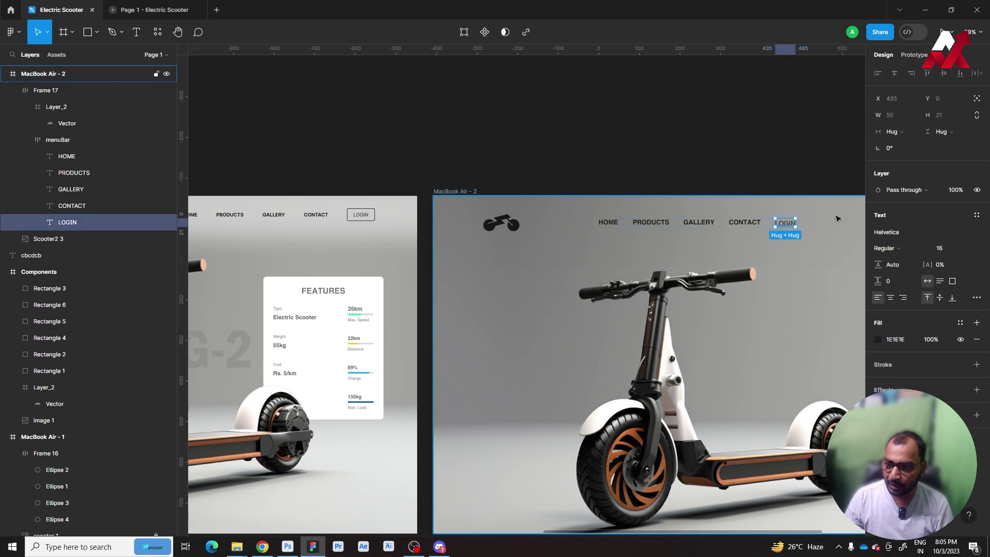
pyautogui.hotkey('shift', 'a')
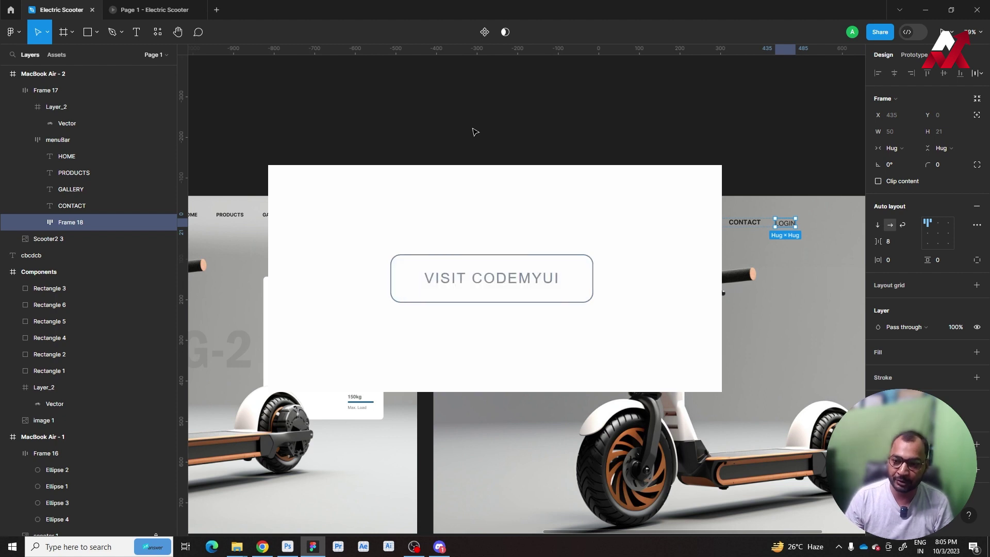
# Step: Give LOGIN a border stroke with 16 horizontal and 8 vertical padding
pyautogui.click(977, 379)
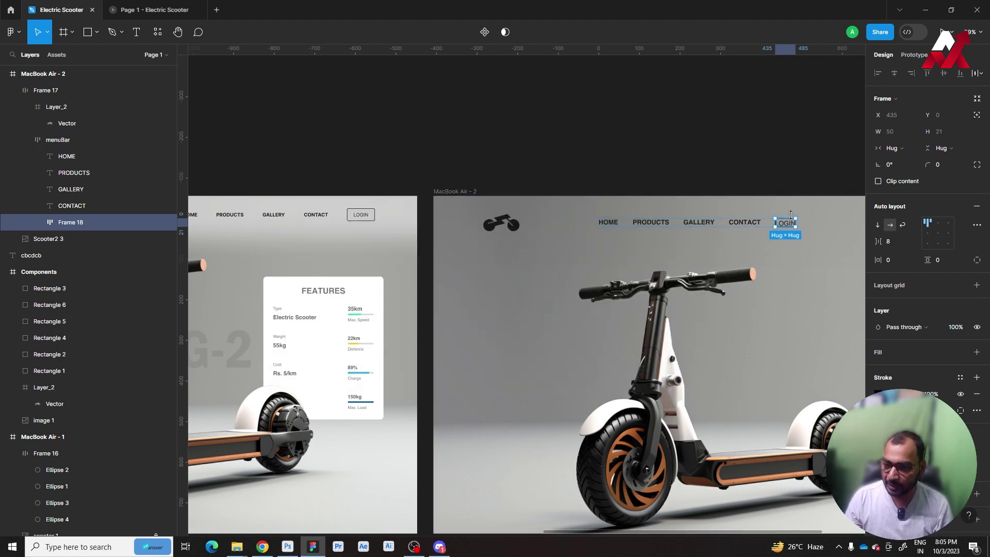
pyautogui.scroll(5, 795, 223)
pyautogui.moveTo(795, 300); pyautogui.dragTo(607, 321)
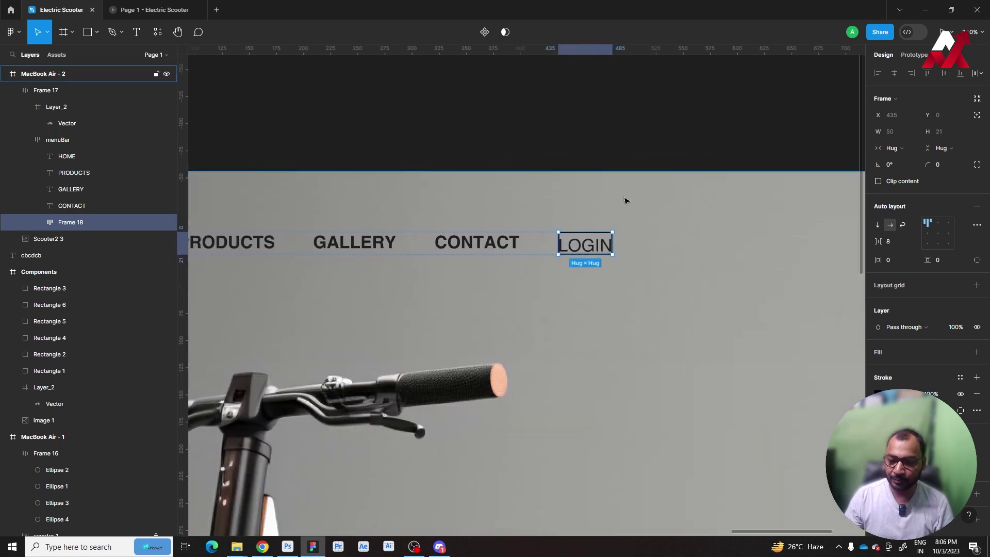
pyautogui.moveTo(897, 260)
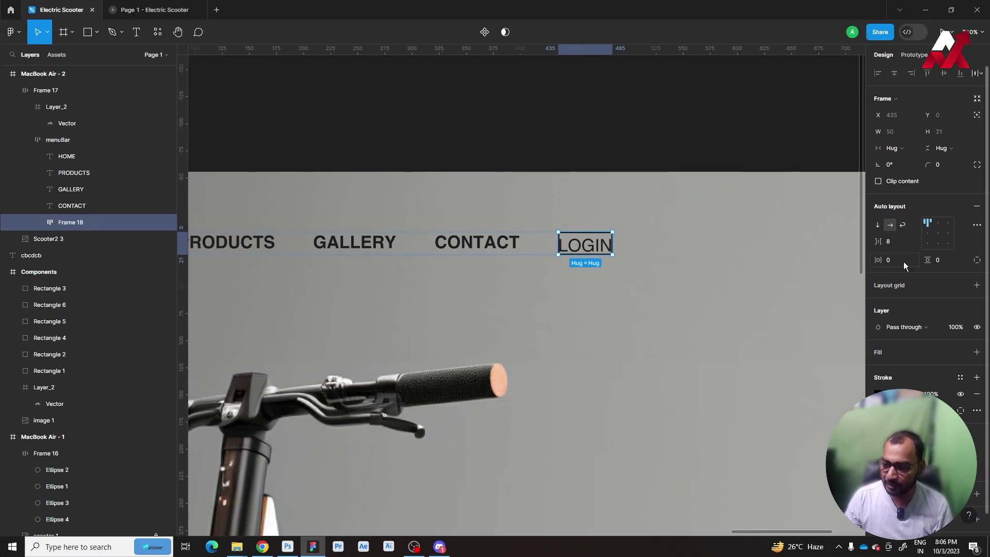
pyautogui.click(904, 261)
pyautogui.write('16')
pyautogui.press('Tab')
pyautogui.write('8')
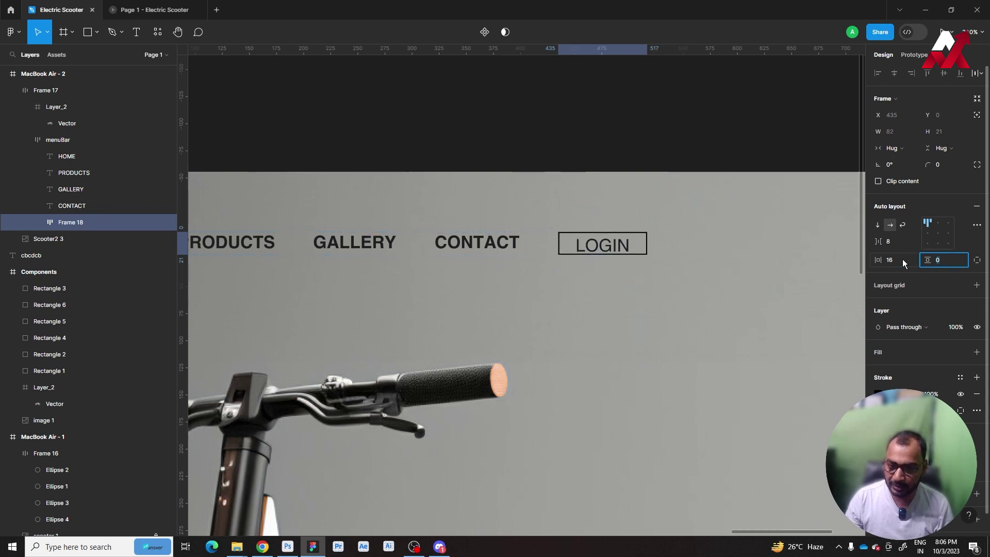
pyautogui.press('Tab')
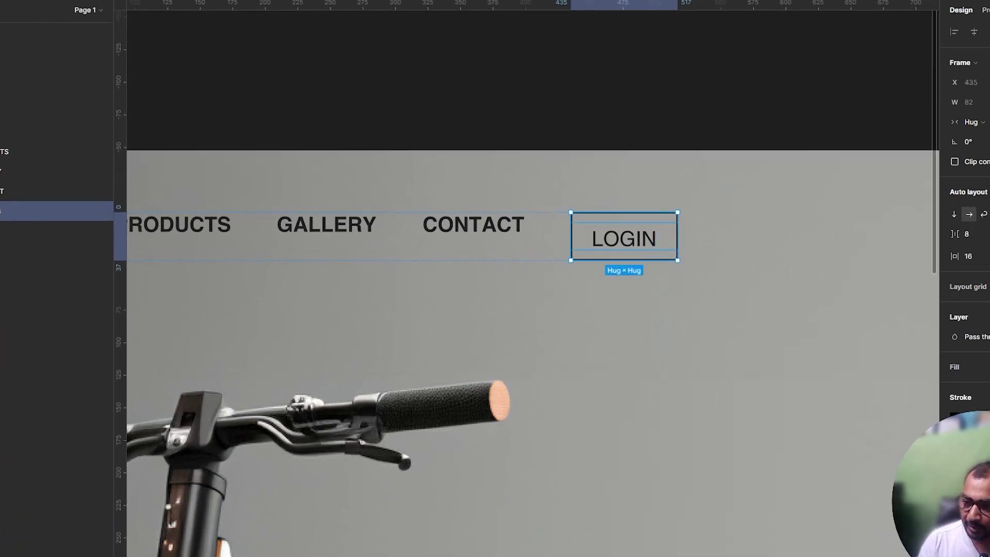
# Step: Try a narrower 8 horizontal padding on LOGIN, then restore it to 16
pyautogui.click(904, 260)
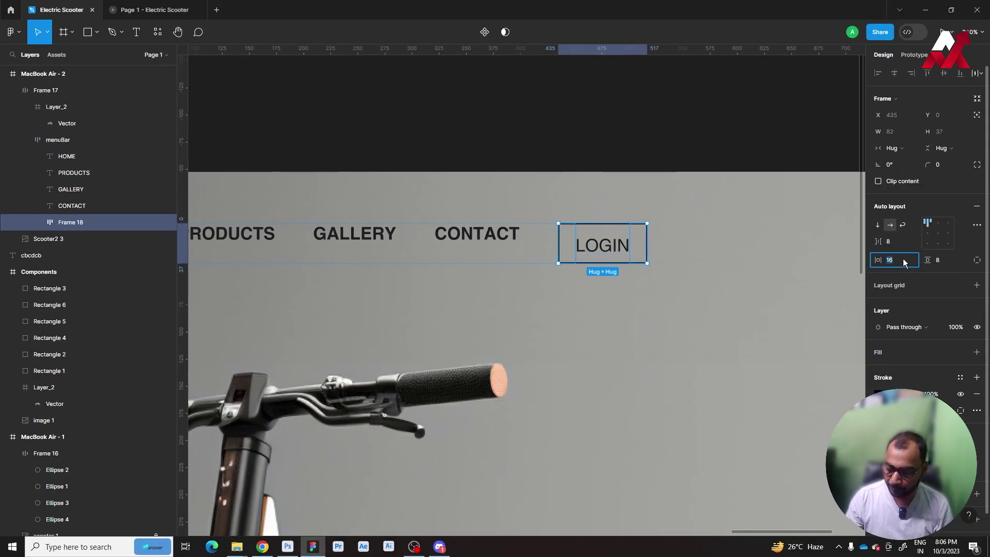
pyautogui.write('8')
pyautogui.press('Tab')
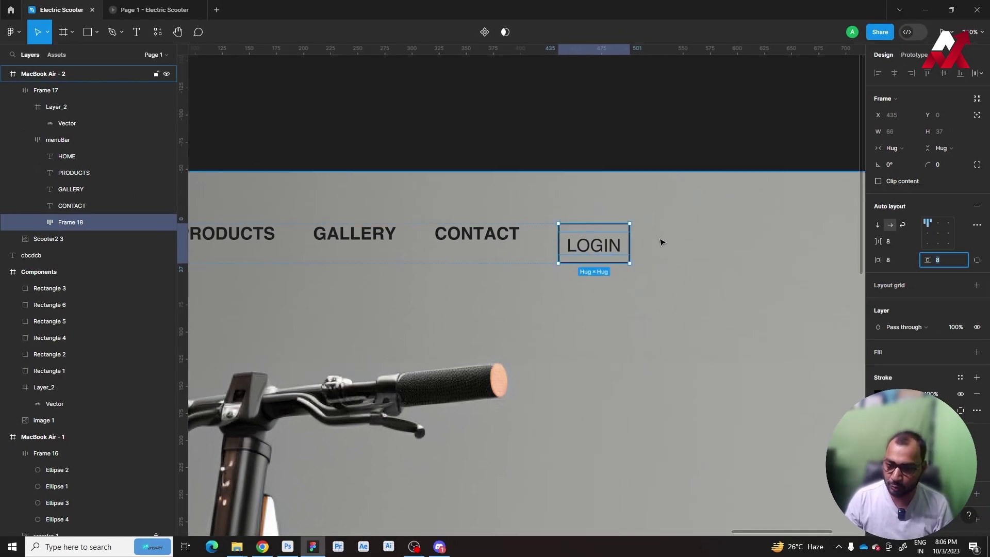
pyautogui.click(902, 255)
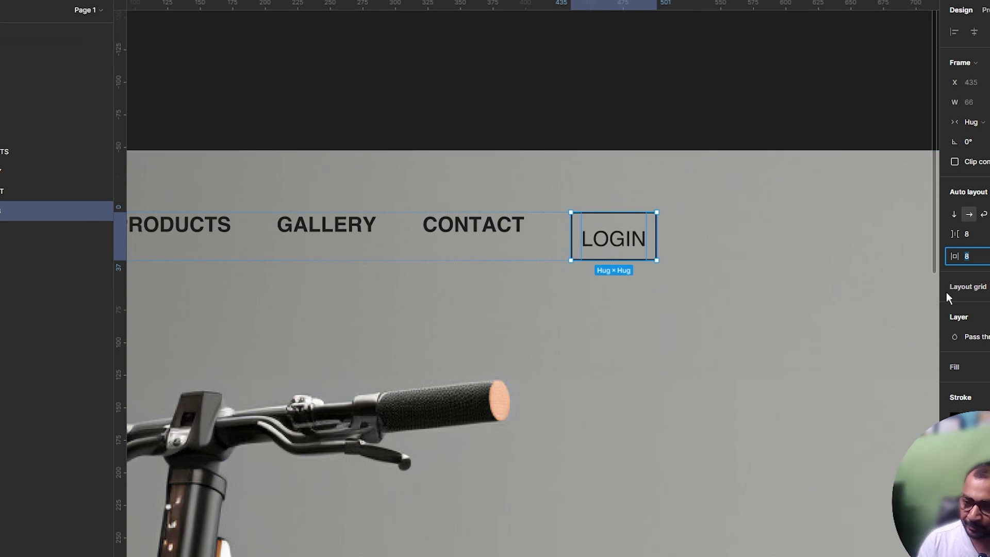
pyautogui.write('16')
pyautogui.press('Return')
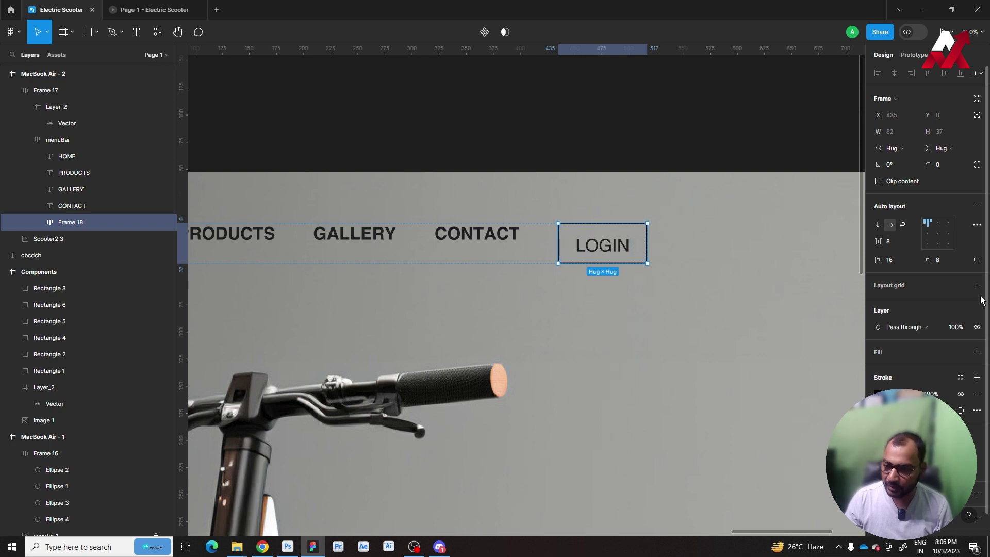
pyautogui.press('Escape')
pyautogui.write('4')
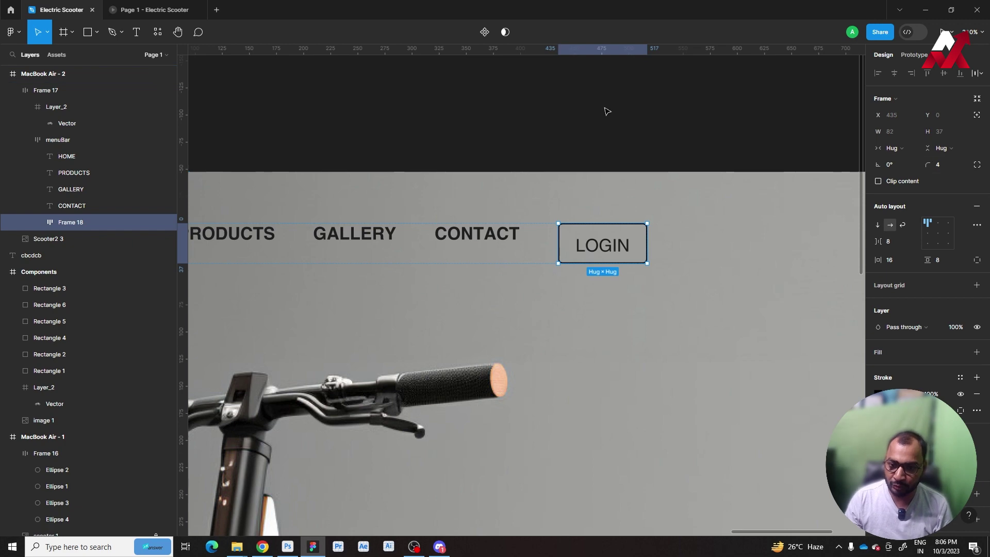
pyautogui.click(628, 164)
pyautogui.scroll(-5, 629, 164)
pyautogui.scroll(-3, 628, 164)
pyautogui.hscroll(-3, 671, 181)
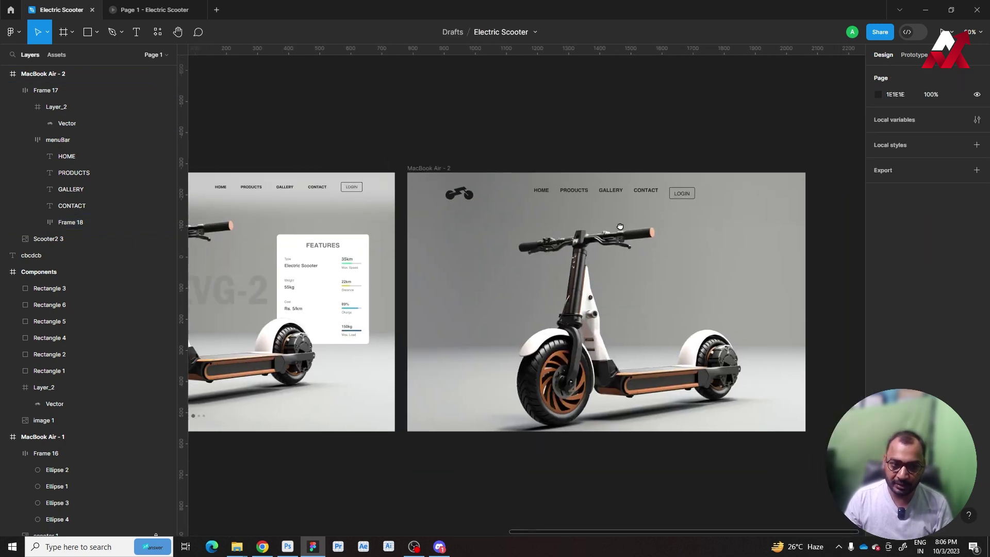
# Step: Select header Frame 17 and try a wider logo-to-menu gap, then undo it
pyautogui.click(512, 194)
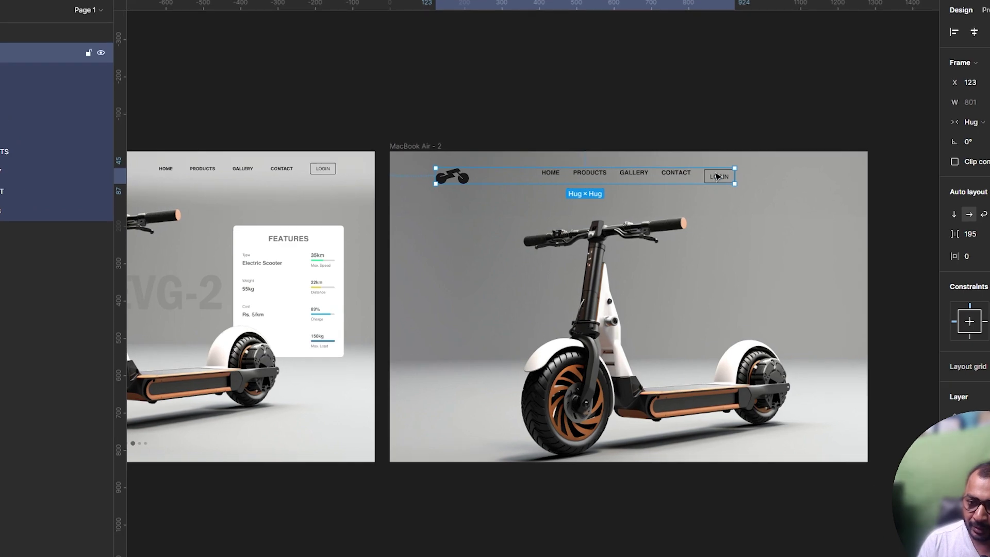
pyautogui.click(718, 177)
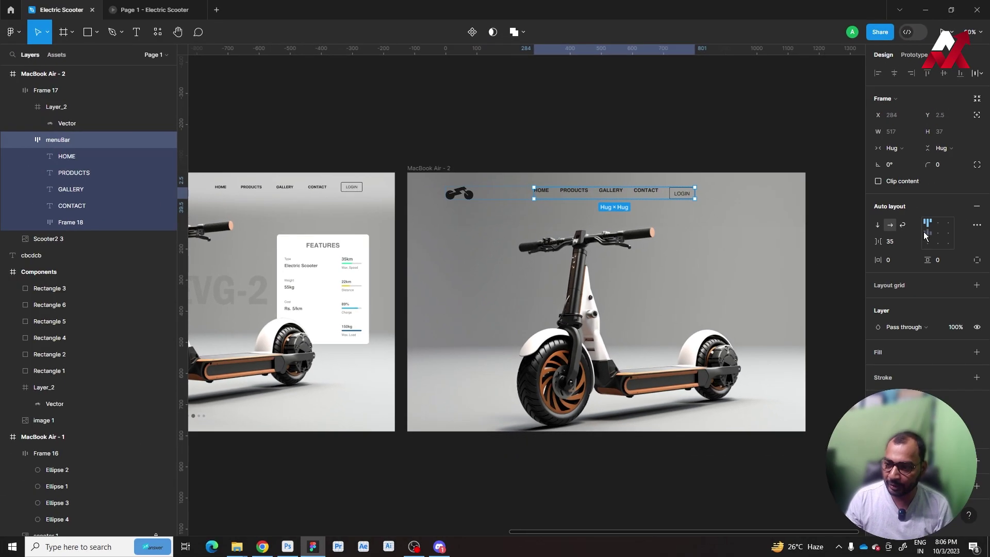
pyautogui.click(722, 154)
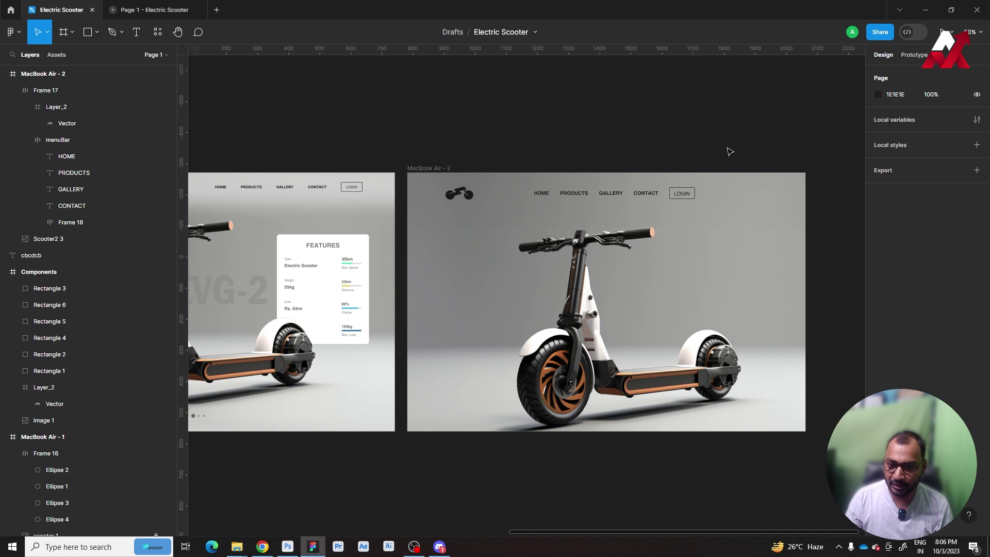
pyautogui.click(680, 196)
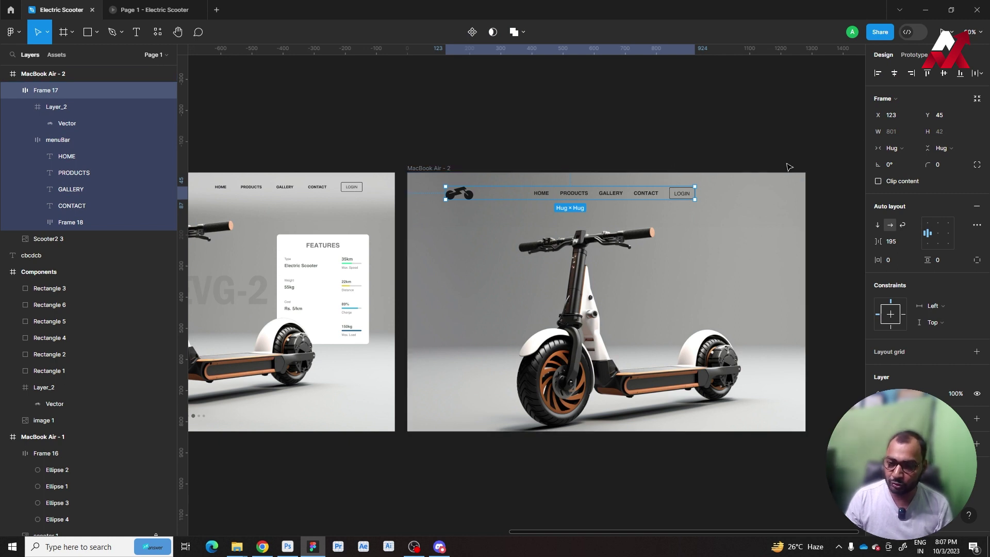
pyautogui.click(912, 241)
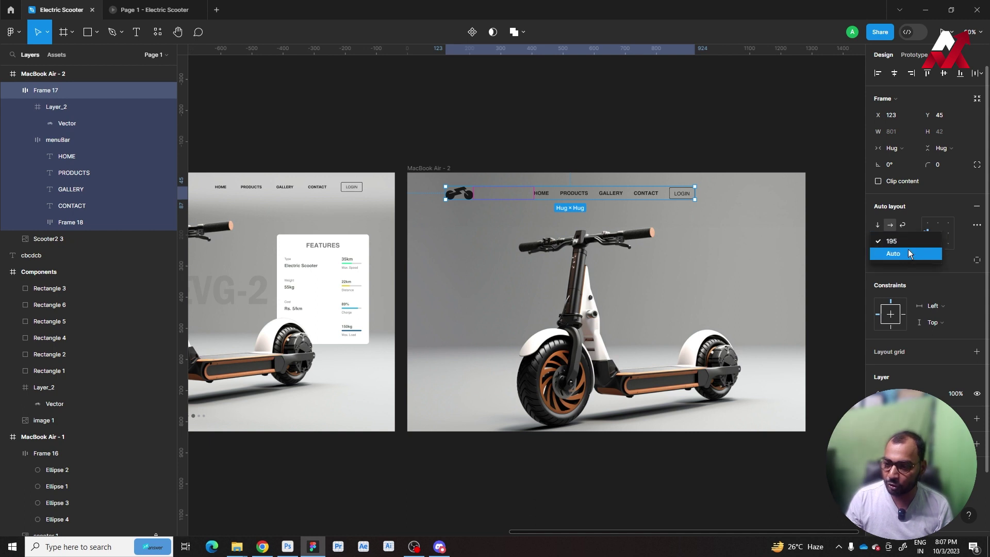
pyautogui.click(899, 242)
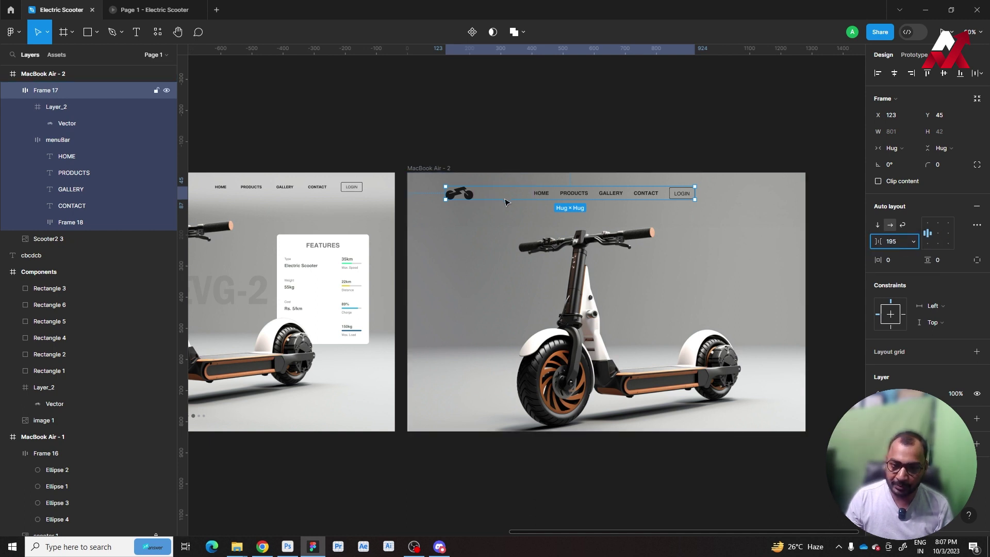
pyautogui.moveTo(881, 241); pyautogui.dragTo(848, 247)
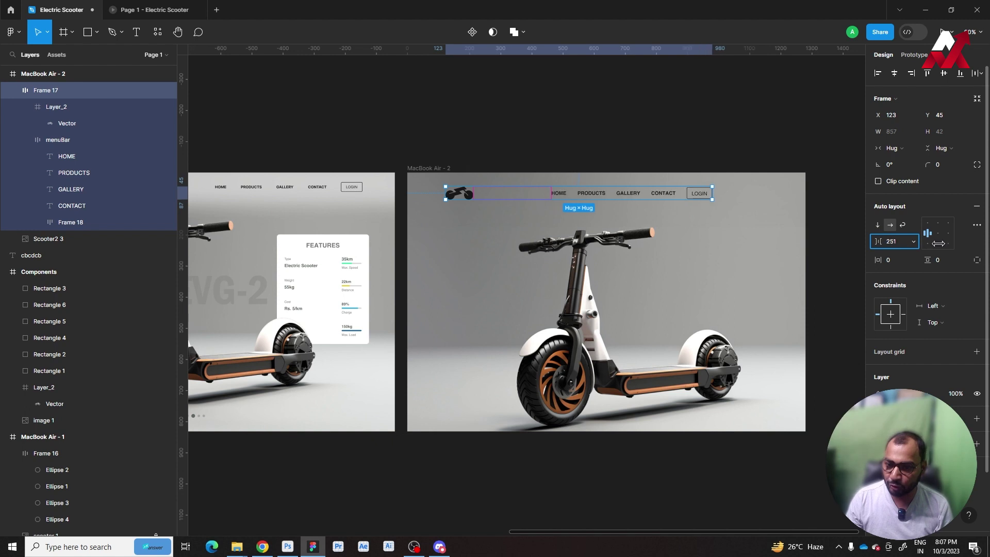
pyautogui.hotkey('ctrl', 'z')
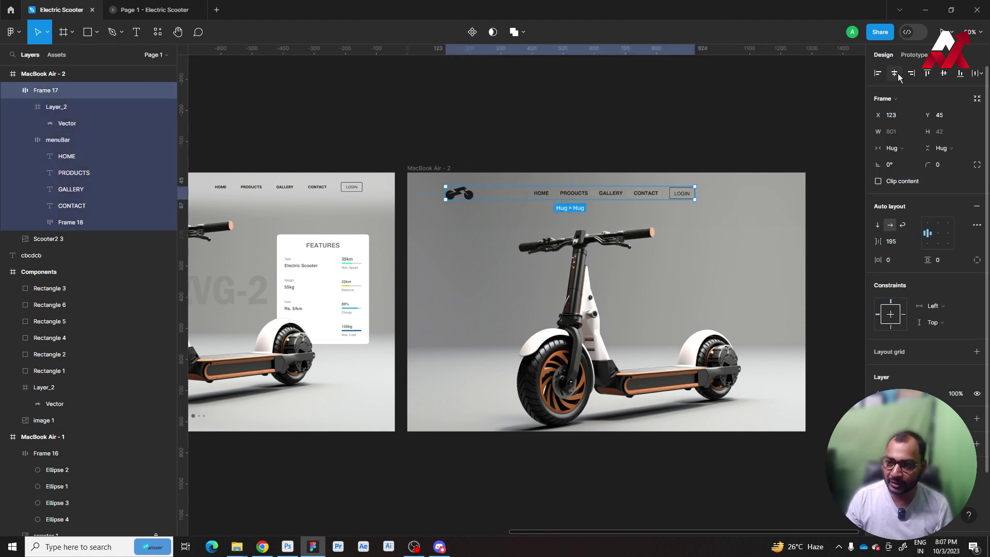
# Step: Centre Frame 17 horizontally and align it to the frame's top edge
pyautogui.click(897, 73)
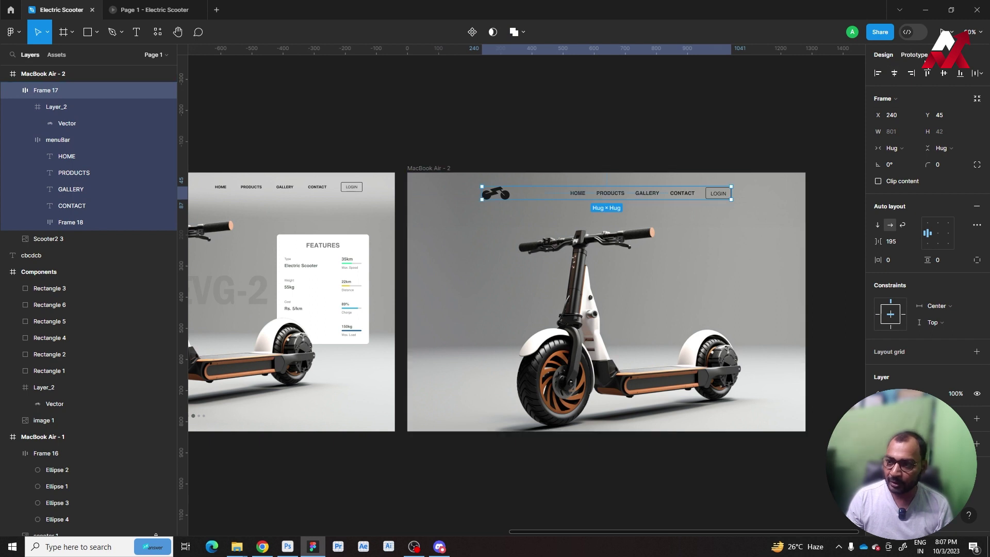
pyautogui.click(928, 73)
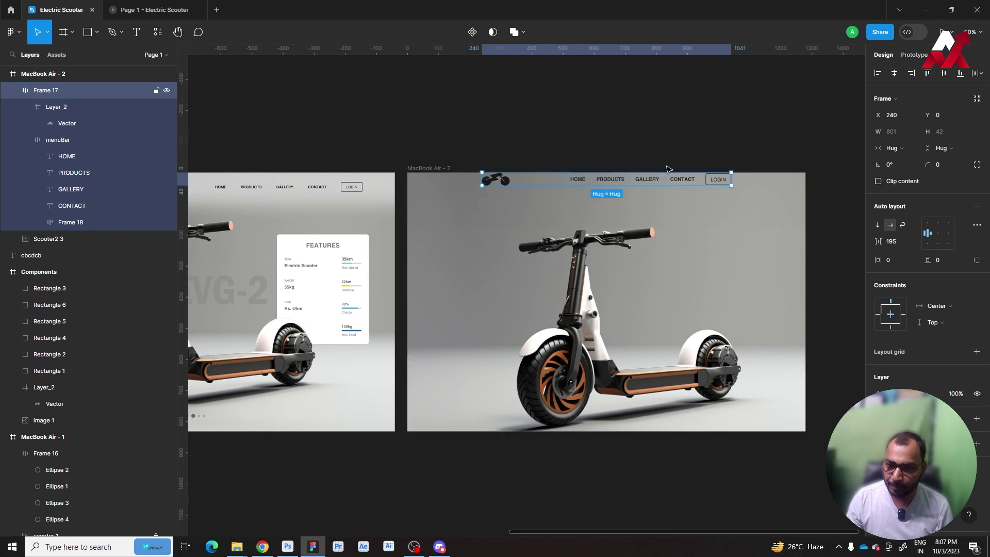
pyautogui.click(696, 155)
pyautogui.click(715, 185)
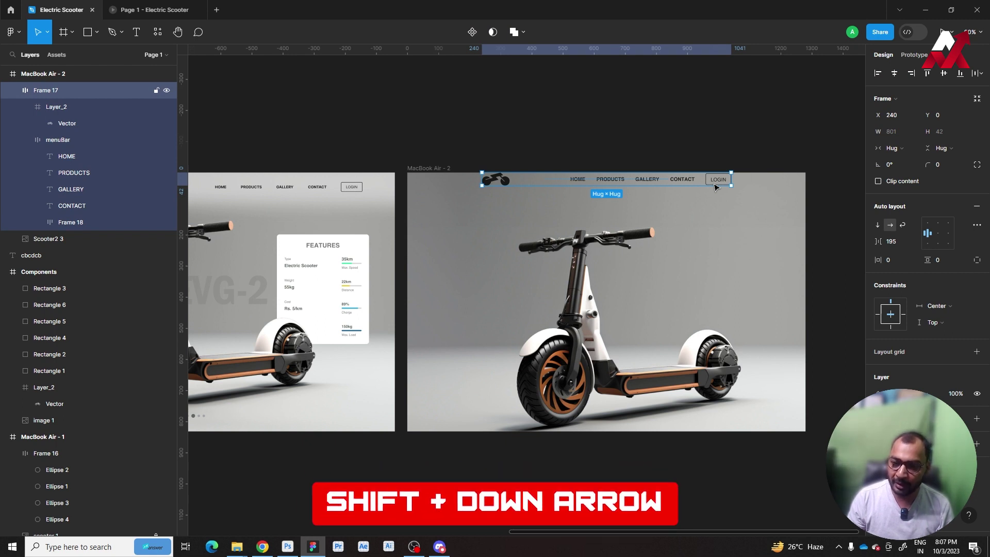
# Step: Nudge header Frame 17 down to Y 24 and measure its edge distances
pyautogui.hotkey('shift', 'Down')
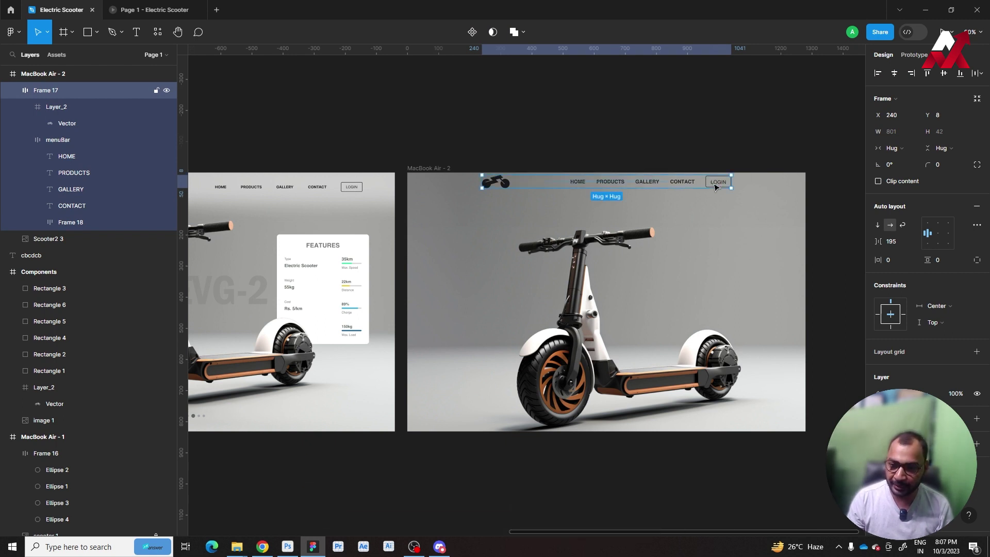
pyautogui.hotkey('shift', 'Down')
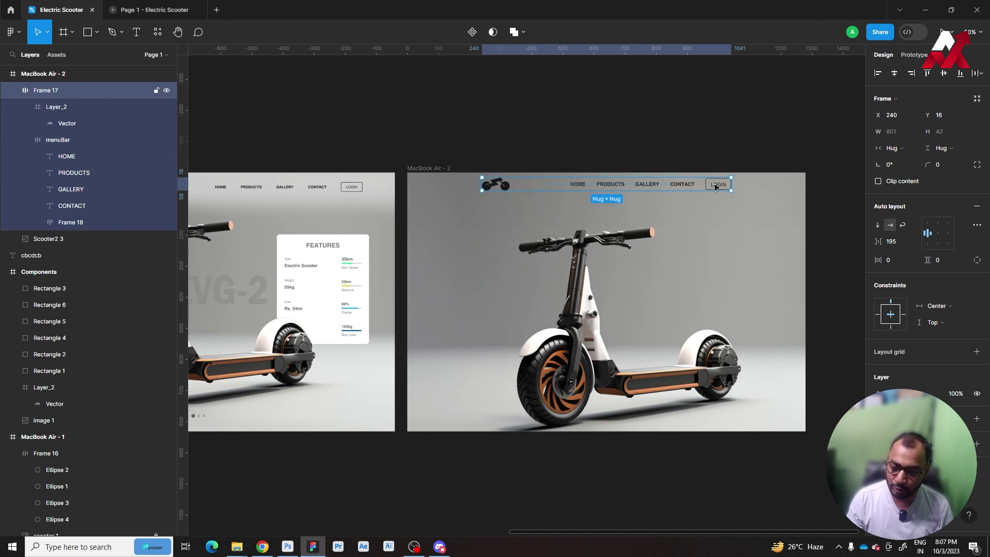
pyautogui.hotkey('shift', 'Down')
pyautogui.moveTo(42, 73)
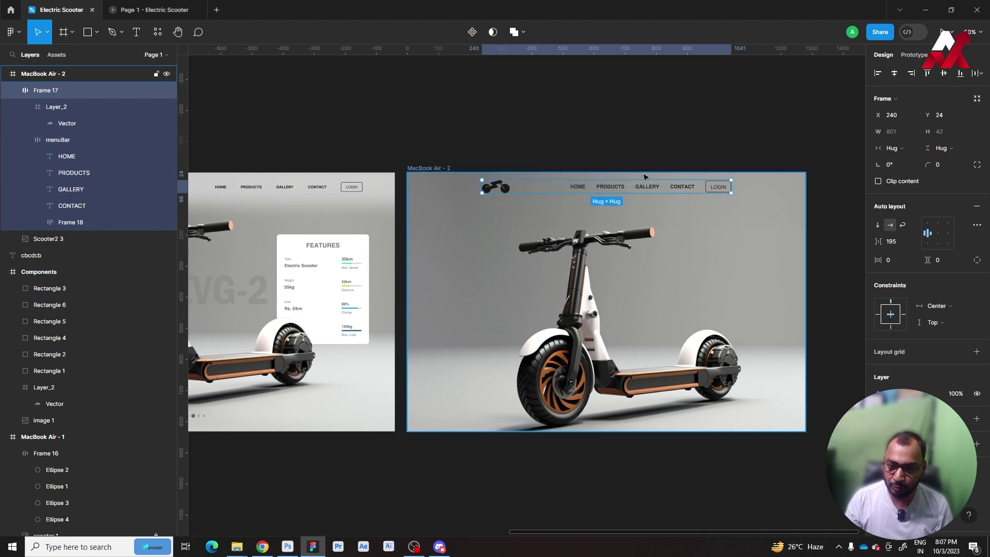
pyautogui.click(663, 147)
pyautogui.scroll(5, 638, 170)
pyautogui.click(599, 211)
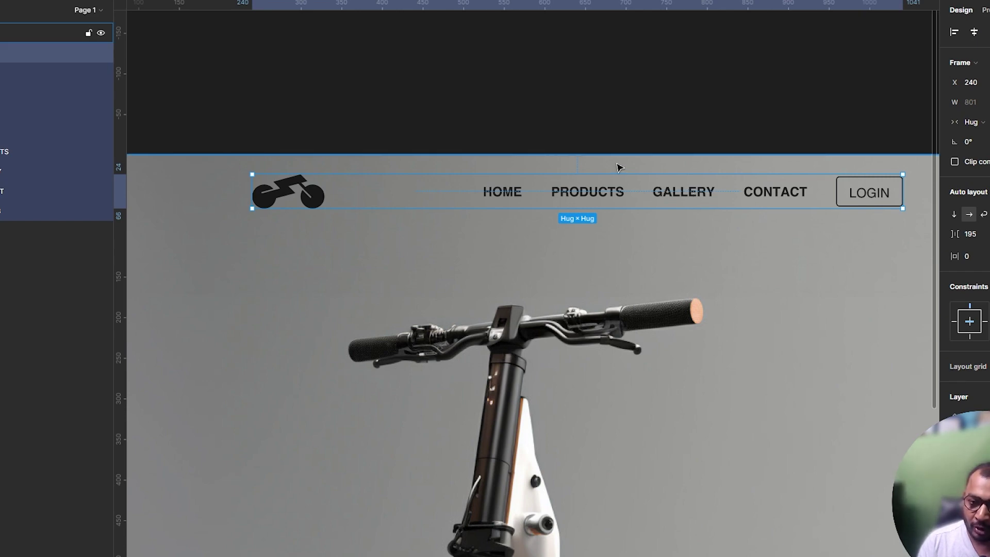
pyautogui.press('alt')
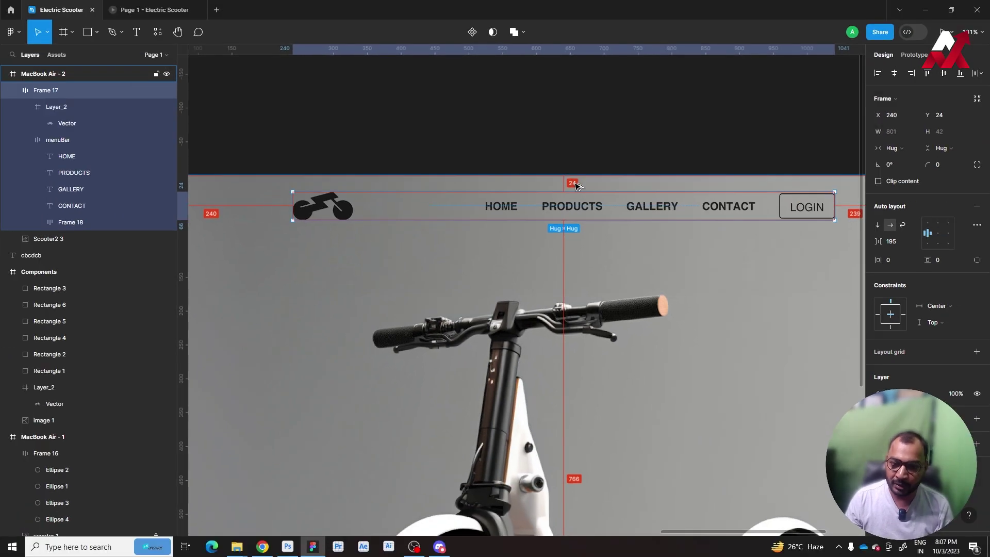
pyautogui.scroll(-2, 576, 186)
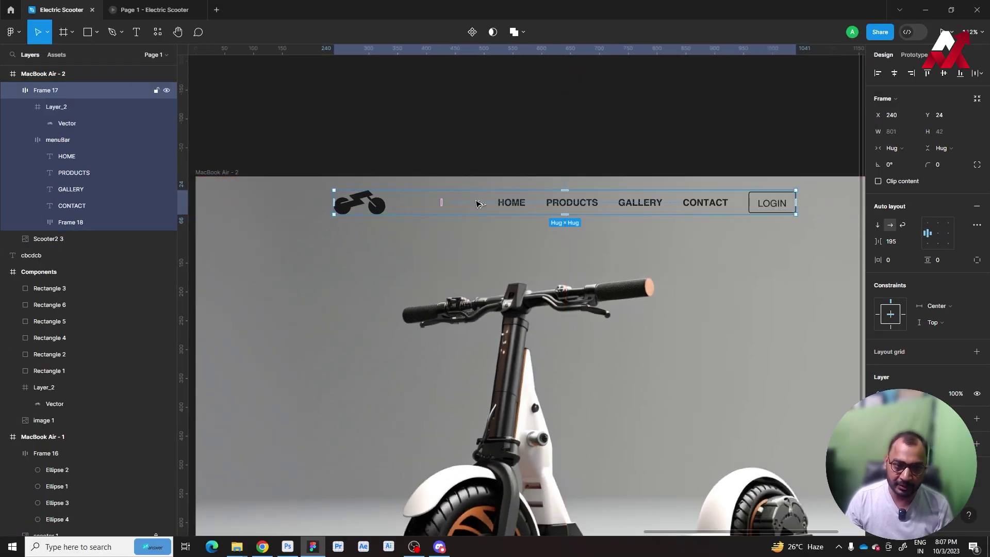
pyautogui.press('alt')
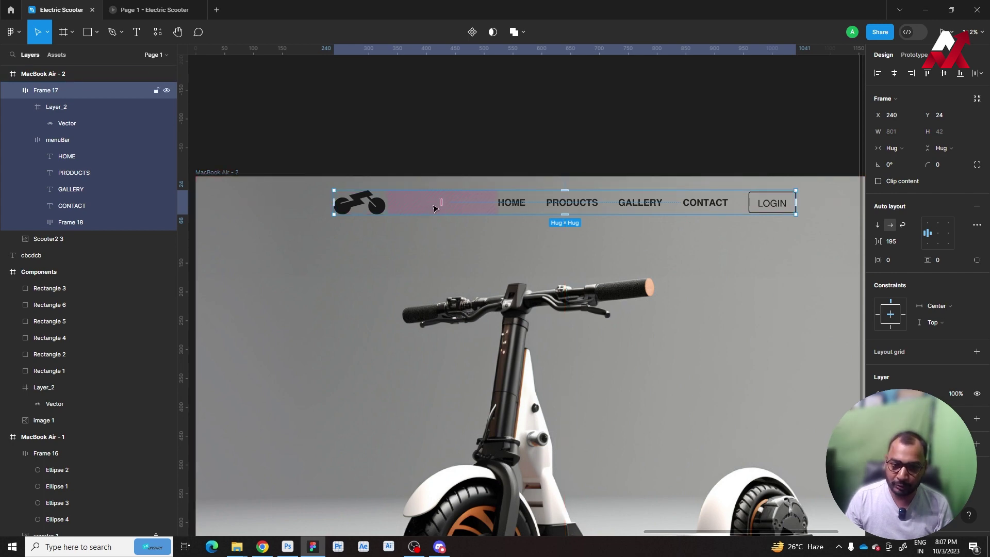
# Step: Widen the logo-to-menu gap to 197 and recheck the 239/238 side distances
pyautogui.moveTo(444, 201); pyautogui.dragTo(445, 201)
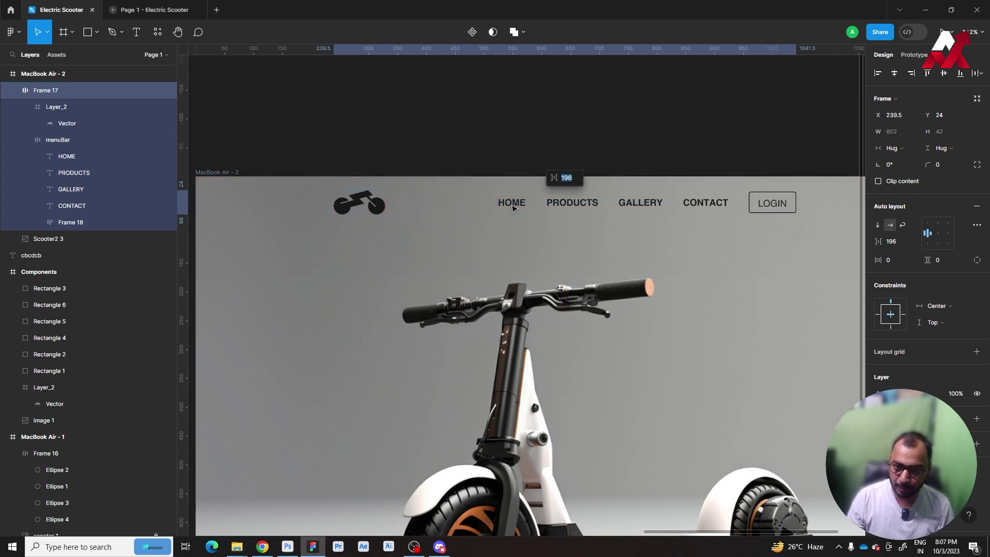
pyautogui.click(551, 139)
pyautogui.click(586, 209)
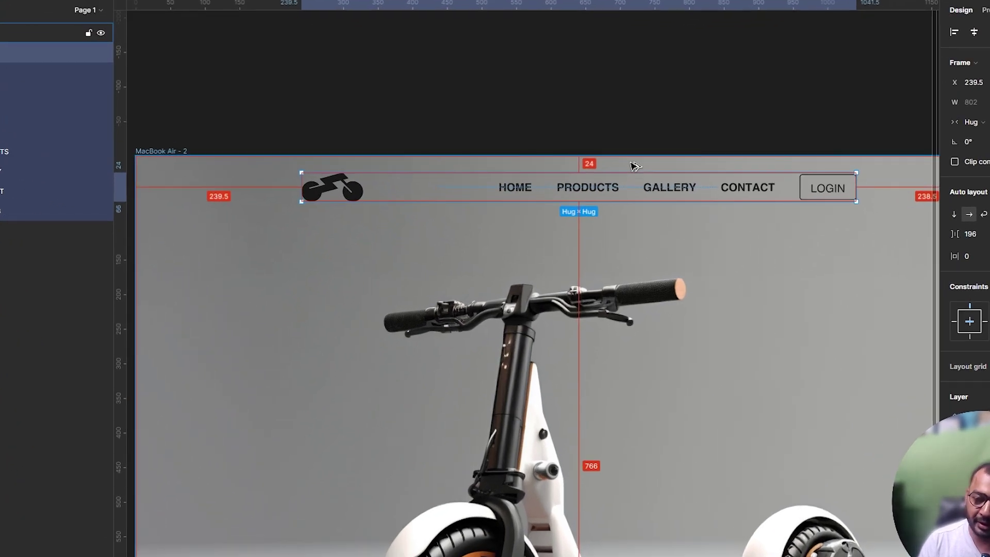
pyautogui.click(431, 183)
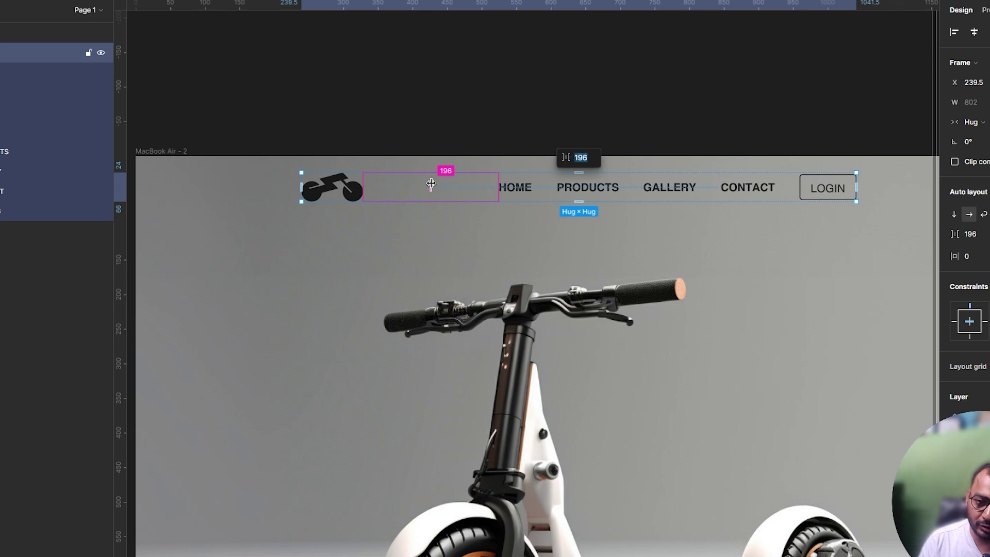
pyautogui.click(531, 115)
pyautogui.click(622, 199)
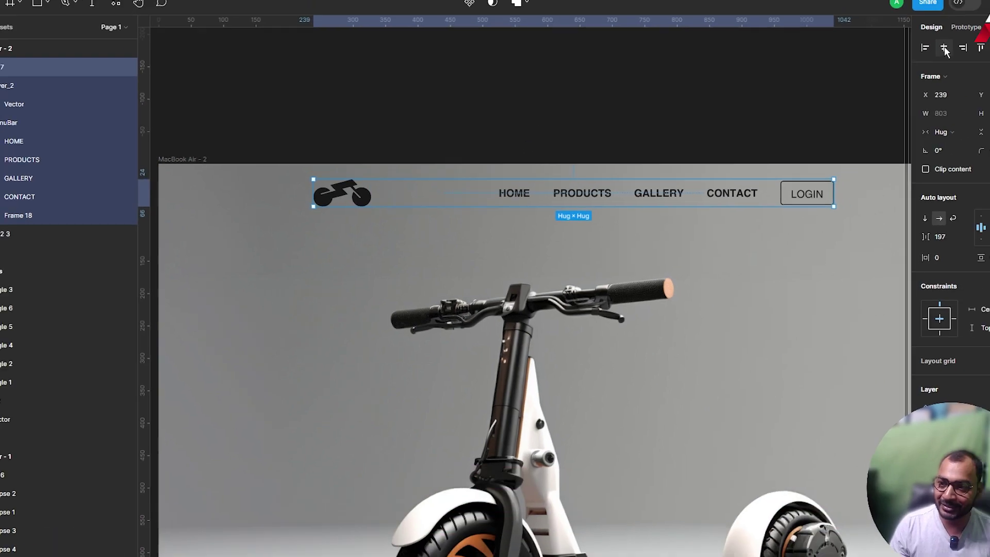
pyautogui.press('alt')
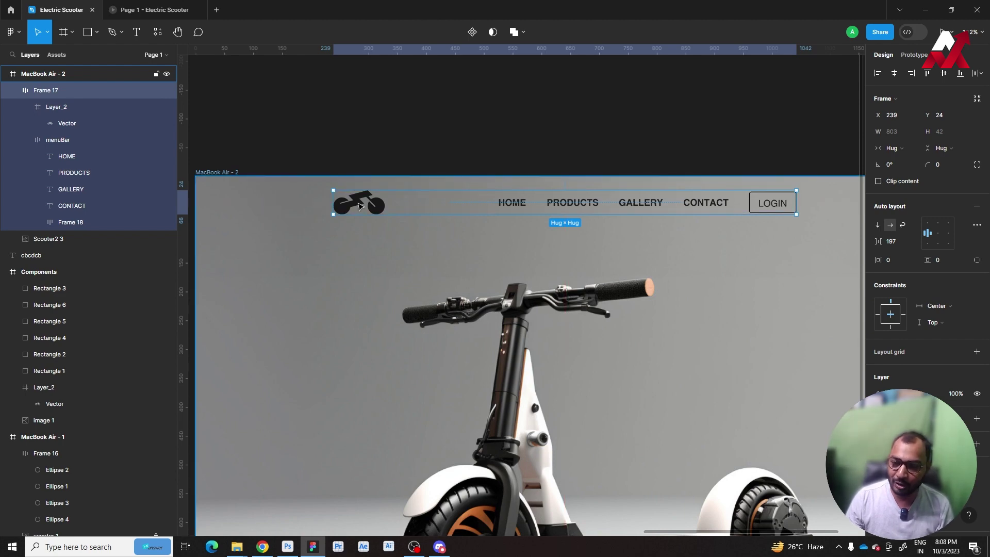
pyautogui.scroll(-3, 422, 188)
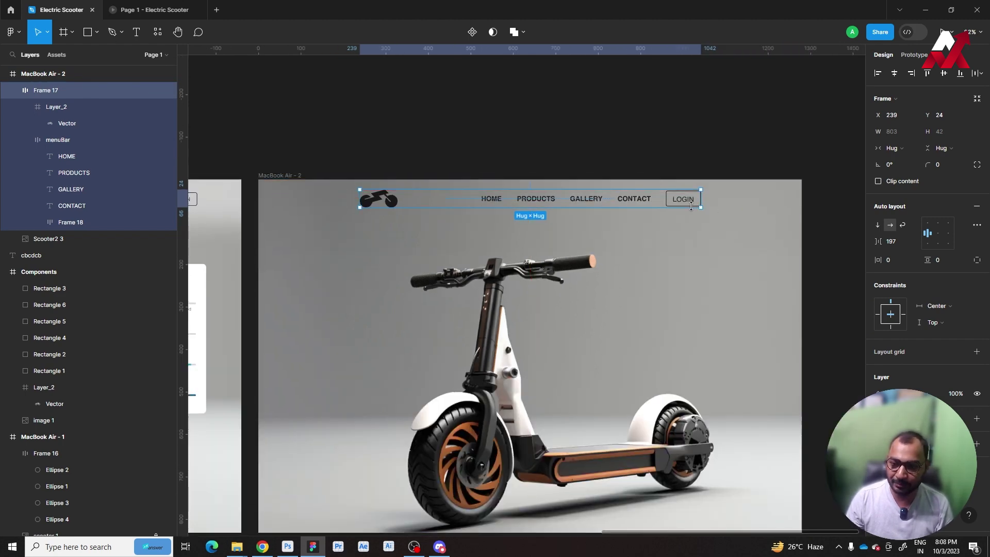
pyautogui.press('alt')
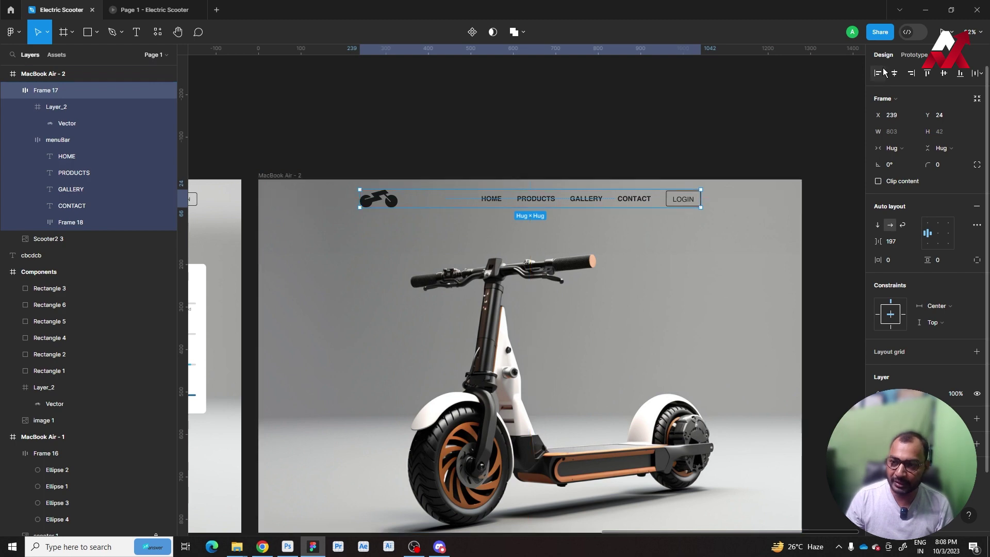
pyautogui.click(608, 144)
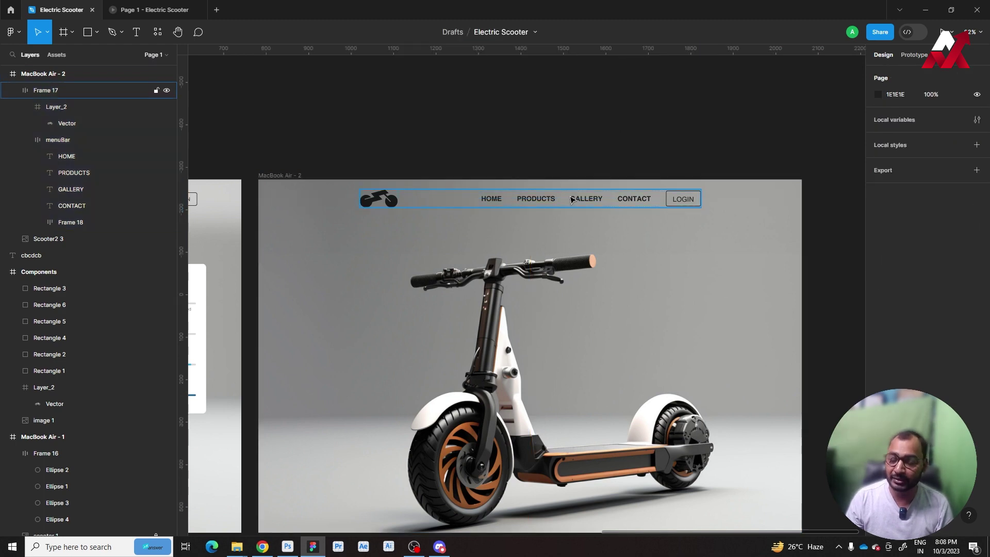
pyautogui.click(571, 200)
pyautogui.click(535, 152)
pyautogui.click(782, 217)
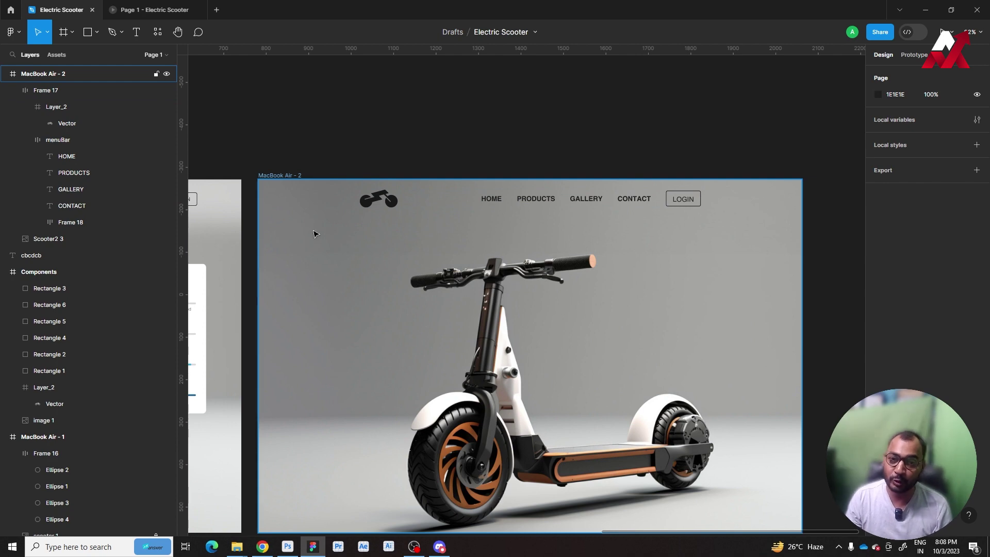
pyautogui.click(155, 10)
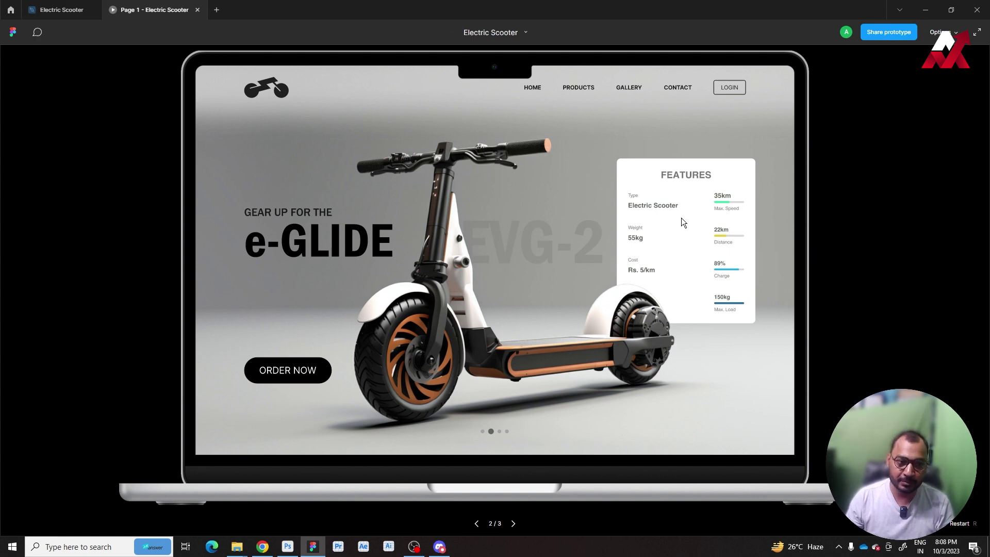
pyautogui.click(57, 9)
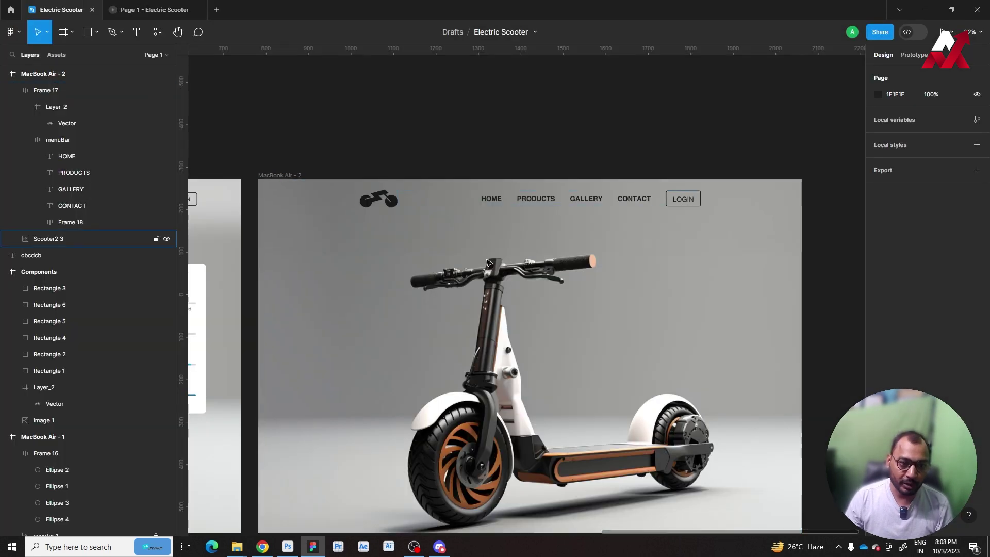
pyautogui.moveTo(355, 269); pyautogui.dragTo(639, 259)
pyautogui.click(586, 212)
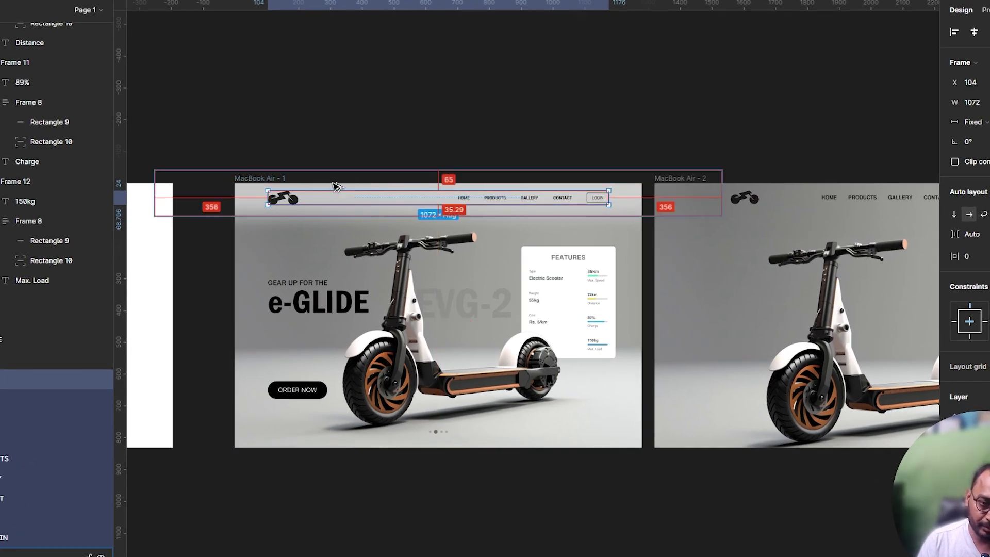
pyautogui.click(400, 141)
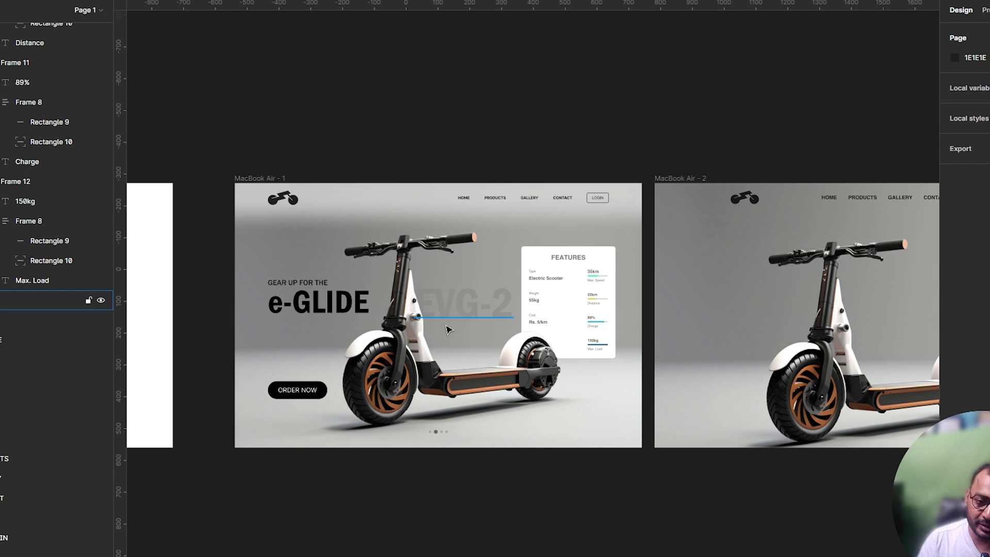
pyautogui.click(606, 264)
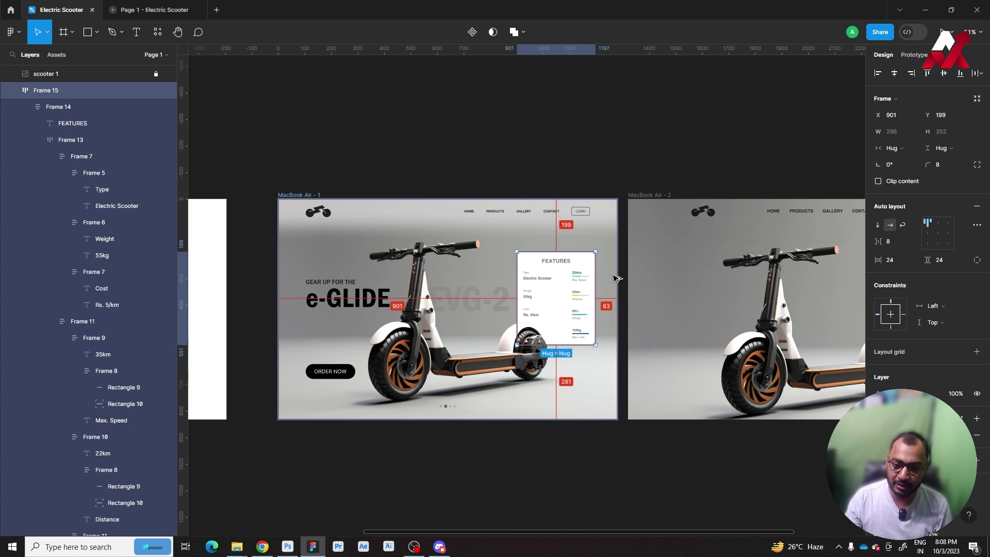
pyautogui.click(495, 145)
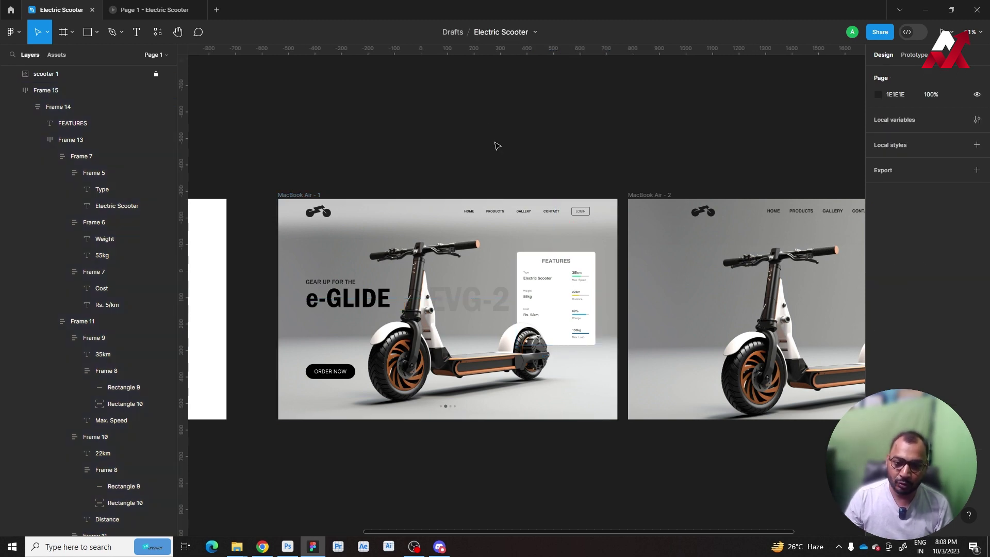
pyautogui.click(444, 211)
pyautogui.moveTo(645, 167); pyautogui.dragTo(548, 178)
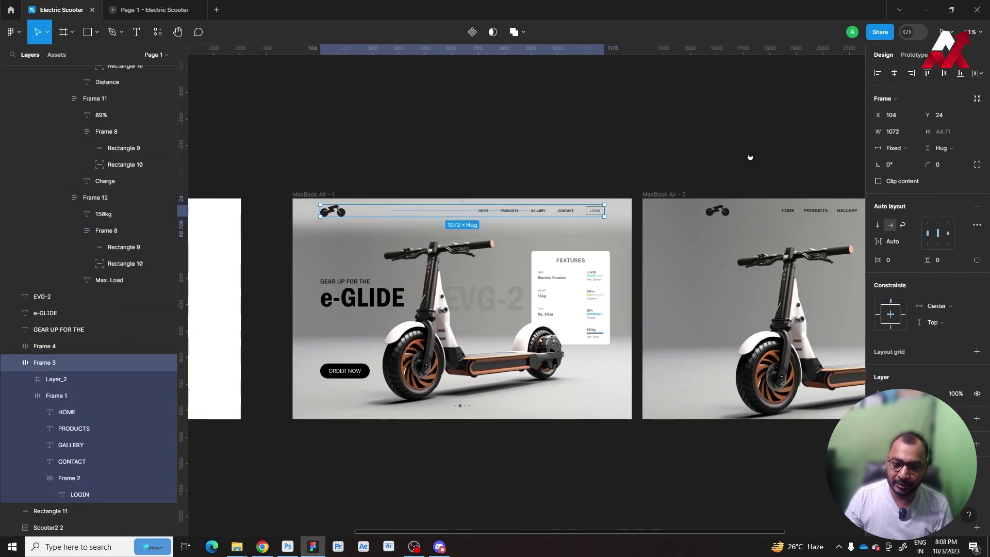
pyautogui.keyDown('ctrl'); pyautogui.scroll(2, 748, 154); pyautogui.keyUp('ctrl')
pyautogui.click(619, 236)
pyautogui.click(604, 186)
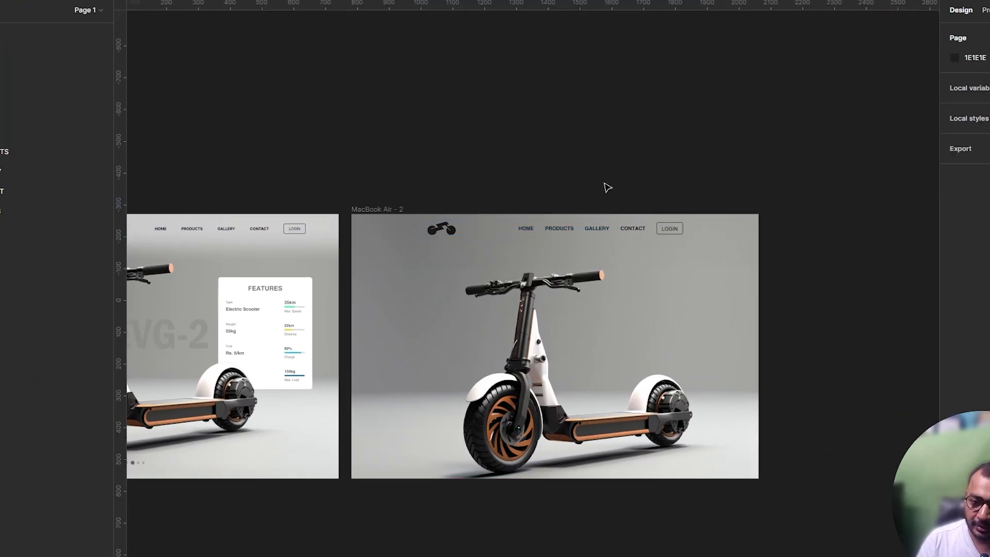
pyautogui.click(634, 232)
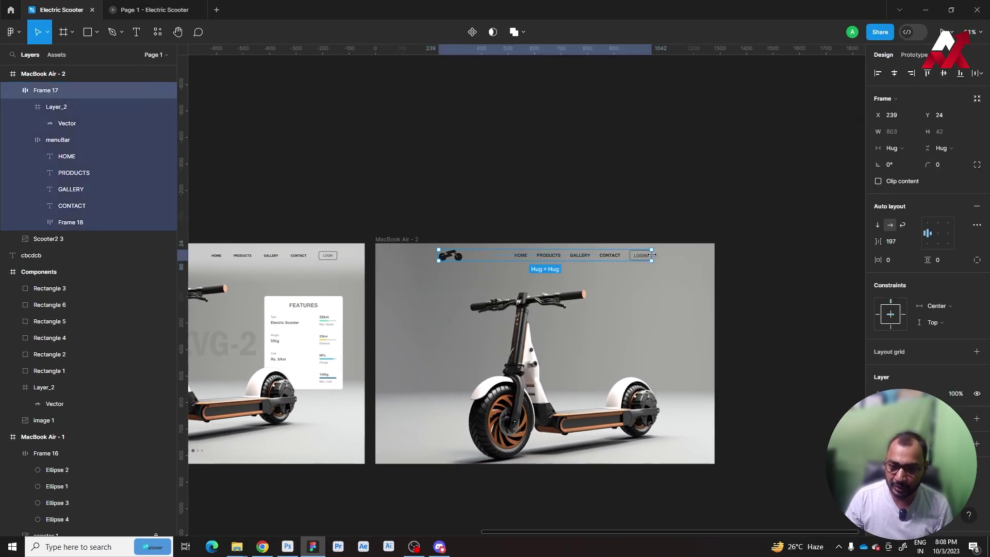
# Step: Set Frame 17 spacing to Auto and widen it symmetrically to 1055 px
pyautogui.moveTo(653, 255); pyautogui.dragTo(690, 256)
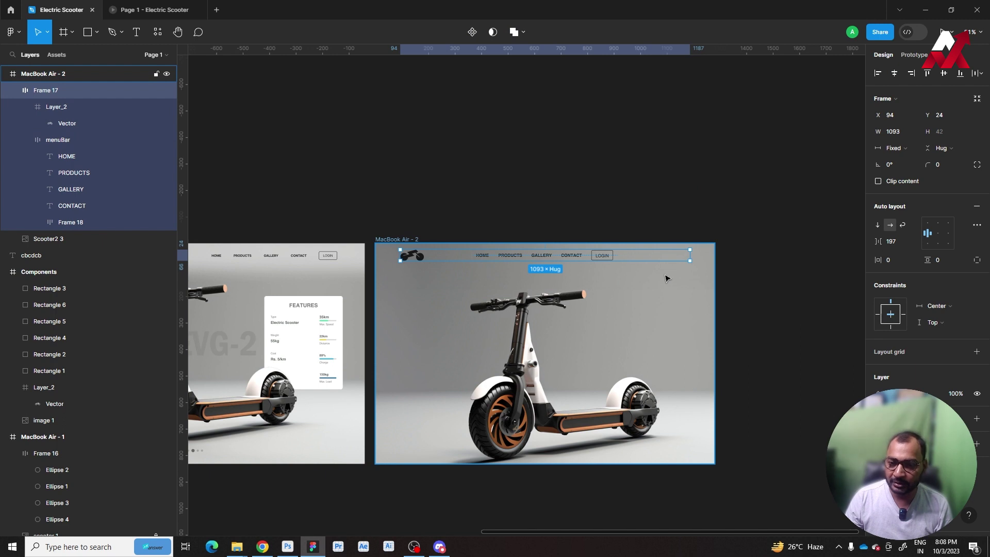
pyautogui.doubleClick(683, 256)
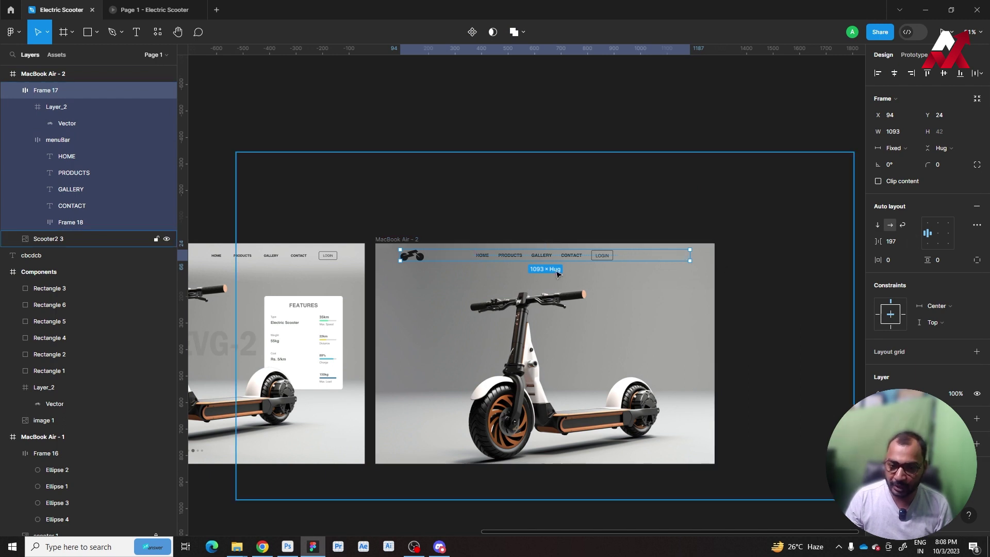
pyautogui.keyDown('ctrl'); pyautogui.scroll(5, 620, 248); pyautogui.keyUp('ctrl')
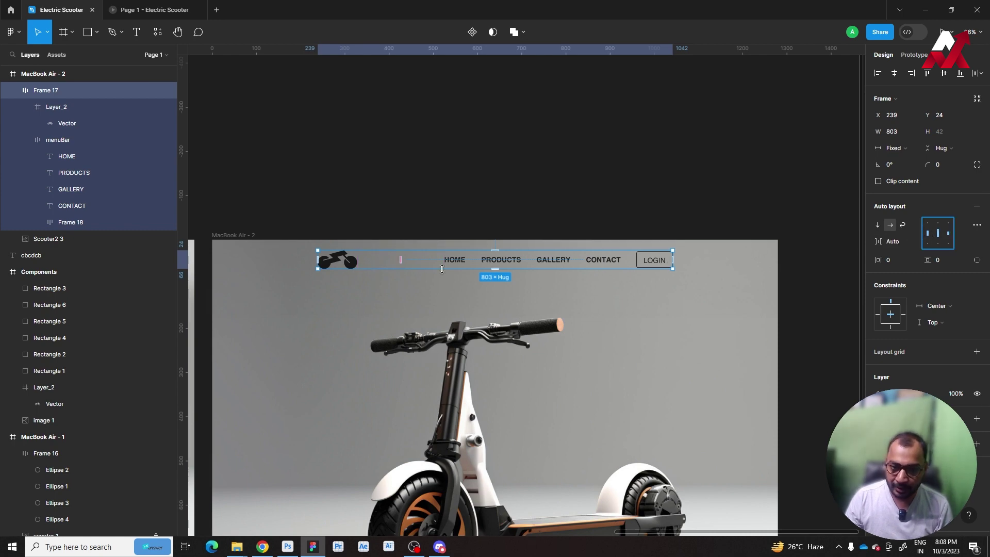
pyautogui.moveTo(672, 259); pyautogui.dragTo(720, 259)
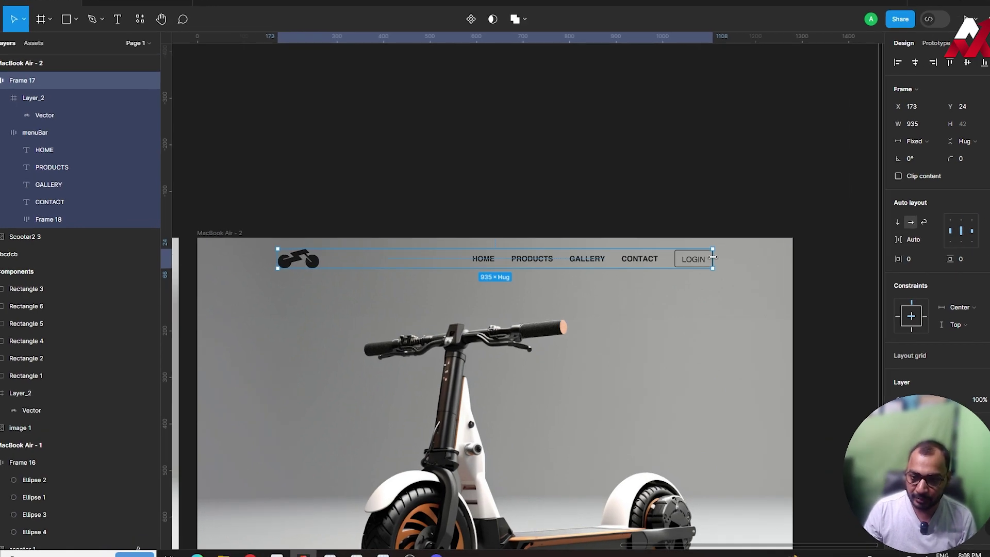
pyautogui.hotkey('ctrl', 'z')
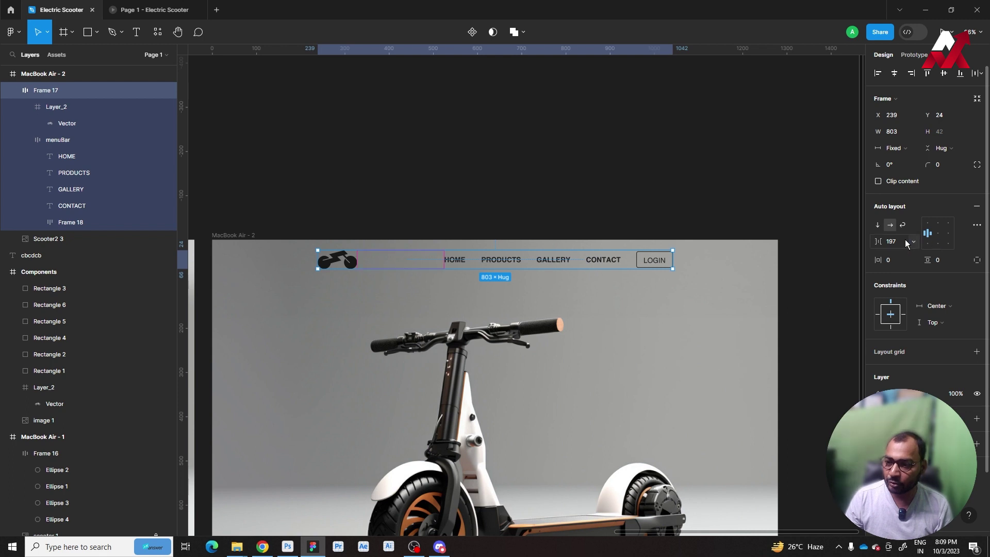
pyautogui.click(914, 241)
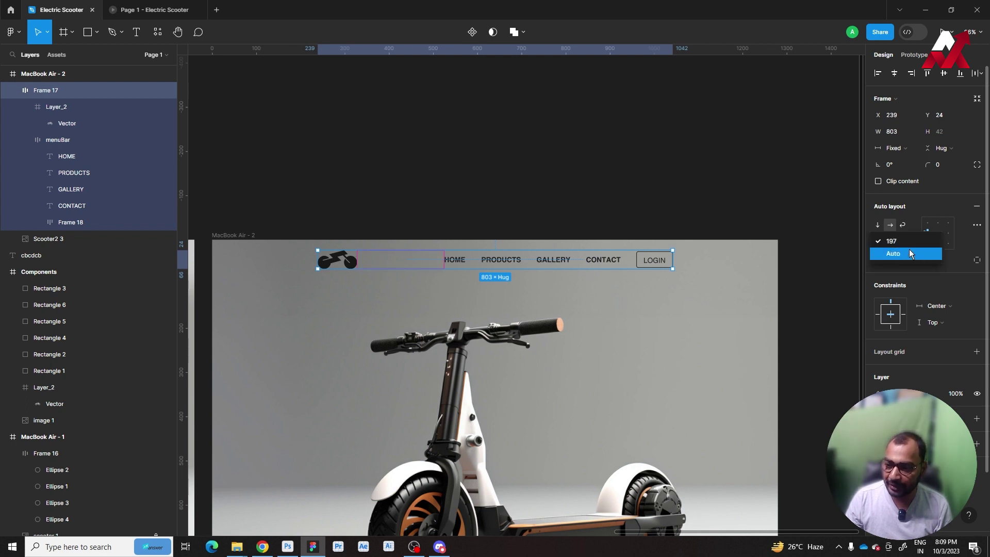
pyautogui.click(909, 252)
pyautogui.moveTo(680, 259); pyautogui.dragTo(728, 258)
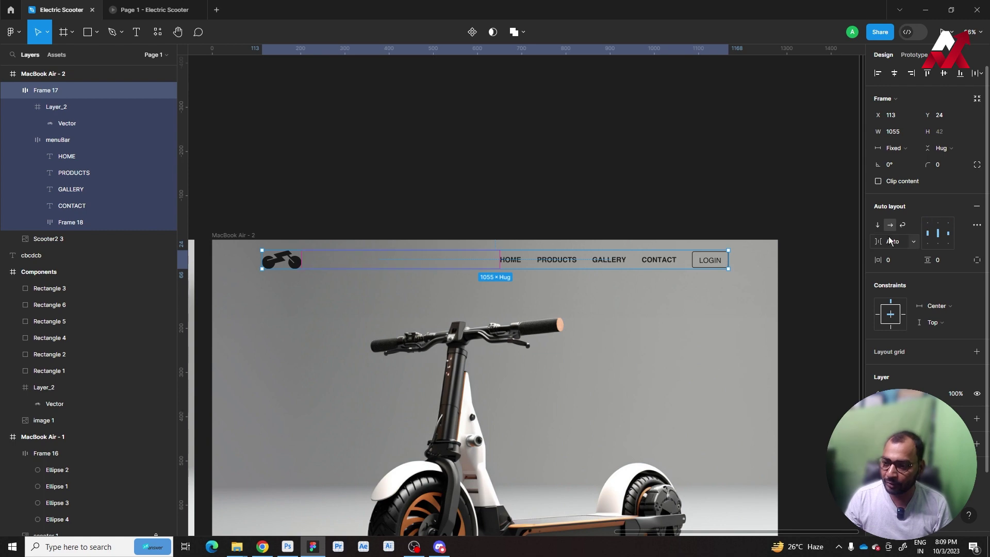
# Step: Restore nav item spacing to 197 and navbar width to 803, then extend its left edge 1 px
pyautogui.click(915, 241)
pyautogui.click(899, 232)
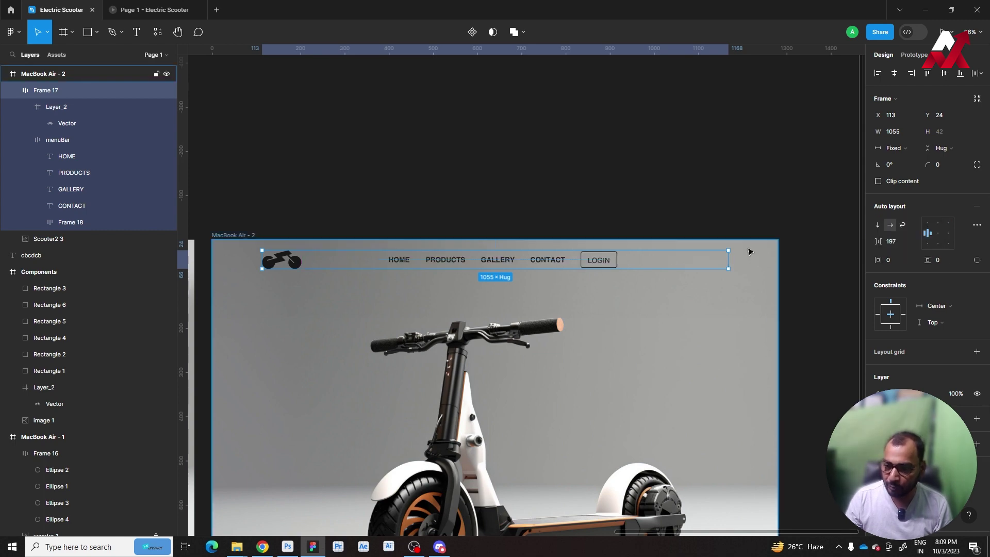
pyautogui.moveTo(728, 262); pyautogui.dragTo(671, 263)
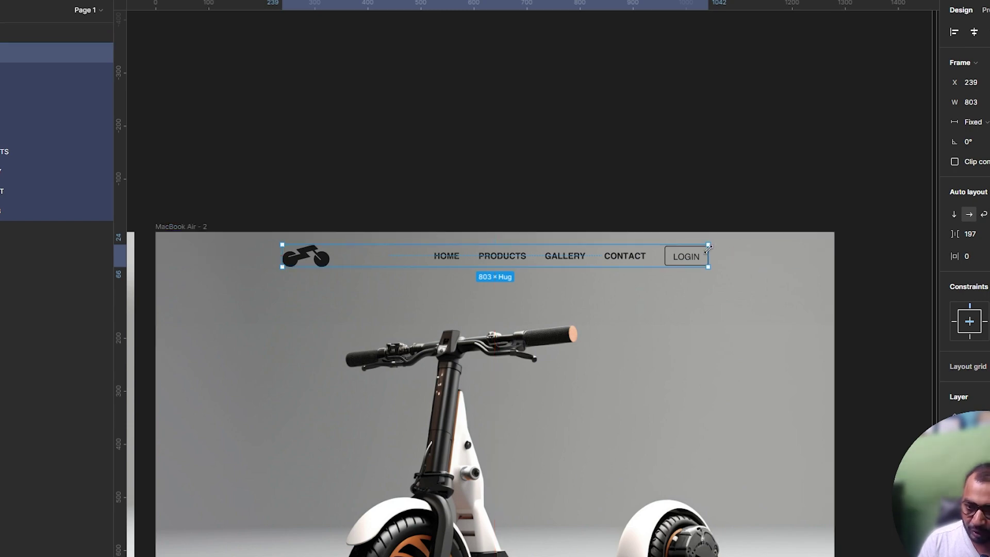
pyautogui.scroll(5, 708, 252)
pyautogui.scroll(2, 707, 251)
pyautogui.scroll(3, 709, 255)
pyautogui.scroll(3, 714, 266)
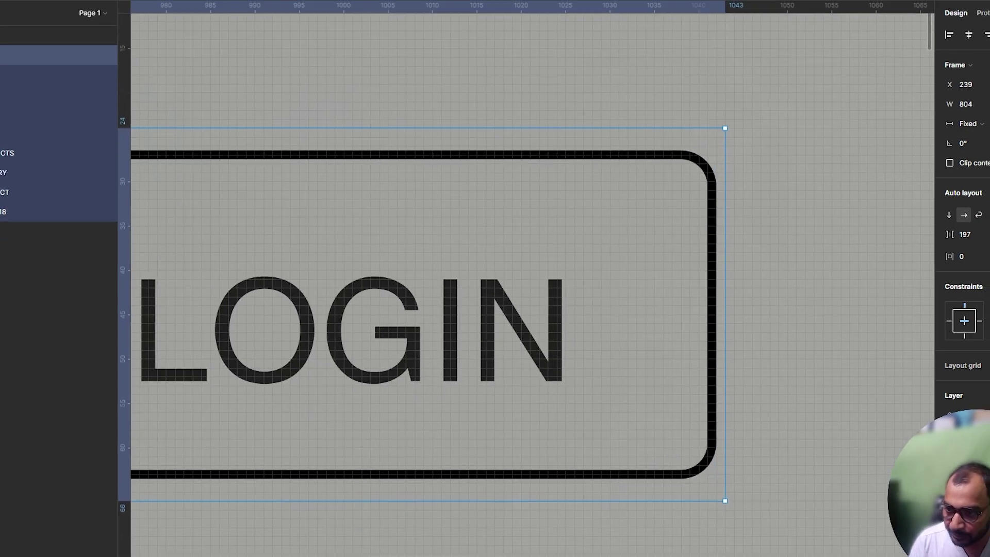
pyautogui.scroll(-8, 606, 296)
pyautogui.hscroll(-3, 607, 296)
pyautogui.scroll(2, 475, 262)
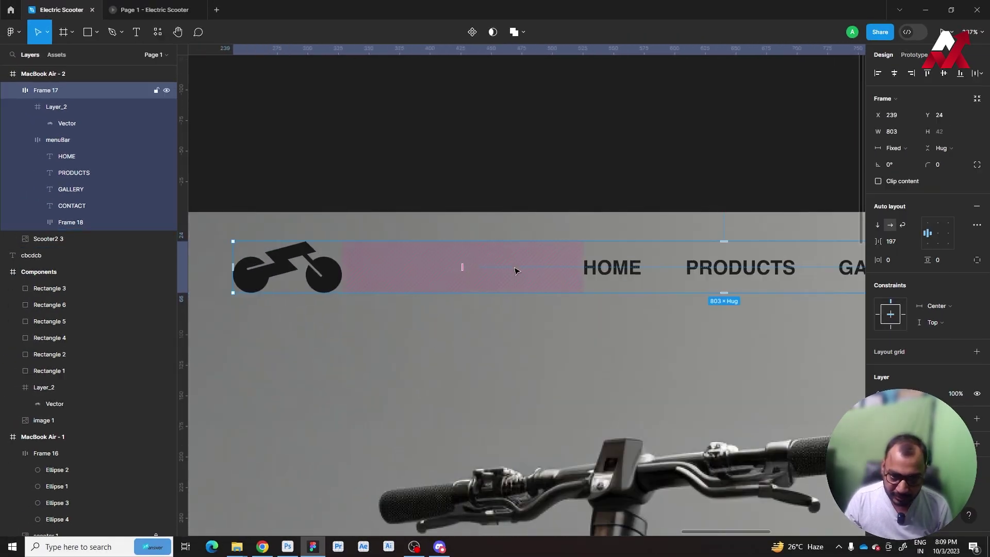
pyautogui.hscroll(-3, 479, 284)
pyautogui.scroll(3, 489, 325)
pyautogui.scroll(3, 536, 339)
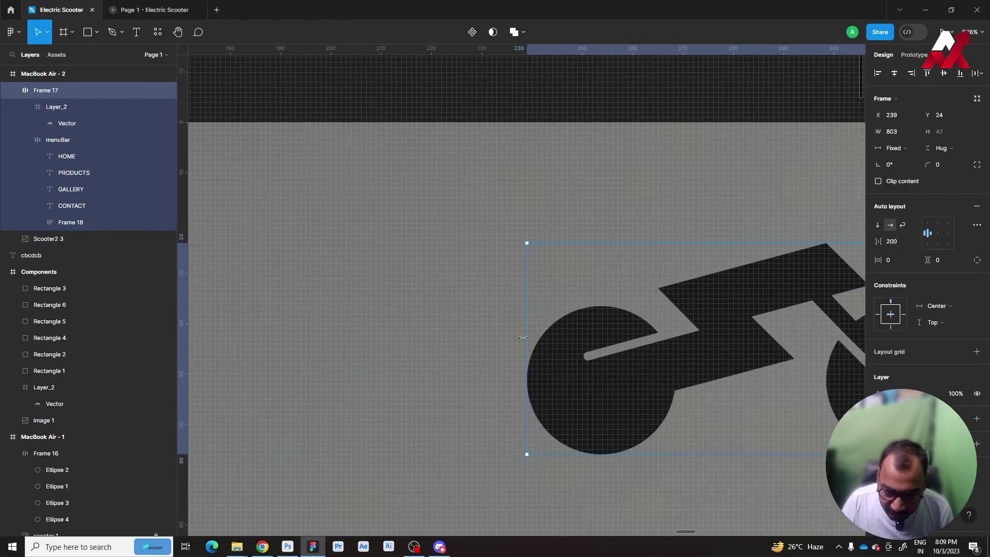
pyautogui.moveTo(523, 338); pyautogui.dragTo(519, 339)
# Step: Reselect the navbar, check its distances to the frame edges, and widen it evenly on both sides
pyautogui.scroll(-5, 513, 342)
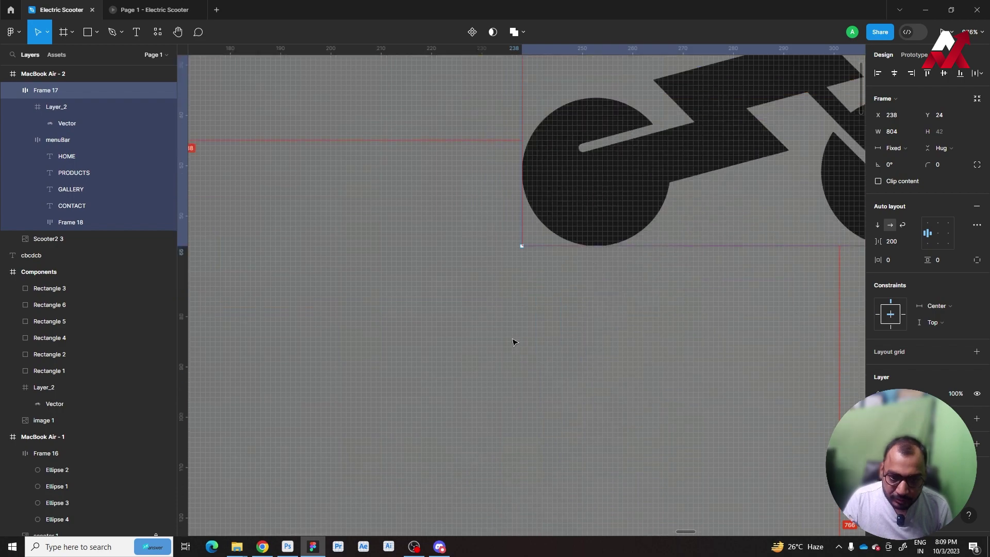
pyautogui.scroll(-3, 513, 343)
pyautogui.scroll(-5, 514, 342)
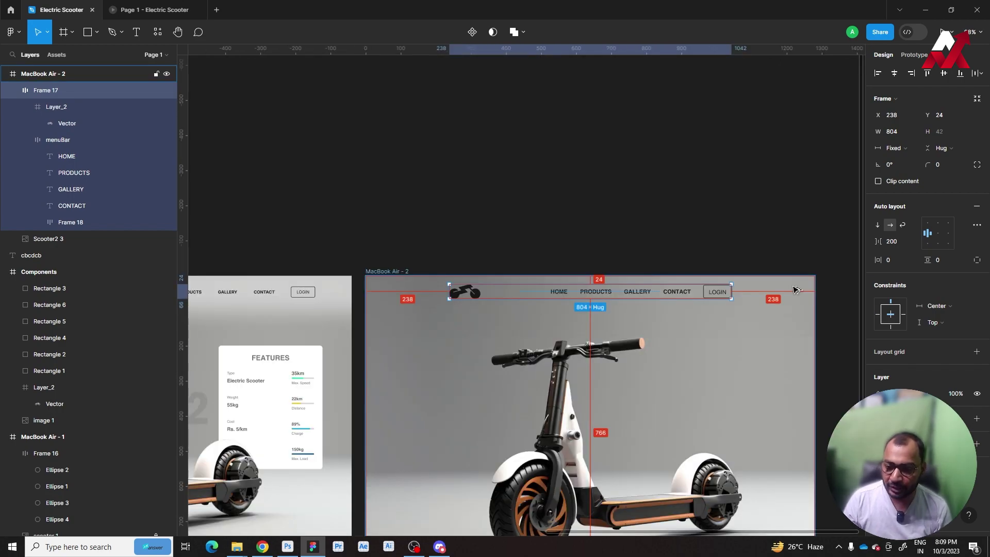
pyautogui.click(769, 214)
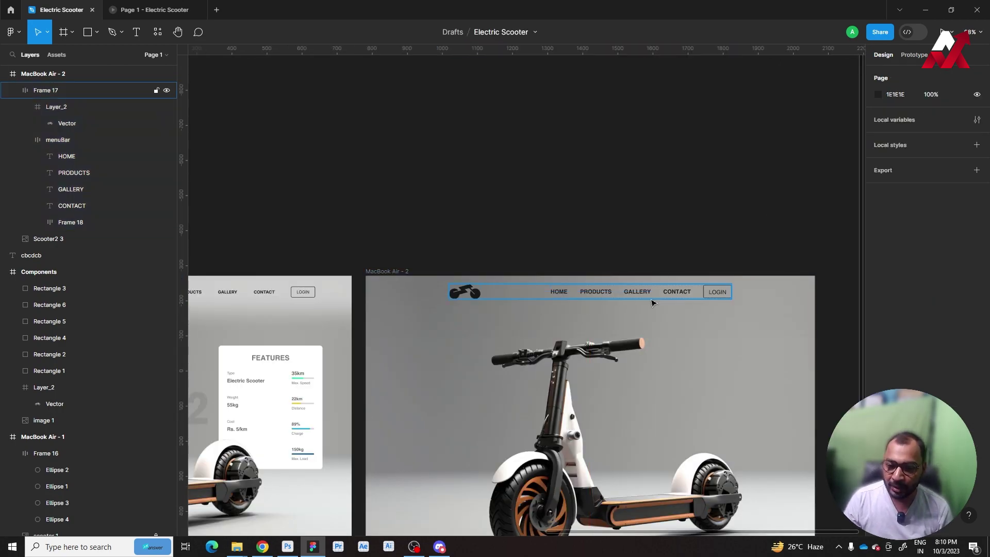
pyautogui.click(516, 294)
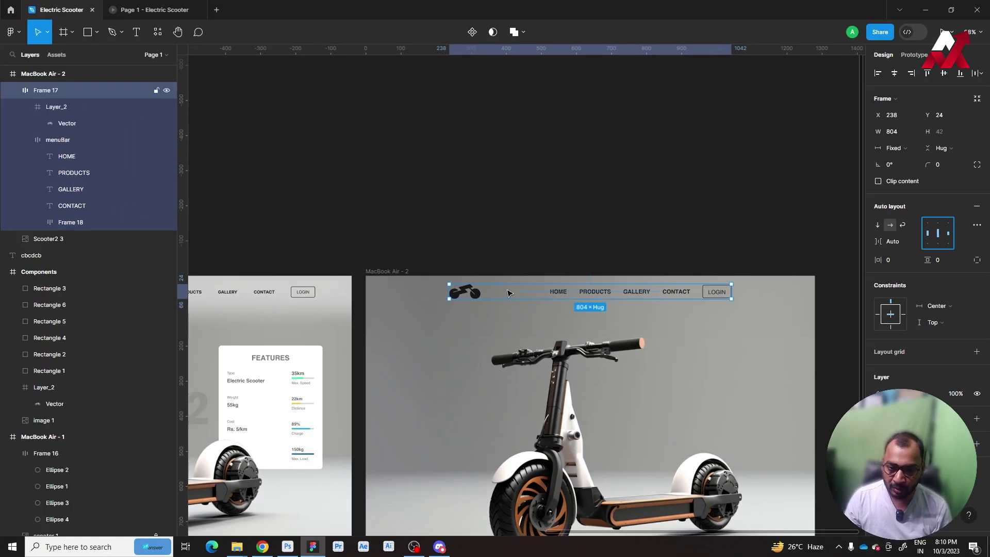
pyautogui.press('alt')
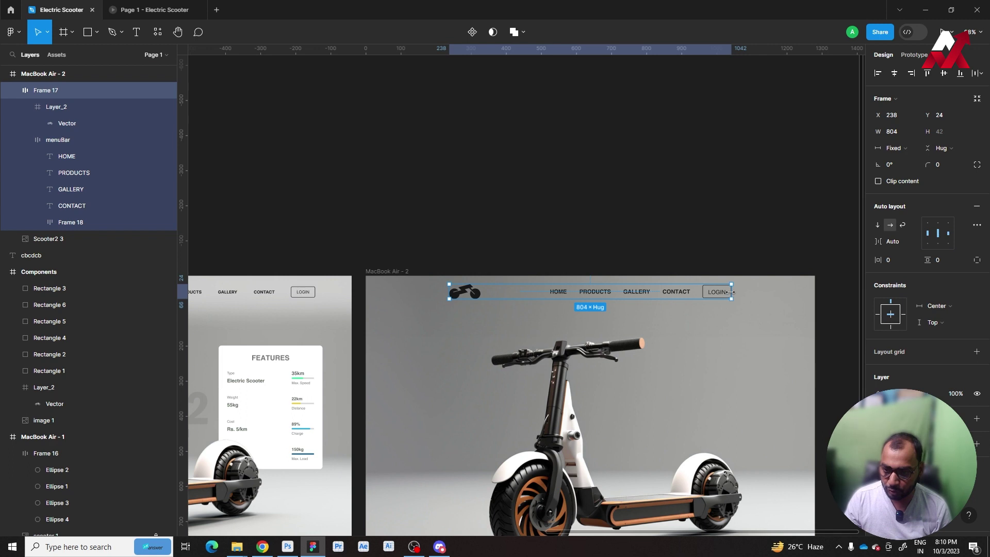
pyautogui.moveTo(731, 292); pyautogui.dragTo(807, 292)
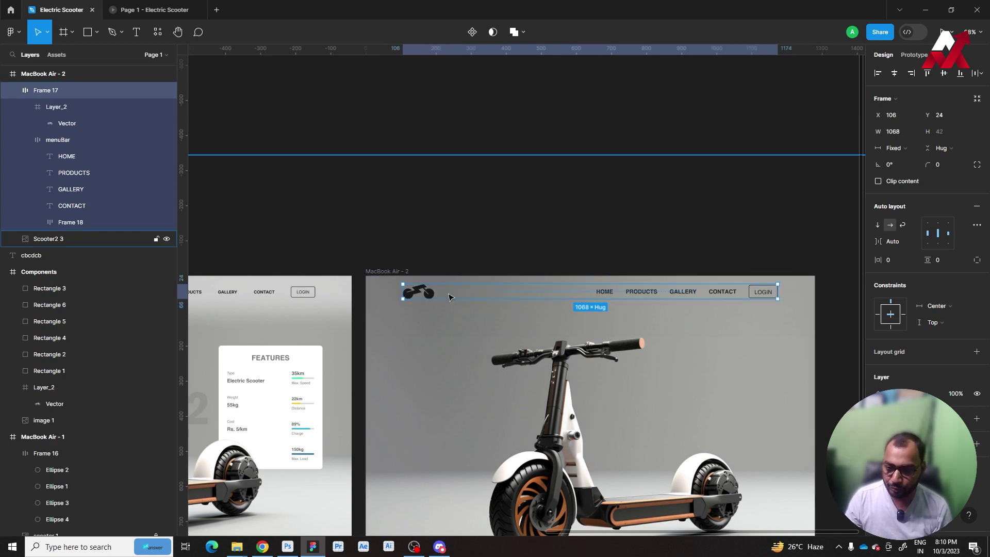
# Step: Extend the navbar's right edge until it reads W 1072 at X 104
pyautogui.scroll(3, 794, 294)
pyautogui.scroll(2, 794, 293)
pyautogui.scroll(5, 774, 283)
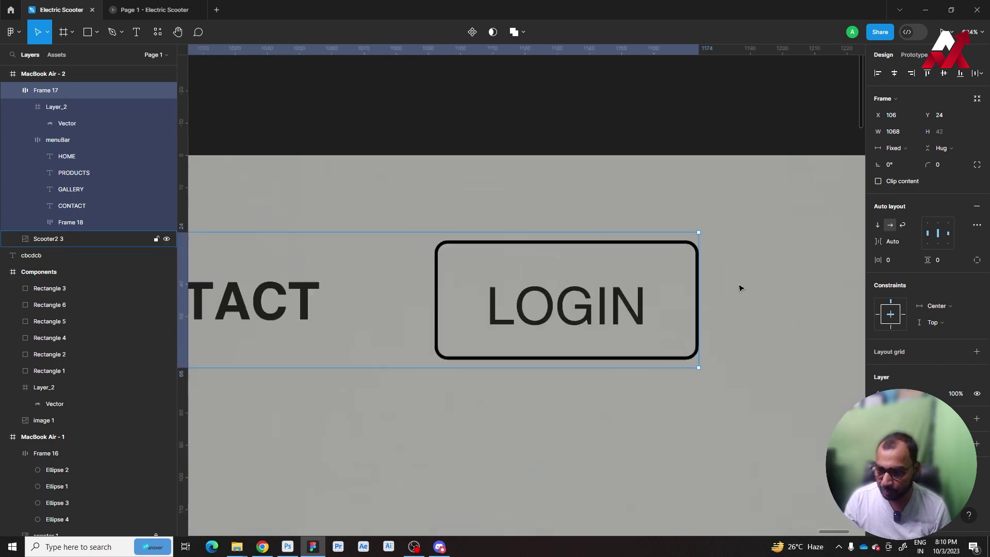
pyautogui.scroll(3, 741, 288)
pyautogui.scroll(3, 686, 294)
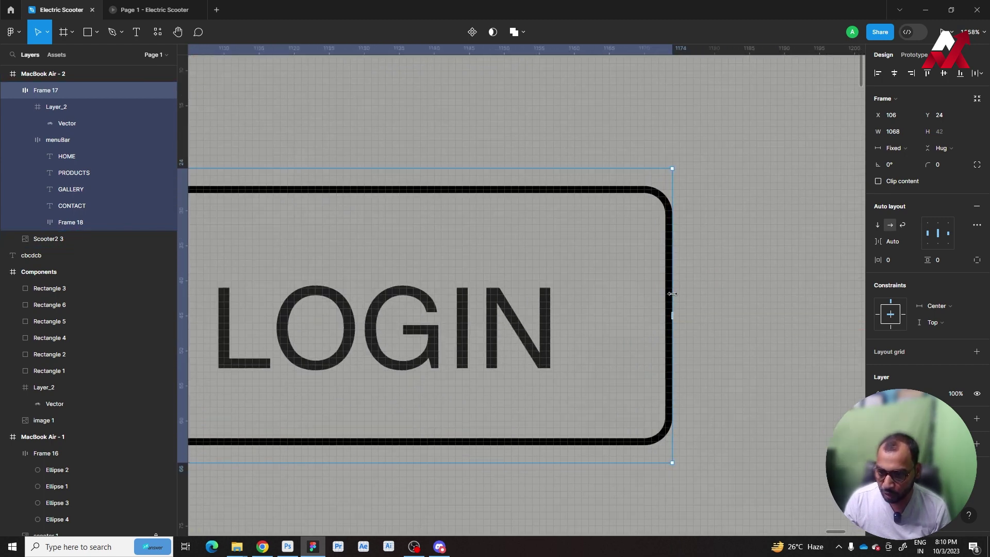
pyautogui.moveTo(672, 293); pyautogui.dragTo(691, 294)
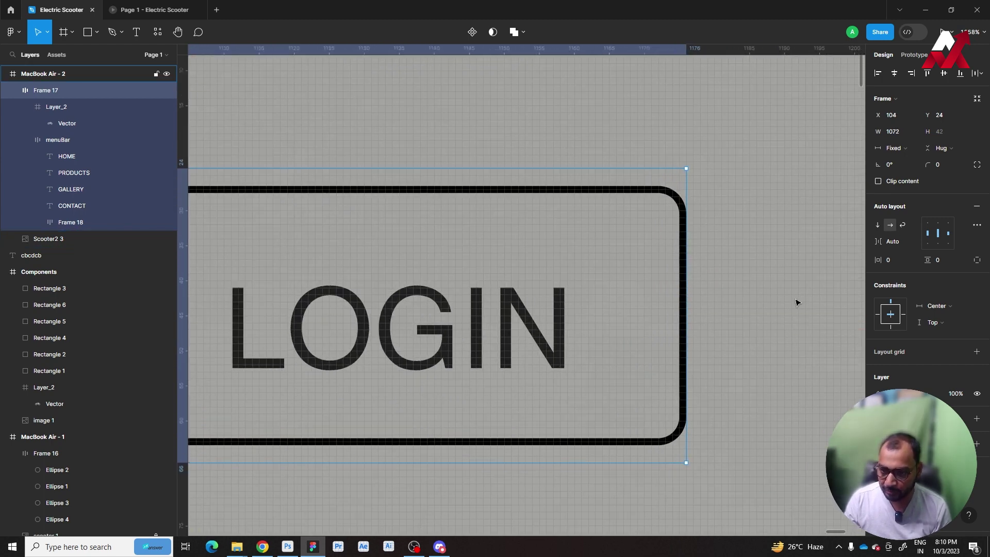
pyautogui.scroll(-1, 703, 290)
pyautogui.scroll(-3, 707, 292)
pyautogui.scroll(-3, 707, 291)
pyautogui.scroll(-3, 701, 345)
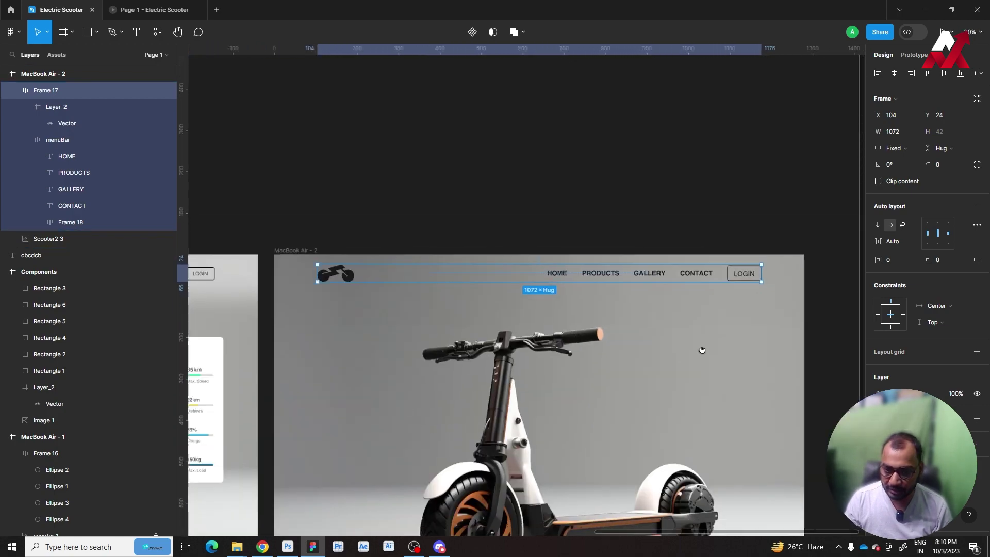
pyautogui.scroll(-2, 511, 267)
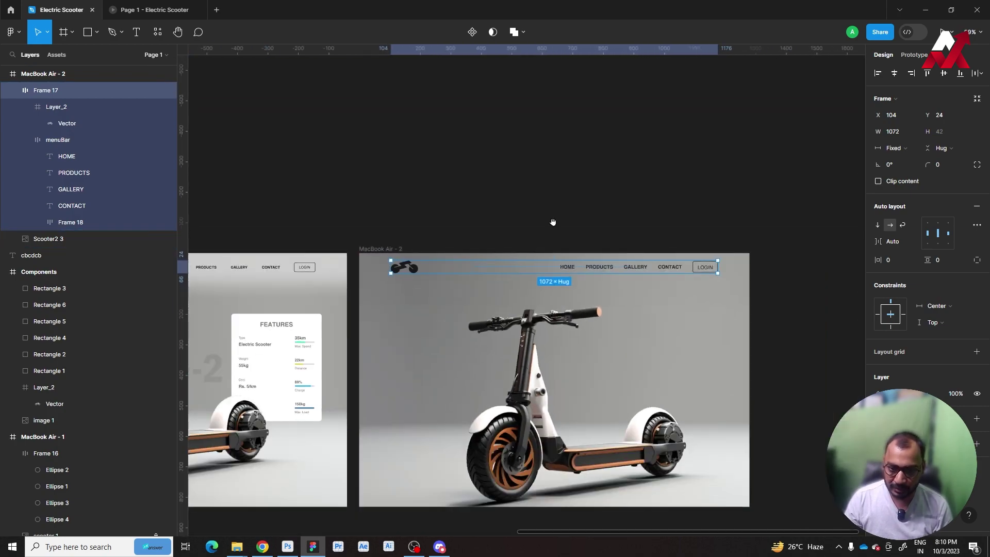
# Step: Pan out and select the whole MacBook Air - 2 frame
pyautogui.moveTo(522, 236); pyautogui.dragTo(548, 206)
pyautogui.click(470, 171)
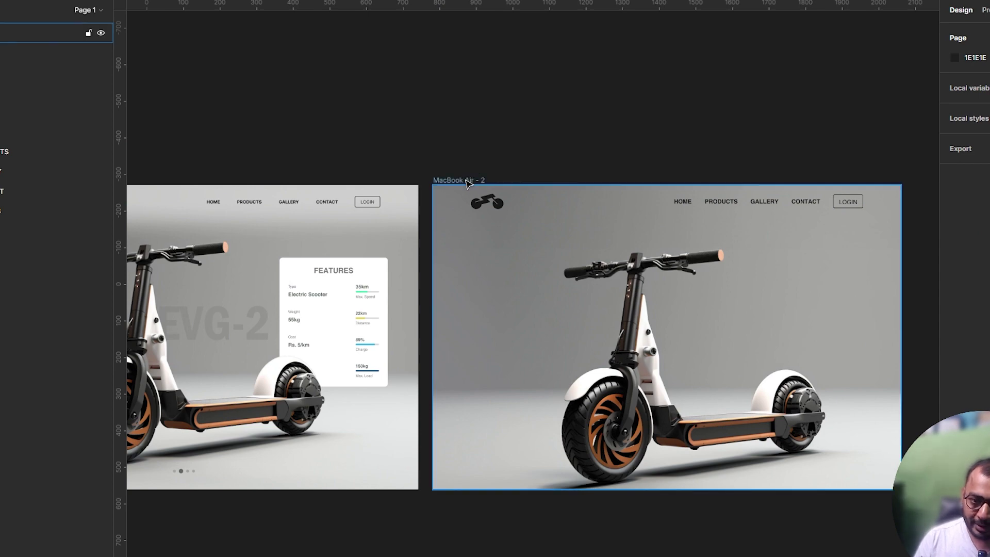
pyautogui.click(456, 180)
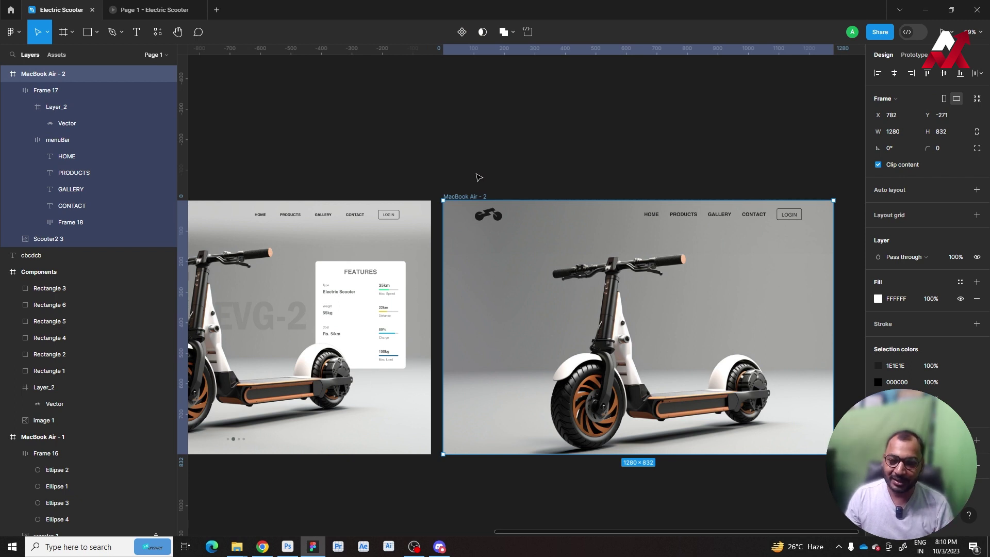
pyautogui.click(478, 177)
pyautogui.hscroll(3, 527, 162)
pyautogui.click(371, 177)
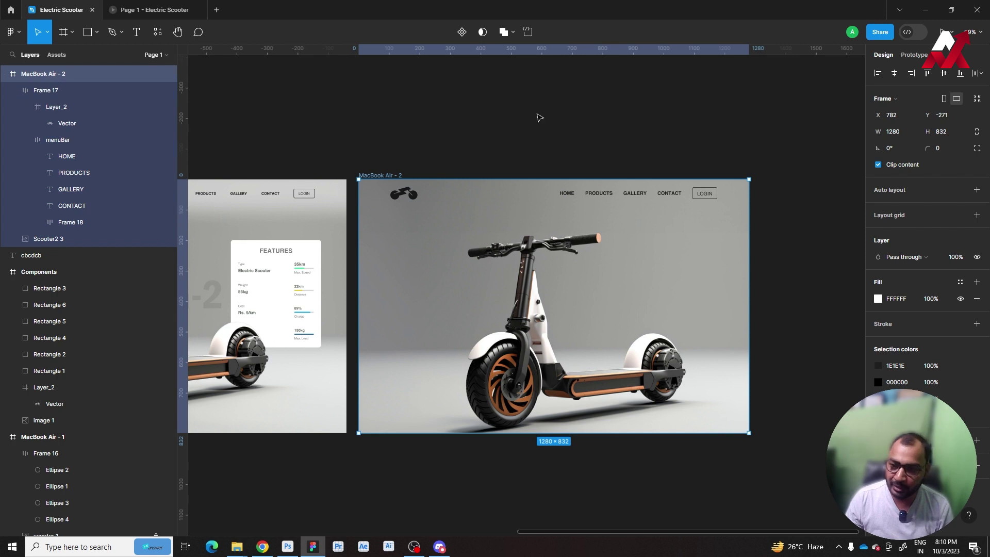
pyautogui.click(942, 32)
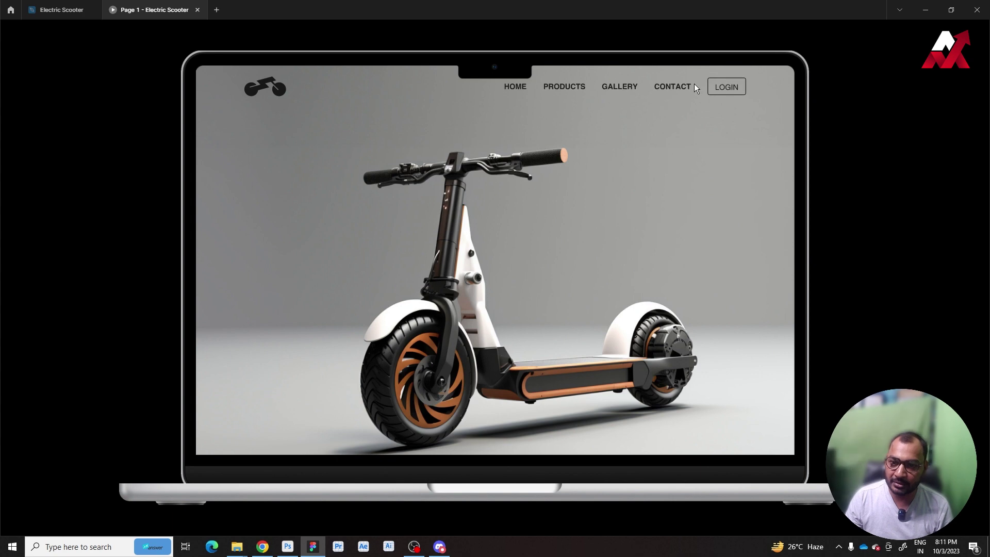
pyautogui.click(56, 10)
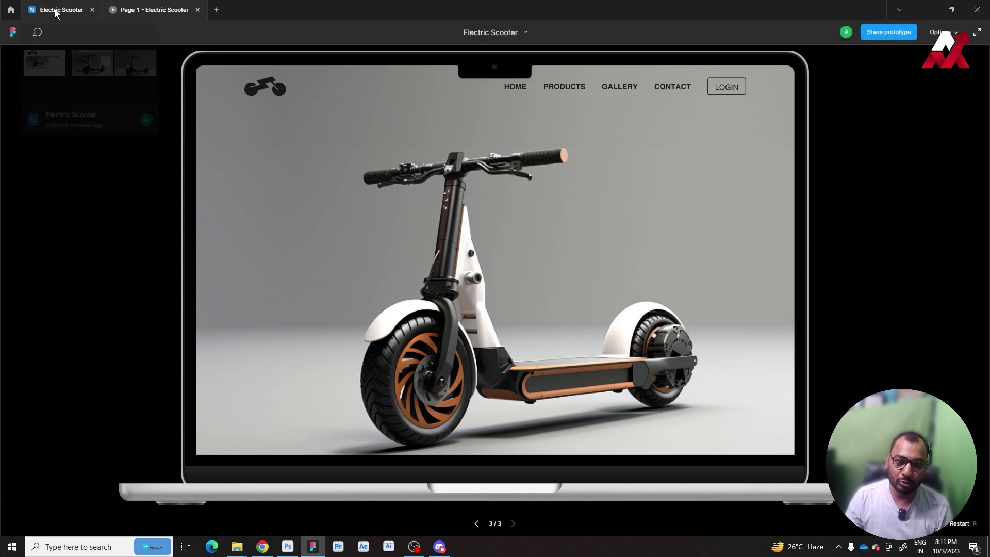
pyautogui.click(591, 121)
pyautogui.keyDown('ctrl'); pyautogui.scroll(5, 567, 144); pyautogui.keyUp('ctrl')
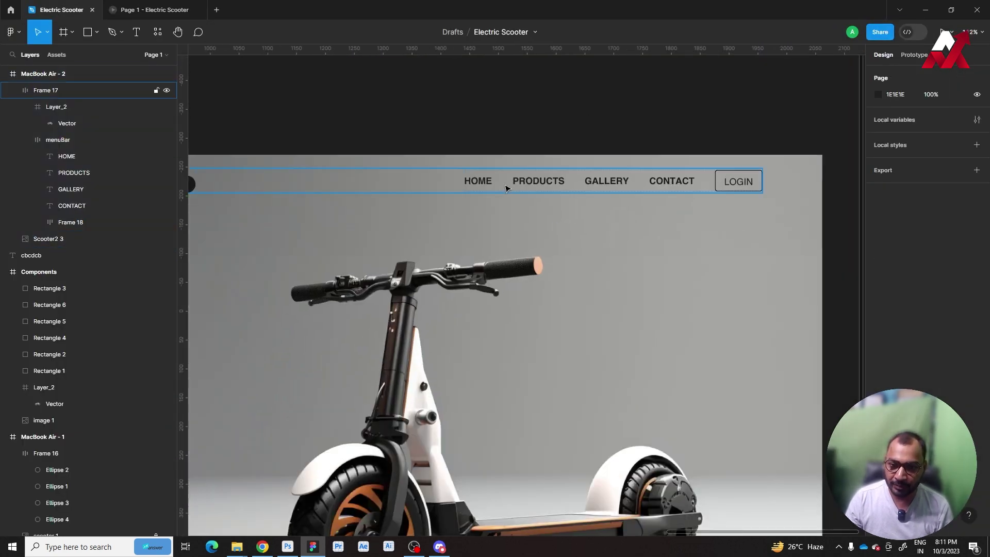
# Step: Set HOME, PRODUCTS, GALLERY, CONTACT and LOGIN in the second frame's nav to font size 14
pyautogui.doubleClick(549, 185)
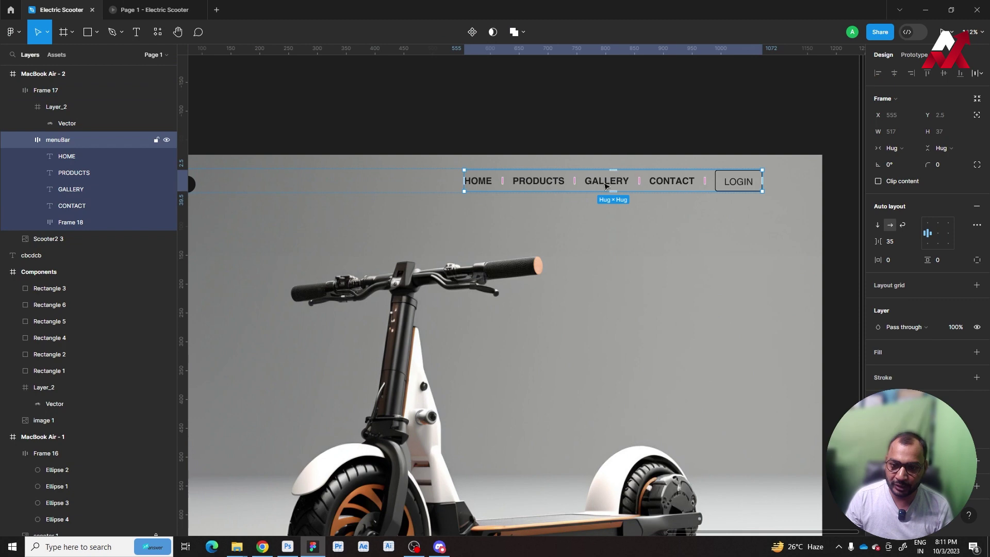
pyautogui.click(681, 185)
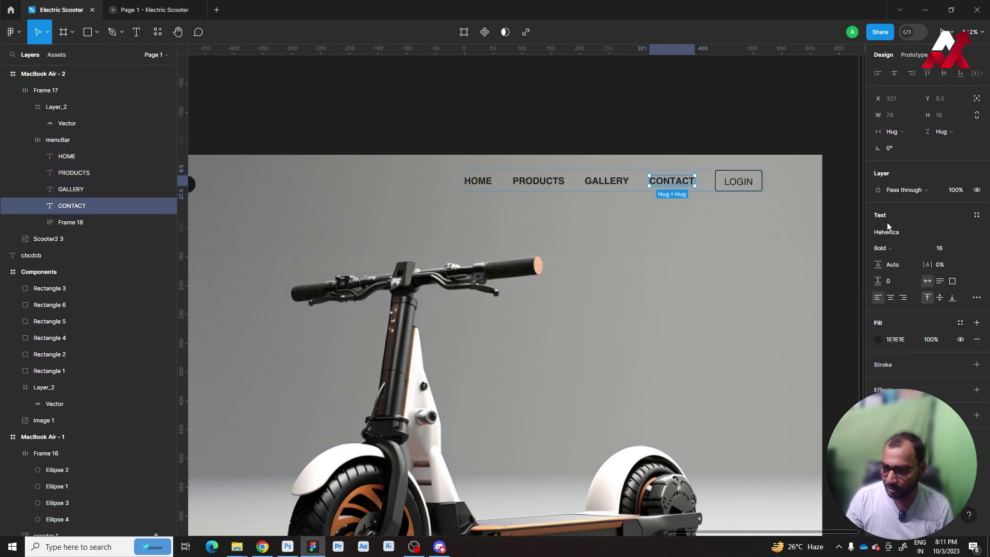
pyautogui.keyDown('shift'); pyautogui.click(593, 182); pyautogui.keyUp('shift')
pyautogui.keyDown('shift'); pyautogui.click(547, 183); pyautogui.keyUp('shift')
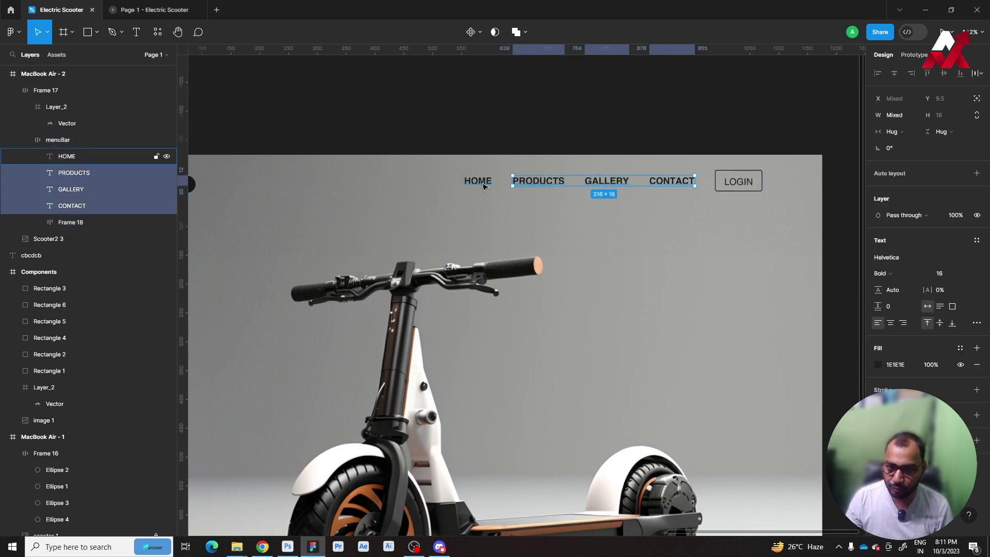
pyautogui.keyDown('shift'); pyautogui.click(479, 183); pyautogui.keyUp('shift')
pyautogui.keyDown('shift'); pyautogui.click(739, 182); pyautogui.keyUp('shift')
pyautogui.click(949, 290)
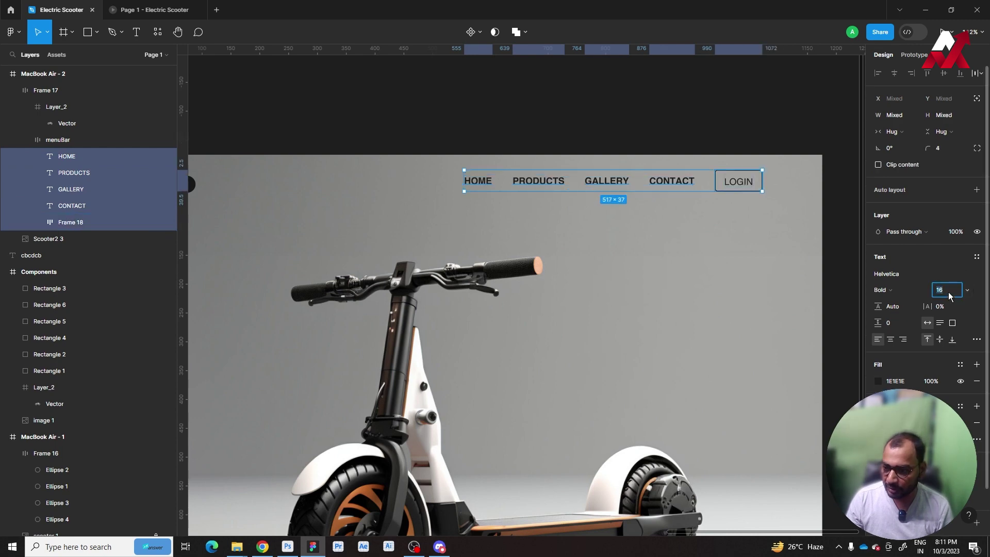
pyautogui.write('14')
pyautogui.press('Return')
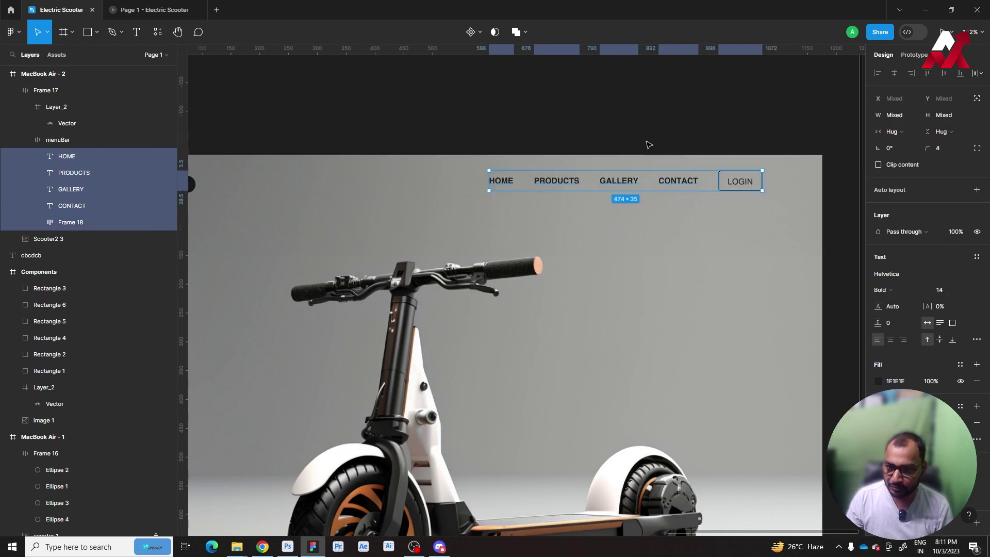
# Step: Preview the nav in prototype, reselect the menu items and LOGIN text, then return to the editor
pyautogui.hotkey('ctrl', 'alt', 'Return')
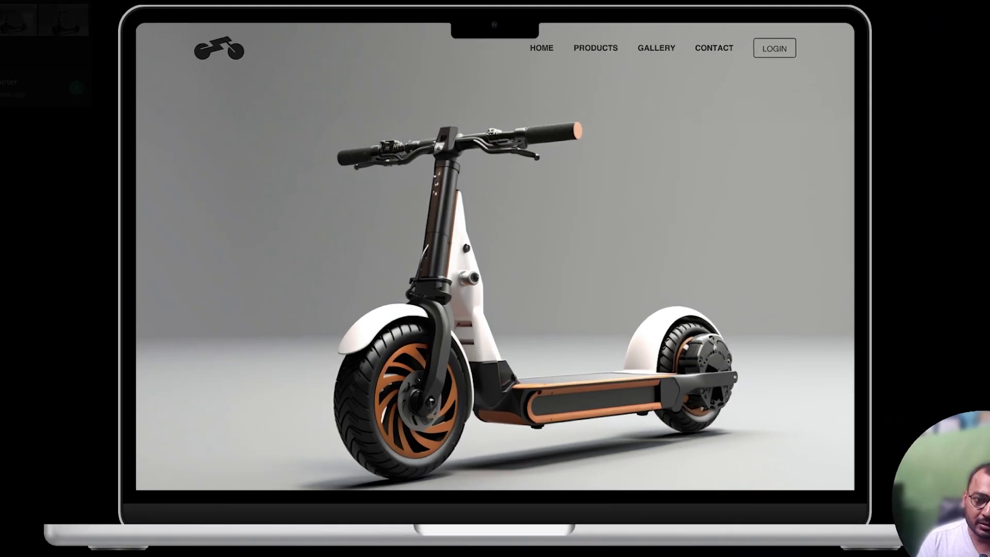
pyautogui.click(62, 9)
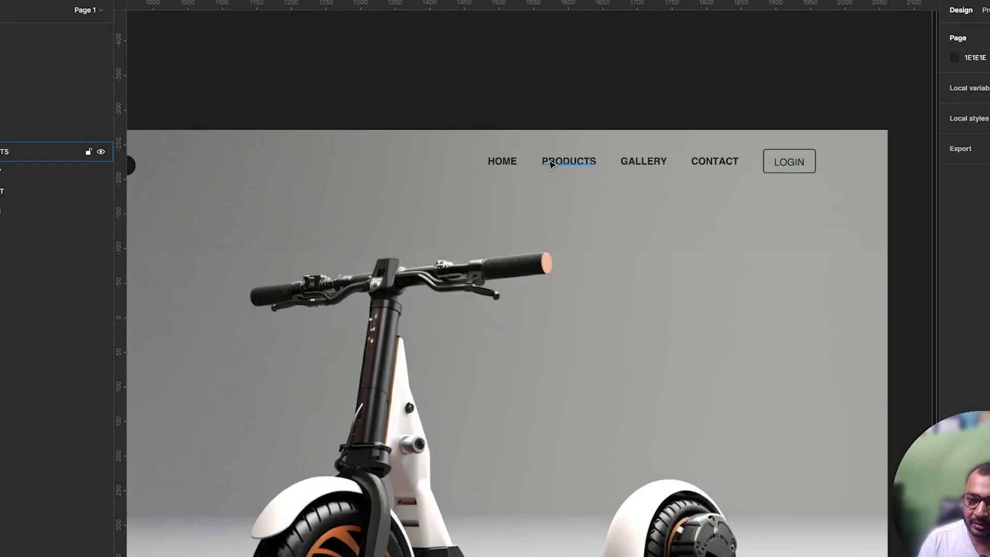
pyautogui.click(503, 161)
pyautogui.keyDown('shift'); pyautogui.click(554, 164); pyautogui.keyUp('shift')
pyautogui.keyDown('shift'); pyautogui.click(666, 164); pyautogui.keyUp('shift')
pyautogui.keyDown('shift'); pyautogui.click(712, 167); pyautogui.keyUp('shift')
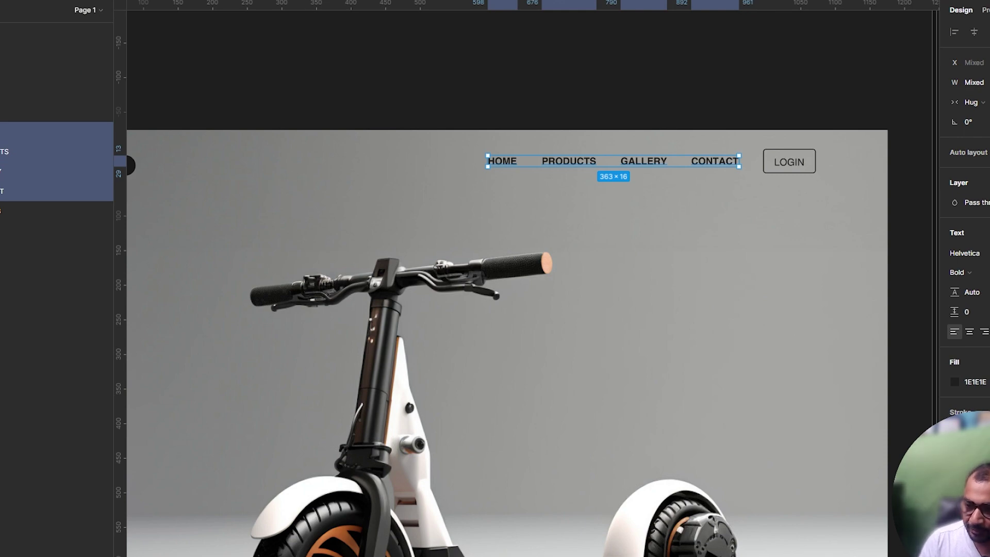
pyautogui.click(789, 162)
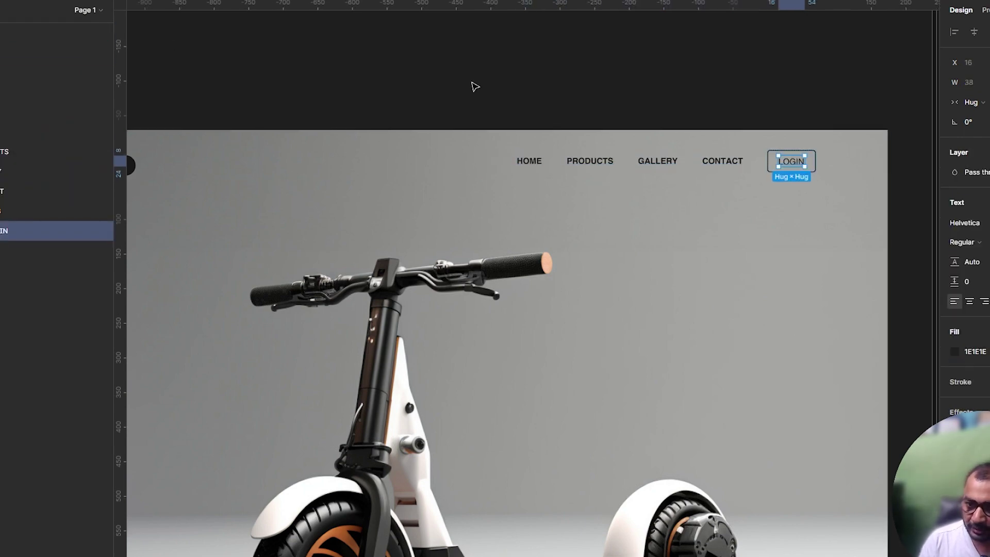
pyautogui.click(484, 94)
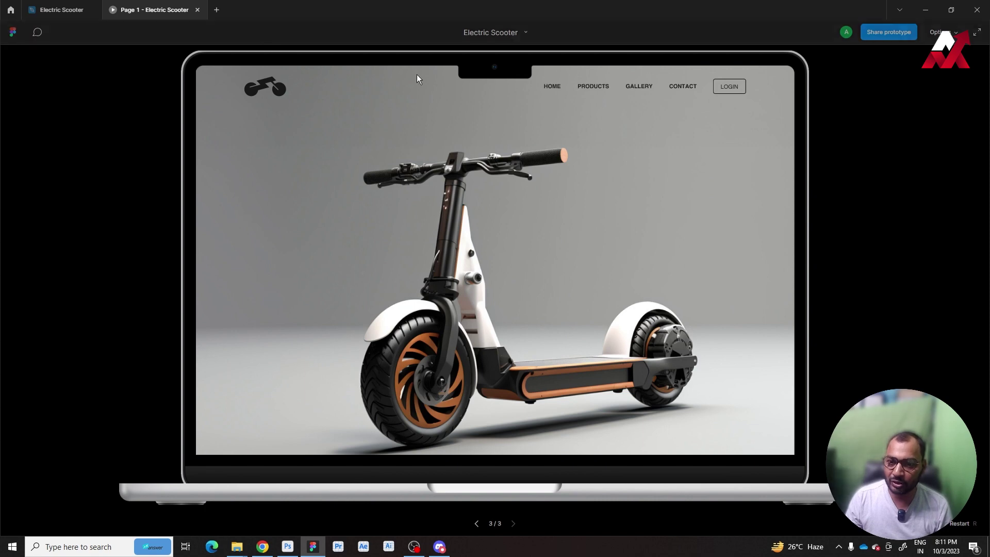
pyautogui.click(58, 10)
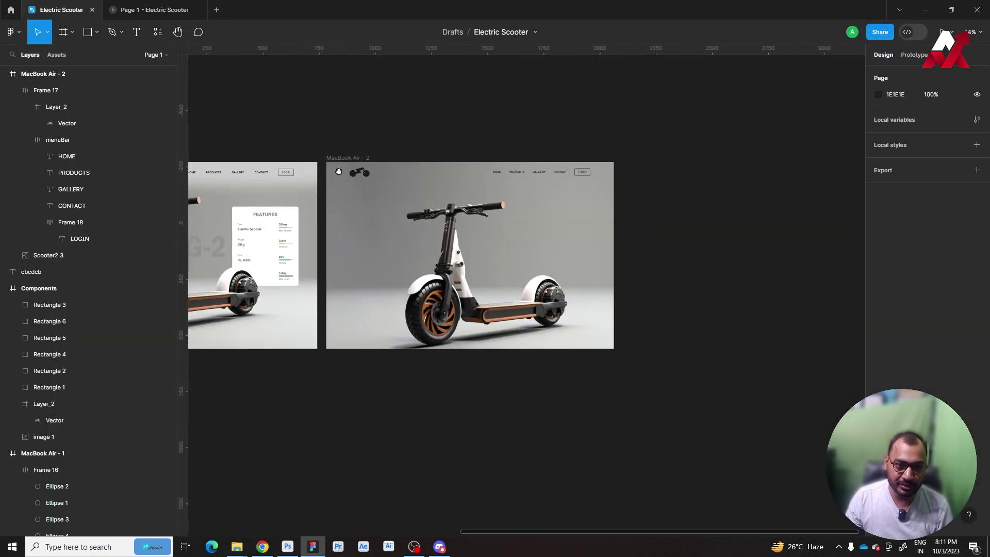
# Step: Select the first frame's header, then its 95 × 44.71 logo layer Layer_2 inside Frame 3
pyautogui.hscroll(-3, 338, 171)
pyautogui.moveTo(561, 135); pyautogui.dragTo(311, 171)
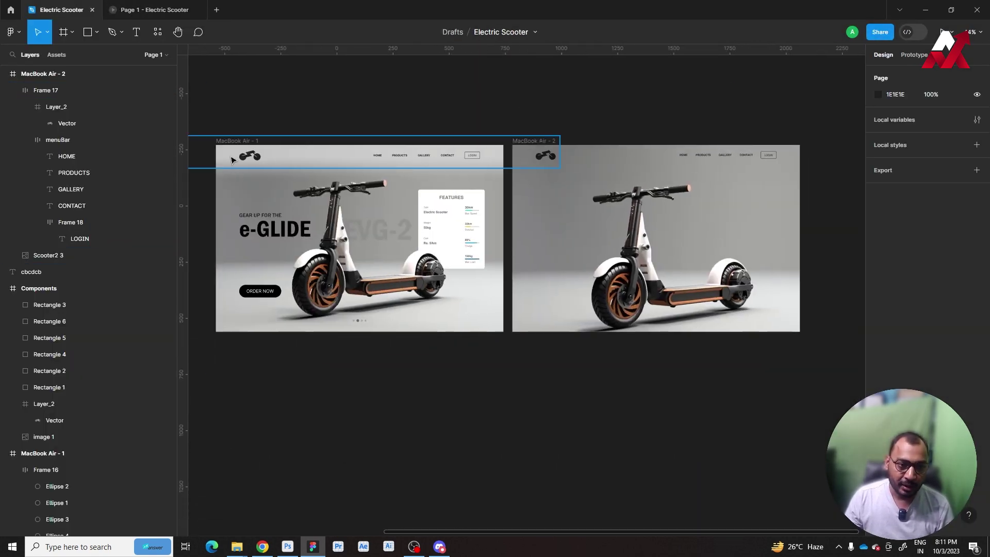
pyautogui.scroll(5, 232, 160)
pyautogui.click(267, 163)
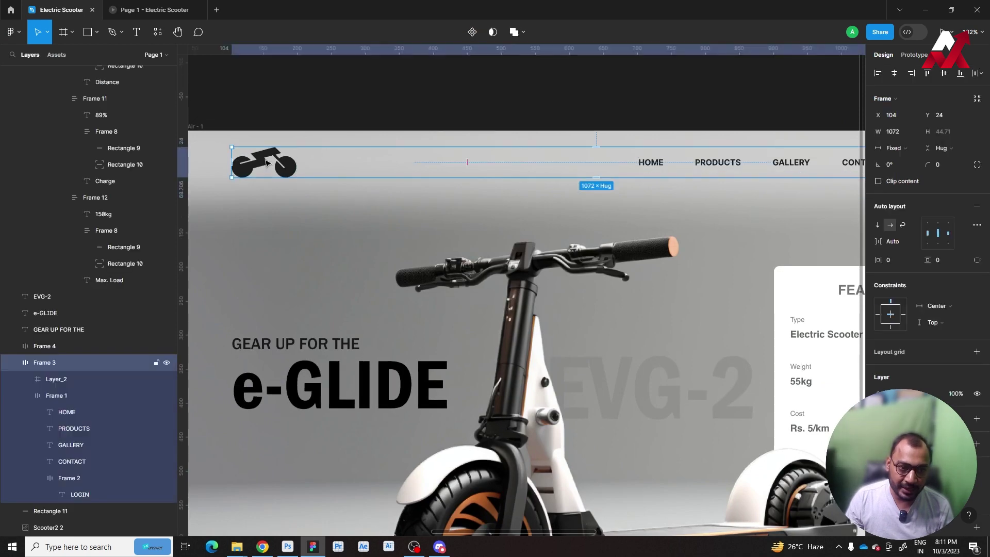
pyautogui.click(267, 163)
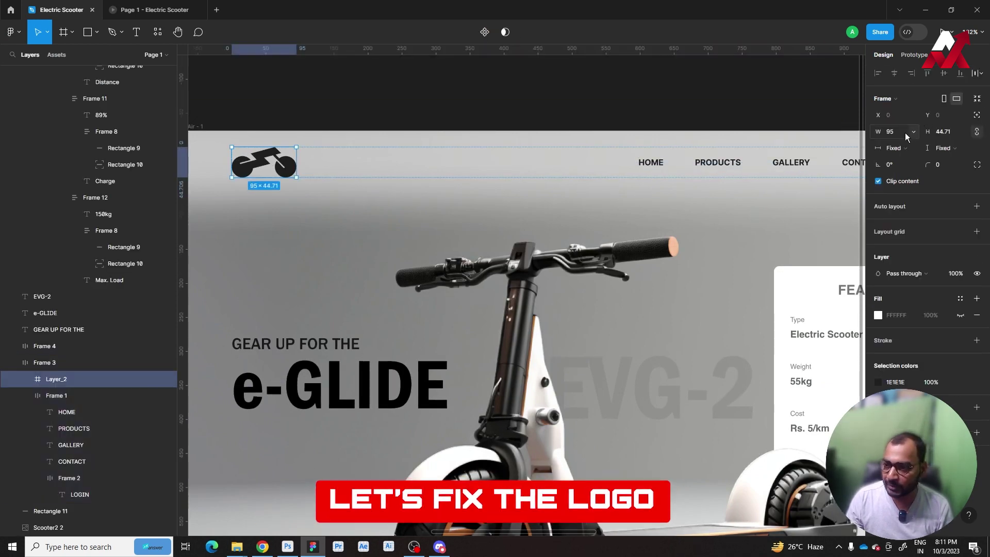
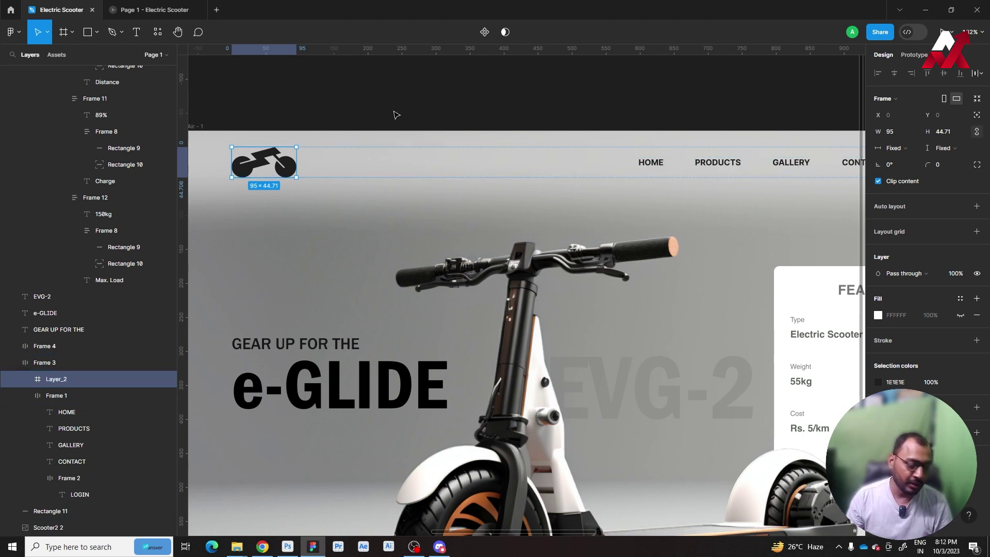
# Step: Select the logo in the second frame and lock its proportions
pyautogui.scroll(3, 397, 115)
pyautogui.press('Return')
pyautogui.scroll(-5, 549, 214)
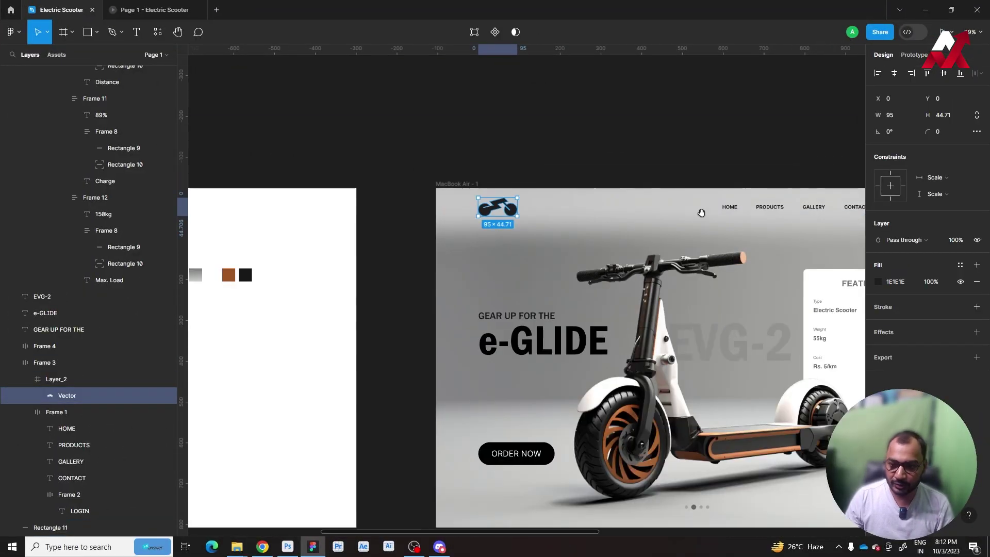
pyautogui.hscroll(5, 701, 213)
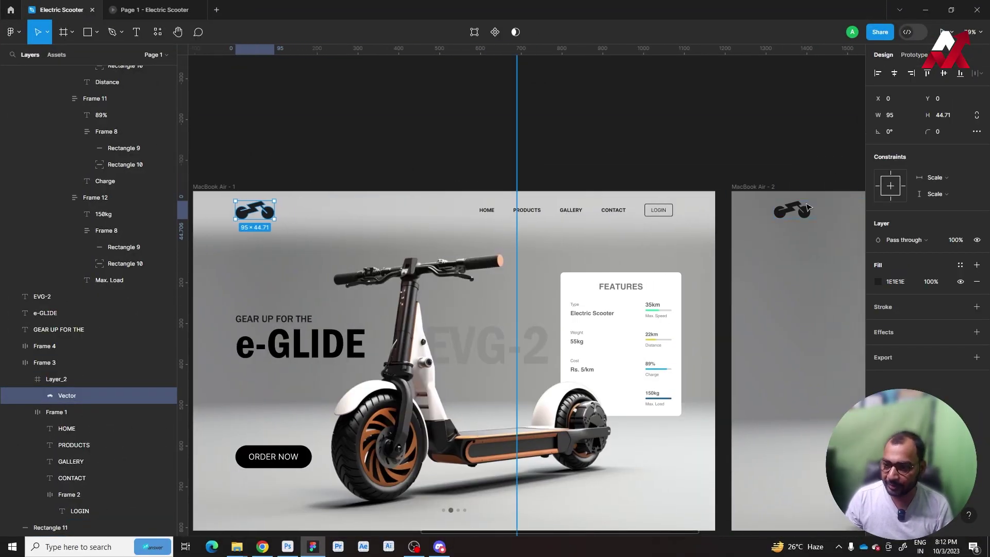
pyautogui.click(808, 207)
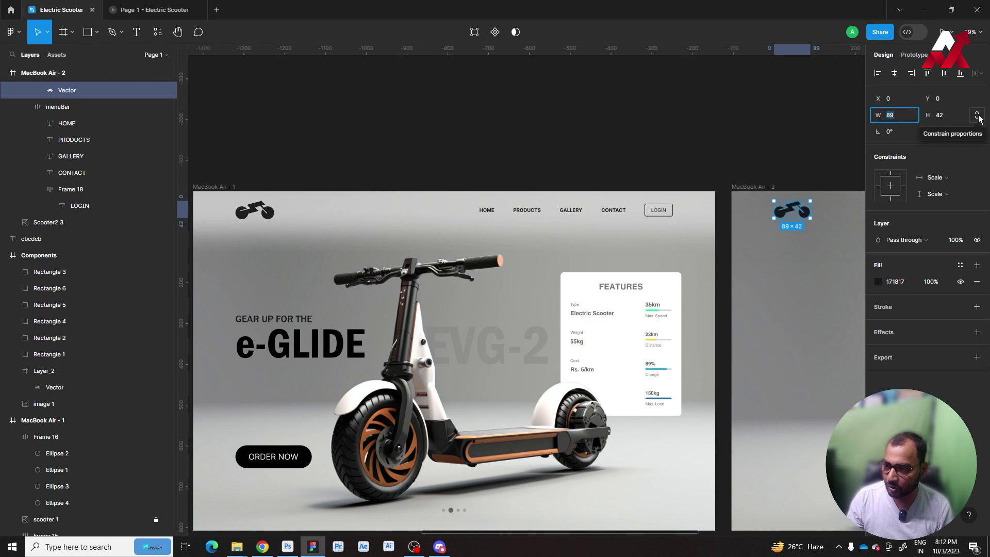
pyautogui.click(979, 116)
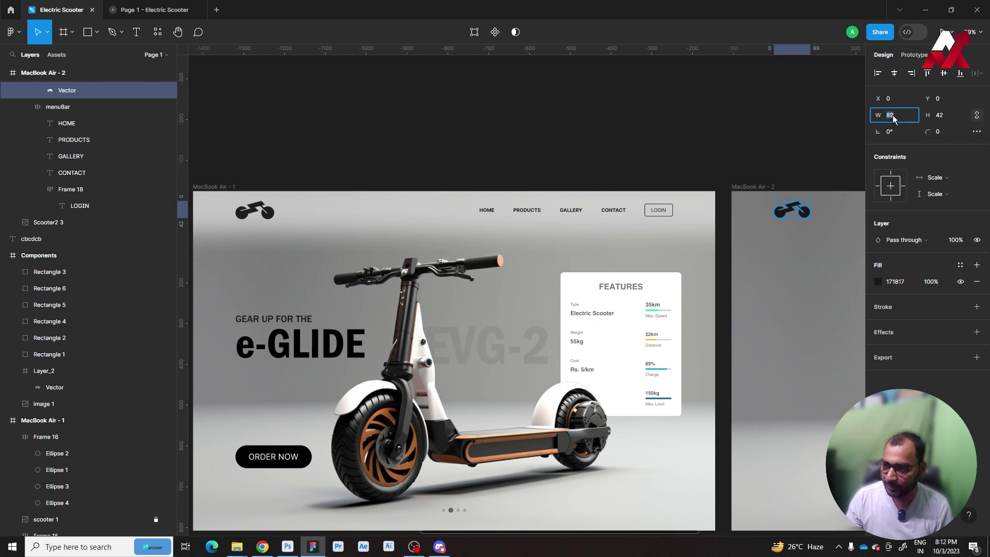
pyautogui.write('9')
pyautogui.press('Return')
pyautogui.click(676, 141)
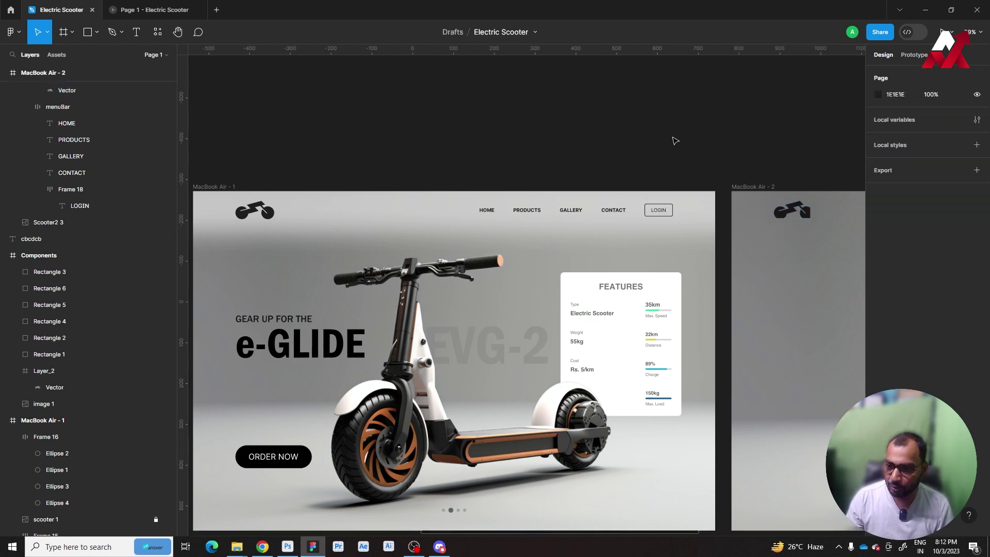
# Step: Set the logo's Layer_2 frame width to 95, giving 95 × 44.83
pyautogui.scroll(5, 789, 177)
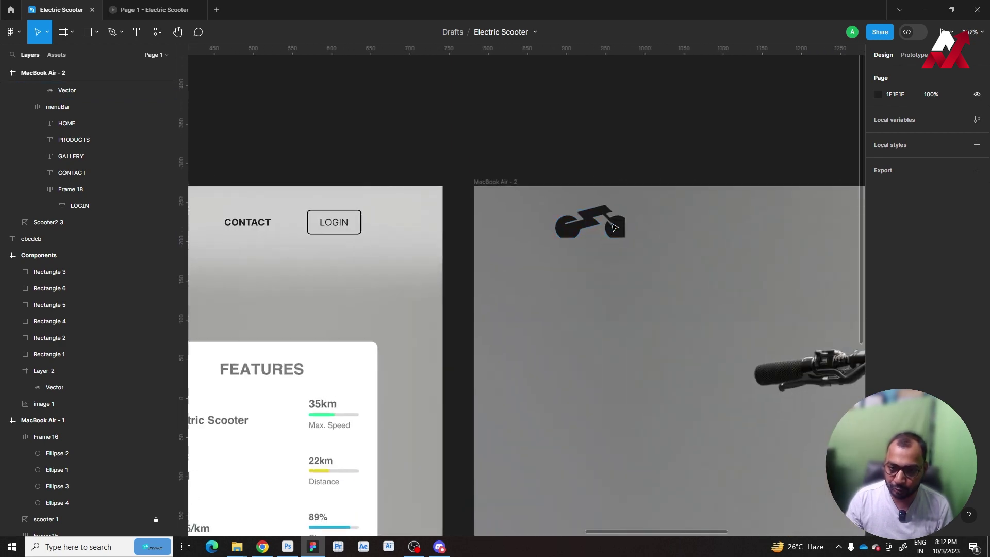
pyautogui.click(614, 229)
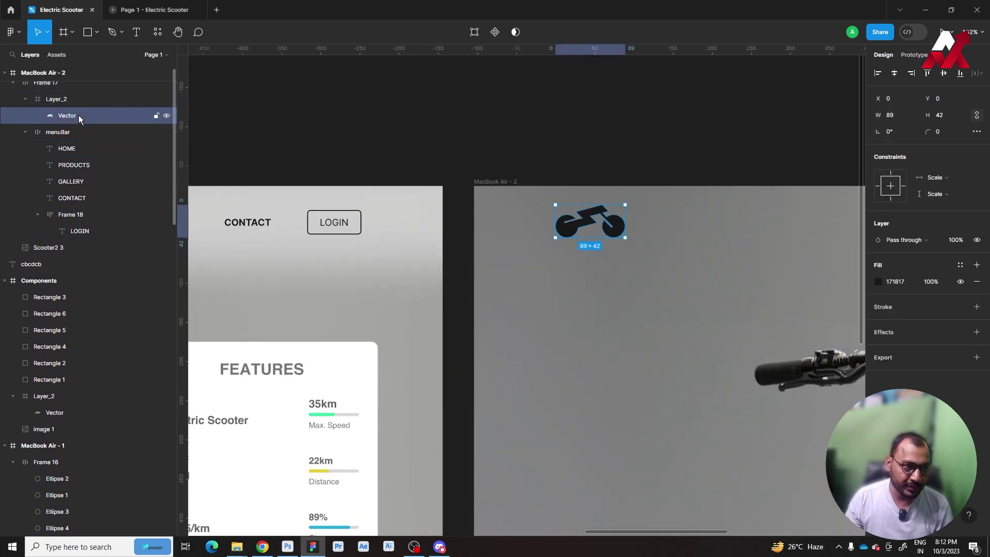
pyautogui.click(60, 107)
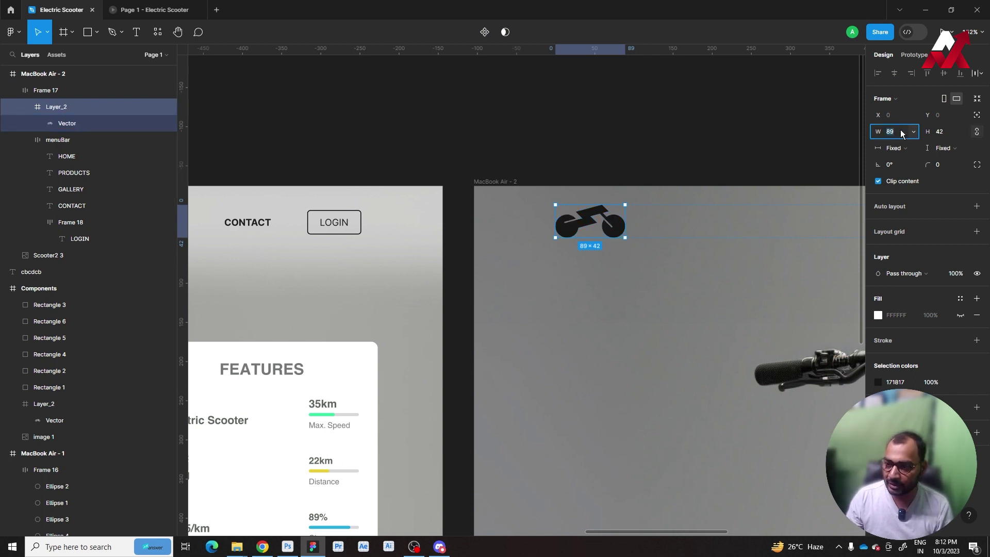
pyautogui.write('95')
pyautogui.press('Return')
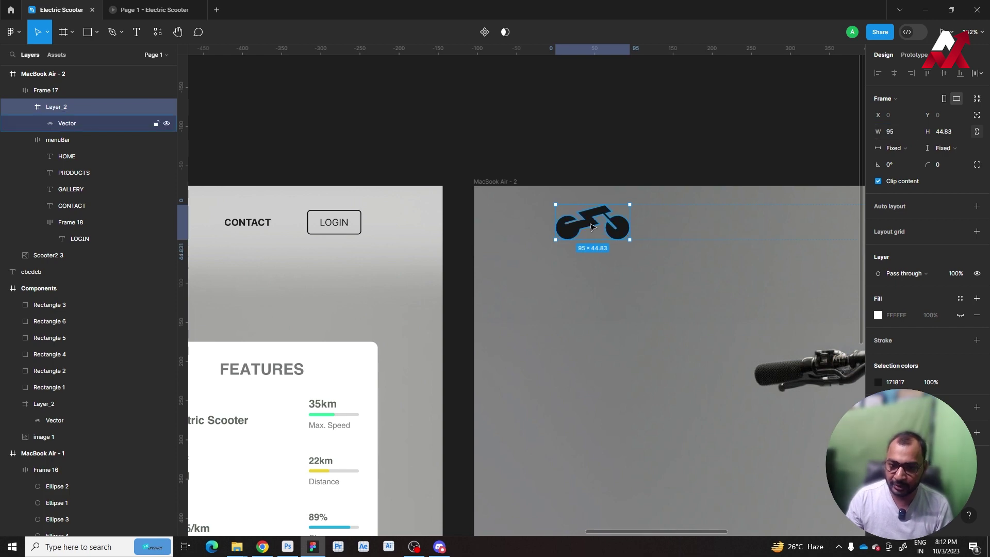
pyautogui.scroll(-5, 591, 227)
pyautogui.scroll(-3, 531, 155)
# Step: Select the nav bar Frame 17 and the logo inside it in MacBook Air - 2
pyautogui.click(645, 237)
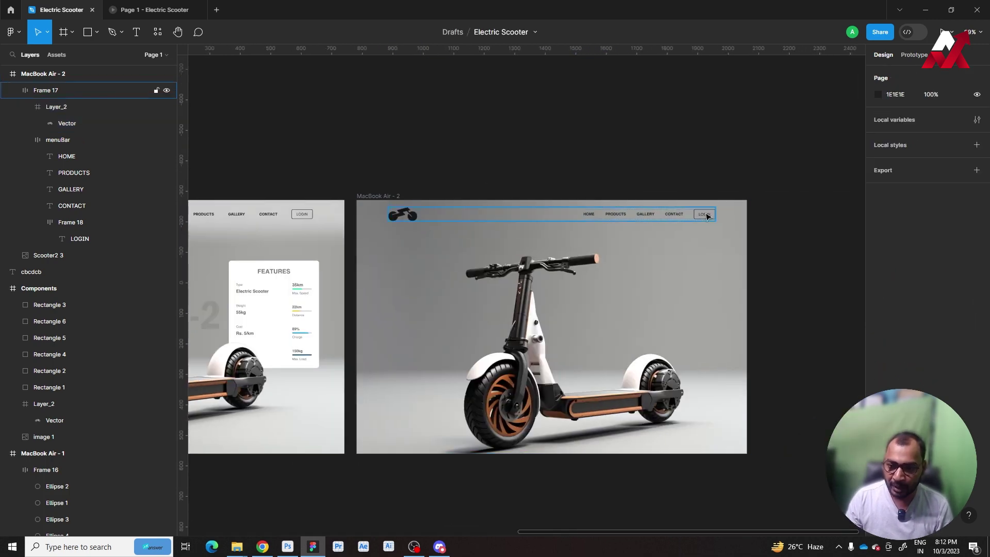
pyautogui.click(707, 216)
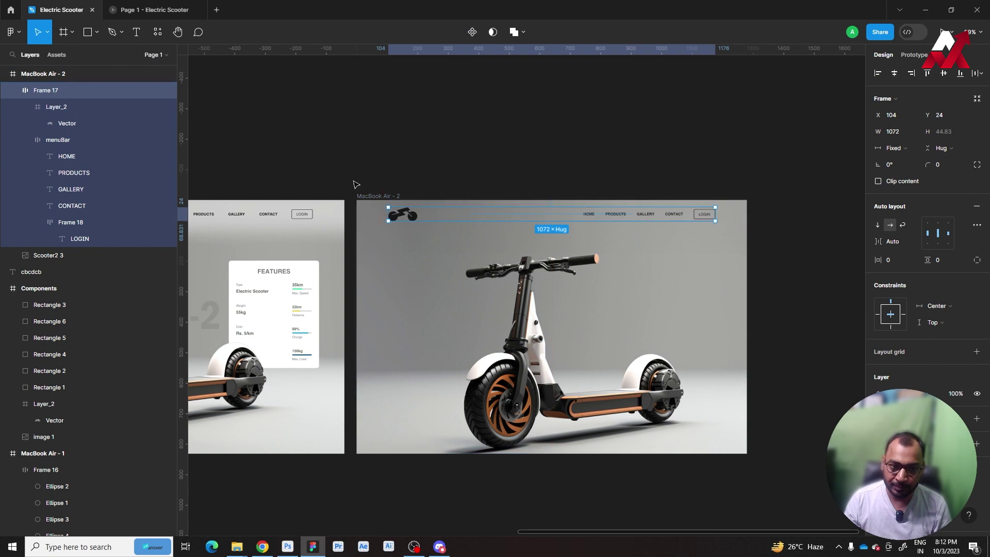
pyautogui.click(353, 185)
pyautogui.click(384, 198)
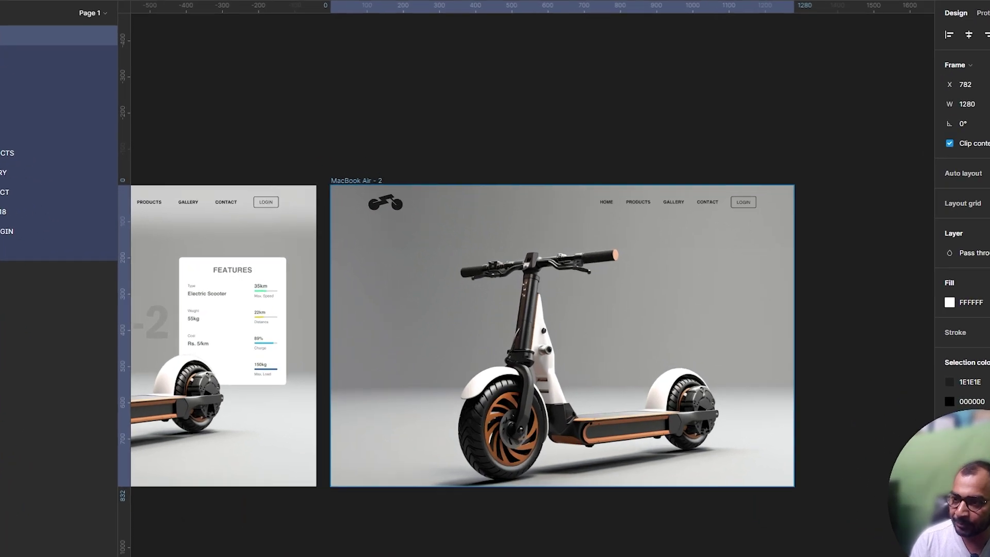
pyautogui.click(649, 211)
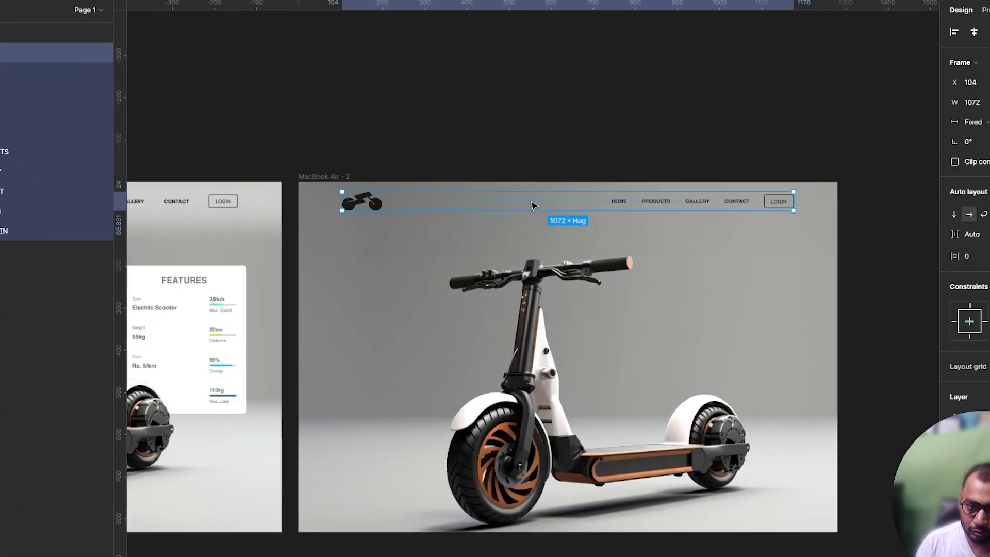
pyautogui.scroll(5, 531, 206)
pyautogui.click(315, 208)
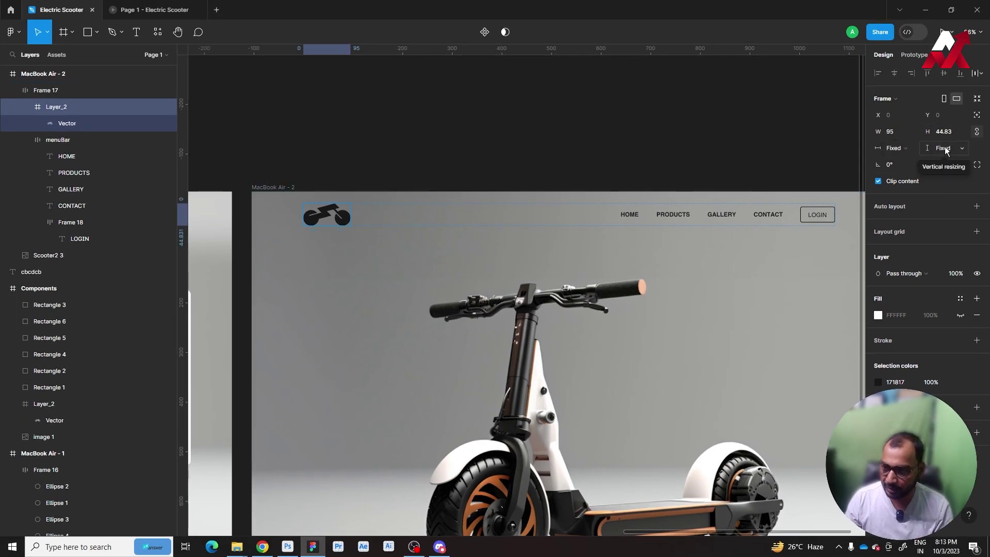
# Step: Set the logo height to 45 and check its spacing to the frame edges with Alt
pyautogui.write('45')
pyautogui.press('Return')
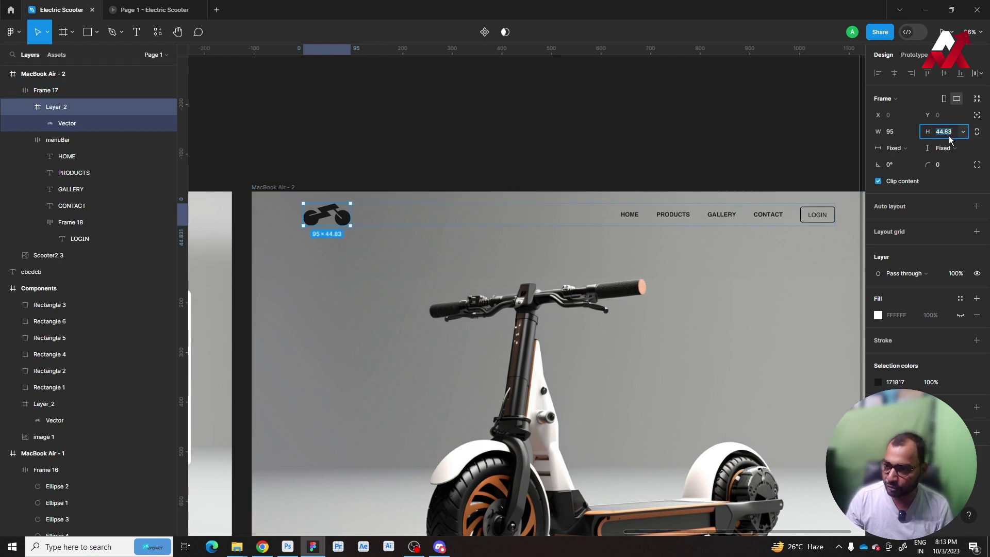
pyautogui.write('45')
pyautogui.press('Return')
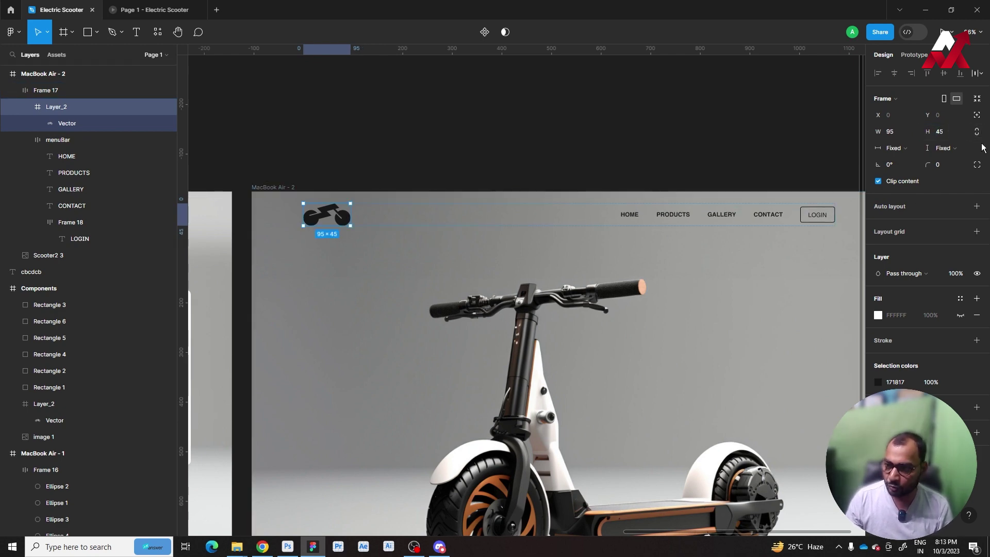
pyautogui.press('alt')
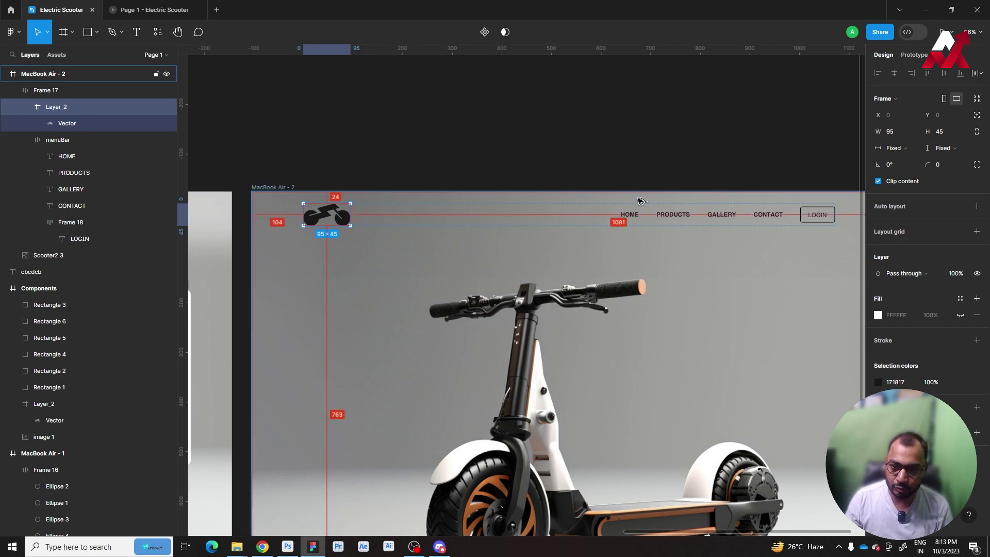
pyautogui.scroll(-5, 641, 201)
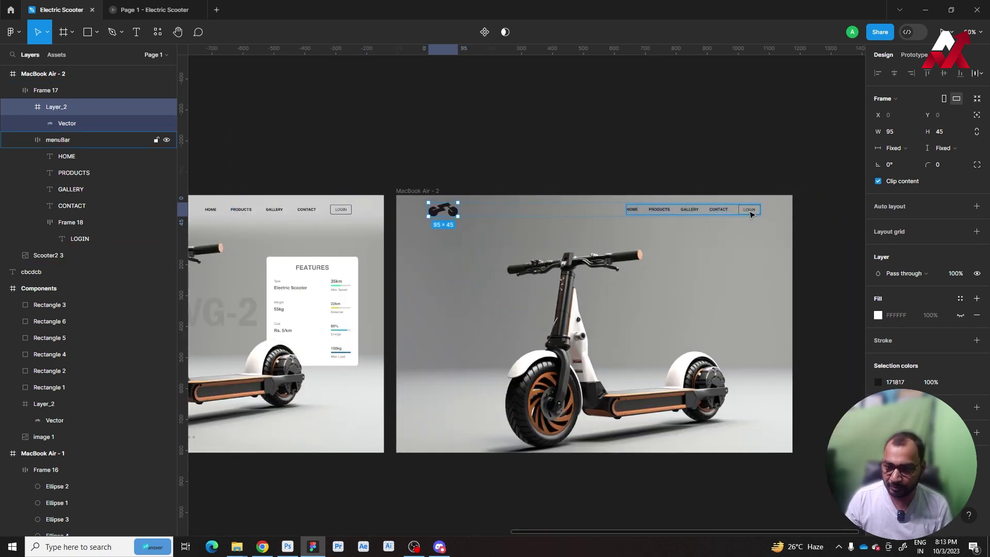
# Step: Select the whole MacBook Air - 2 frame as the target for a new image
pyautogui.click(493, 214)
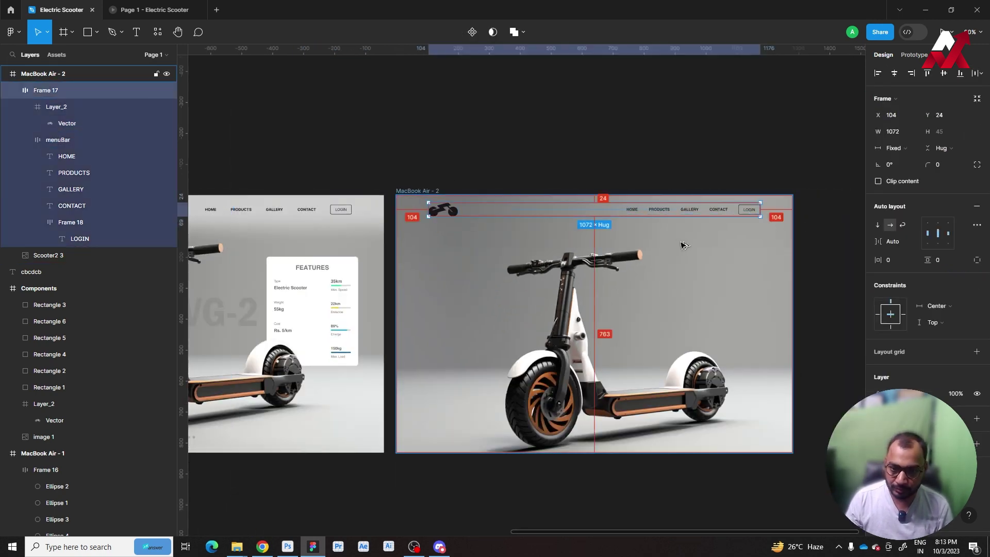
pyautogui.click(673, 160)
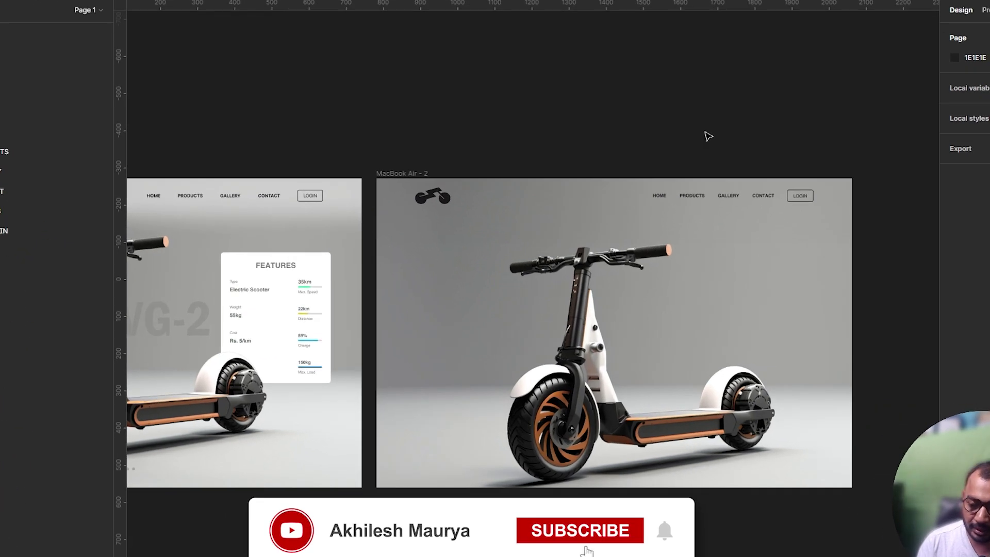
pyautogui.click(422, 196)
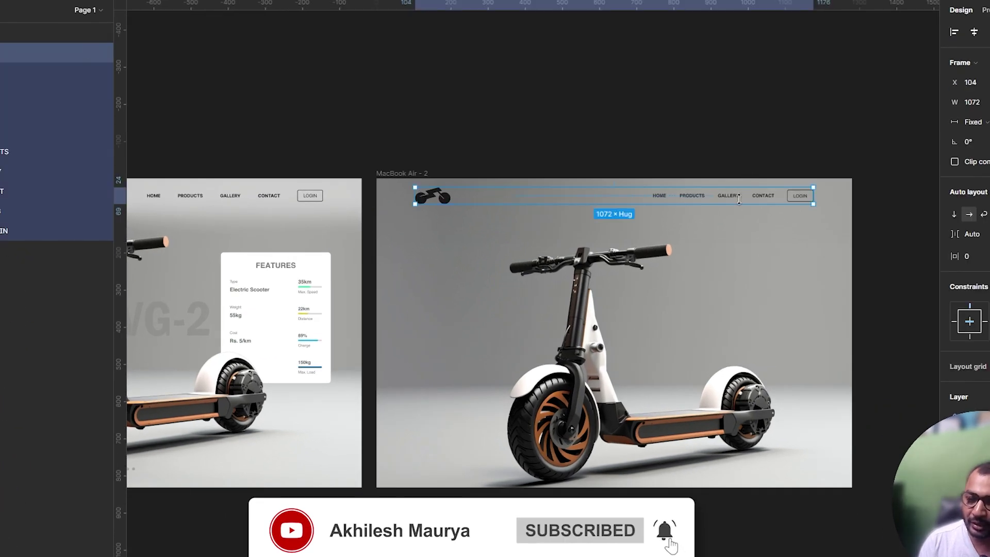
pyautogui.click(621, 168)
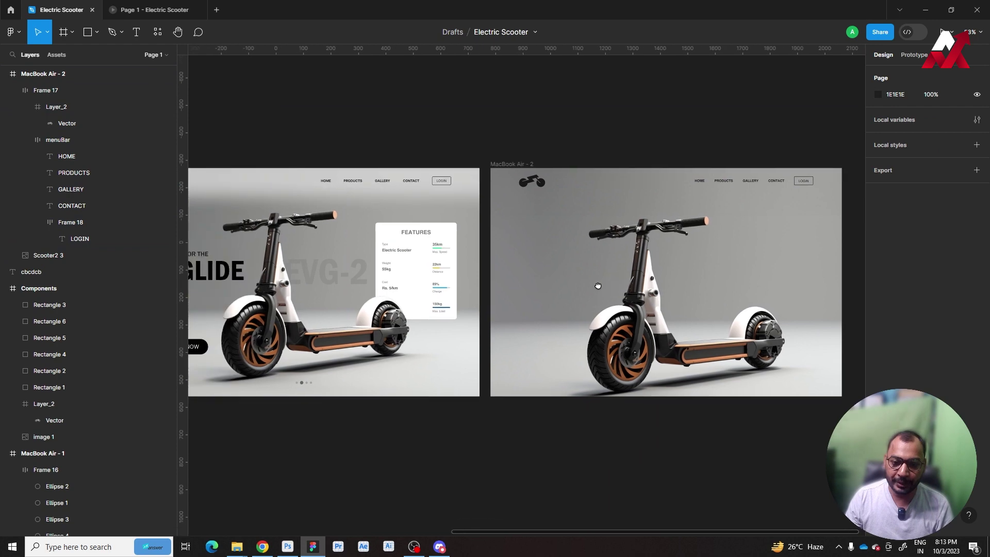
pyautogui.moveTo(597, 286); pyautogui.dragTo(527, 261)
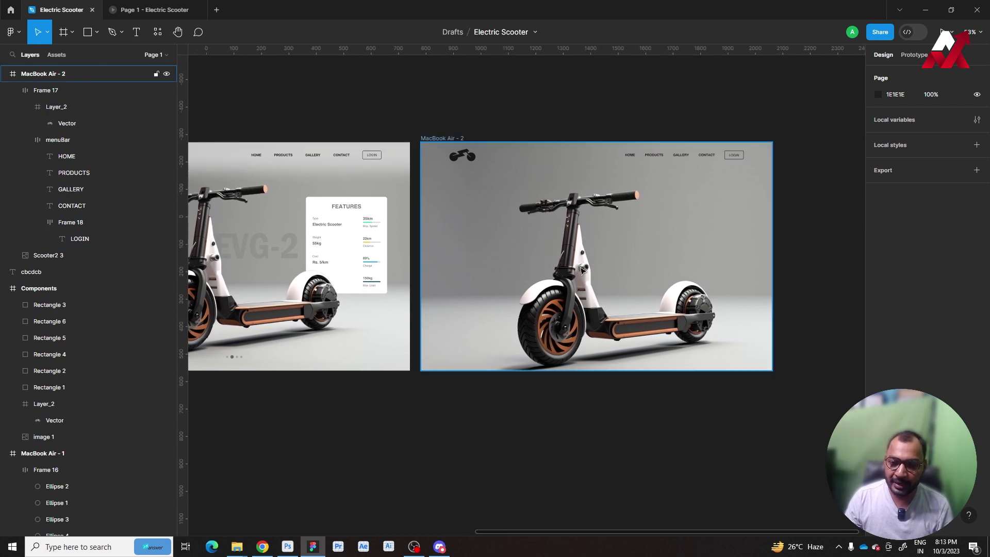
pyautogui.click(559, 166)
pyautogui.click(488, 373)
pyautogui.scroll(5, 414, 283)
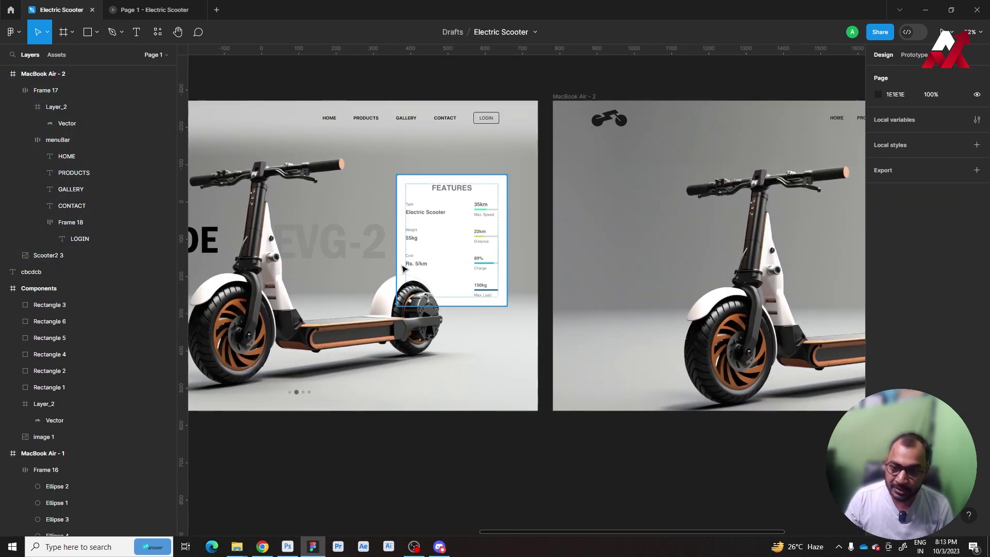
pyautogui.scroll(-2, 403, 268)
pyautogui.hscroll(4, 528, 285)
pyautogui.click(609, 308)
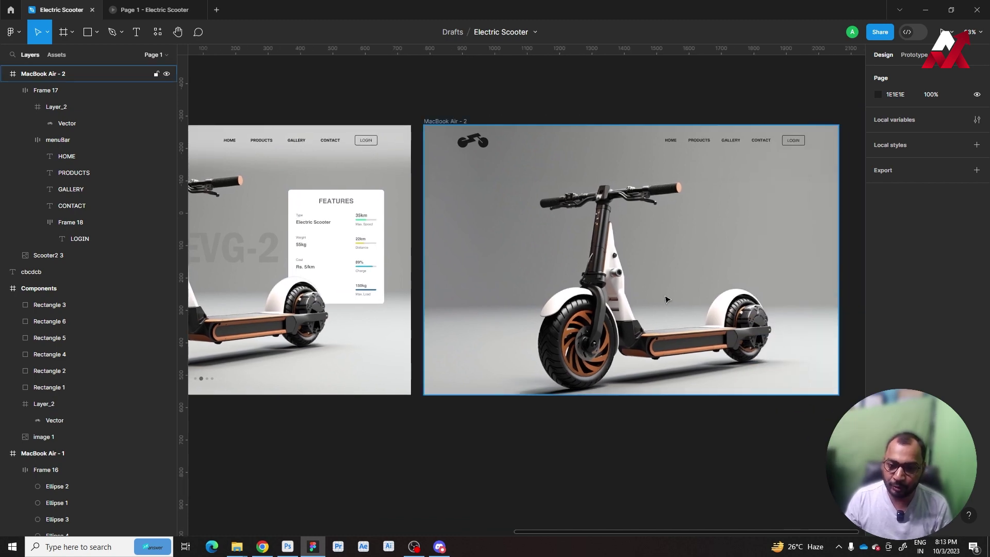
# Step: Place a scooter photo in MacBook Air - 2, then undo the placement
pyautogui.hotkey('ctrl', 'shift', 'k')
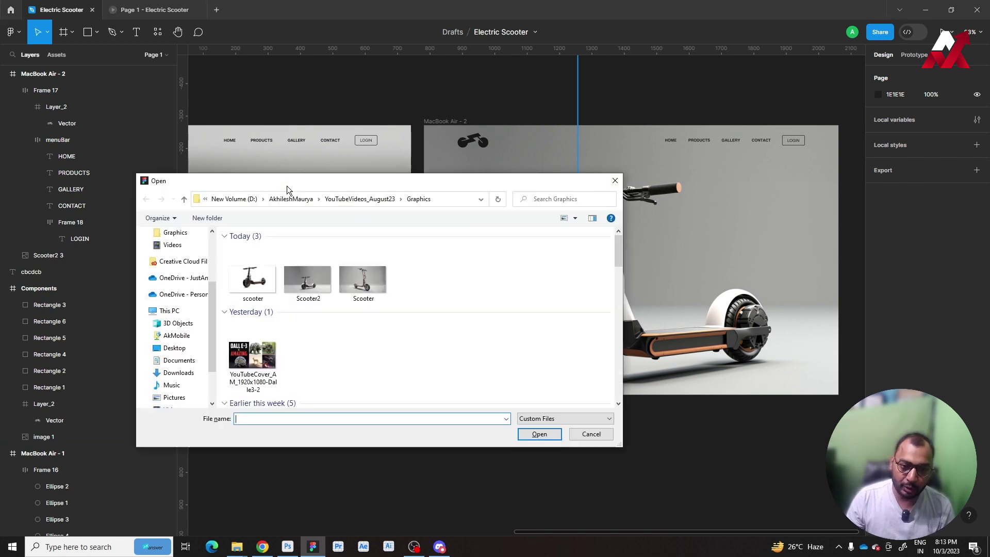
pyautogui.doubleClick(256, 292)
pyautogui.click(555, 247)
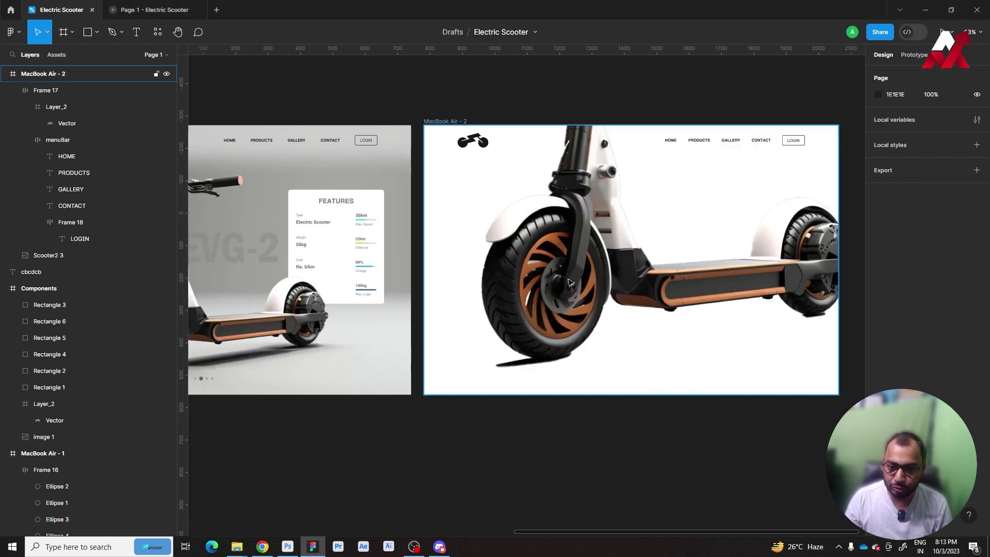
pyautogui.scroll(-3, 618, 299)
pyautogui.scroll(2, 614, 206)
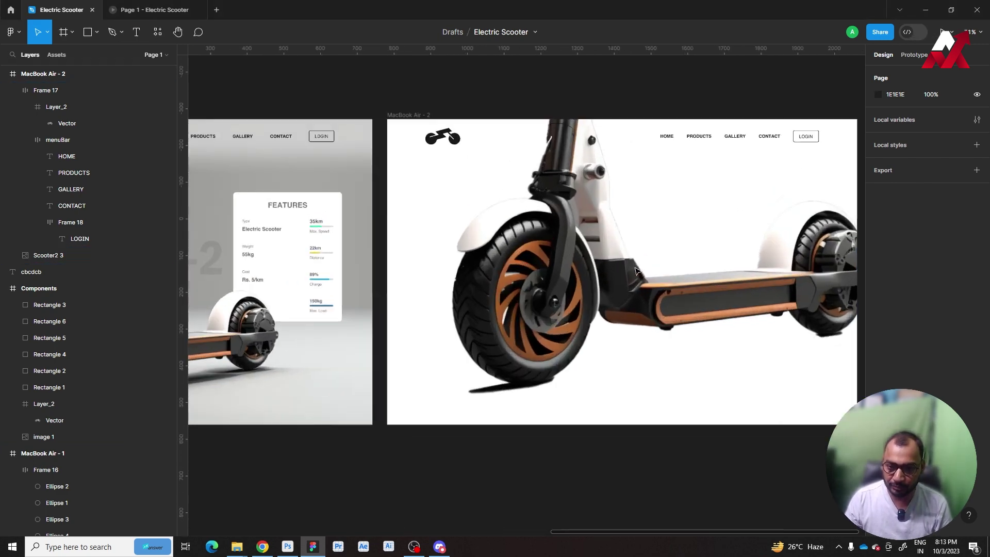
pyautogui.scroll(-2, 610, 95)
pyautogui.hotkey('ctrl', 'z')
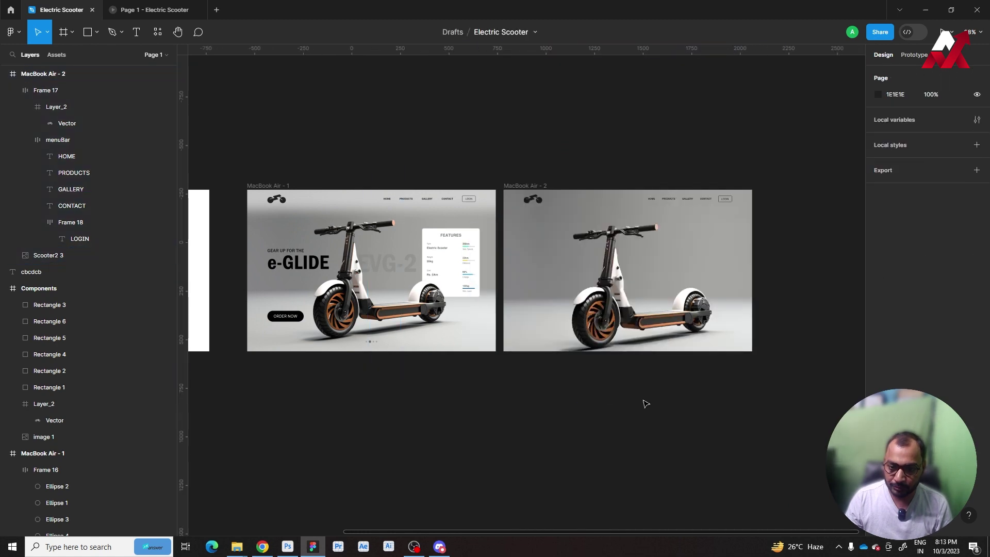
# Step: Re-import the scooter image and position it inside MacBook Air - 2
pyautogui.hotkey('ctrl', 'shift', 'k')
pyautogui.doubleClick(253, 279)
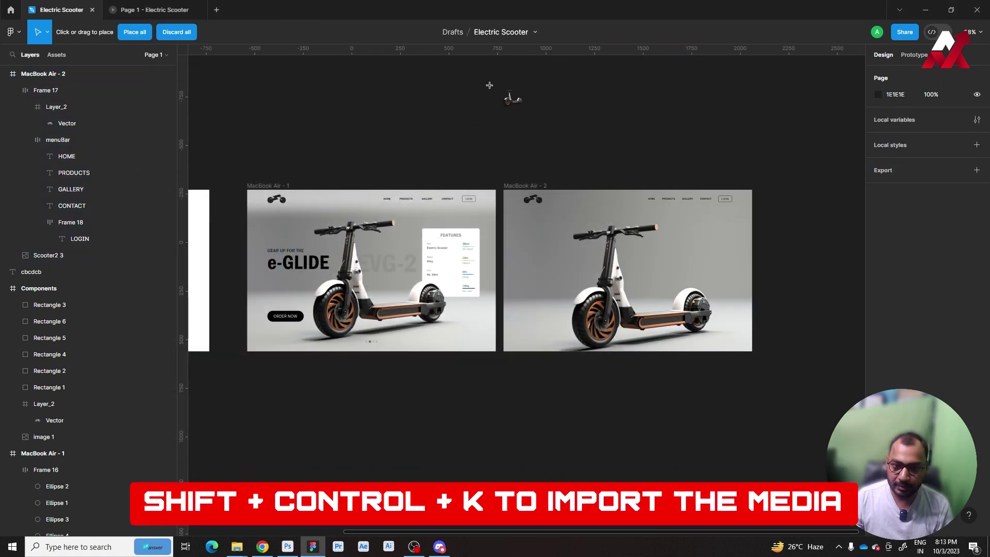
pyautogui.click(522, 96)
pyautogui.moveTo(522, 96); pyautogui.dragTo(581, 367)
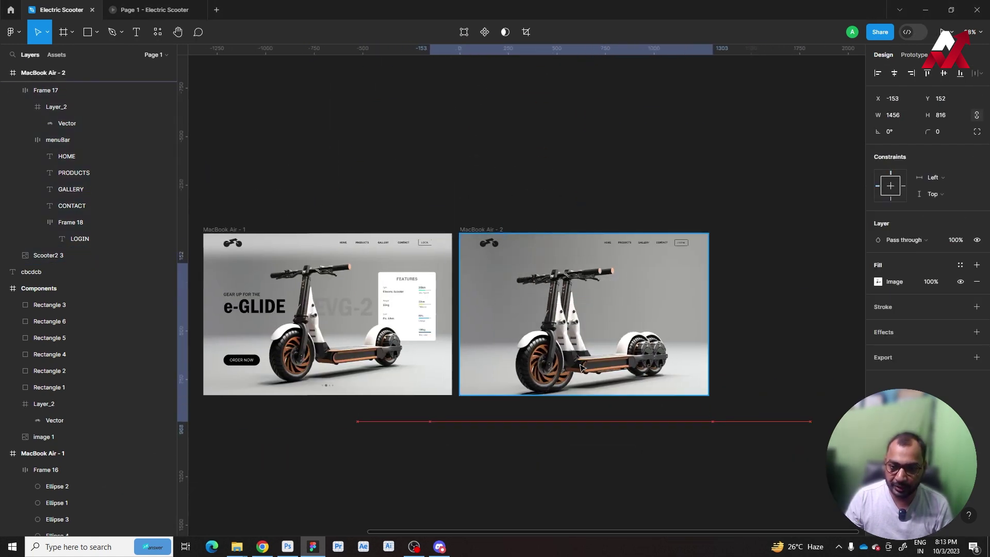
pyautogui.keyDown('ctrl'); pyautogui.scroll(5, 582, 367); pyautogui.keyUp('ctrl')
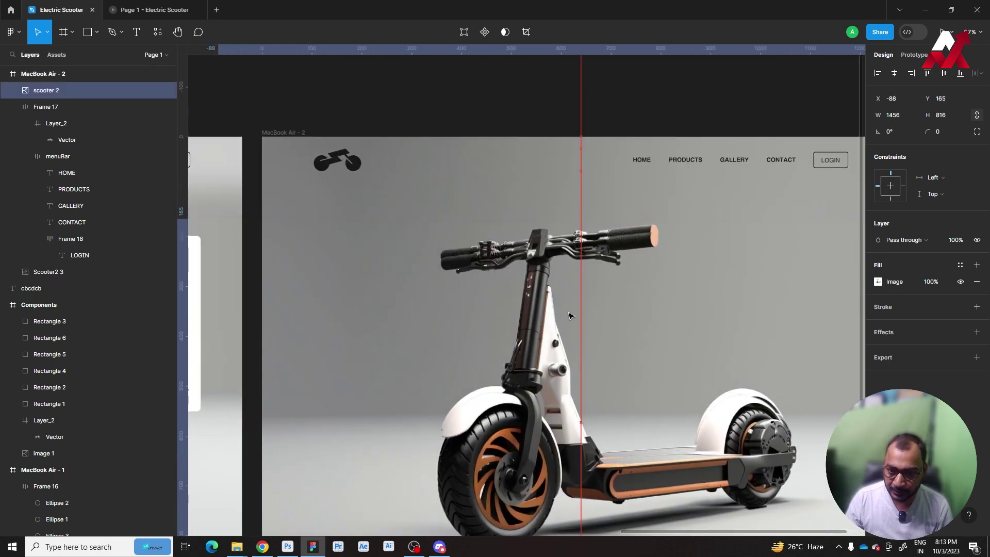
pyautogui.moveTo(581, 368); pyautogui.dragTo(571, 310)
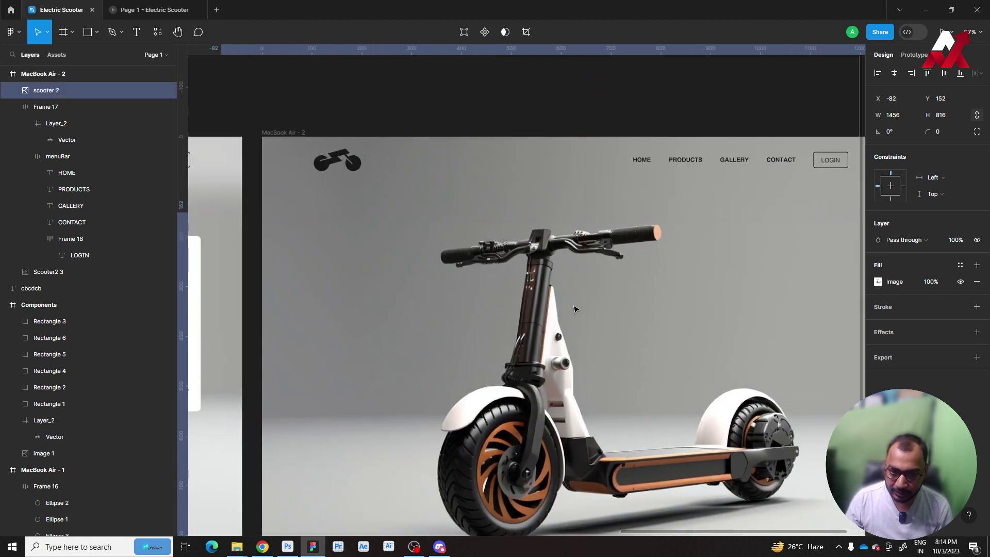
pyautogui.scroll(-5, 545, 309)
pyautogui.click(771, 314)
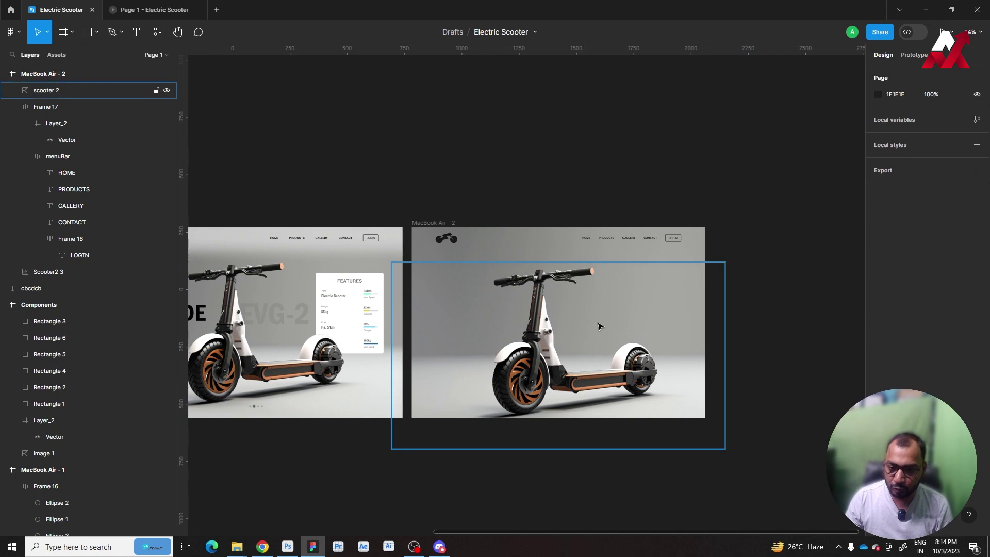
pyautogui.click(570, 334)
pyautogui.click(767, 327)
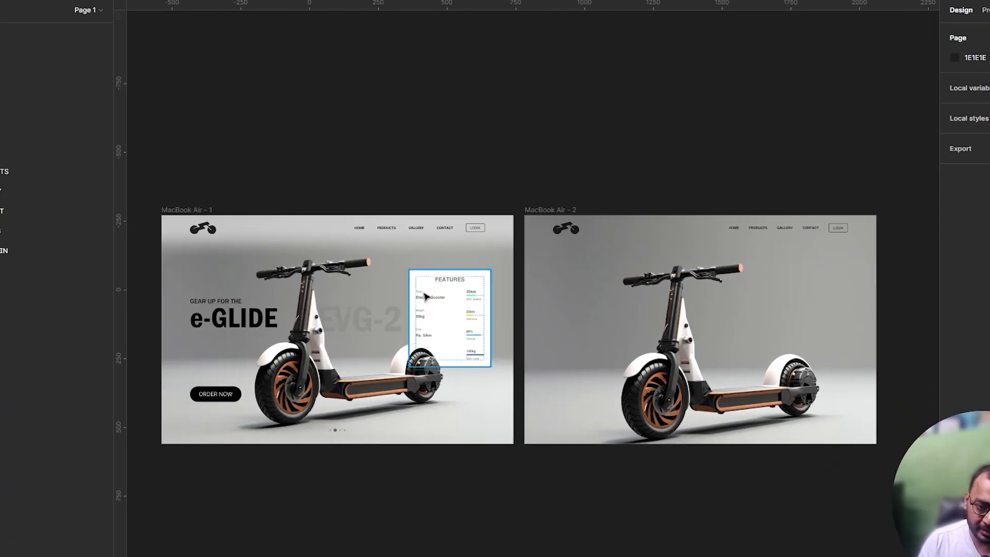
pyautogui.scroll(3, 425, 296)
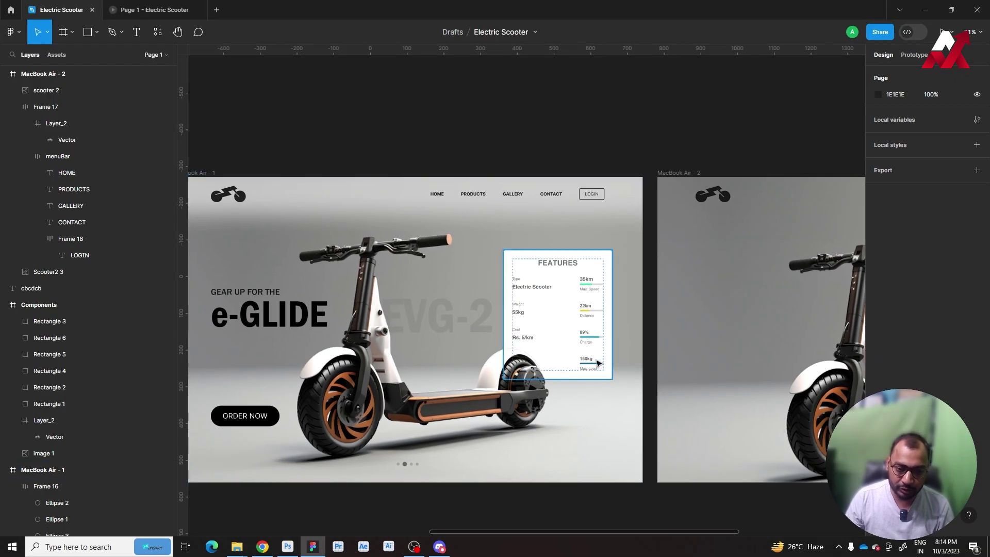
pyautogui.hscroll(2, 629, 345)
pyautogui.hscroll(5, 660, 331)
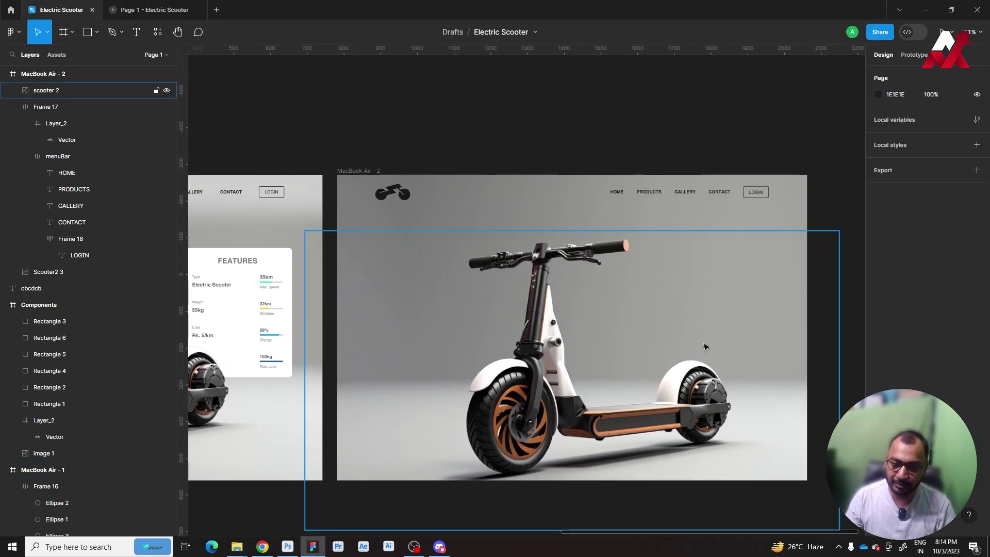
pyautogui.scroll(-1, 665, 325)
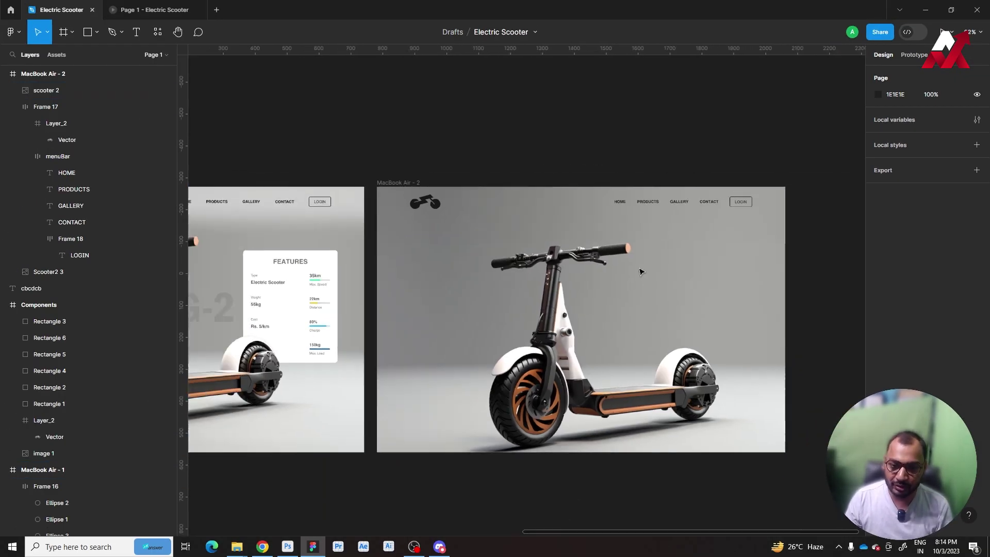
pyautogui.click(725, 202)
pyautogui.click(745, 130)
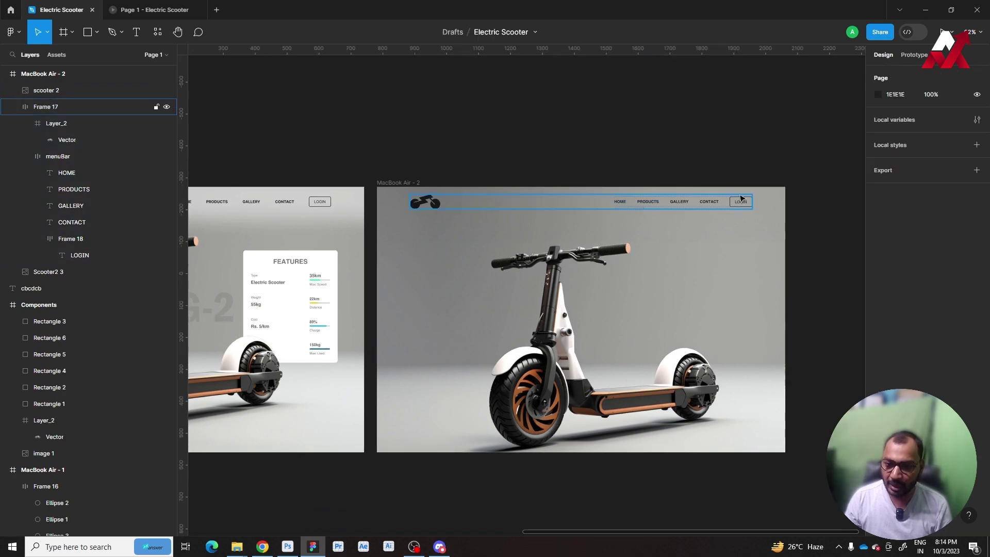
pyautogui.hscroll(-3, 694, 154)
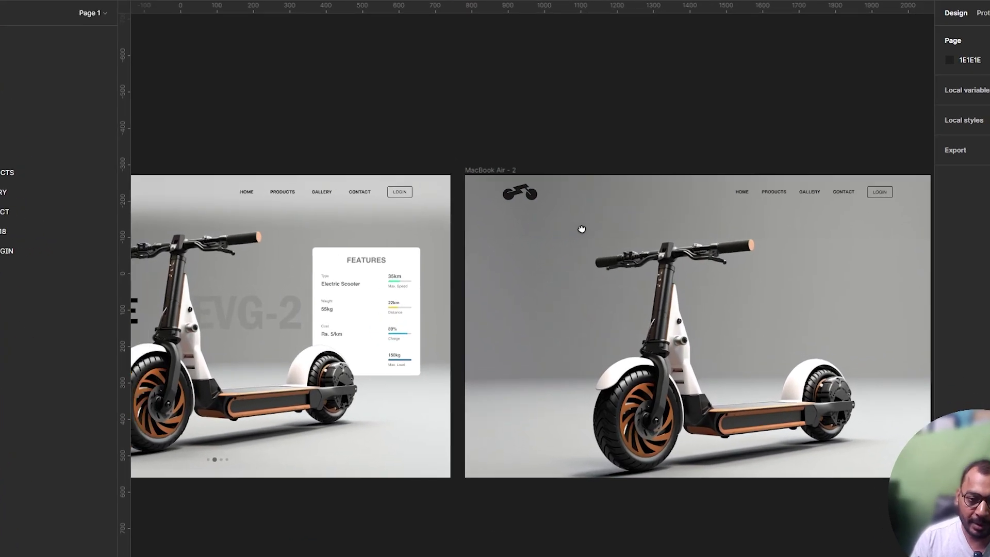
pyautogui.click(733, 193)
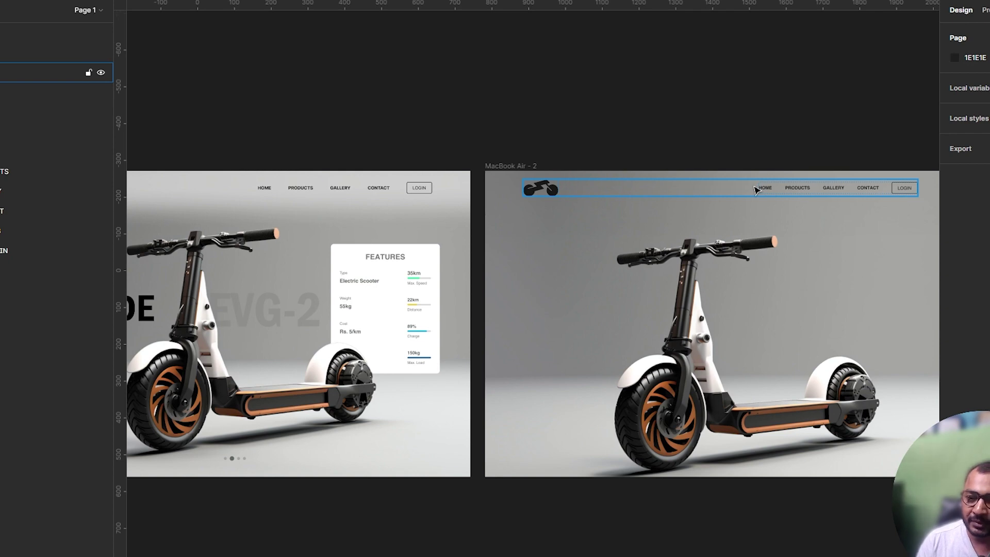
pyautogui.click(772, 205)
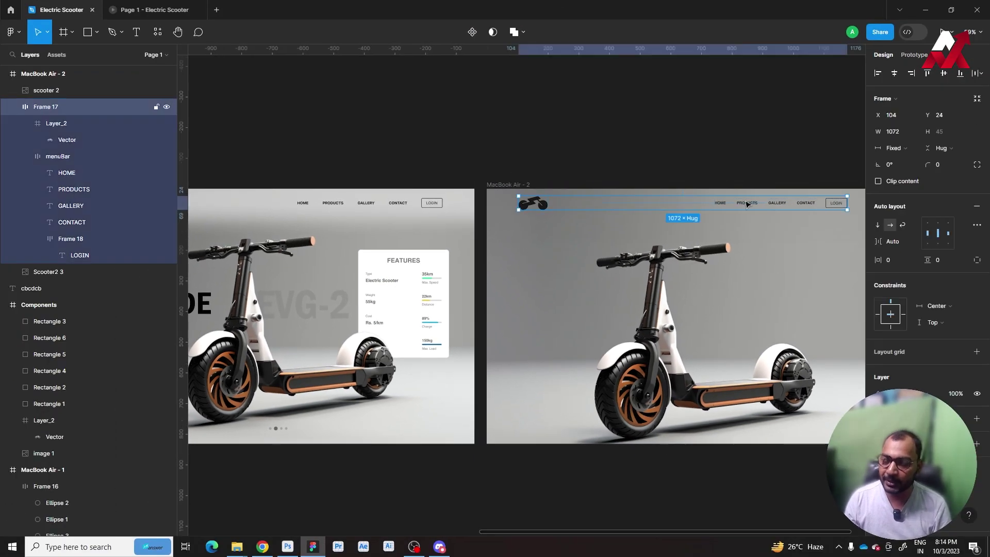
pyautogui.click(573, 122)
pyautogui.click(550, 178)
pyautogui.click(576, 147)
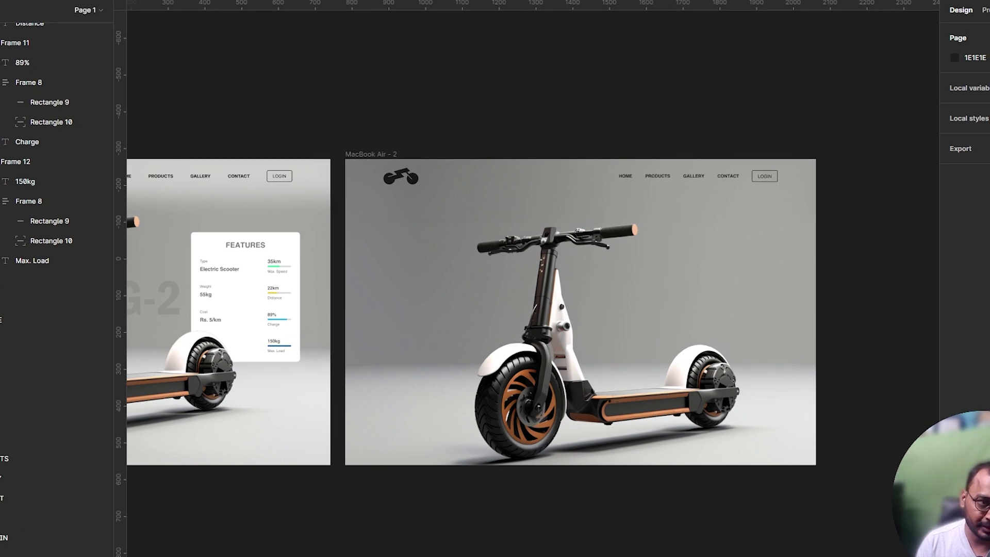
# Step: Draw a rectangle across the top of MacBook Air - 2, aligned to the frame top
pyautogui.moveTo(361, 208); pyautogui.dragTo(816, 239)
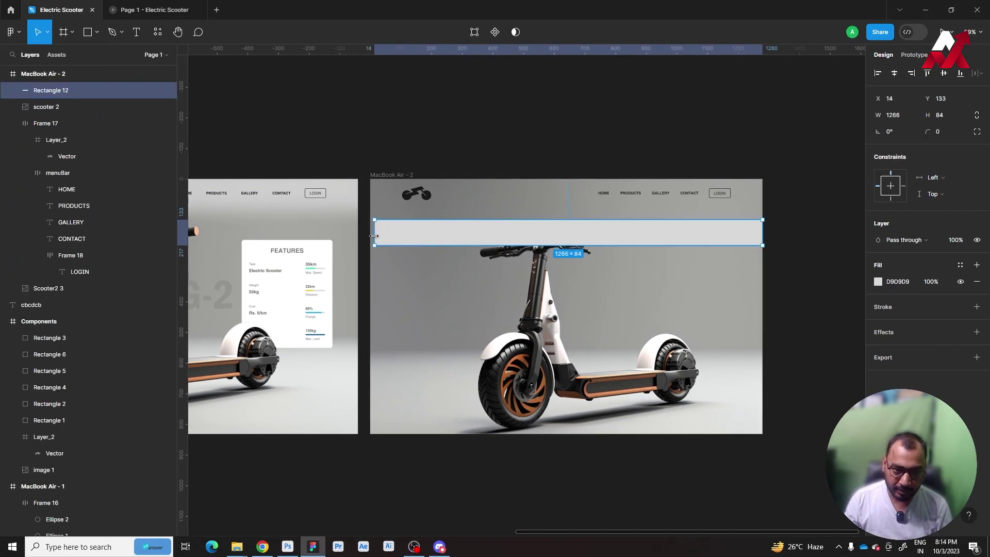
pyautogui.moveTo(372, 236); pyautogui.dragTo(373, 236)
pyautogui.moveTo(575, 220); pyautogui.dragTo(576, 207)
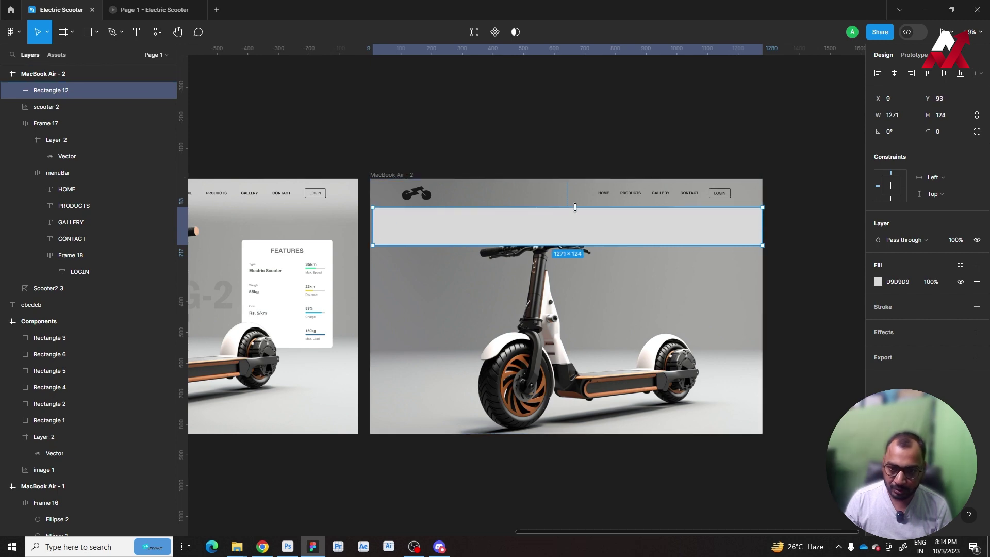
pyautogui.click(926, 74)
pyautogui.click(784, 122)
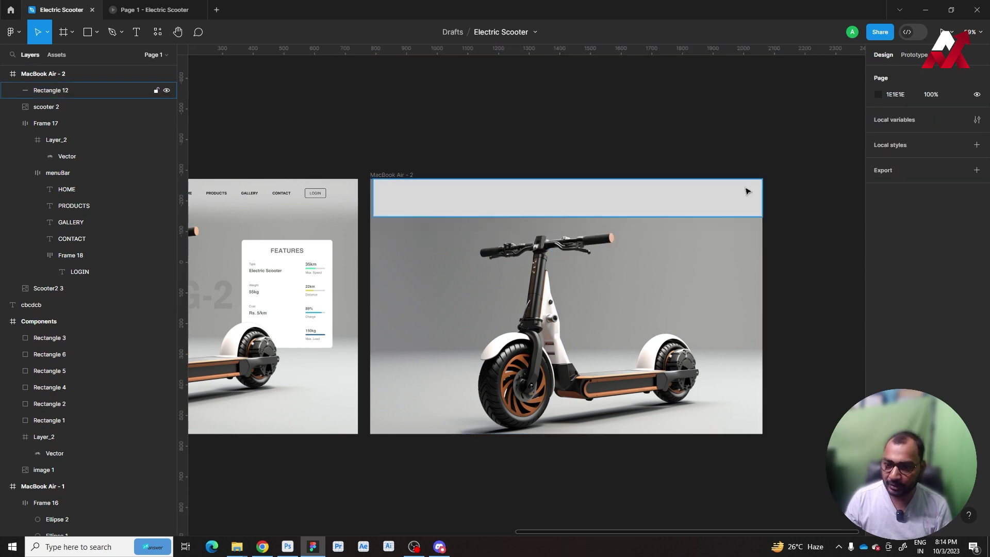
pyautogui.click(751, 190)
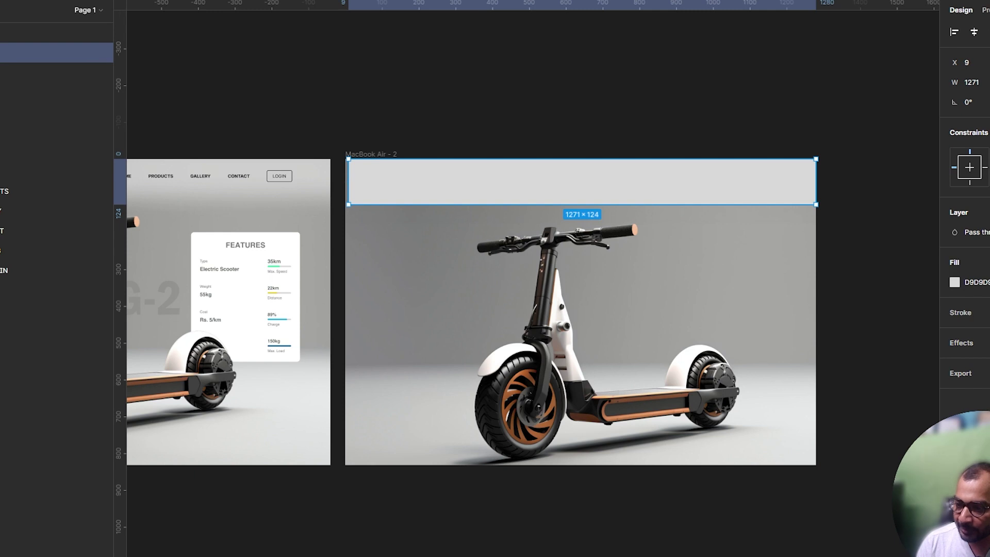
# Step: Give the rectangle a layer blur effect and a white FFFFFF fill
pyautogui.click(987, 343)
pyautogui.click(980, 363)
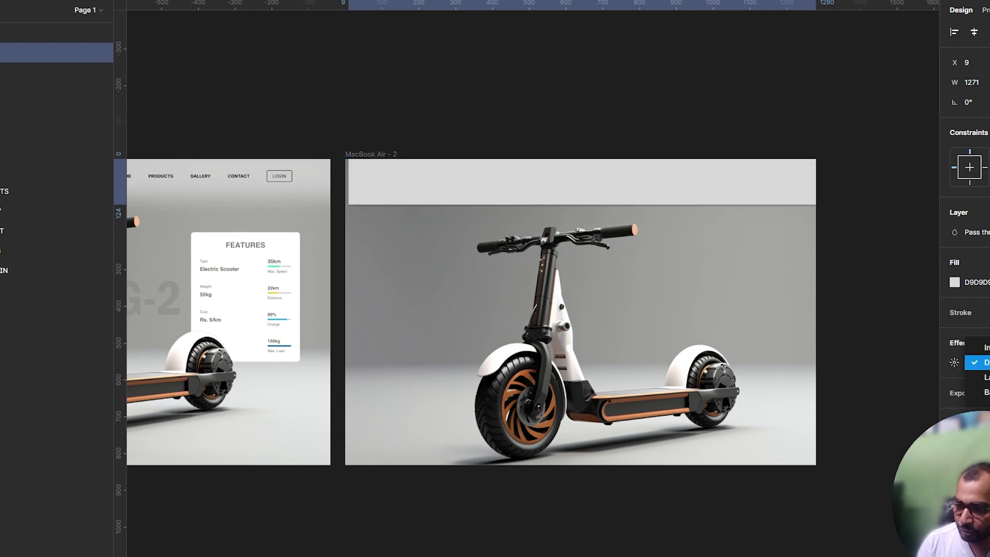
pyautogui.click(987, 386)
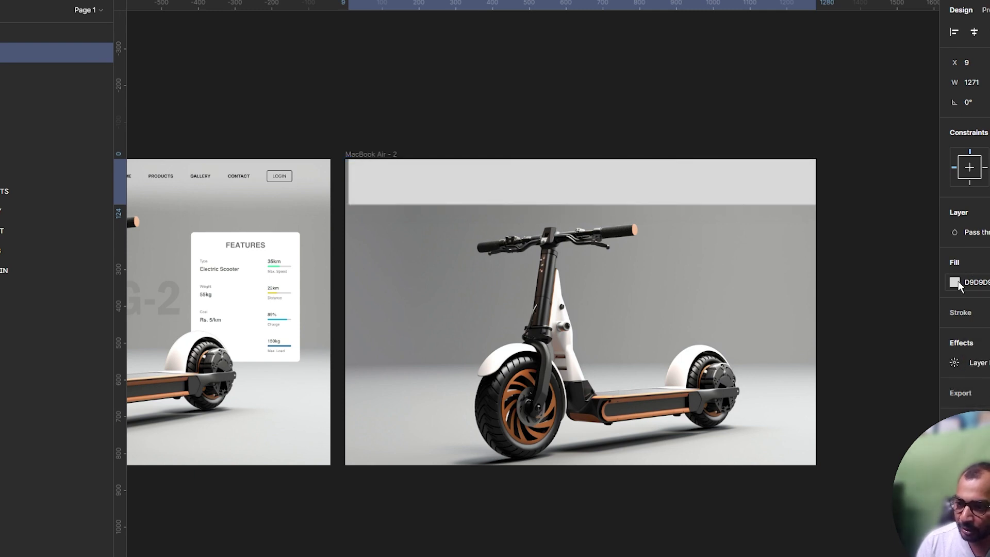
pyautogui.click(954, 282)
pyautogui.moveTo(804, 279); pyautogui.dragTo(758, 265)
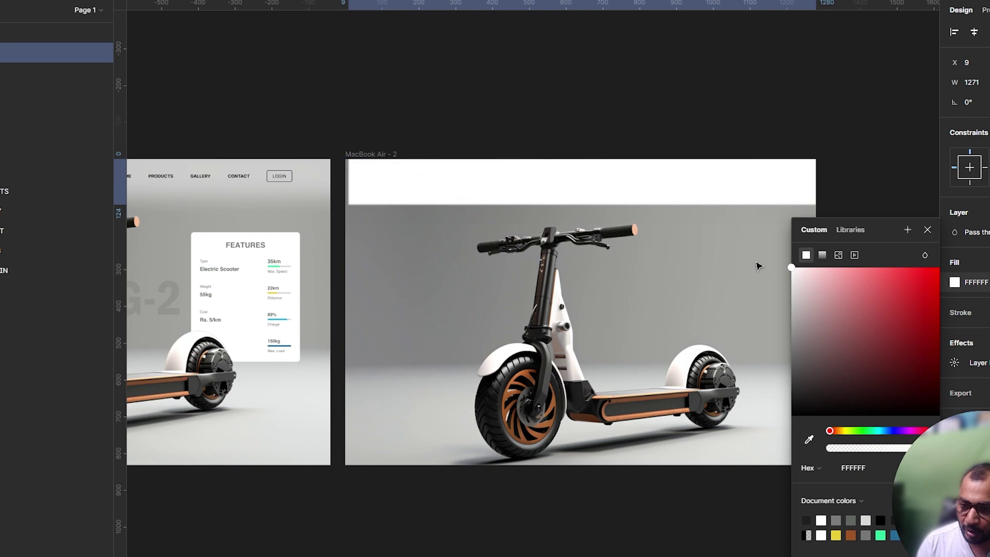
pyautogui.click(926, 232)
# Step: Widen the rectangle past both frame sides, make it taller, and raise the blur to 68
pyautogui.scroll(2, 855, 199)
pyautogui.click(762, 215)
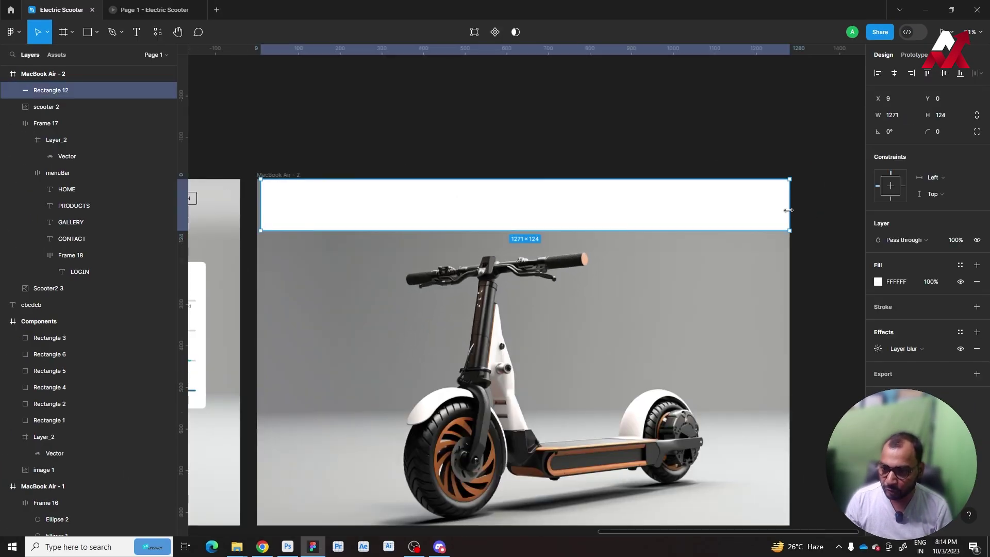
pyautogui.moveTo(789, 210); pyautogui.dragTo(824, 203)
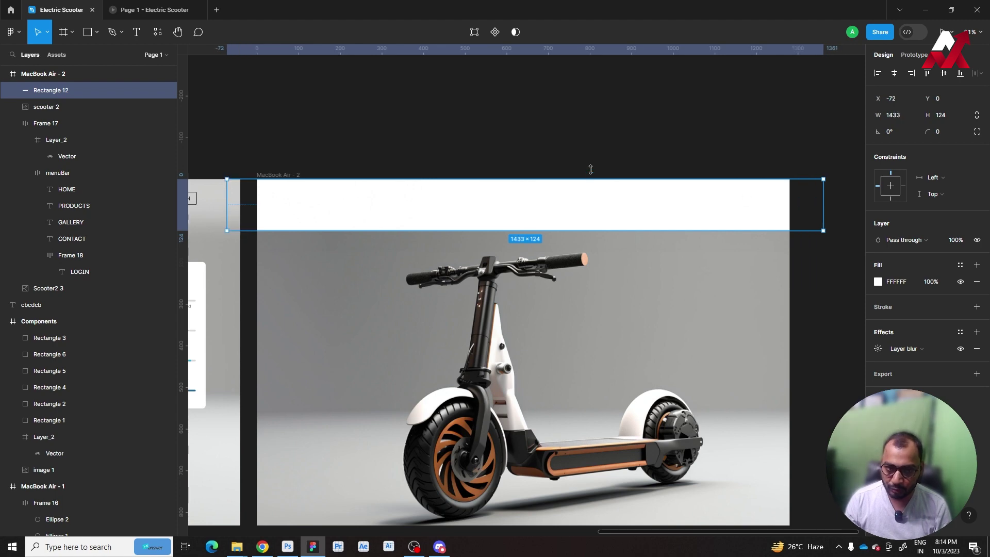
pyautogui.moveTo(591, 169); pyautogui.dragTo(591, 154)
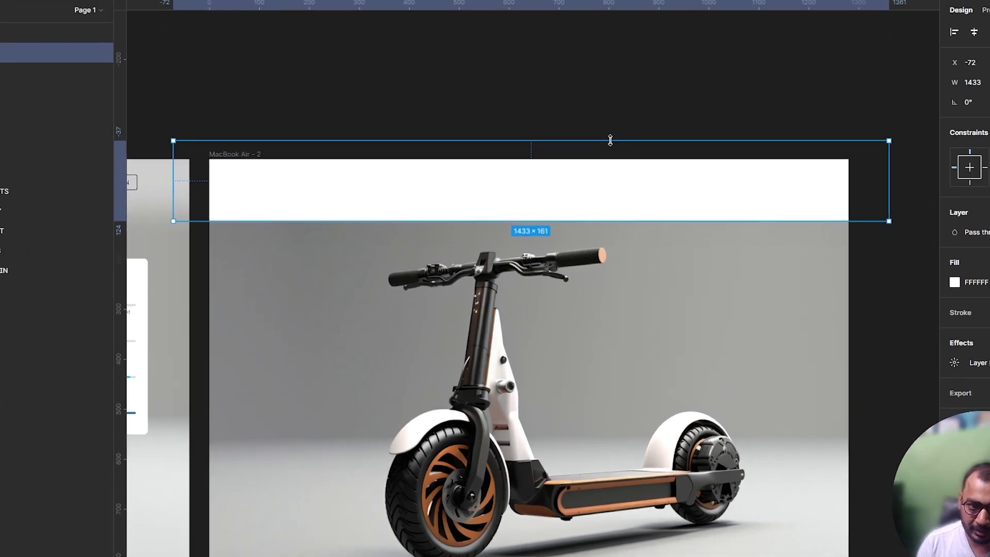
pyautogui.click(955, 363)
pyautogui.moveTo(805, 392); pyautogui.dragTo(961, 392)
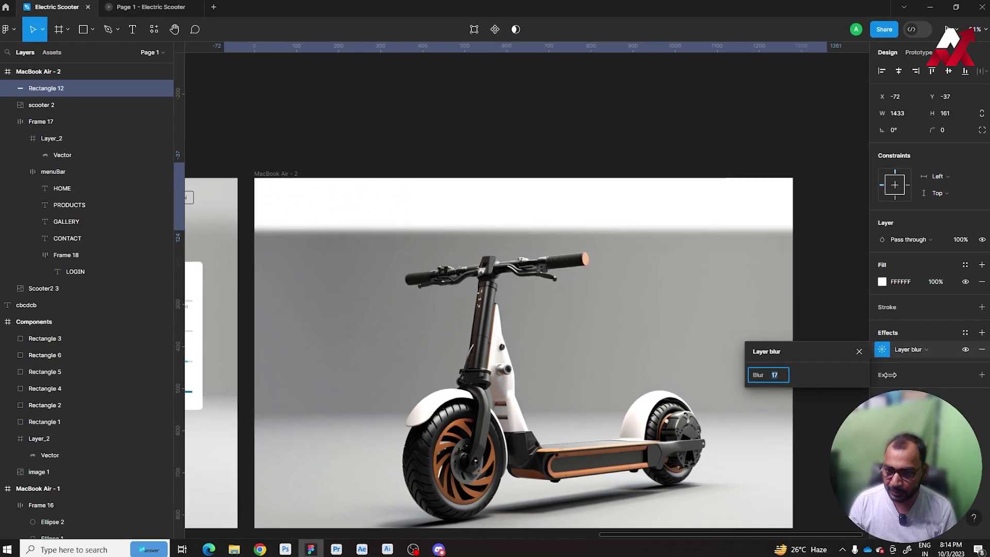
pyautogui.moveTo(888, 375)
pyautogui.mouseDown()
pyautogui.moveTo(418, 342)
pyautogui.moveTo(797, 352)
pyautogui.mouseUp()
# Step: Select the blurred header rectangle and try opacity values between 10% and 80%
pyautogui.click(810, 86)
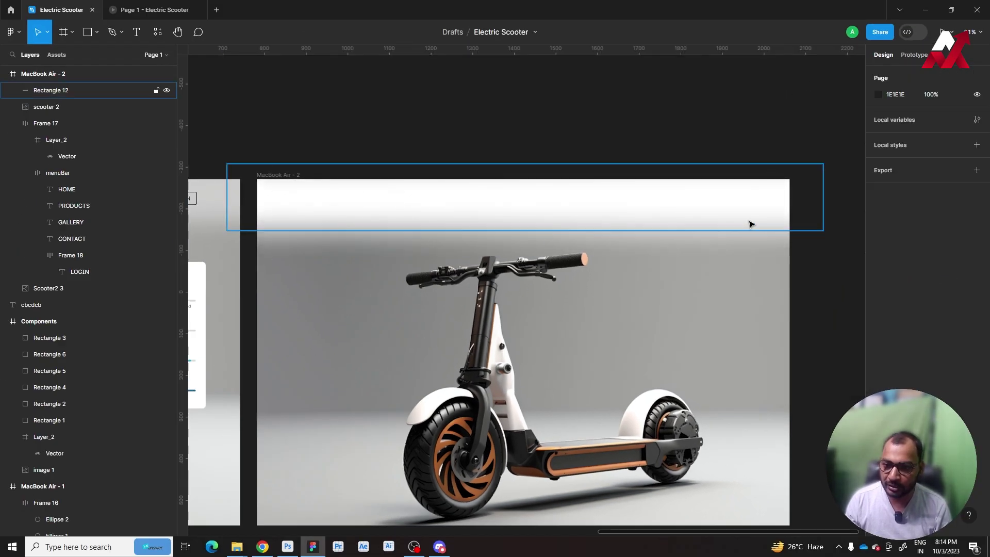
pyautogui.click(748, 212)
pyautogui.doubleClick(747, 206)
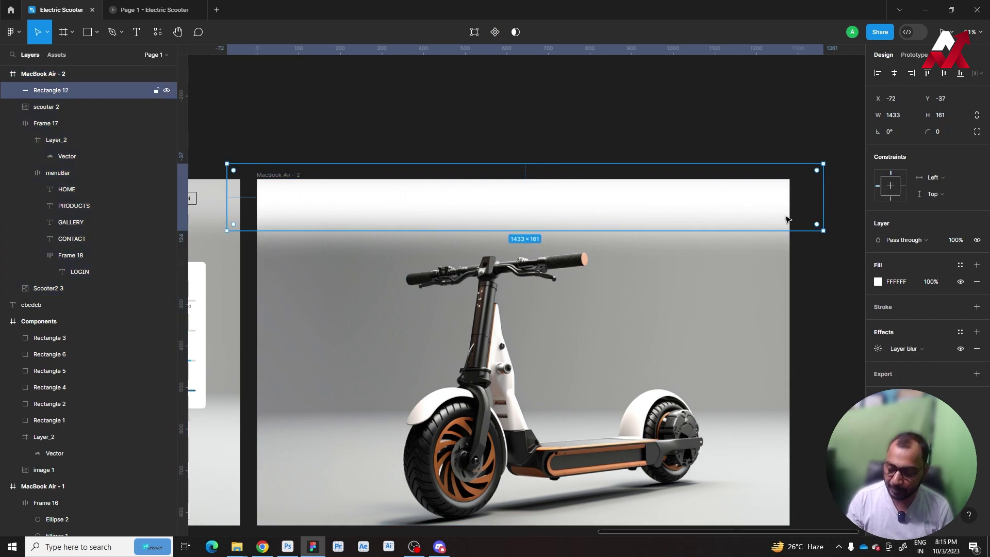
pyautogui.press('5')
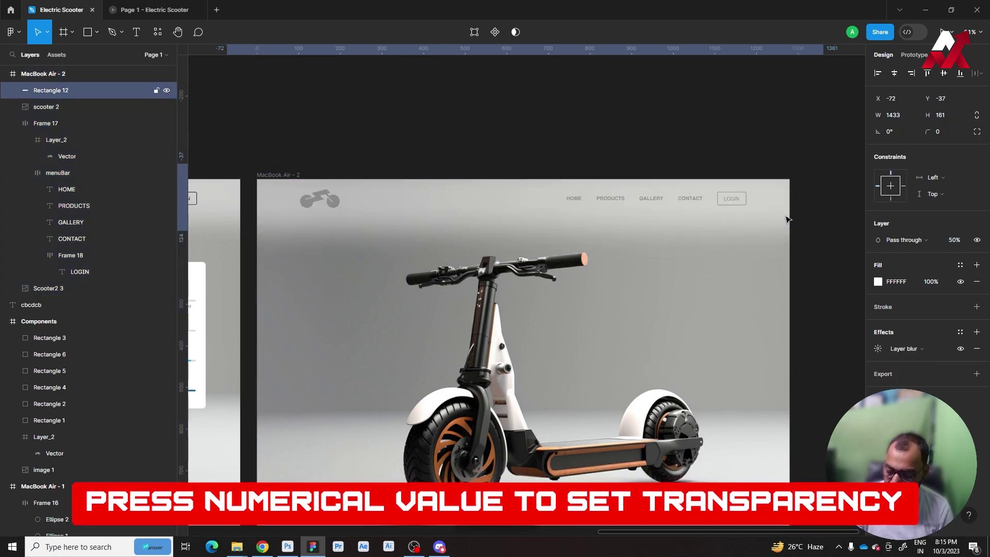
pyautogui.press('6')
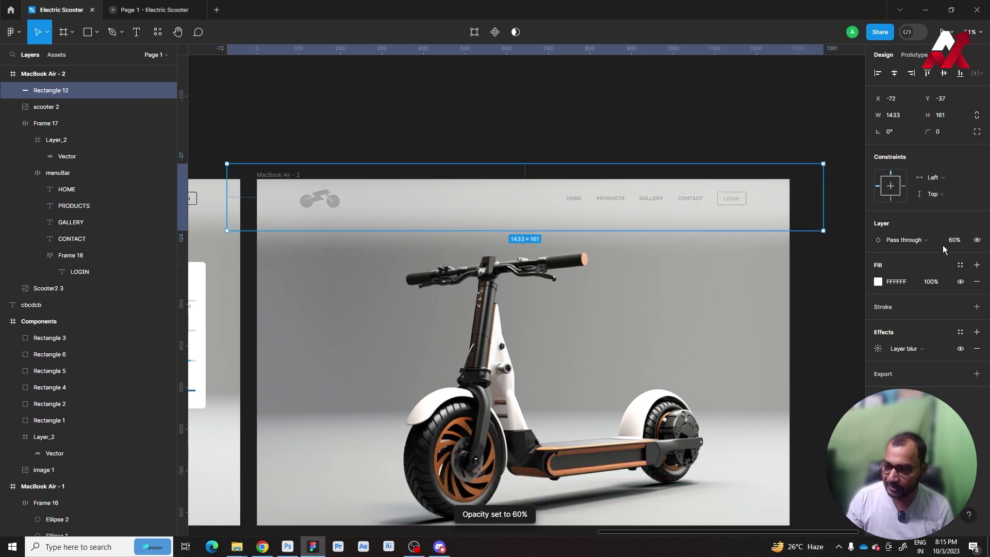
pyautogui.press('7')
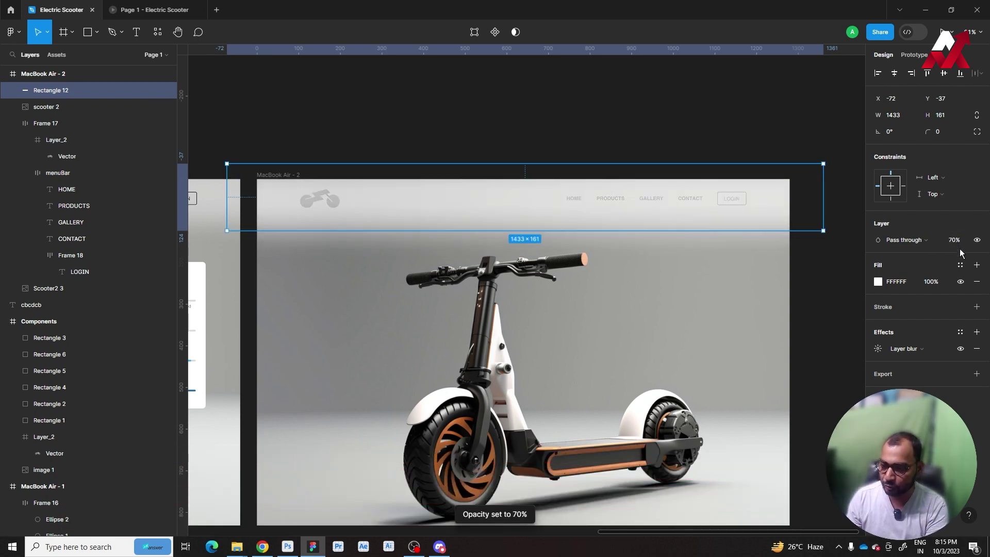
pyautogui.press('1')
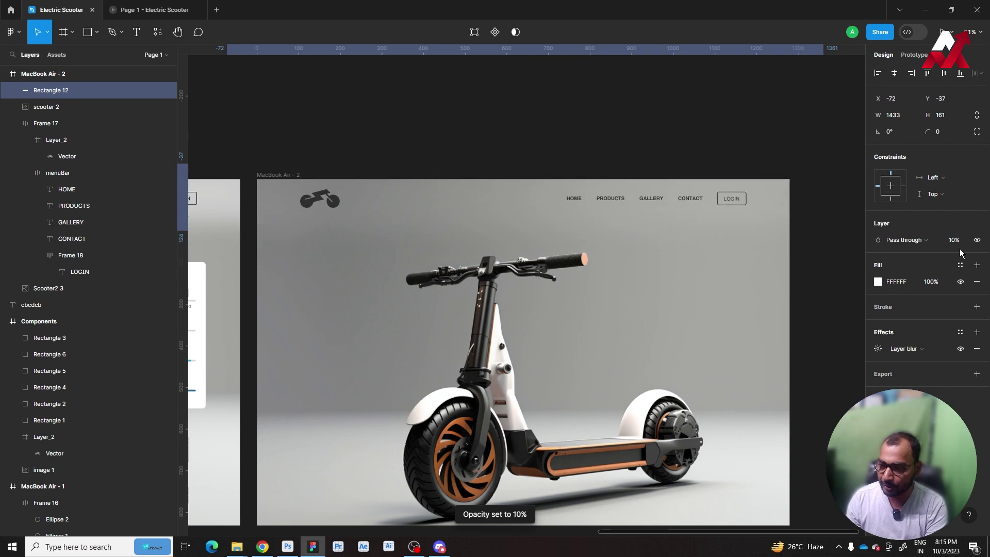
pyautogui.press('2')
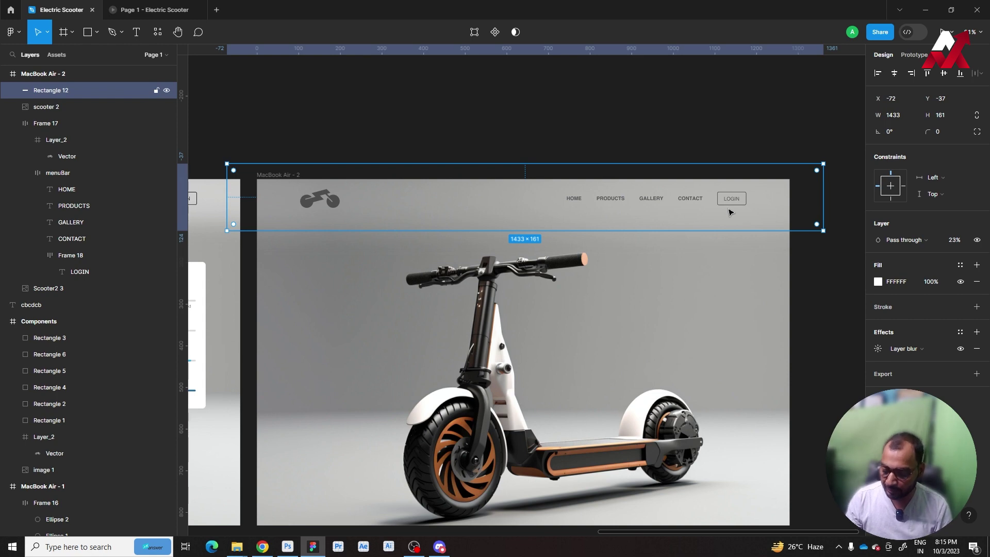
pyautogui.press('5')
pyautogui.press('8')
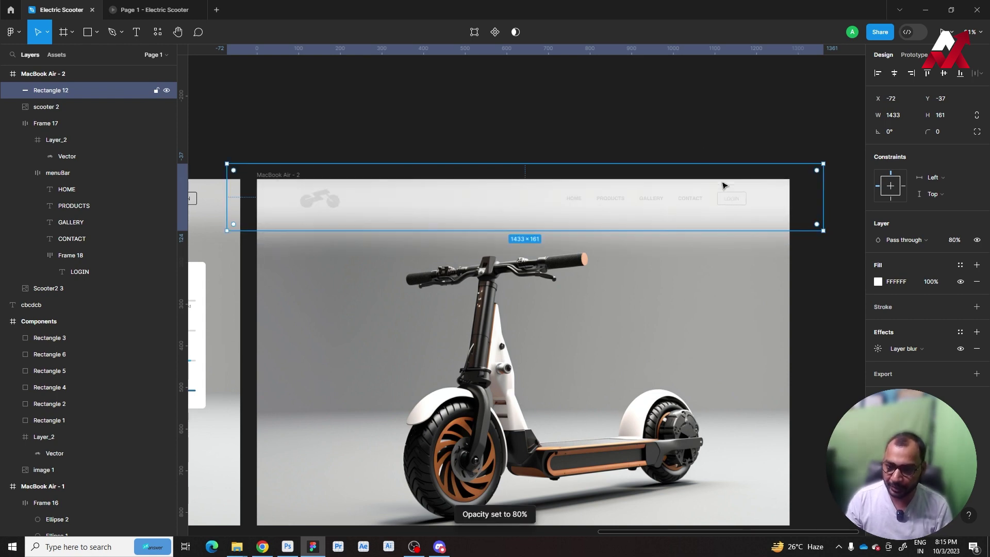
# Step: Send the white strip behind the menu bar and set its opacity to 60%
pyautogui.click(691, 136)
pyautogui.click(730, 201)
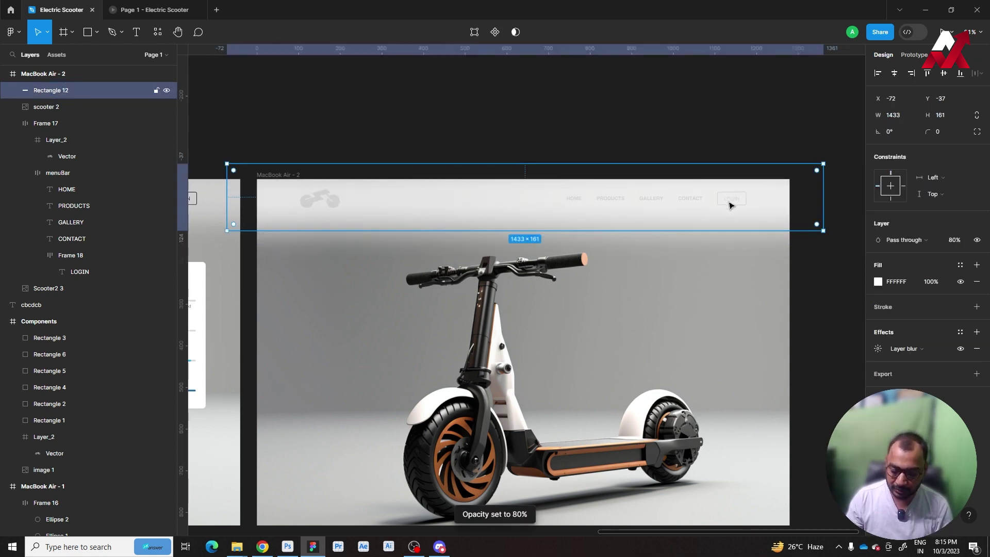
pyautogui.hotkey('ctrl', 'shift', '[')
pyautogui.keyDown('shift'); pyautogui.click(730, 205); pyautogui.keyUp('shift')
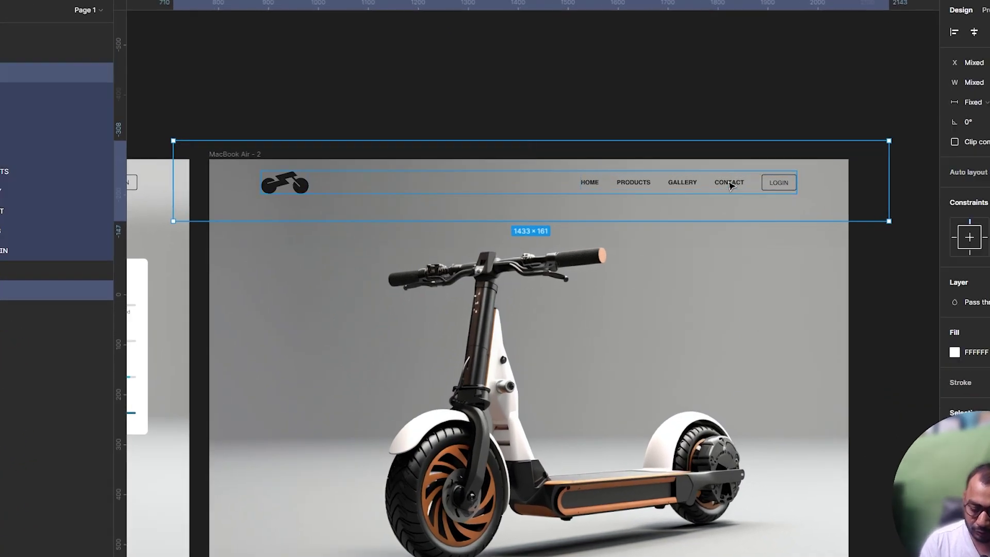
pyautogui.click(729, 84)
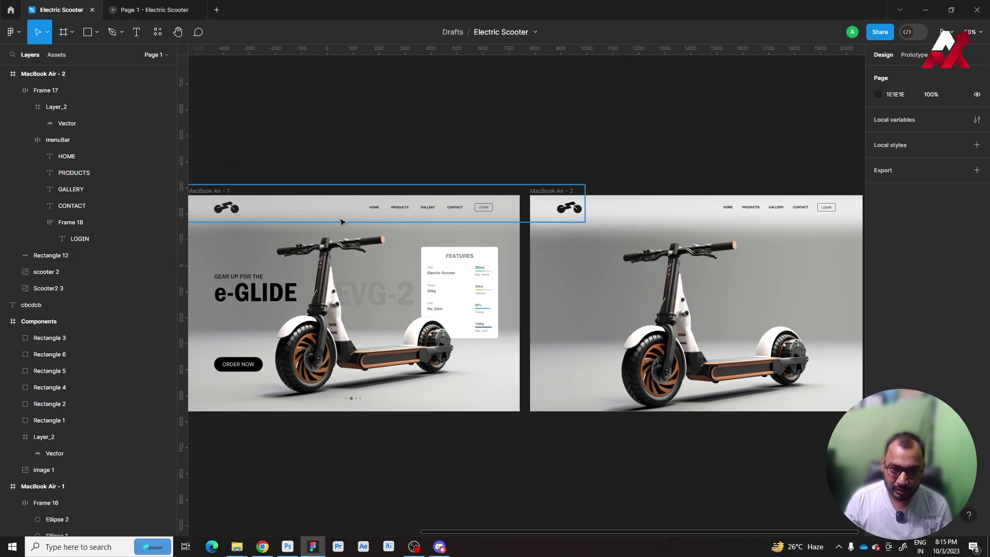
pyautogui.moveTo(340, 222); pyautogui.dragTo(563, 228)
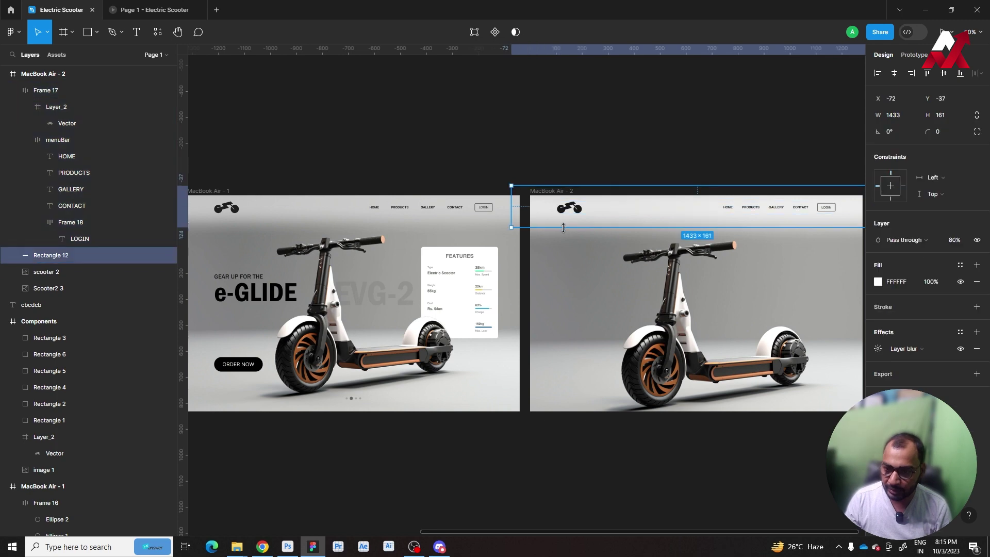
pyautogui.press('7')
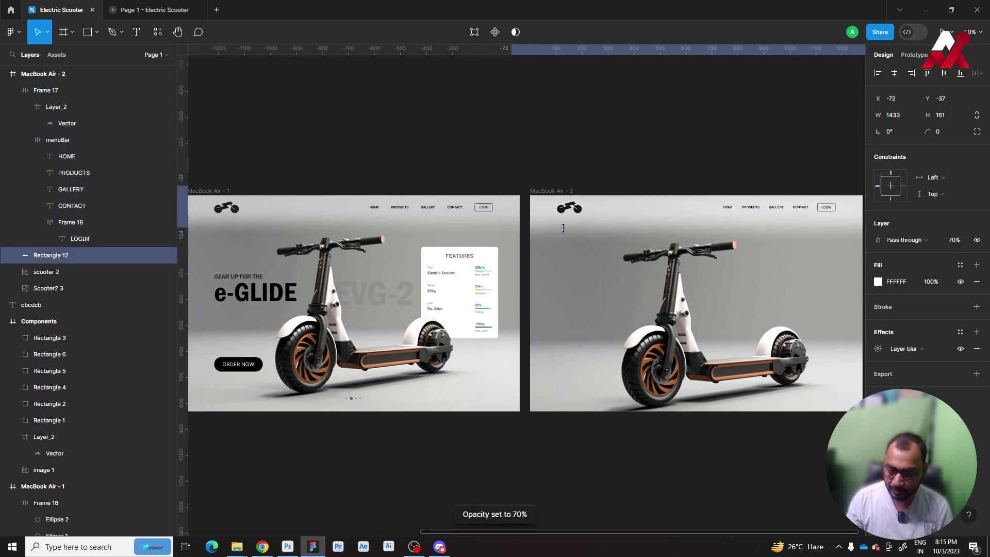
pyautogui.press('6')
pyautogui.click(677, 123)
pyautogui.moveTo(743, 131); pyautogui.dragTo(545, 135)
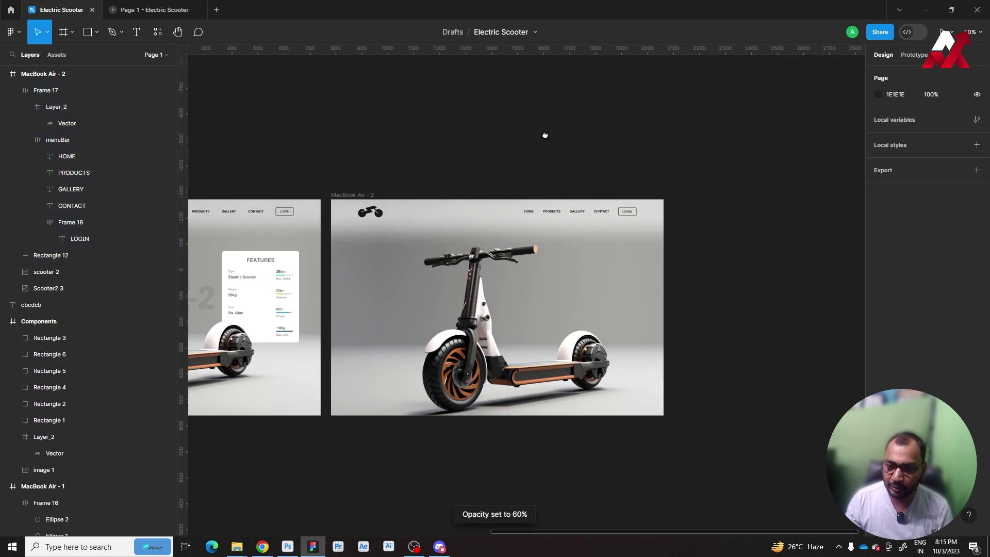
# Step: Crop the scooter 2 image's bottom, right and left edges to about 744 × 589
pyautogui.scroll(2, 507, 227)
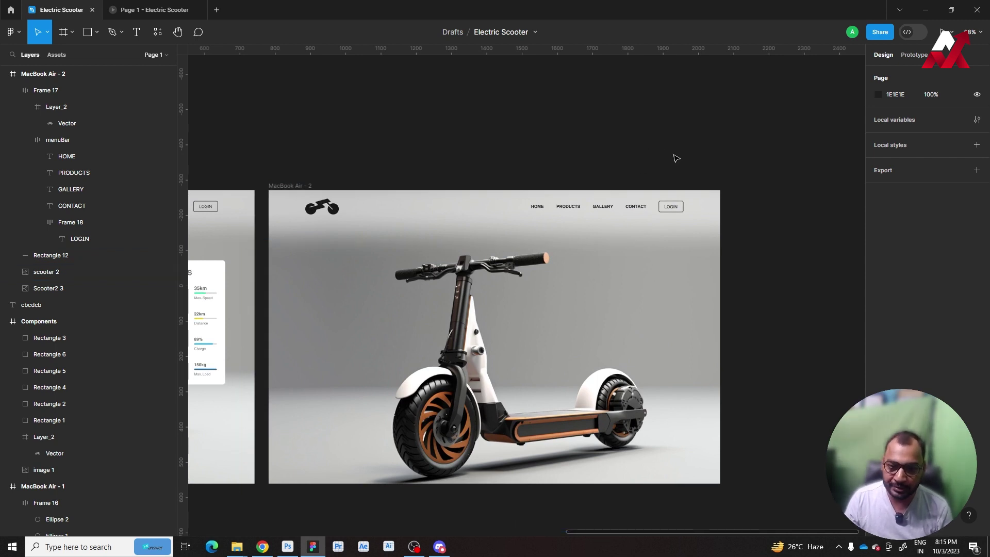
pyautogui.scroll(-1, 624, 155)
pyautogui.click(454, 204)
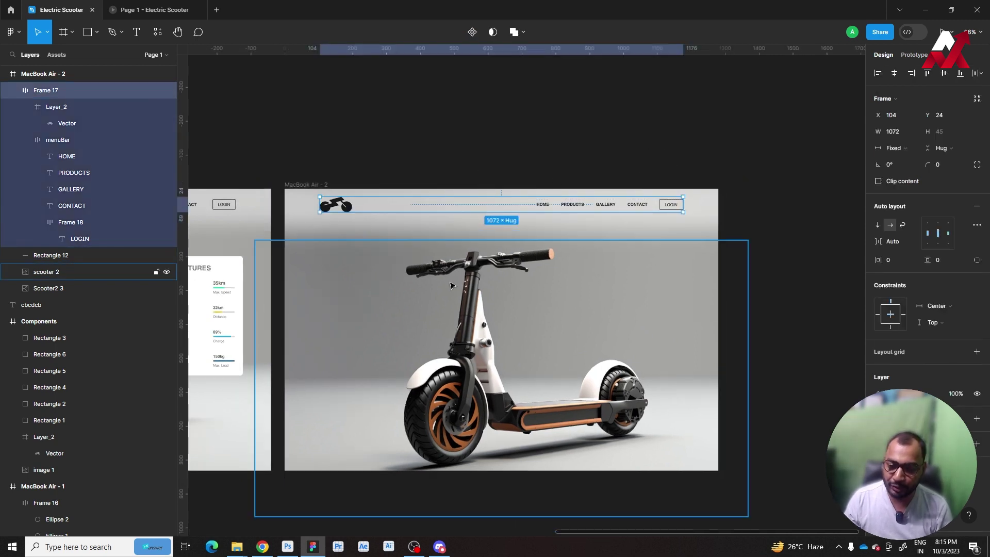
pyautogui.click(629, 339)
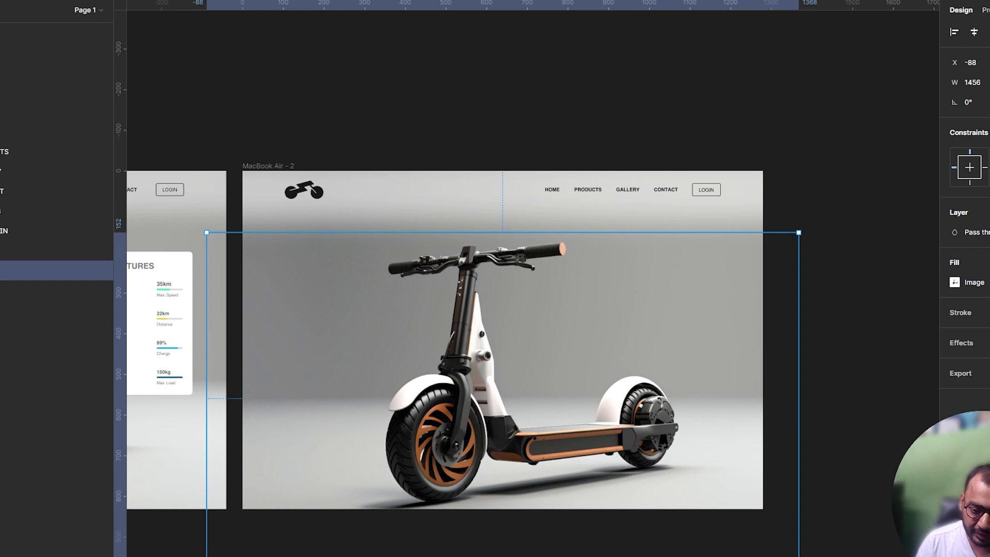
pyautogui.moveTo(546, 556); pyautogui.dragTo(546, 472)
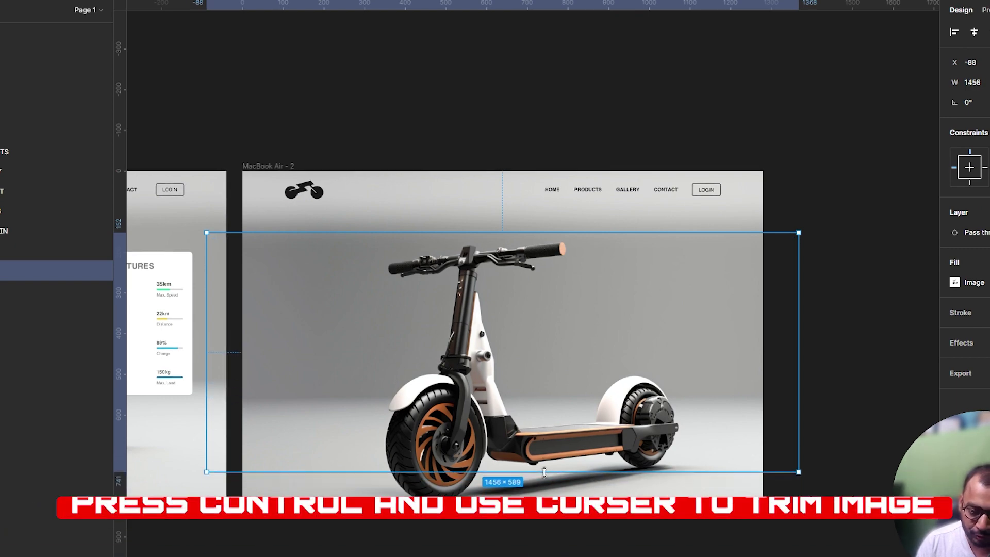
pyautogui.moveTo(798, 356); pyautogui.dragTo(688, 356)
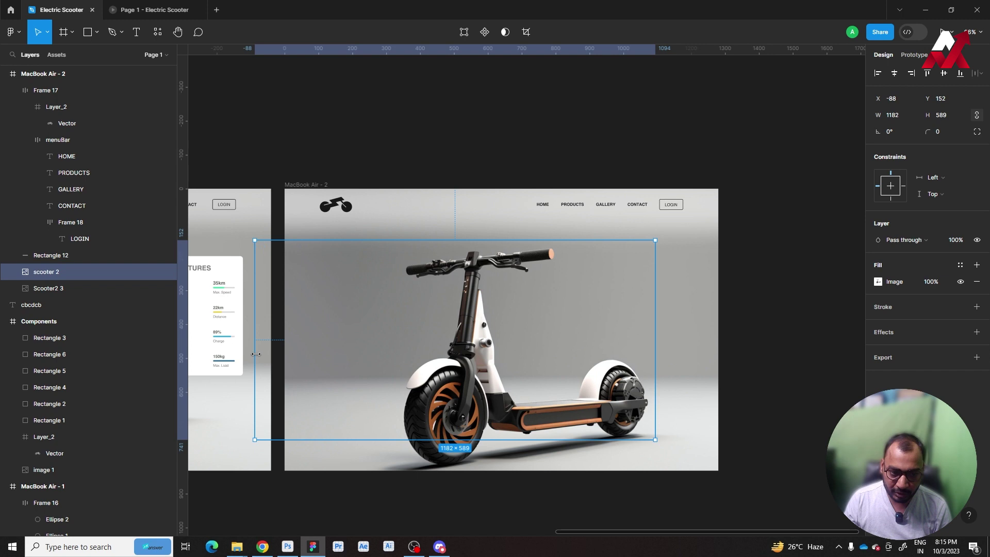
pyautogui.moveTo(255, 354); pyautogui.dragTo(396, 364)
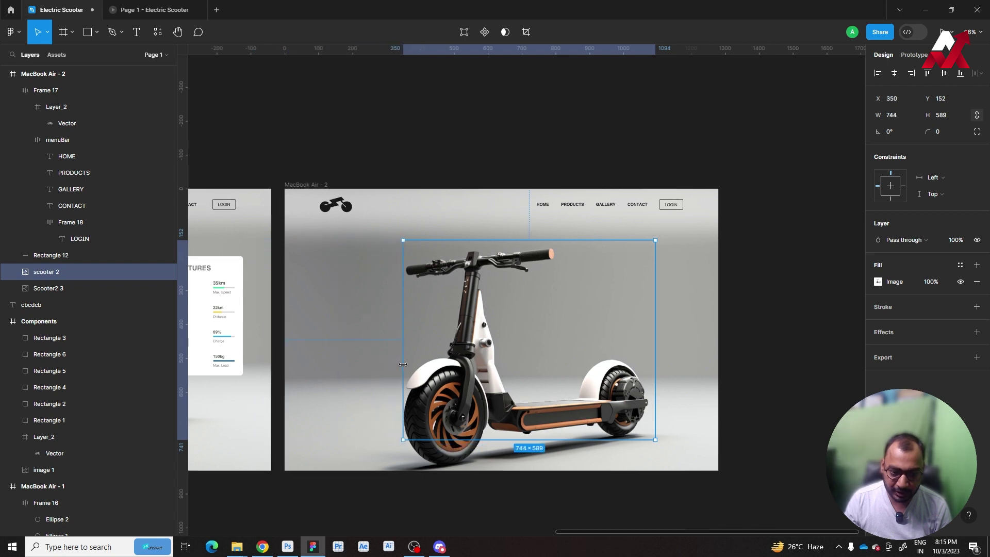
pyautogui.click(822, 250)
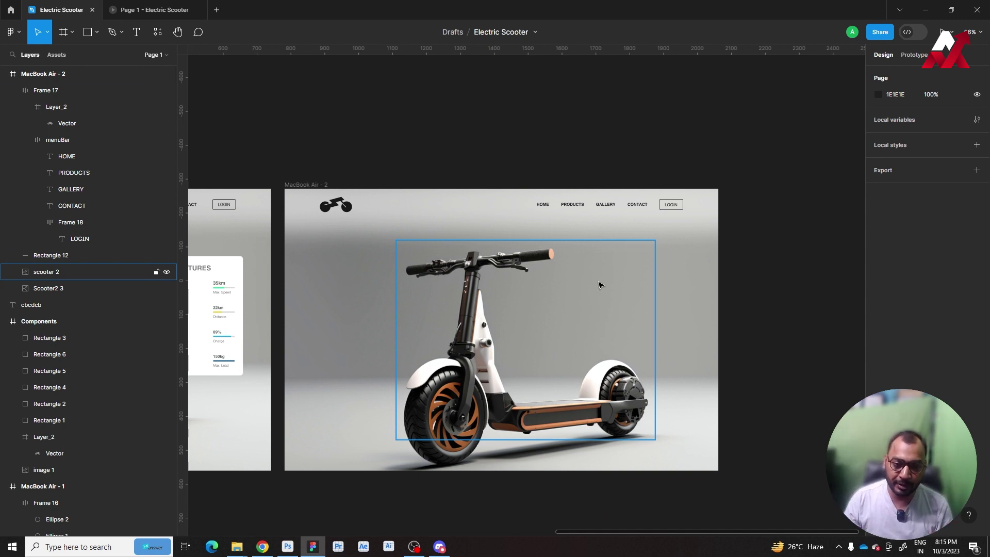
pyautogui.scroll(-2, 601, 268)
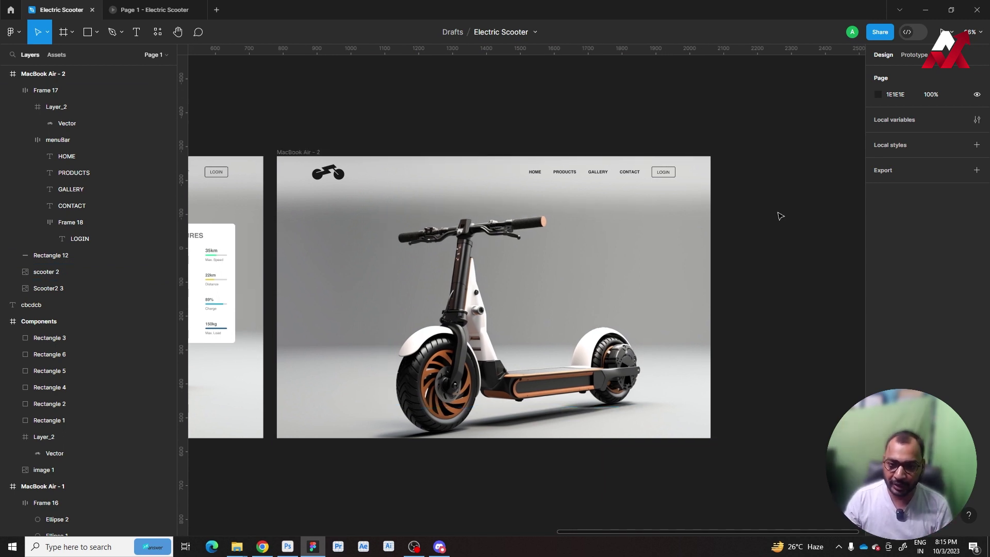
# Step: Inspect the font settings of the first frame's EVG-2 heading
pyautogui.scroll(-2, 578, 206)
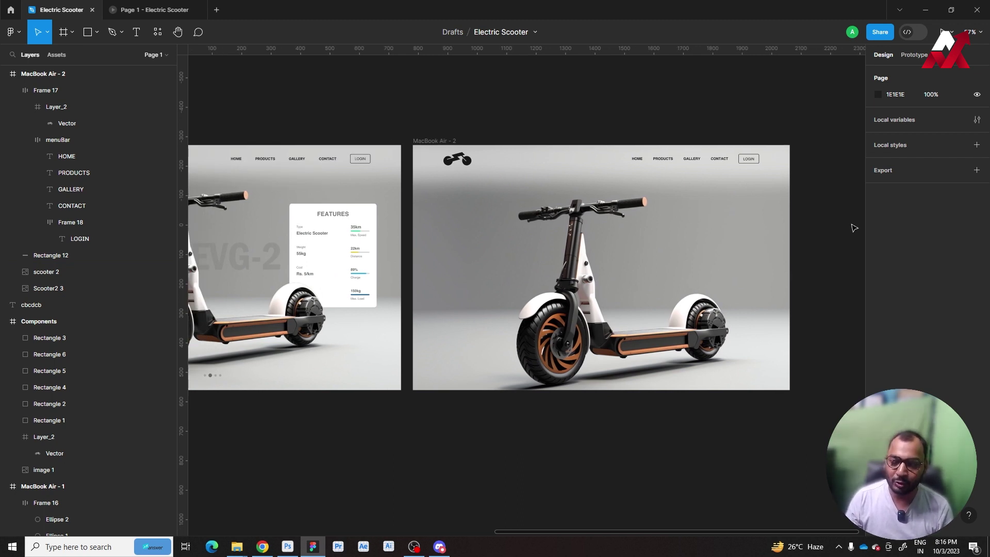
pyautogui.moveTo(581, 264); pyautogui.dragTo(630, 268)
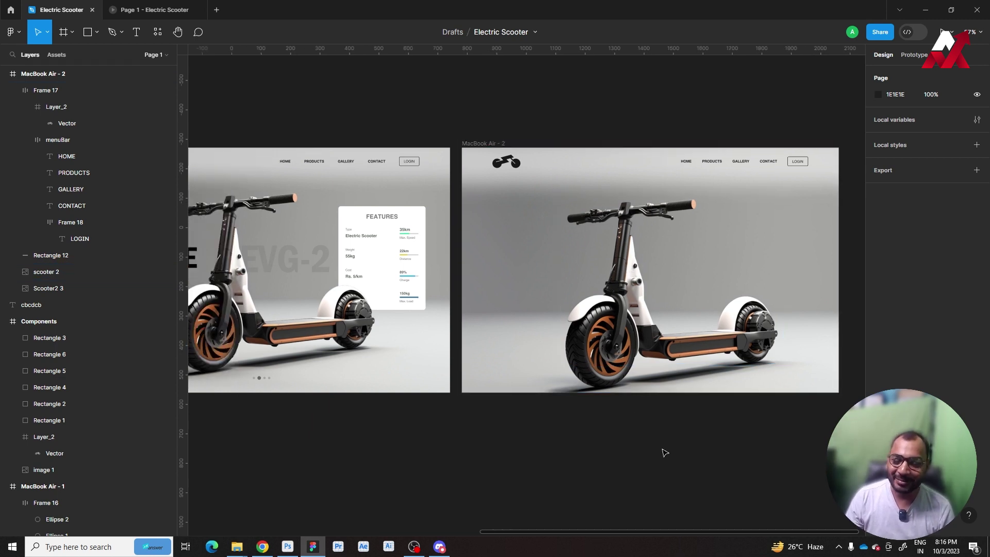
pyautogui.click(283, 254)
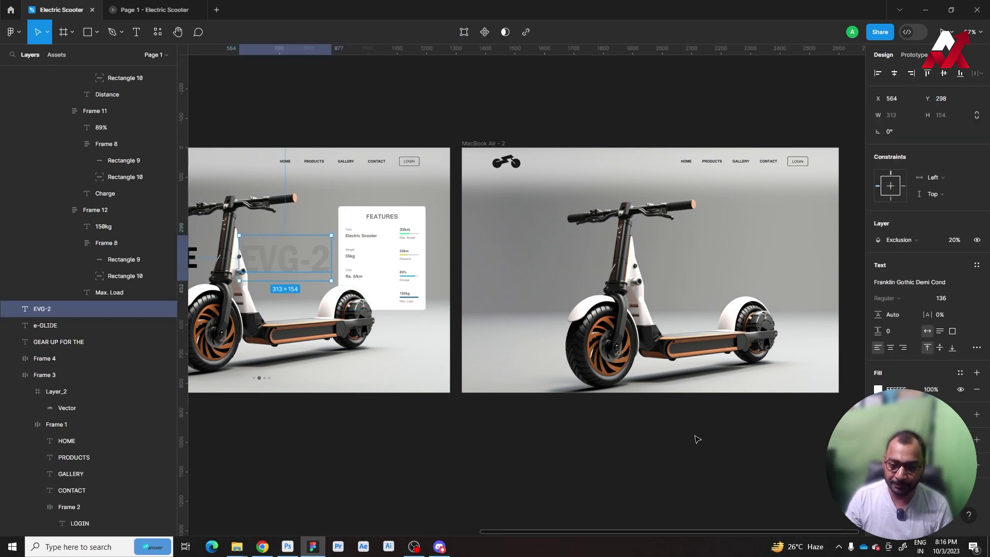
pyautogui.click(644, 427)
# Step: Add an 'EVG-2' text layer and move it over the scooter in MacBook Air - 2
pyautogui.press('t')
pyautogui.click(630, 418)
pyautogui.write('E')
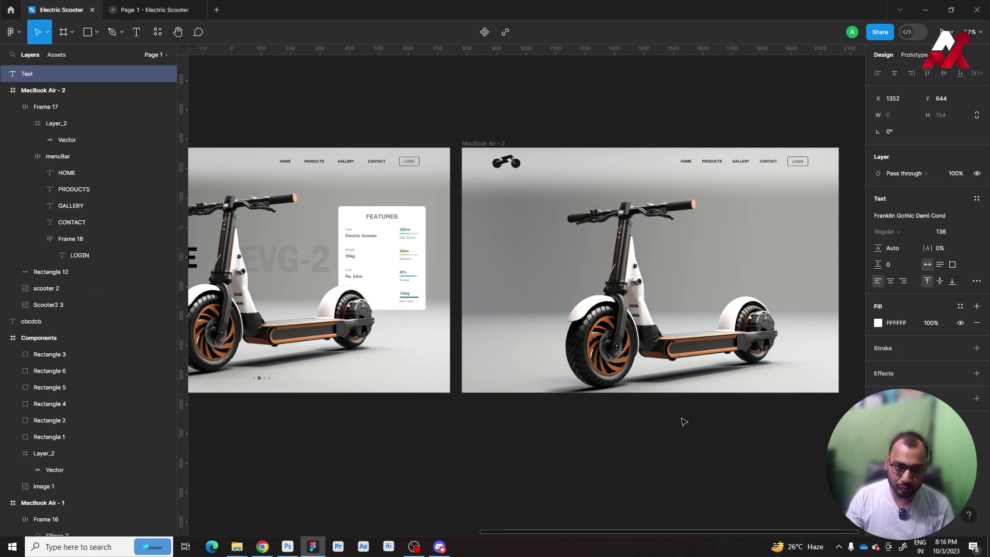
pyautogui.write('VG-')
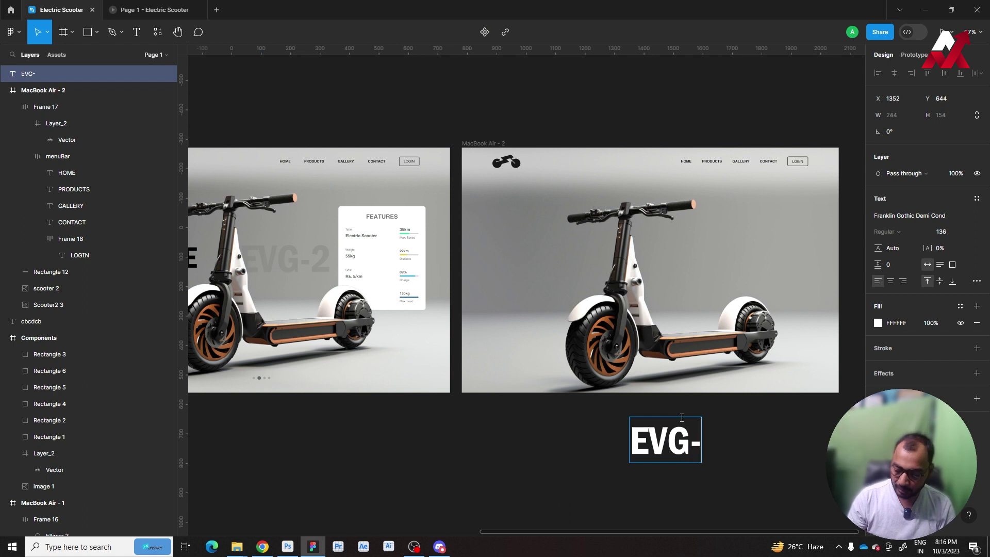
pyautogui.write('2')
pyautogui.press('Escape')
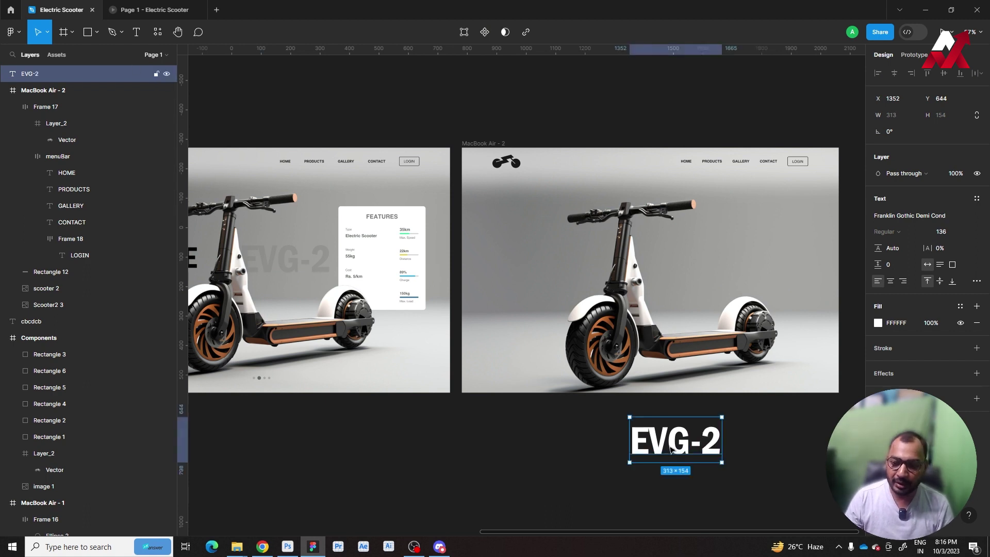
pyautogui.moveTo(671, 450); pyautogui.dragTo(673, 298)
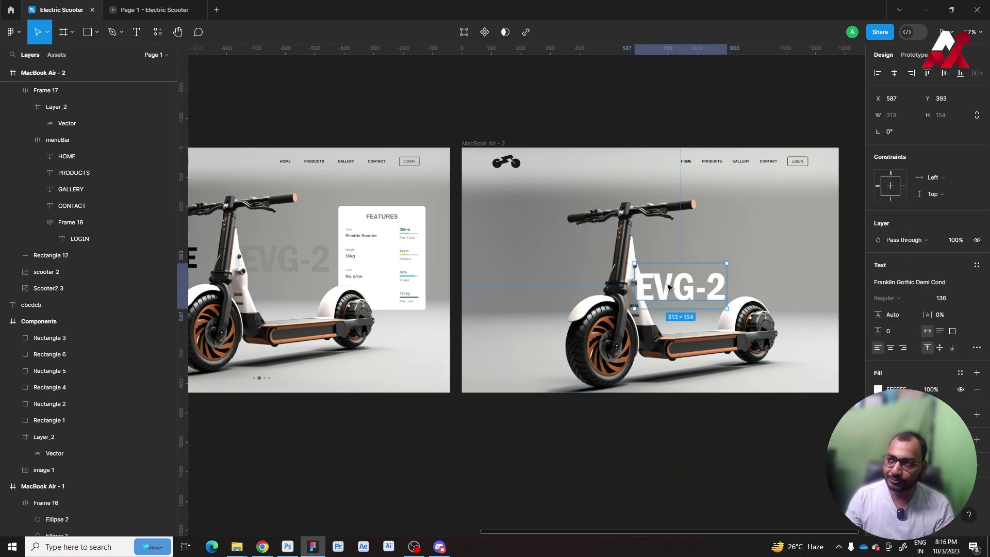
pyautogui.click(681, 325)
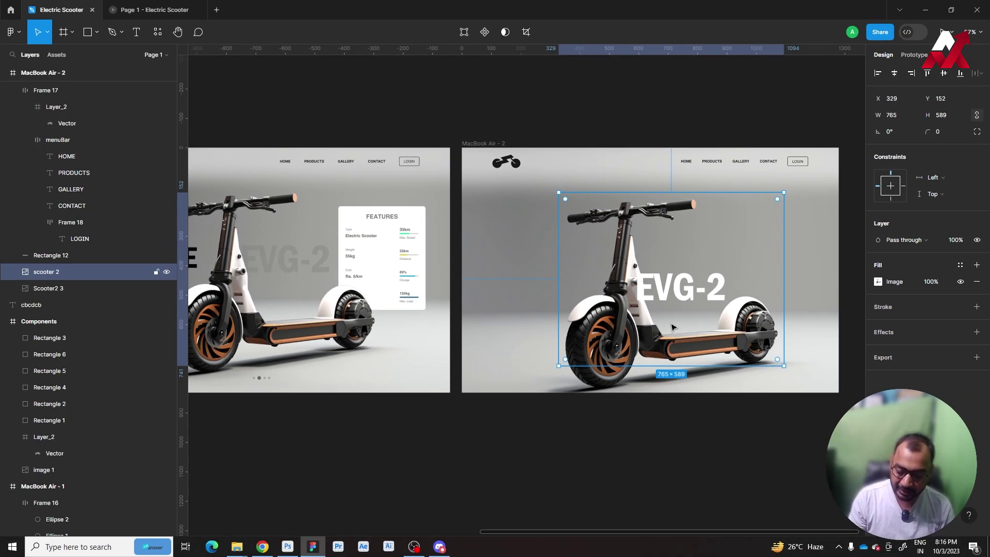
# Step: Lock the scooter 2 image layer in place
pyautogui.hotkey('ctrl', 'z')
pyautogui.press('Escape')
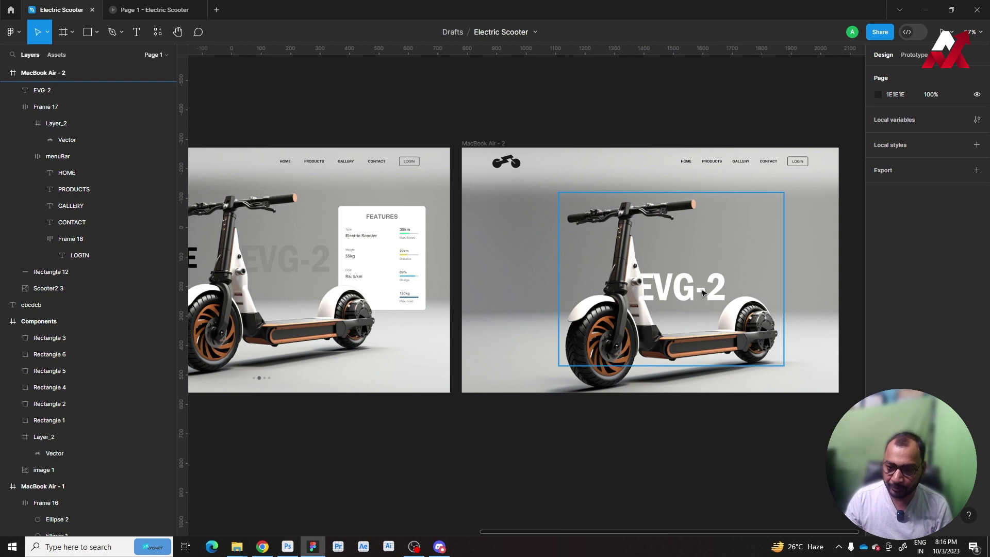
pyautogui.click(727, 287)
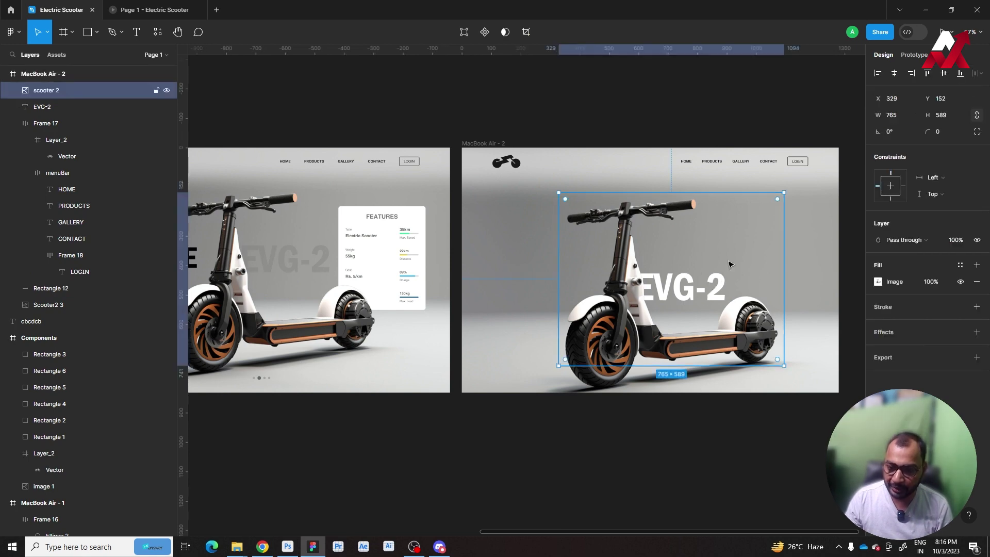
pyautogui.press('Escape')
pyautogui.click(700, 331)
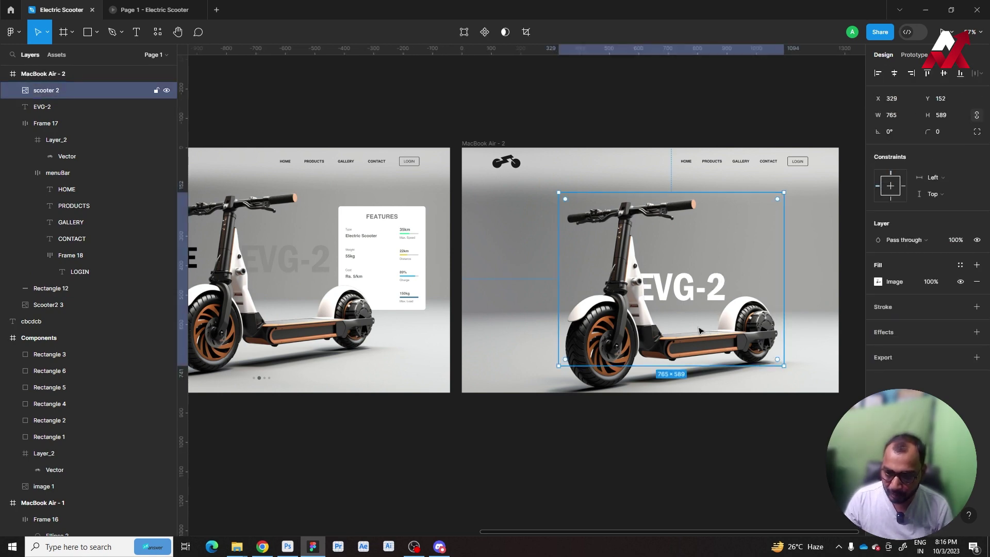
pyautogui.moveTo(711, 279); pyautogui.dragTo(706, 297)
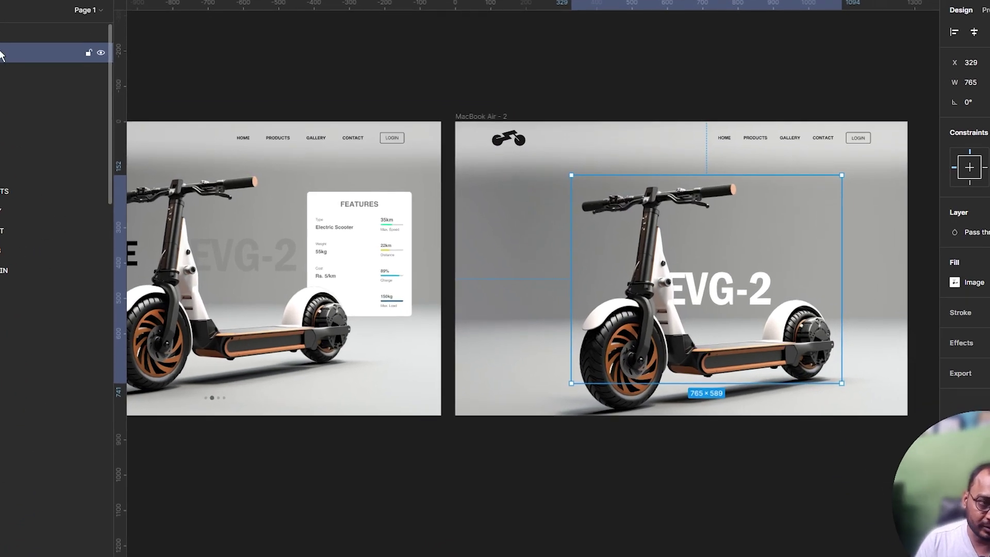
pyautogui.click(89, 53)
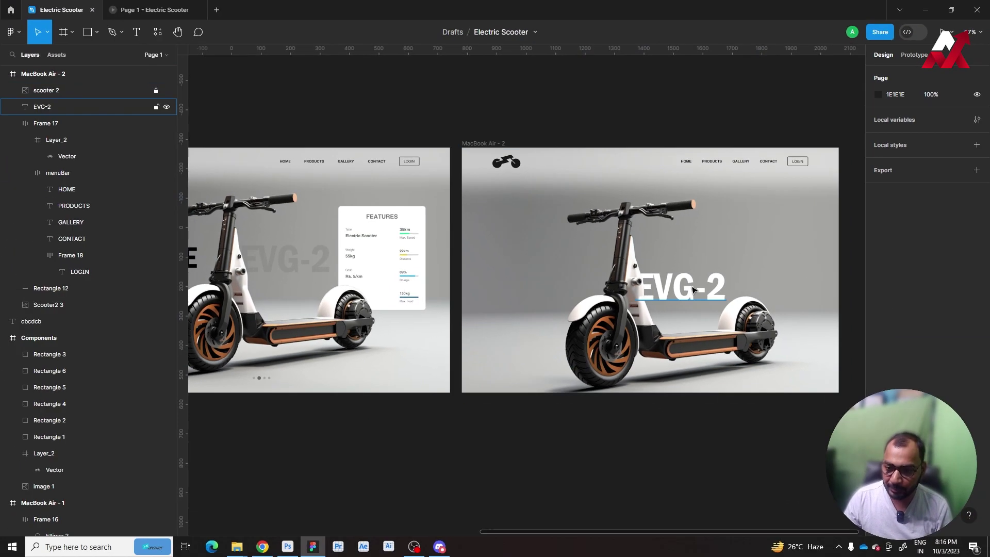
# Step: Nudge the EVG-2 heading up and give it Exclusion blend at 20% opacity
pyautogui.click(694, 290)
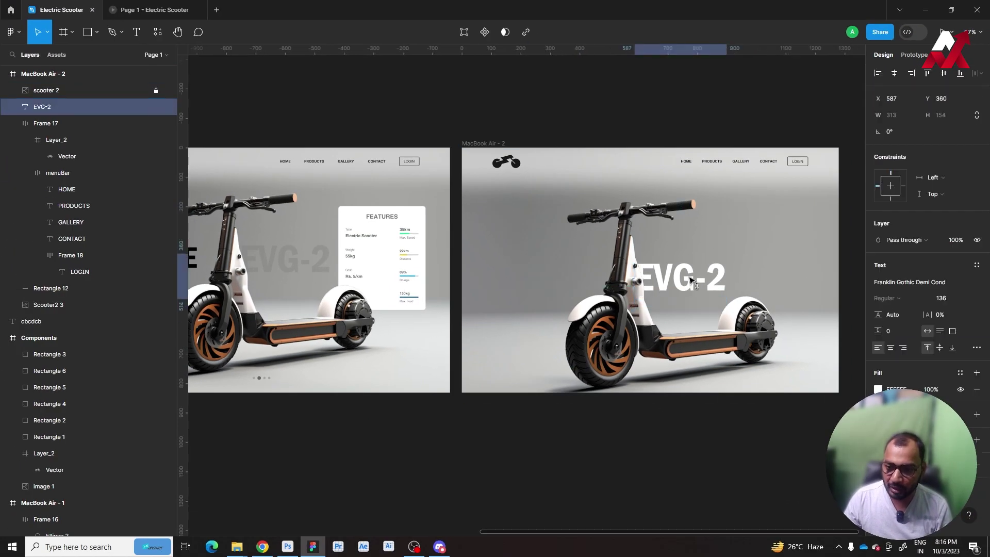
pyautogui.press('1')
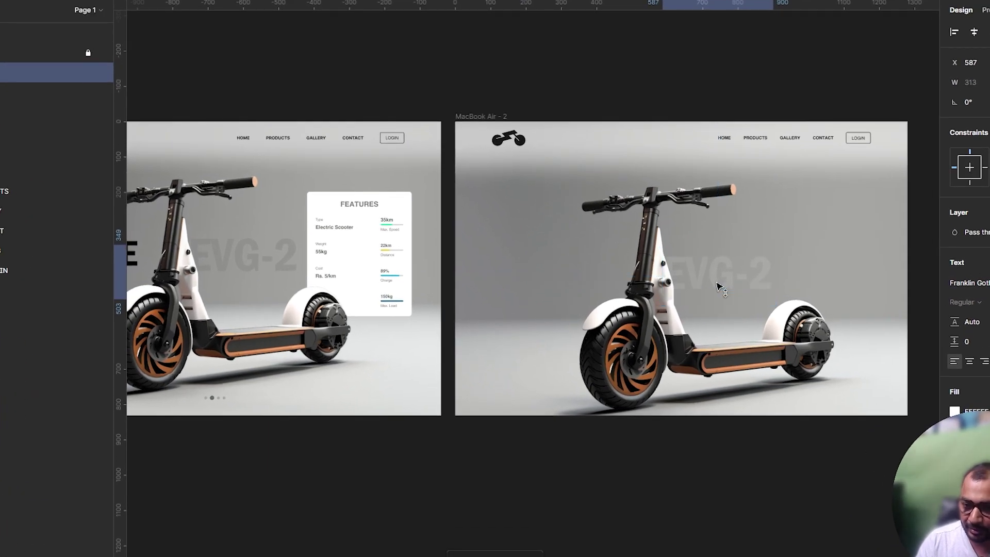
pyautogui.hotkey('shift', 'Up')
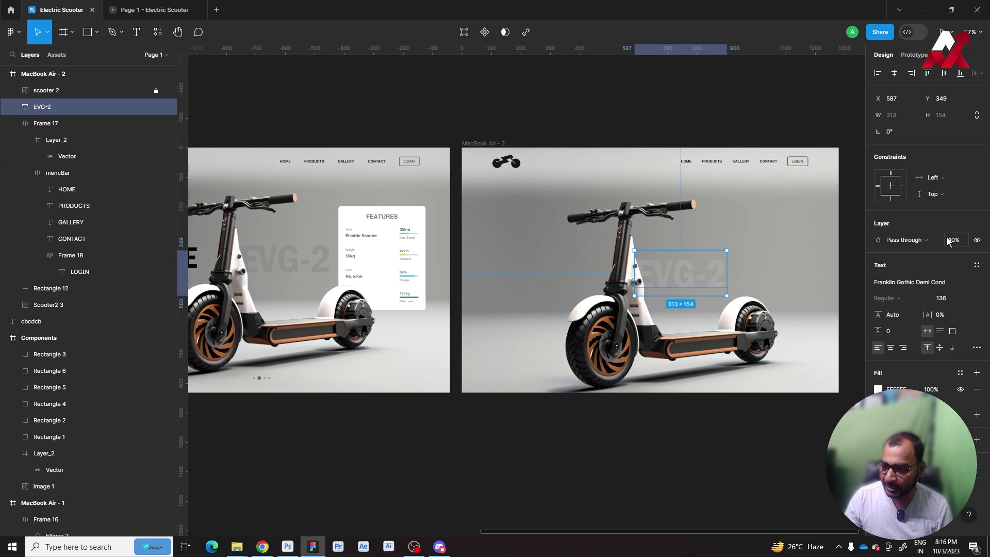
pyautogui.press('2')
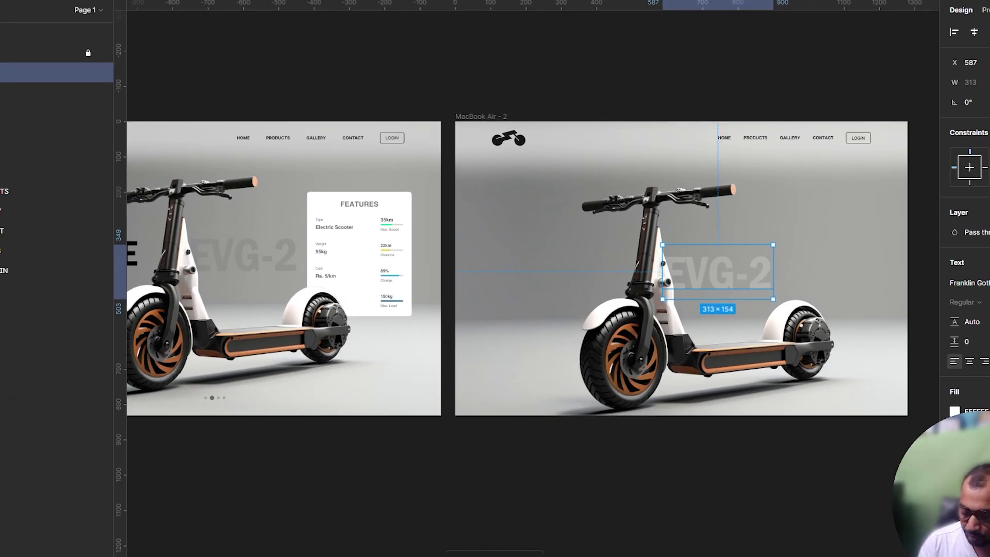
pyautogui.click(969, 232)
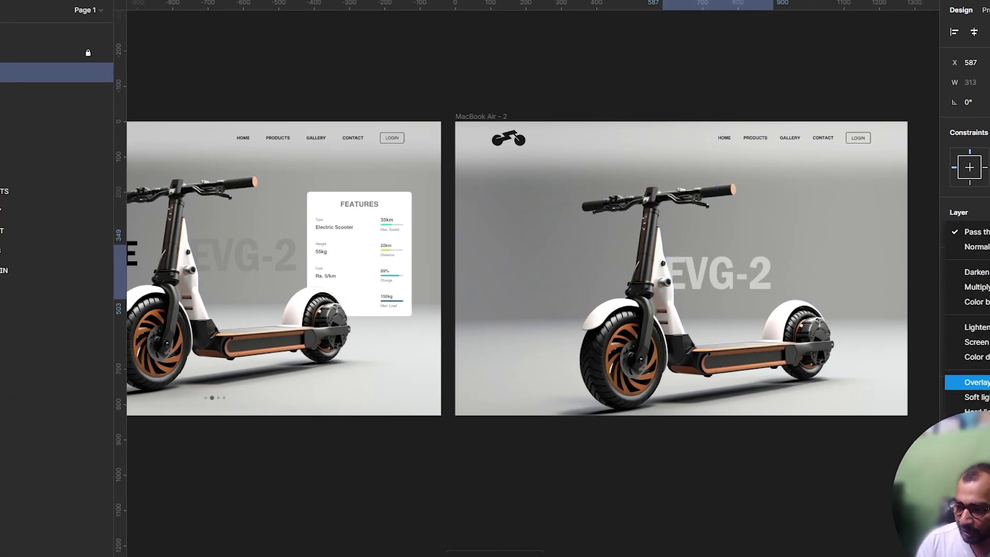
pyautogui.click(975, 452)
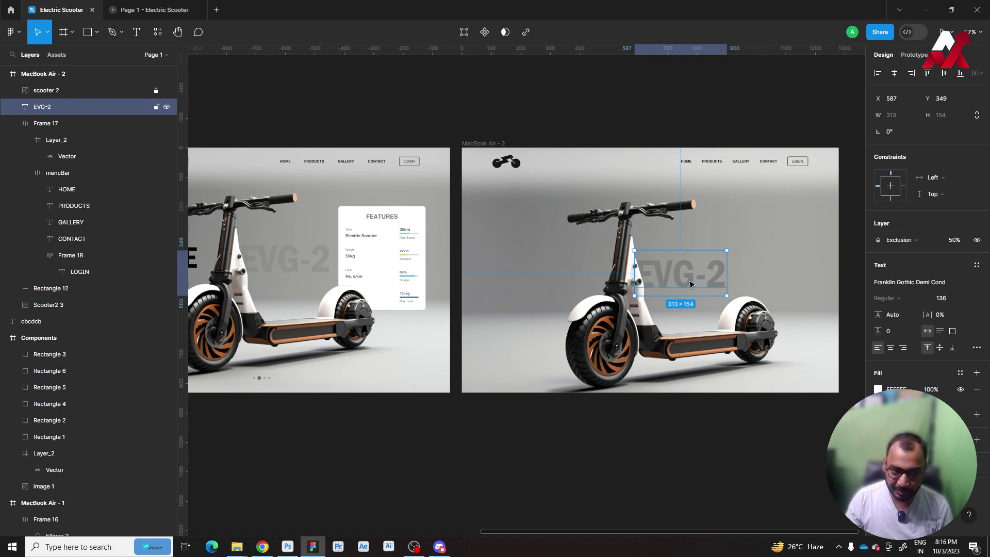
pyautogui.press('2')
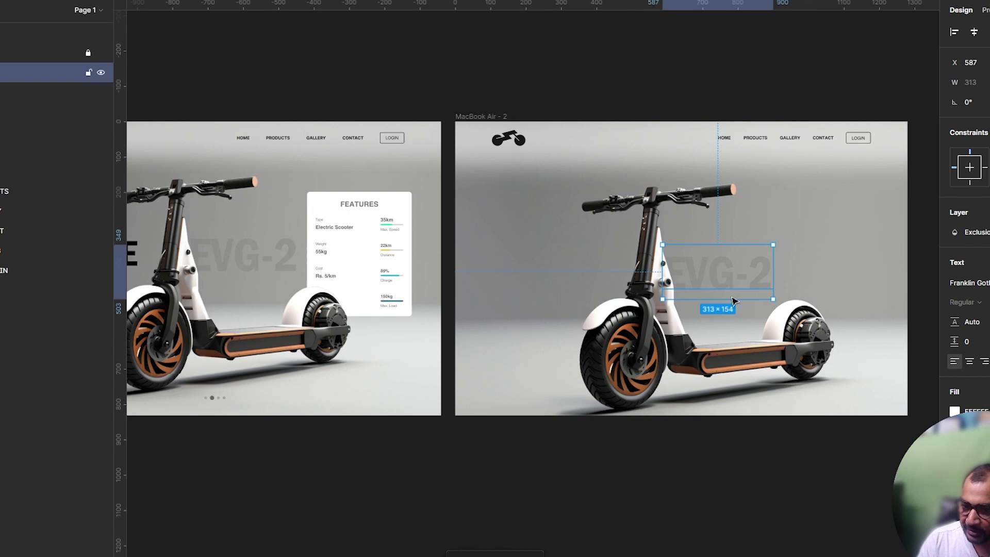
pyautogui.click(697, 406)
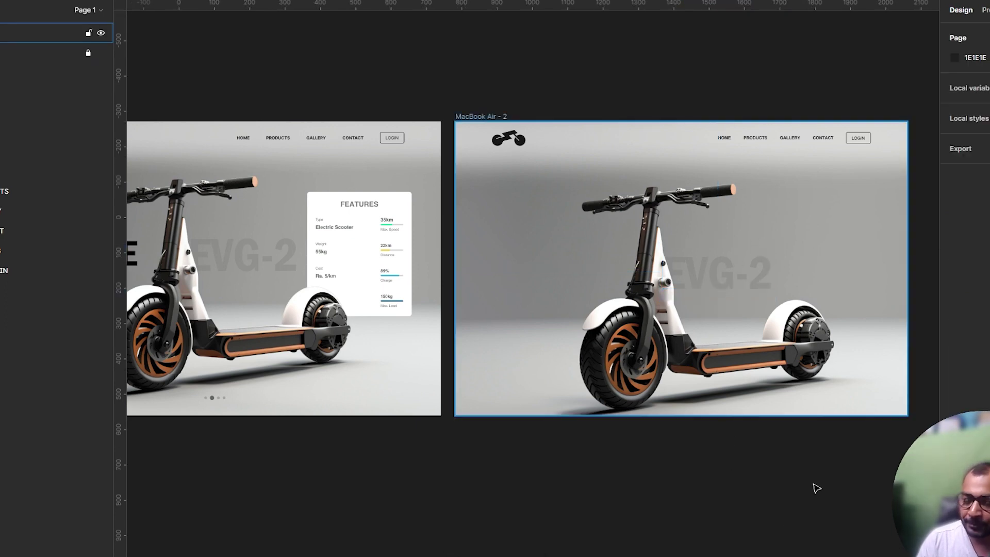
pyautogui.hscroll(3, 748, 449)
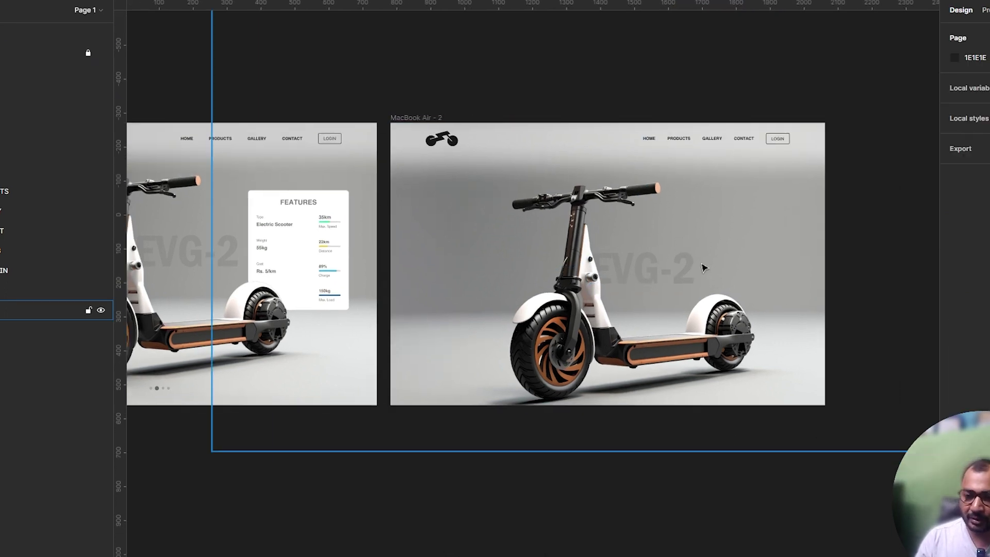
pyautogui.keyDown('ctrl'); pyautogui.scroll(3, 704, 267); pyautogui.keyUp('ctrl')
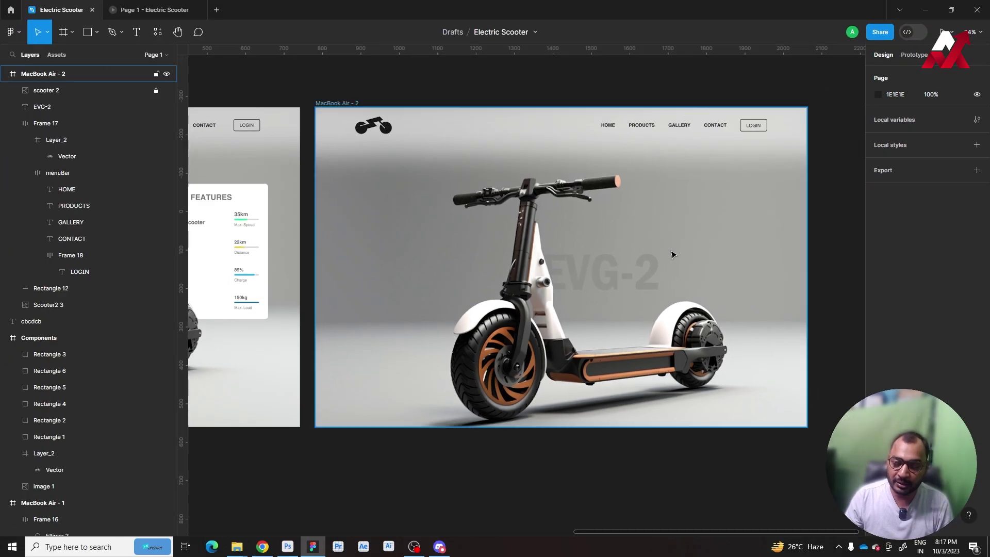
pyautogui.hscroll(-5, 641, 216)
pyautogui.hscroll(-5, 641, 215)
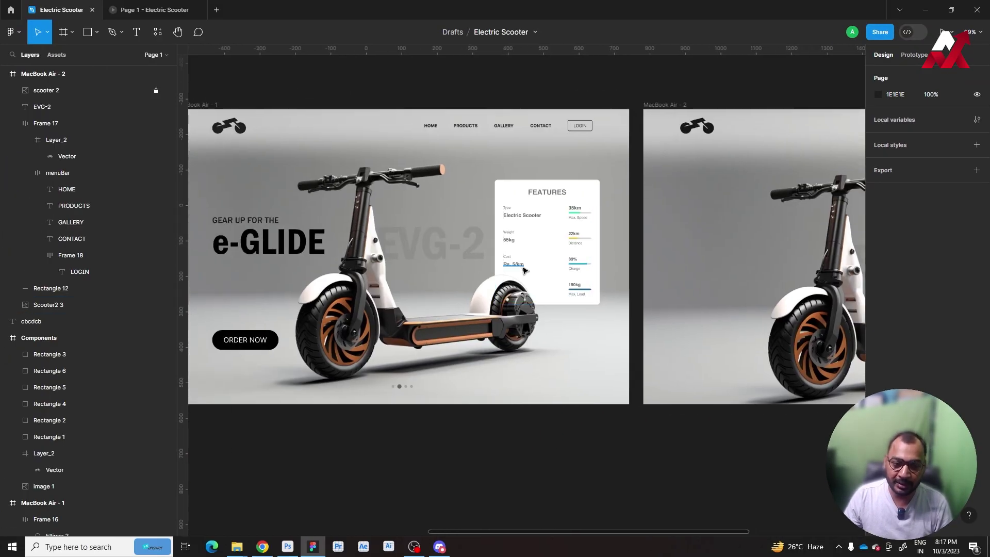
pyautogui.click(310, 253)
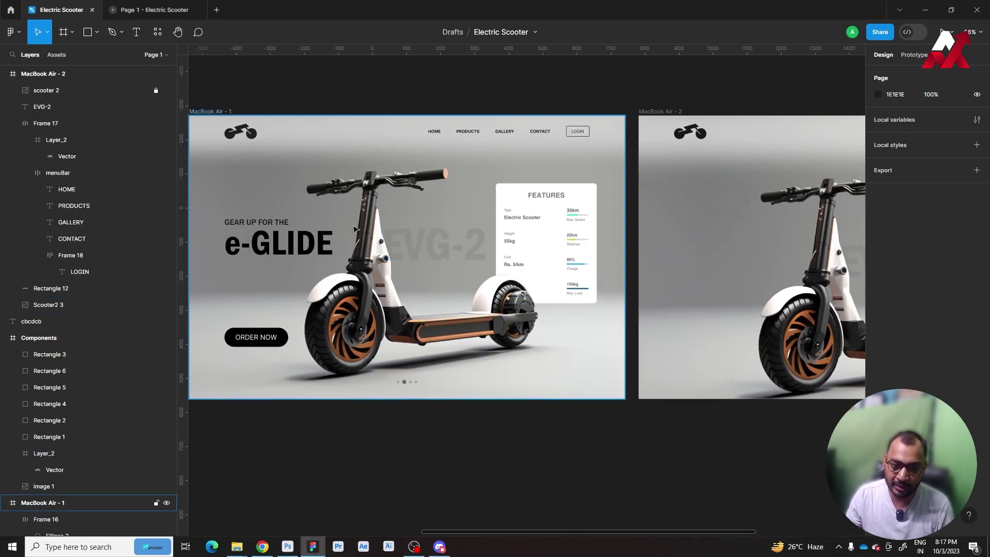
pyautogui.press('Escape')
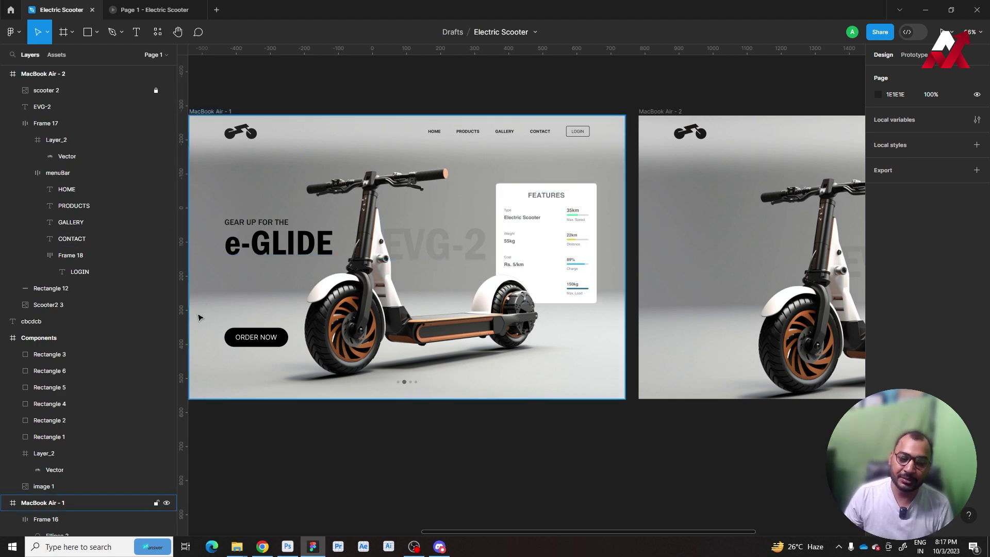
pyautogui.click(526, 323)
pyautogui.click(645, 397)
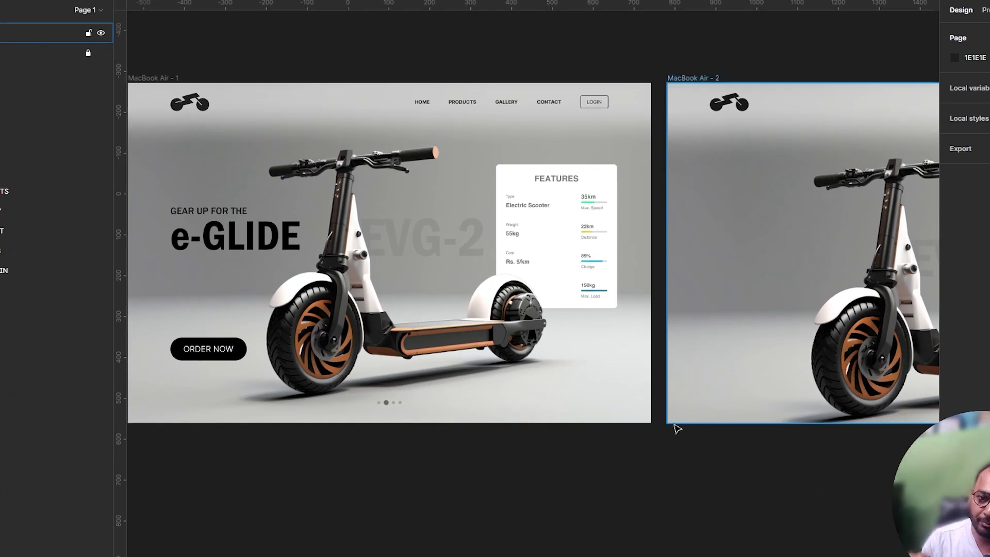
pyautogui.click(395, 281)
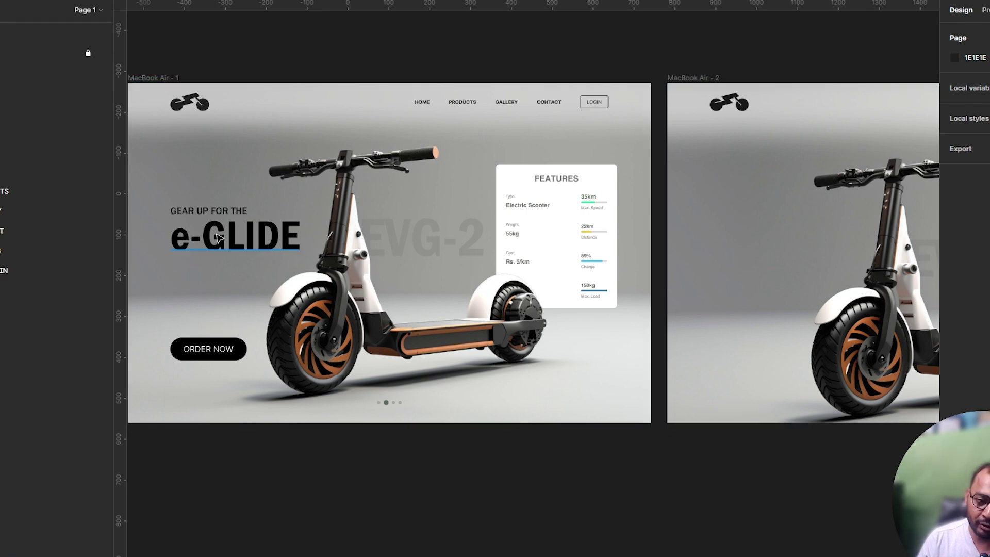
pyautogui.click(220, 238)
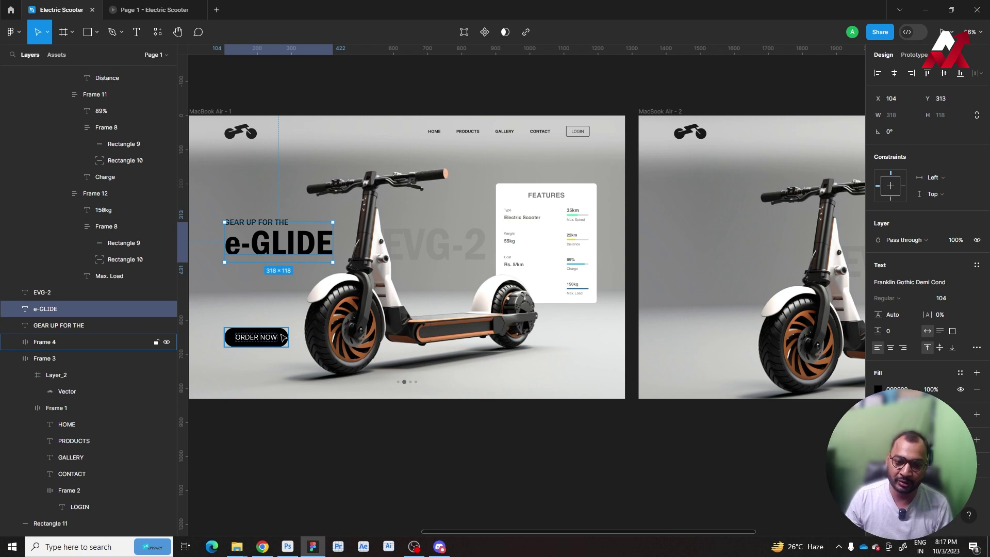
pyautogui.press('Escape')
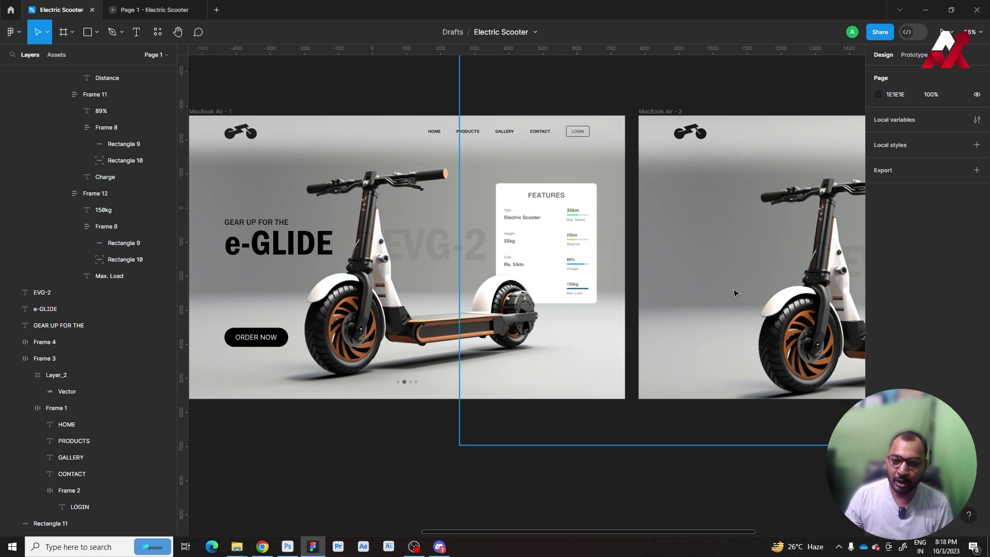
# Step: Add a new text layer reading 'GEAR UP FOR THE' below the frames
pyautogui.scroll(-2, 675, 278)
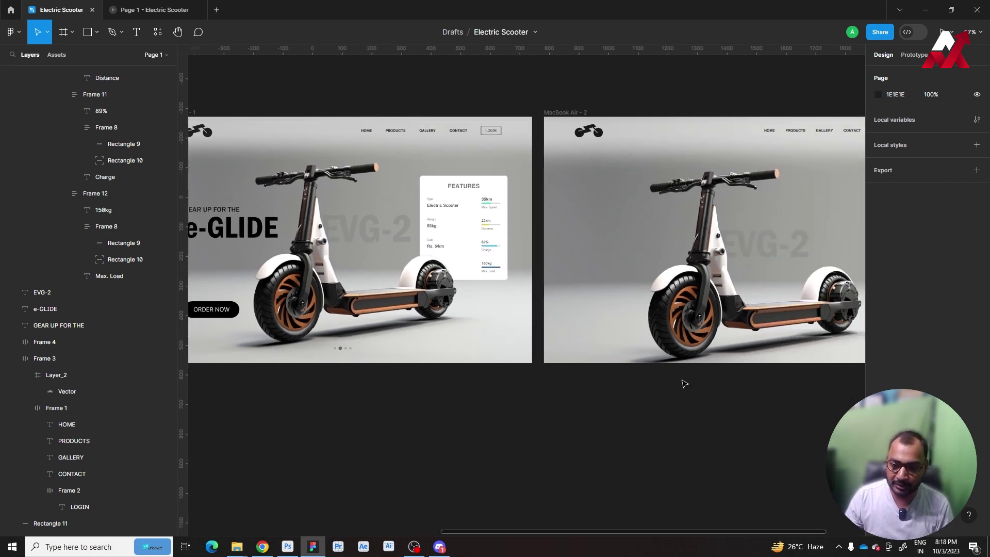
pyautogui.moveTo(631, 411); pyautogui.dragTo(727, 423)
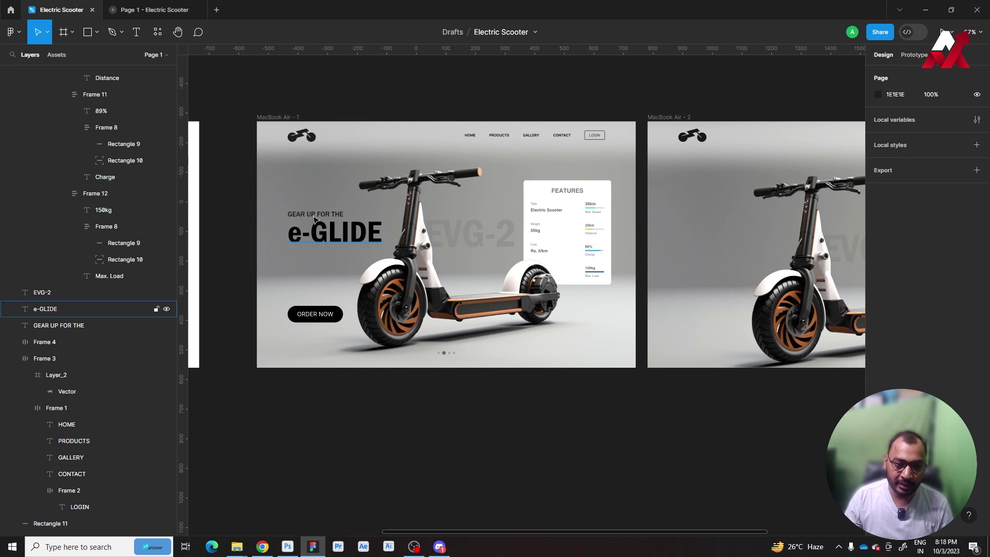
pyautogui.press('t')
pyautogui.click(589, 431)
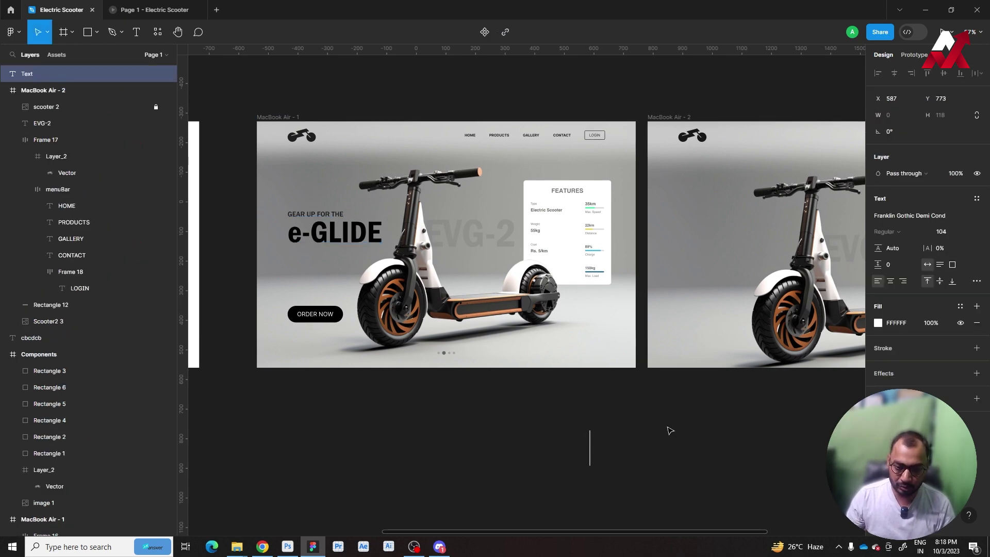
pyautogui.write('ge')
pyautogui.press('BackSpace')
pyautogui.press('BackSpace')
pyautogui.write('GEAR UP')
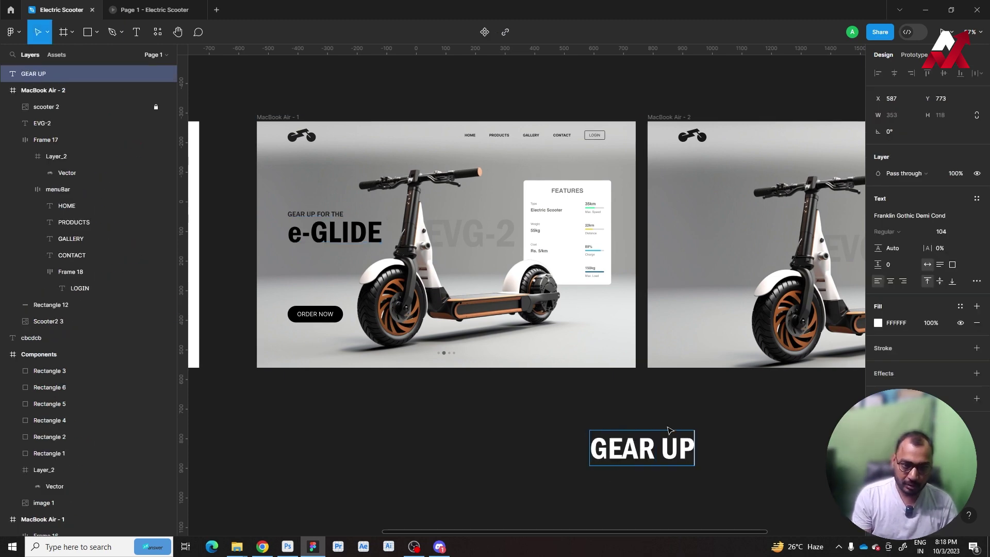
pyautogui.write(' FOR THE')
pyautogui.press('Escape')
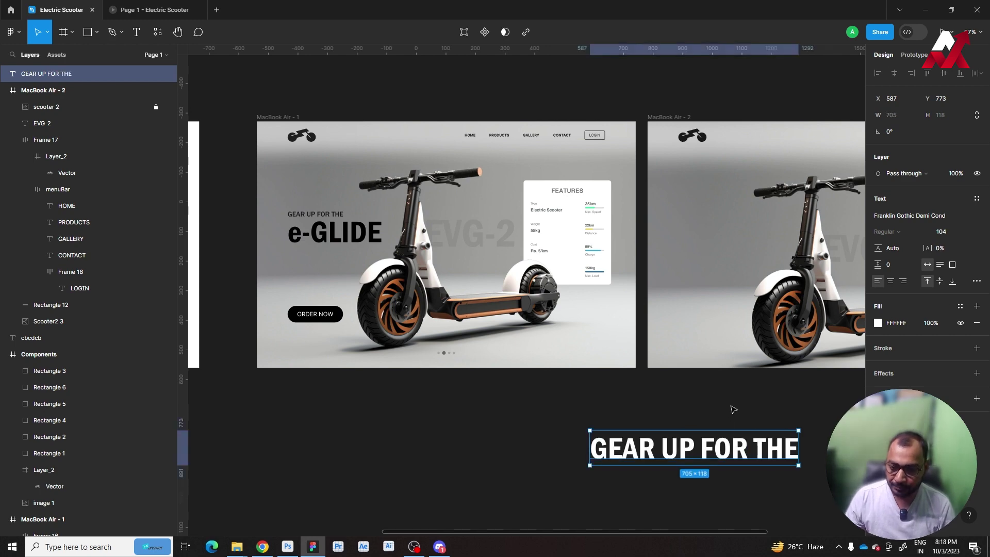
# Step: Set the text to Franklin Gothic Medium, undoing the accidental box resizes
pyautogui.click(903, 216)
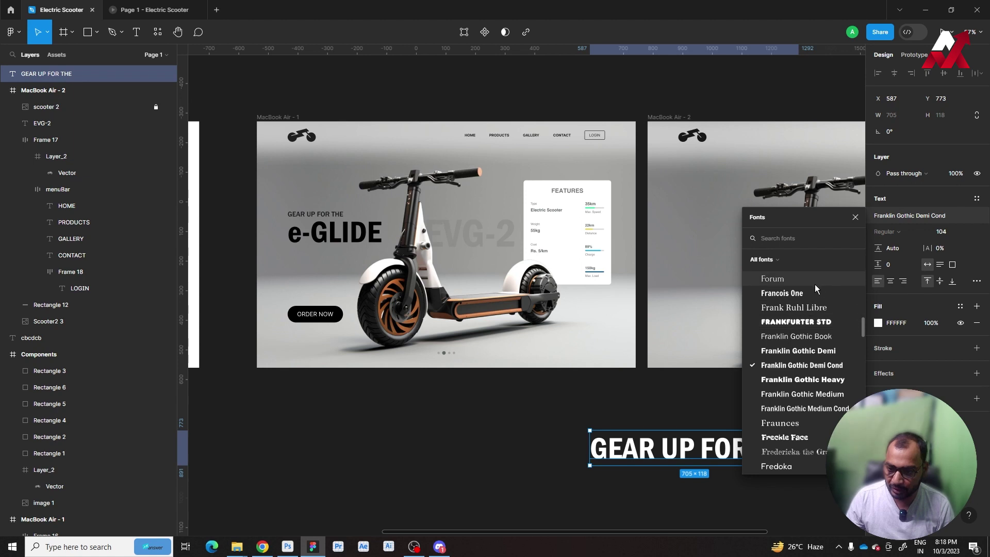
pyautogui.write('fr')
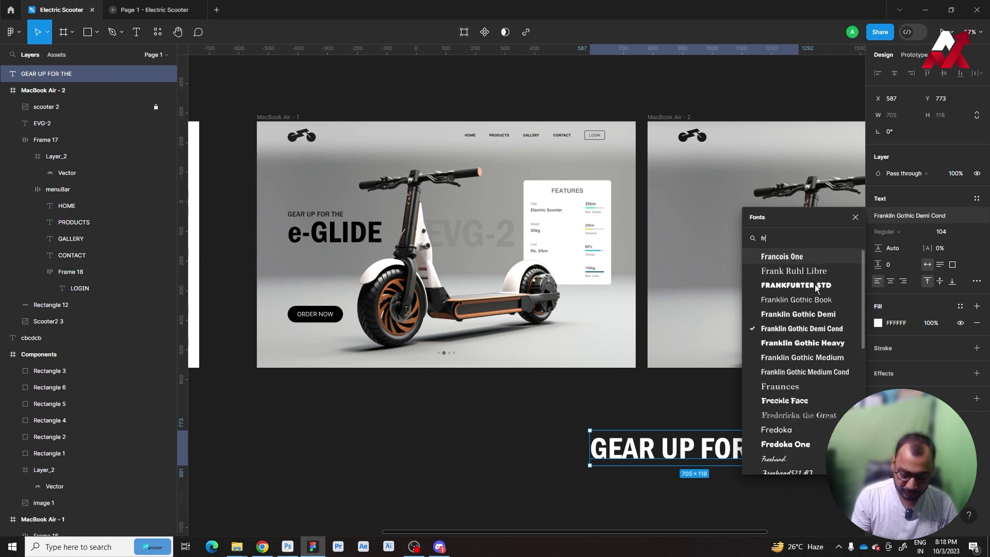
pyautogui.write('ankl')
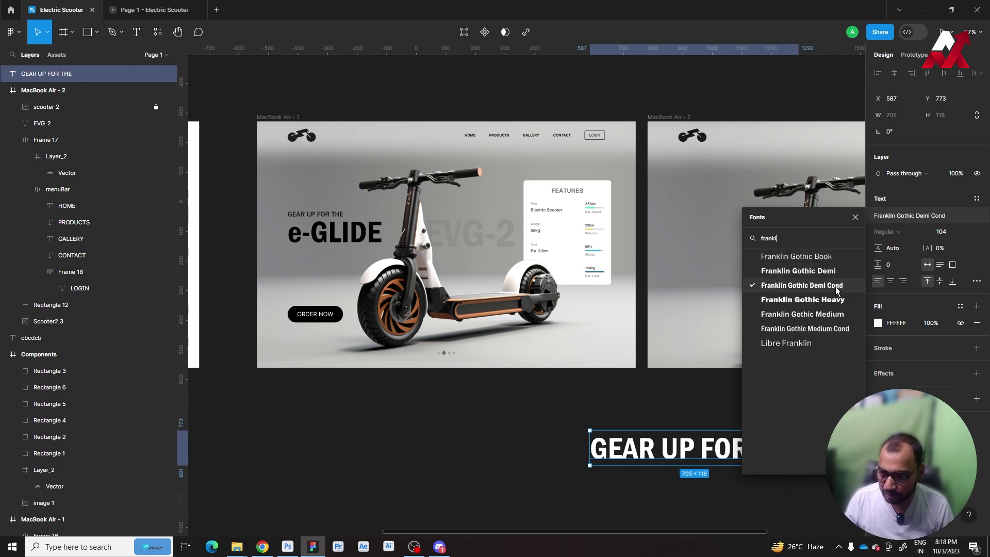
pyautogui.click(832, 314)
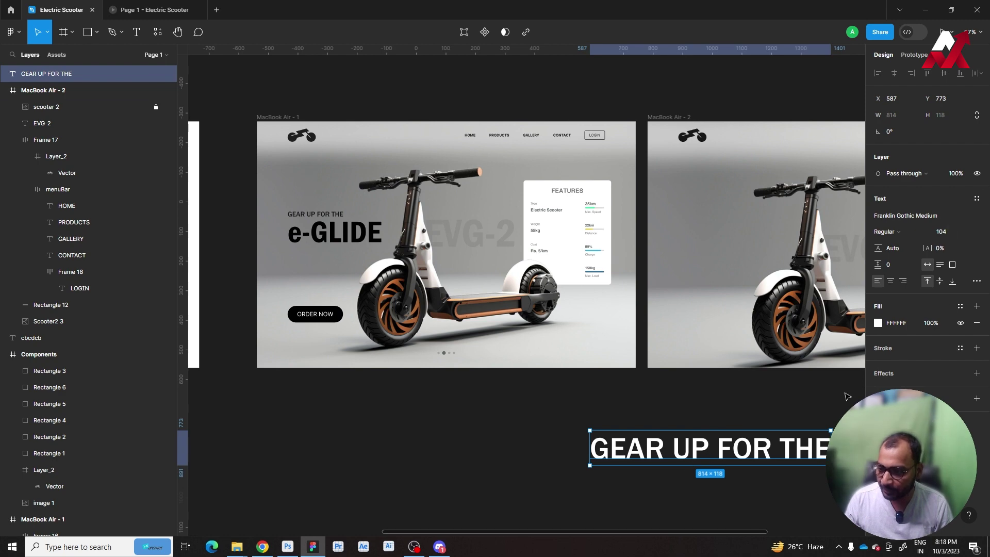
pyautogui.moveTo(830, 465); pyautogui.dragTo(653, 425)
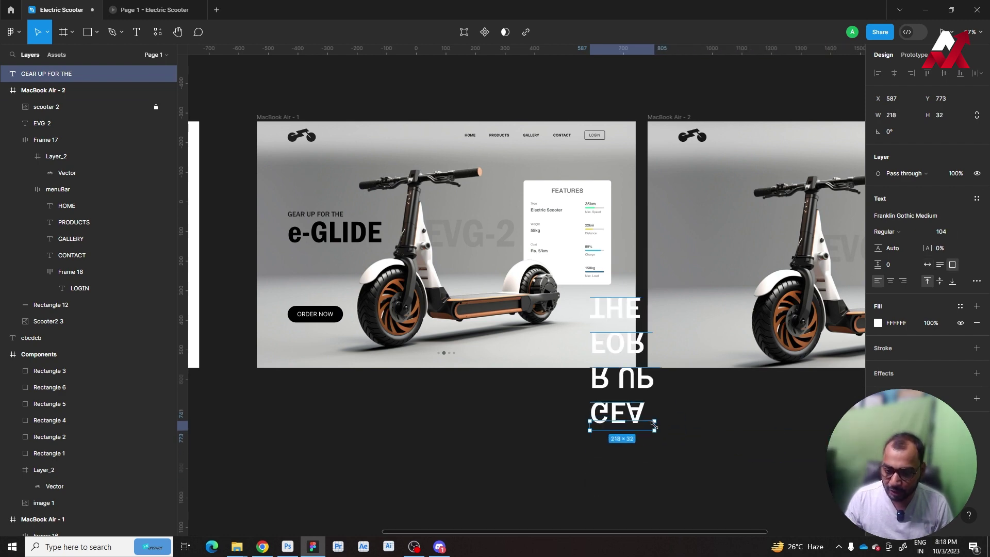
pyautogui.hotkey('ctrl', 'z')
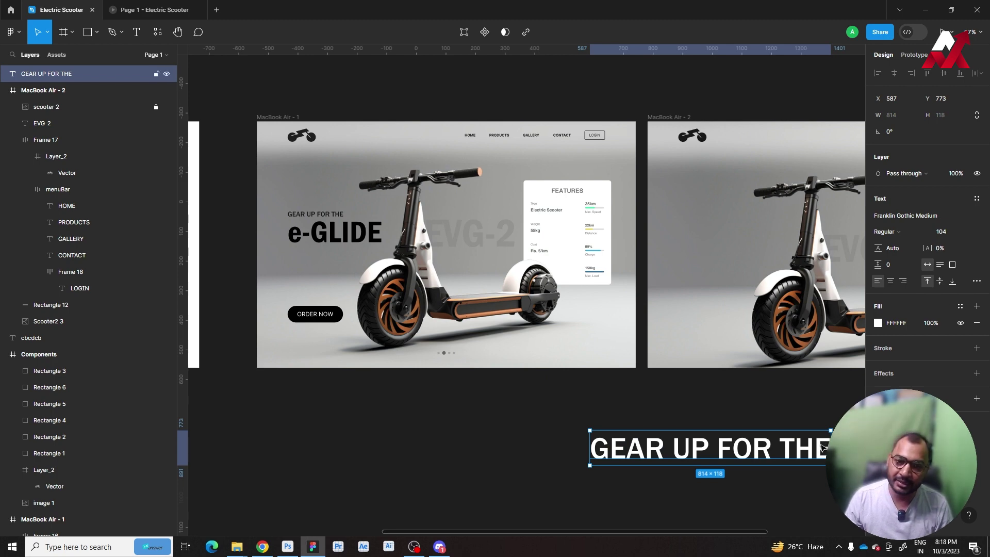
pyautogui.moveTo(827, 444); pyautogui.dragTo(762, 443)
pyautogui.hotkey('ctrl', 'z')
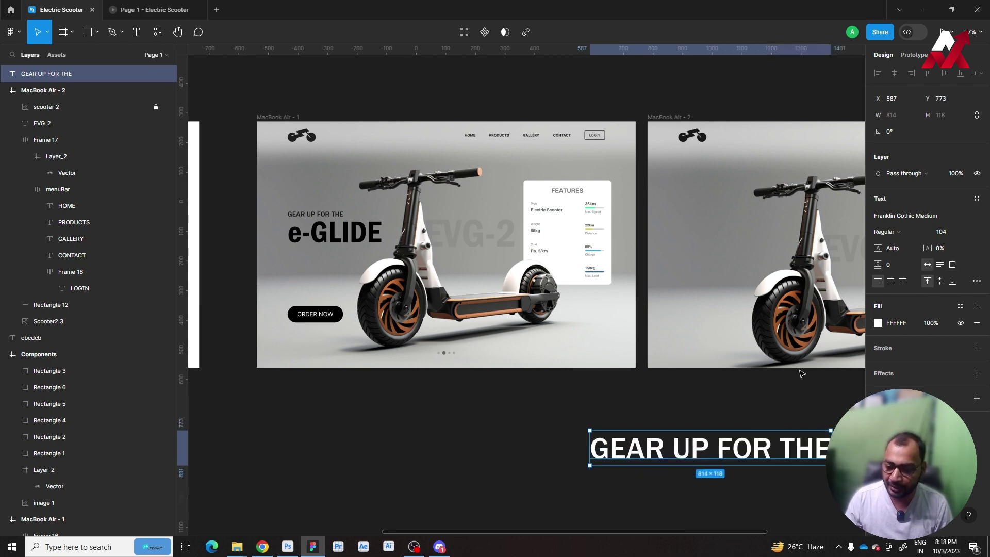
# Step: Step the GEAR UP FOR THE font size down in the Design panel toward 40
pyautogui.click(955, 238)
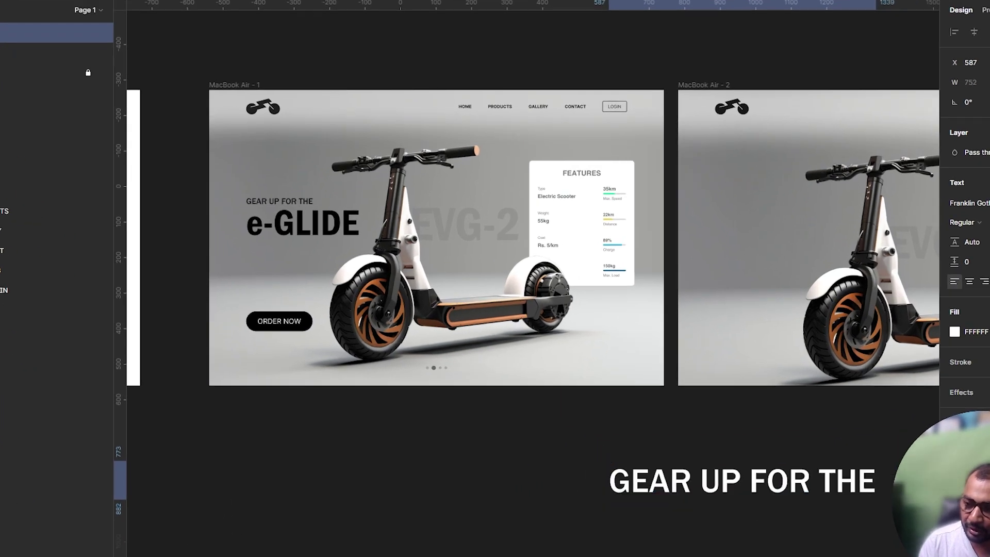
pyautogui.press('Return')
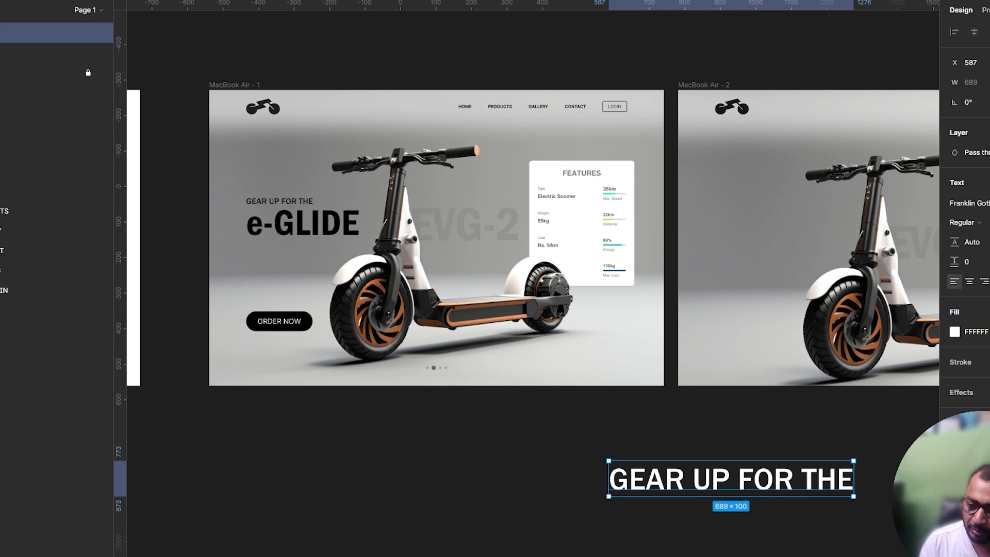
pyautogui.hotkey('ctrl', 'shift', '.')
pyautogui.hotkey('ctrl', 'shift', '.')
pyautogui.hotkey('ctrl', 'shift', '.')
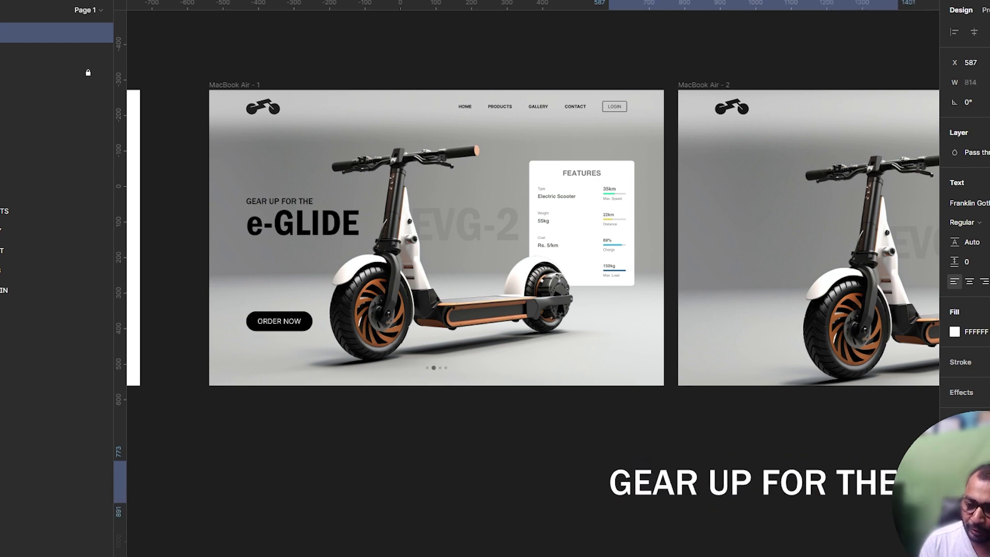
pyautogui.click(944, 232)
pyautogui.hotkey('shift', 'Down')
pyautogui.hotkey('shift', 'Down')
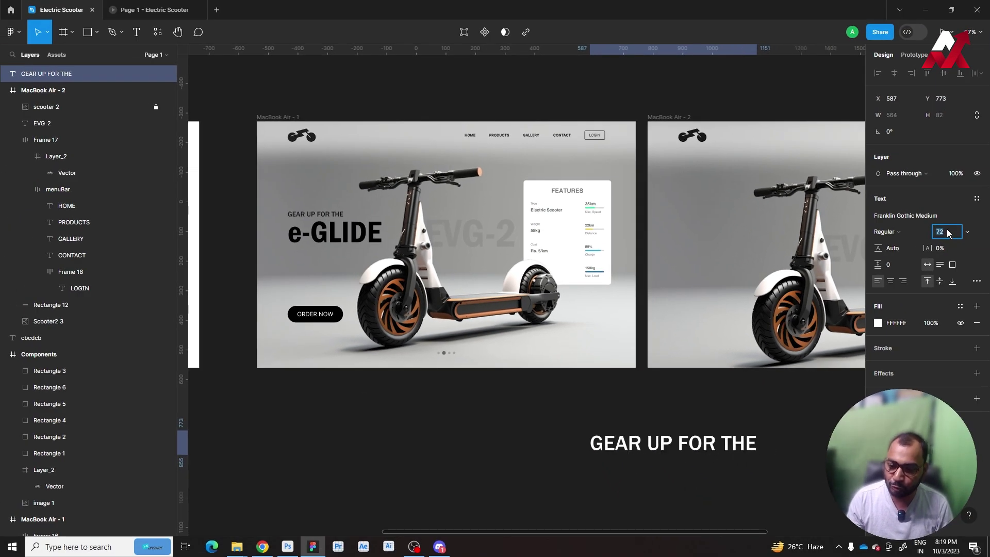
pyautogui.hotkey('shift', 'Down')
pyautogui.hotkey('shift', 'Down')
pyautogui.hotkey('shift', 'Down')
pyautogui.press('Escape')
pyautogui.press('Escape')
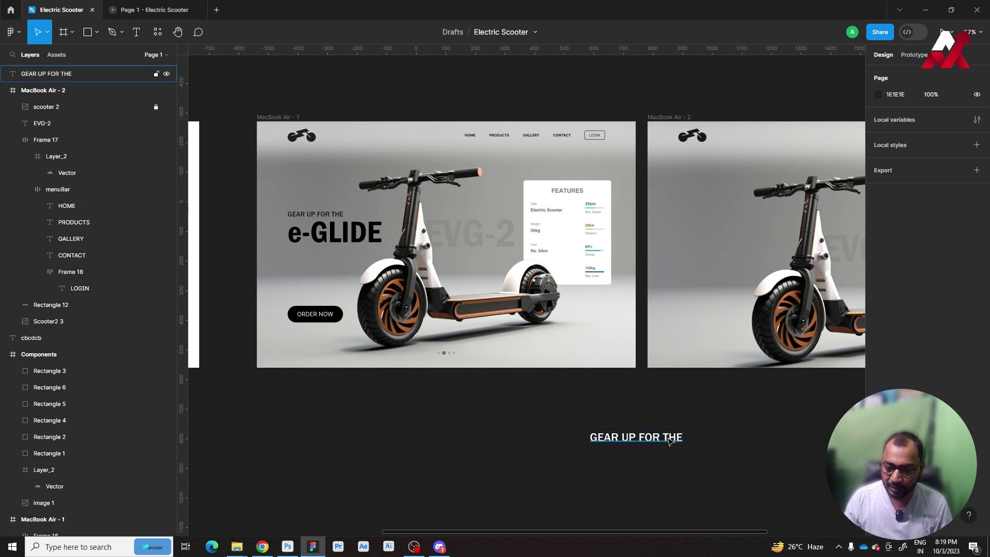
# Step: Move GEAR UP FOR THE into the MacBook Air - 2 frame and fill it dark grey
pyautogui.moveTo(668, 441); pyautogui.dragTo(664, 235)
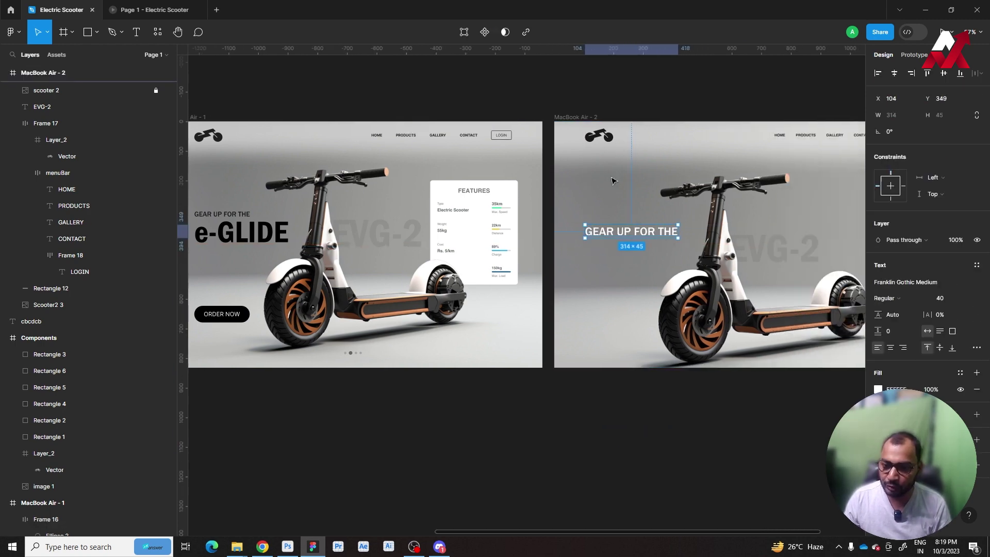
pyautogui.click(878, 389)
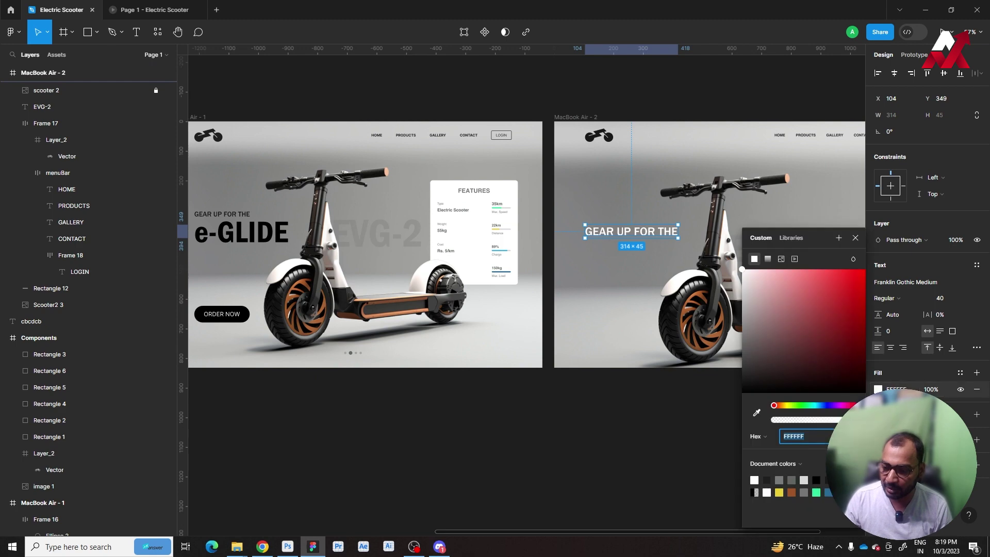
pyautogui.moveTo(744, 269); pyautogui.dragTo(743, 382)
pyautogui.click(687, 459)
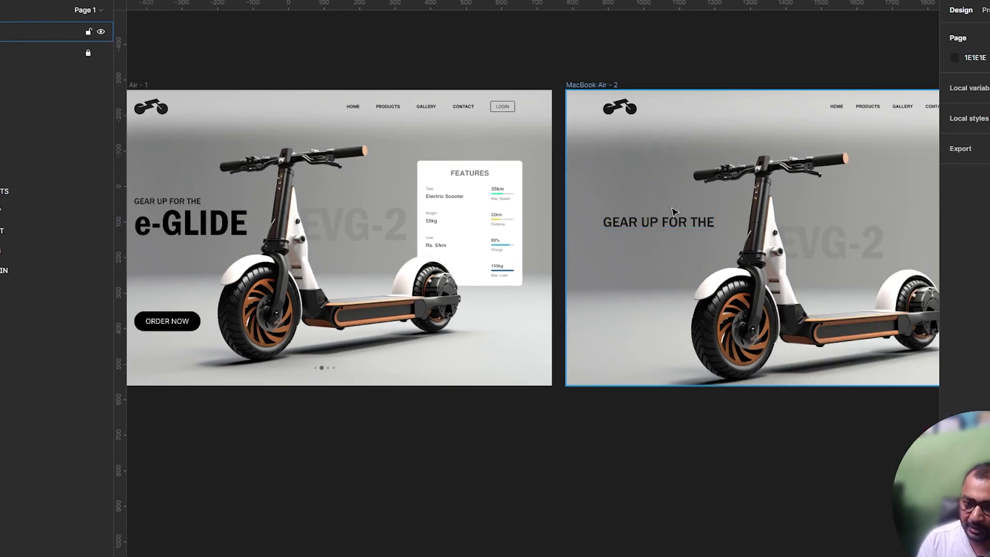
pyautogui.click(672, 221)
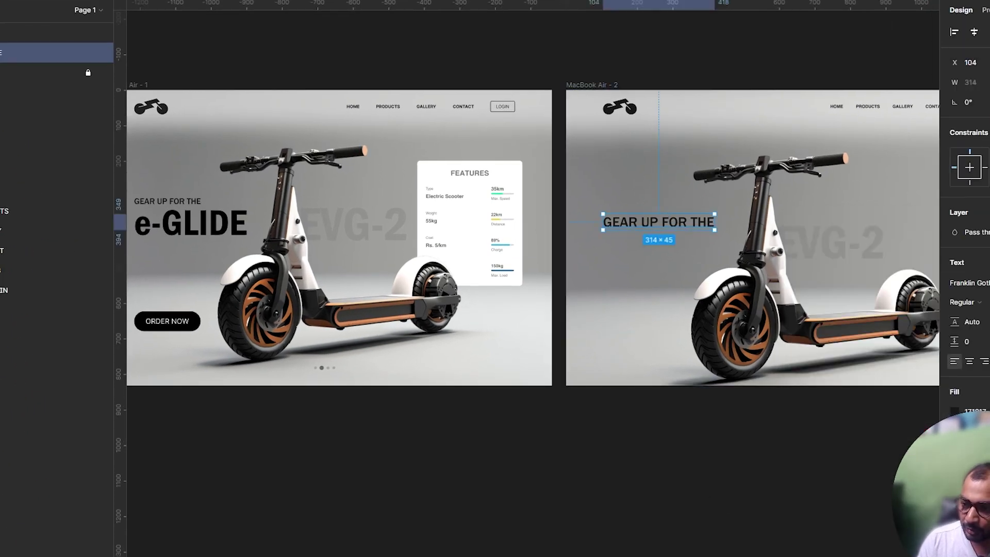
pyautogui.click(641, 457)
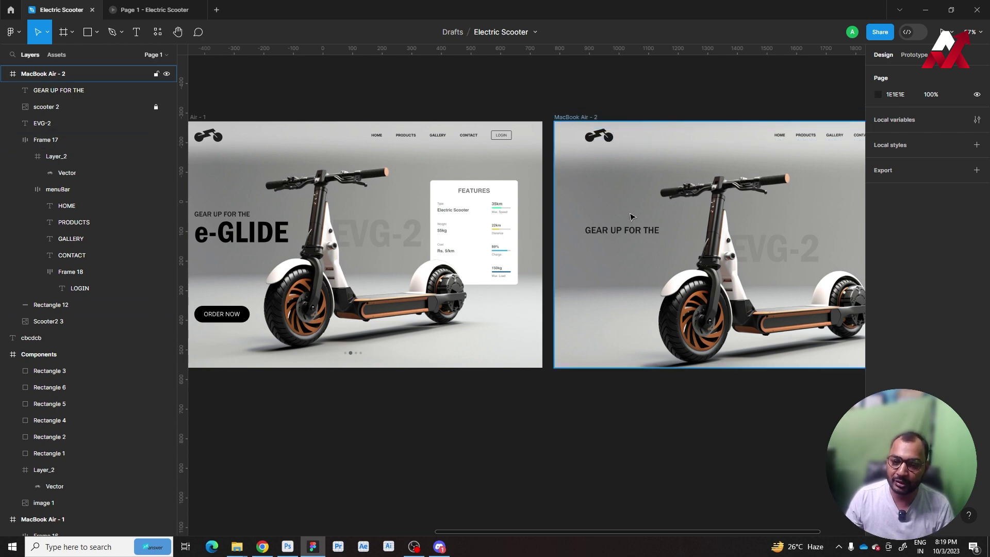
pyautogui.click(627, 230)
# Step: Rewrite the duplicated line as 'e-GLIDE' at font size 104
pyautogui.moveTo(655, 250)
pyautogui.mouseDown()
pyautogui.moveTo(716, 234)
pyautogui.moveTo(695, 228)
pyautogui.mouseUp()
pyautogui.doubleClick(695, 227)
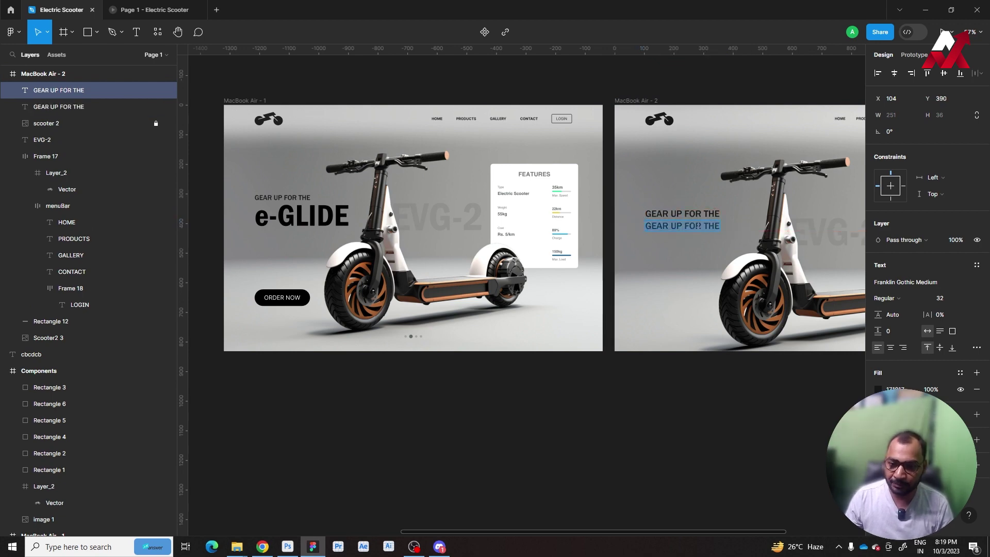
pyautogui.write('e-G')
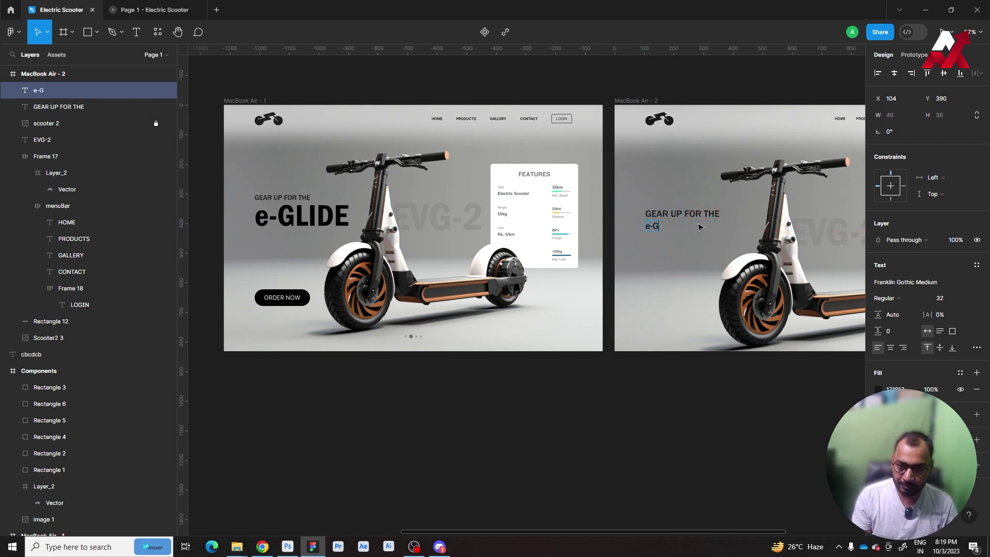
pyautogui.write('LIDE')
pyautogui.hotkey('ctrl', 'a')
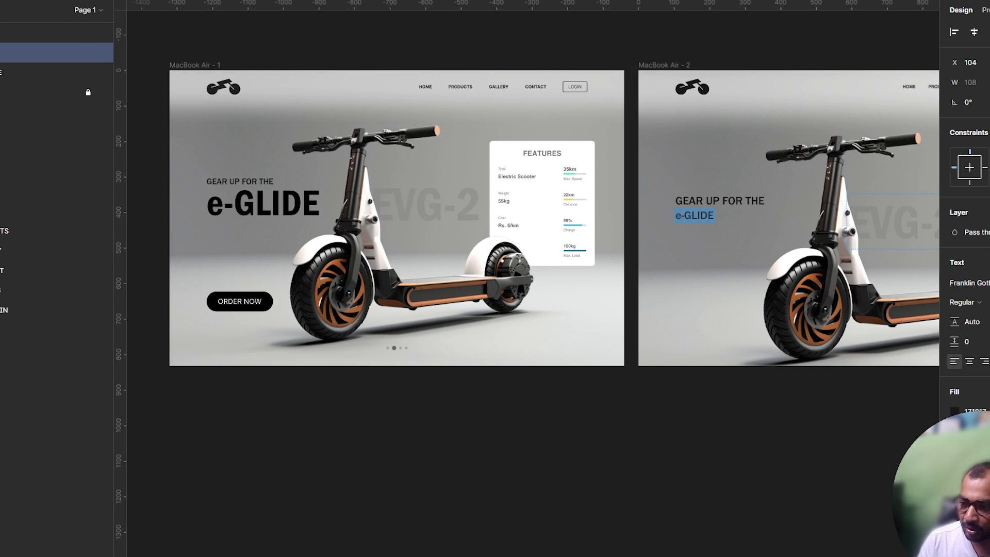
pyautogui.write('48')
pyautogui.press('Return')
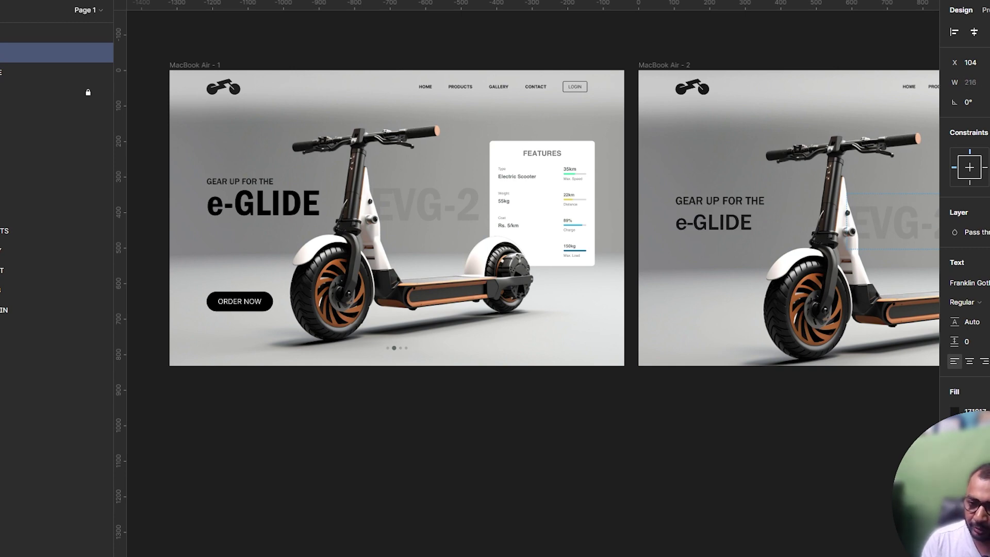
pyautogui.write('104')
pyautogui.press('Return')
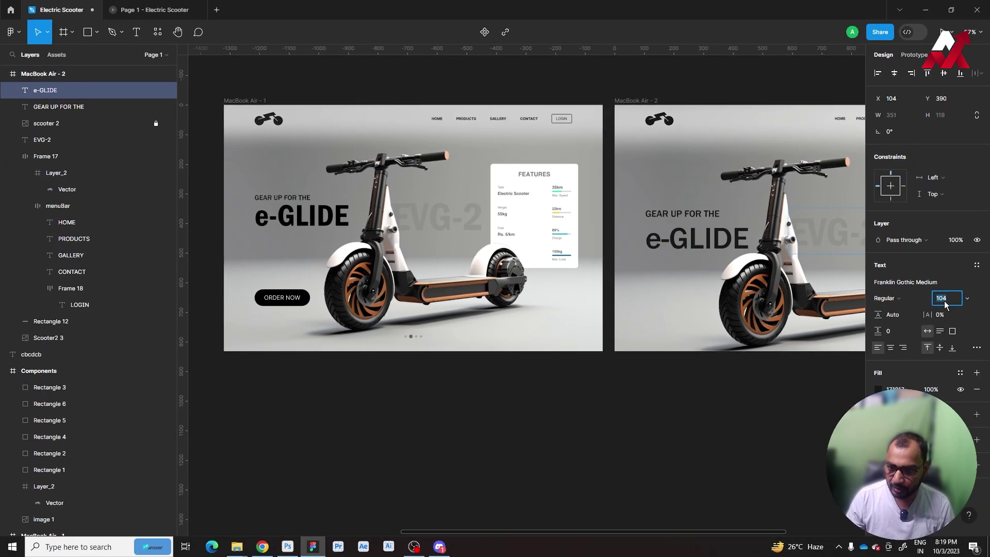
pyautogui.press('Escape')
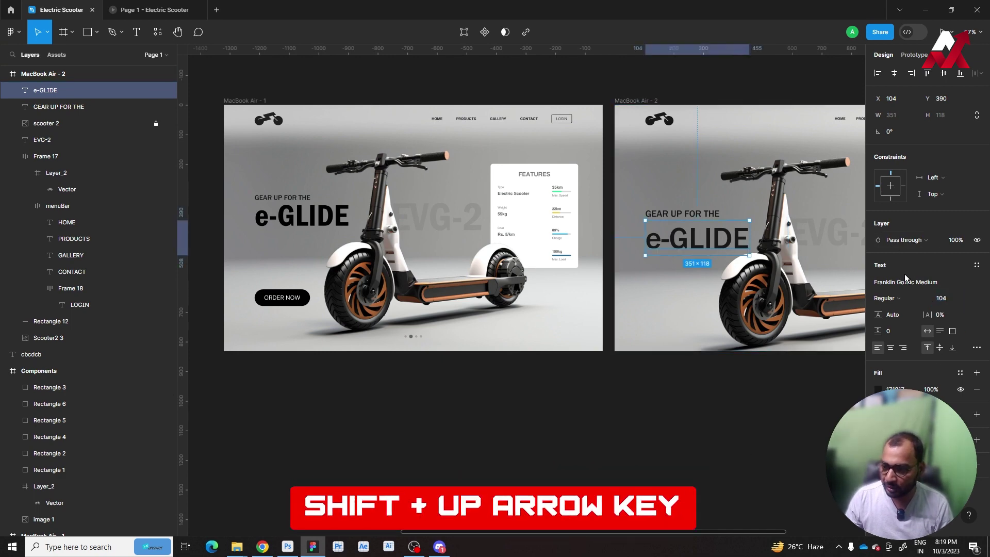
# Step: Set e-GLIDE to Franklin Gothic Demi Cond at size 112
pyautogui.click(905, 281)
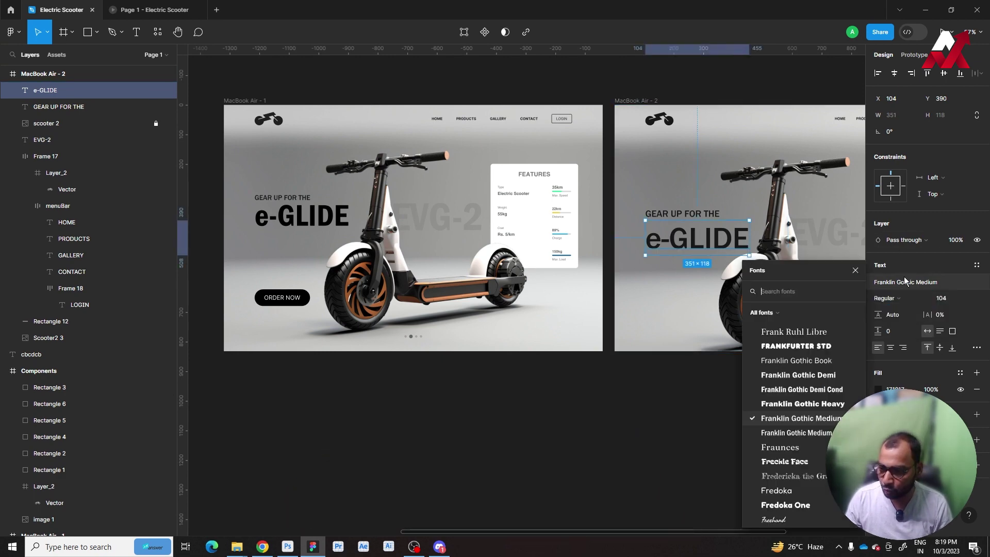
pyautogui.click(841, 405)
pyautogui.click(908, 240)
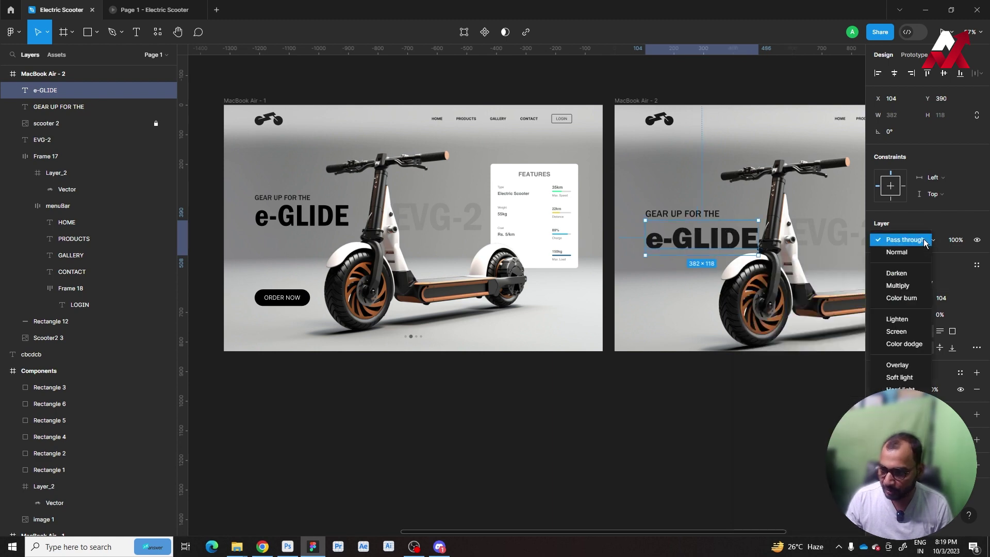
pyautogui.click(913, 282)
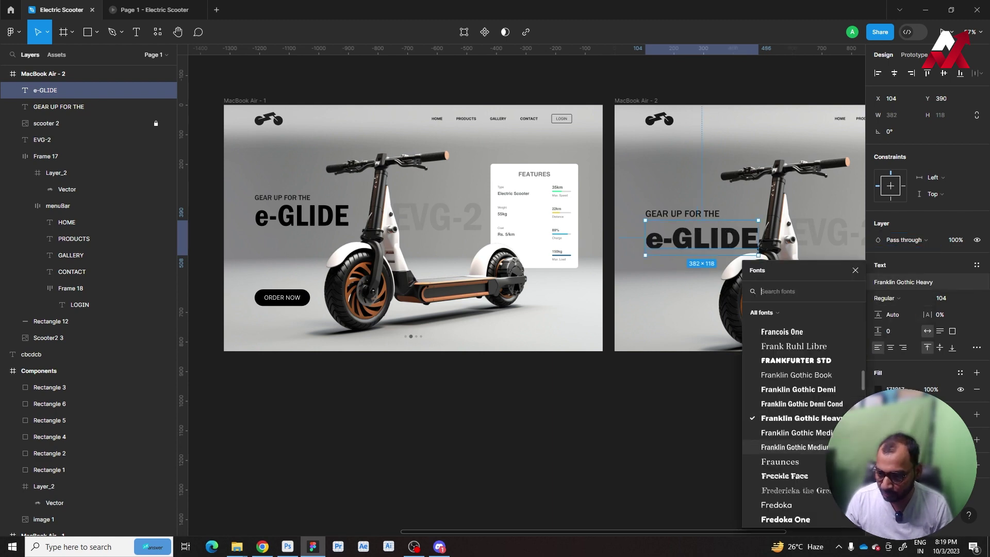
pyautogui.click(846, 445)
pyautogui.click(911, 282)
pyautogui.scroll(2, 846, 368)
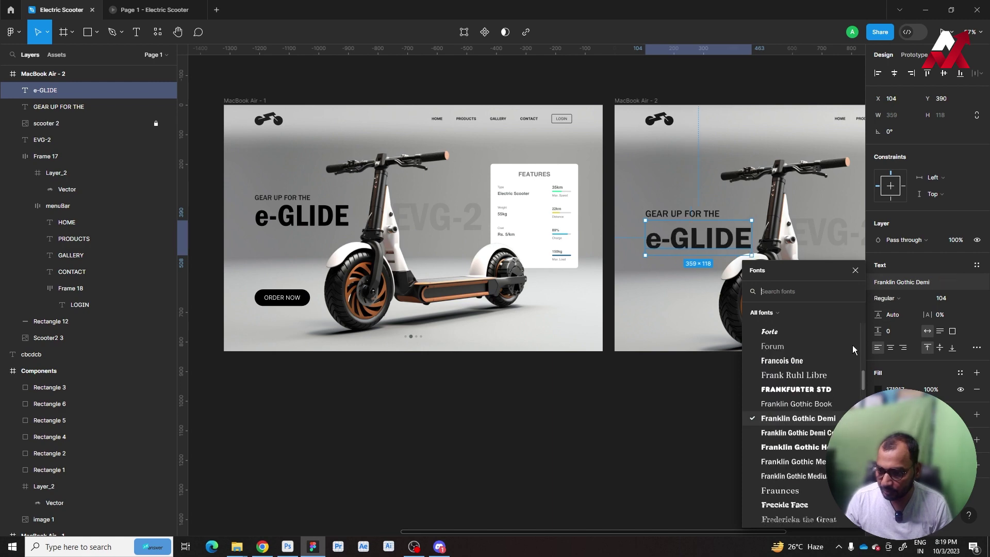
pyautogui.click(805, 431)
pyautogui.keyDown('ctrl'); pyautogui.scroll(3, 704, 271); pyautogui.keyUp('ctrl')
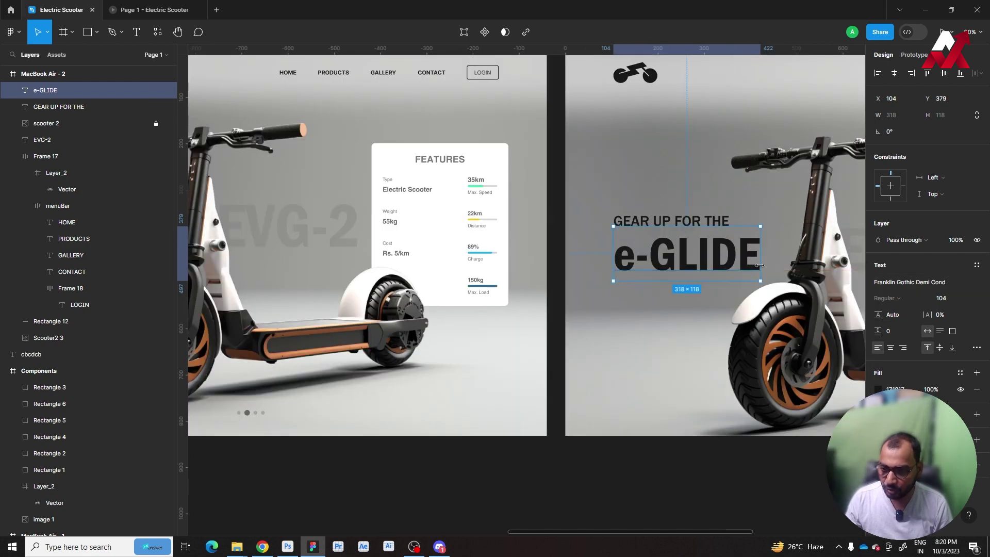
pyautogui.click(948, 299)
pyautogui.write('112')
pyautogui.press('Return')
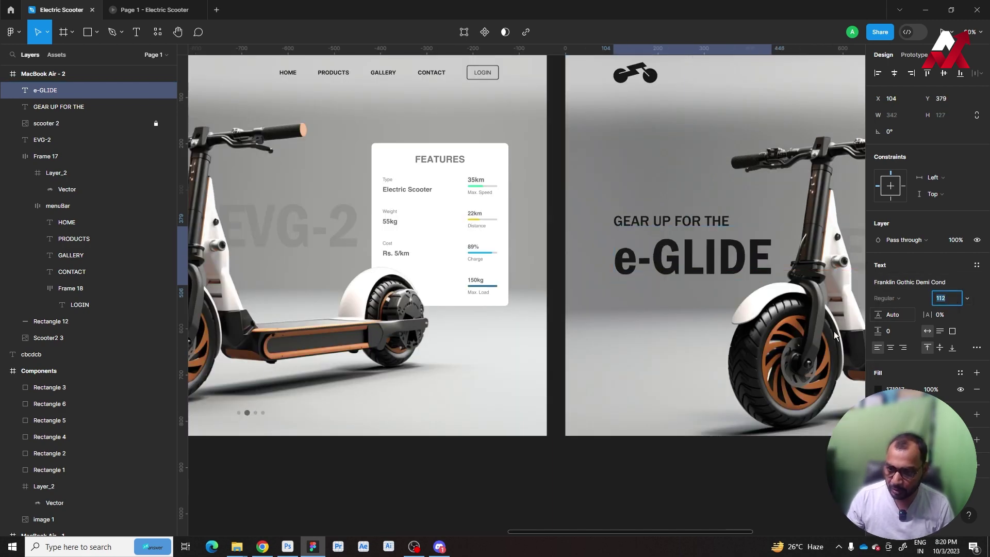
pyautogui.click(695, 490)
# Step: Pan around the second frame to check GEAR UP FOR THE against e-GLIDE
pyautogui.keyDown('ctrl'); pyautogui.scroll(-3, 671, 289); pyautogui.keyUp('ctrl')
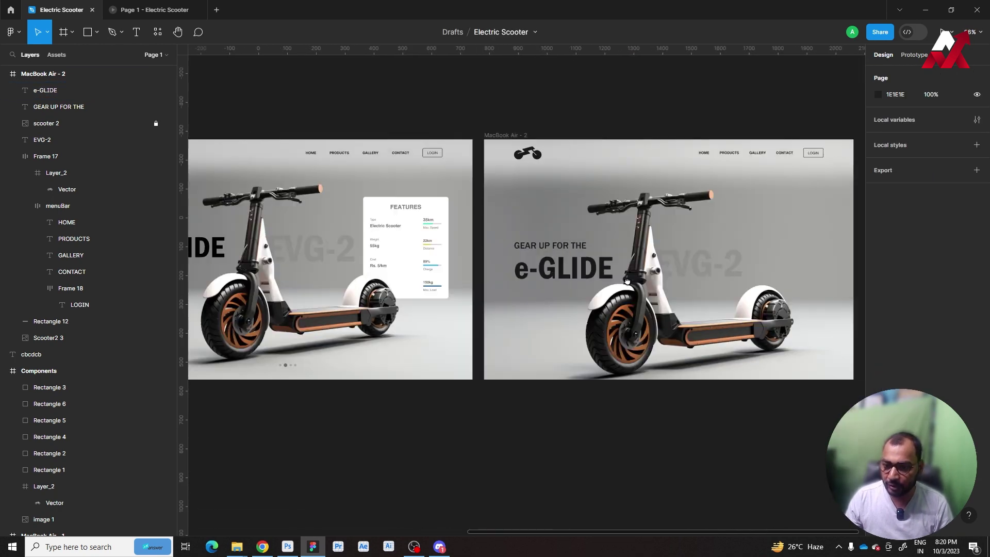
pyautogui.hscroll(3, 631, 287)
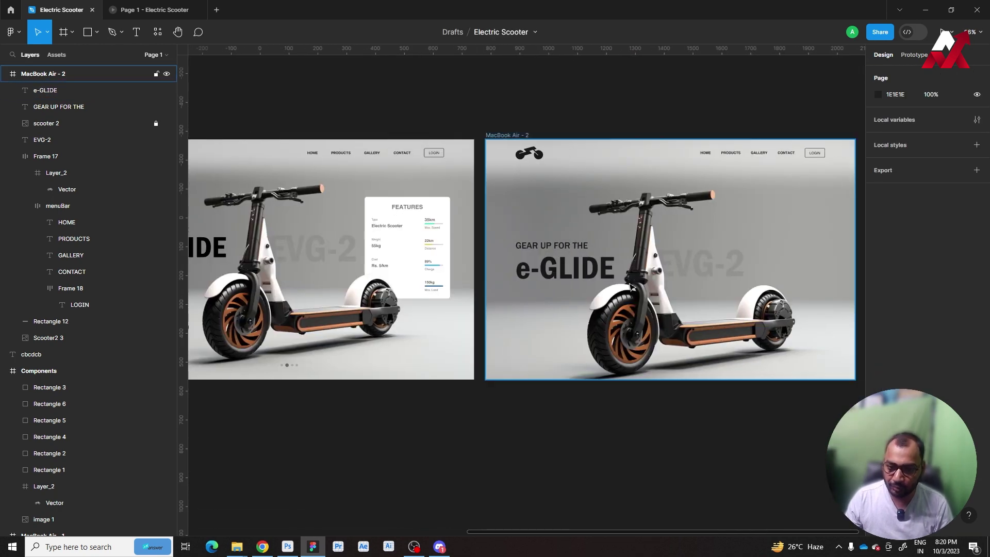
pyautogui.click(577, 247)
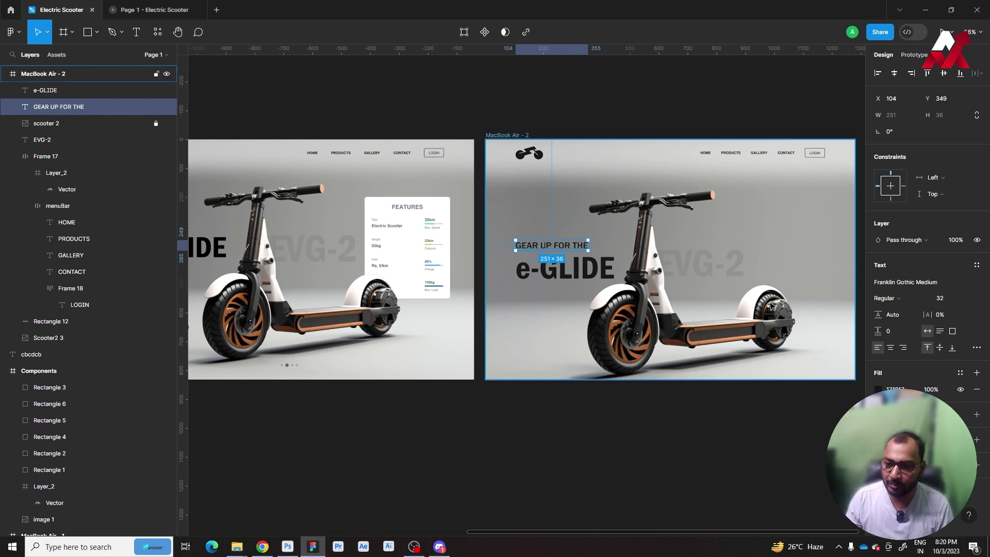
pyautogui.click(763, 418)
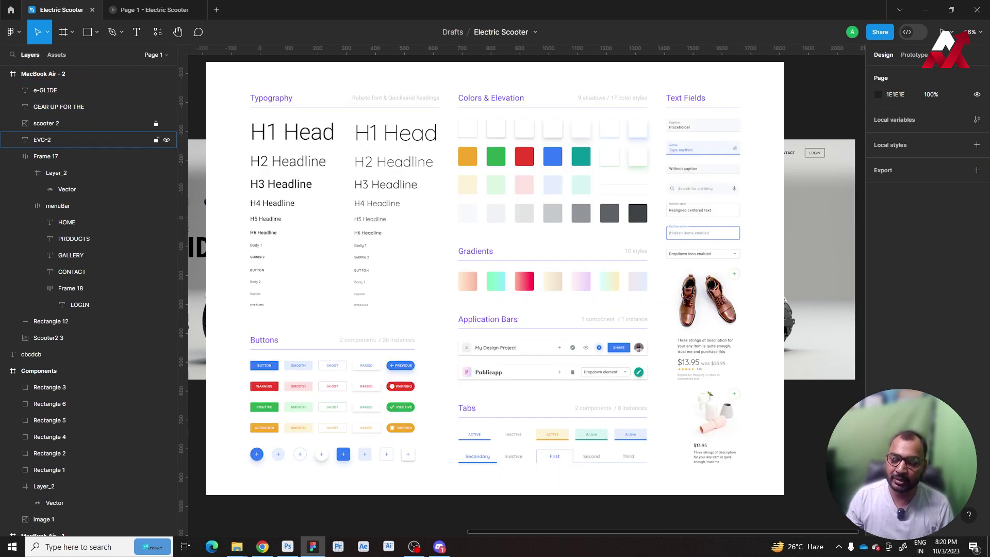
pyautogui.hscroll(2, 753, 262)
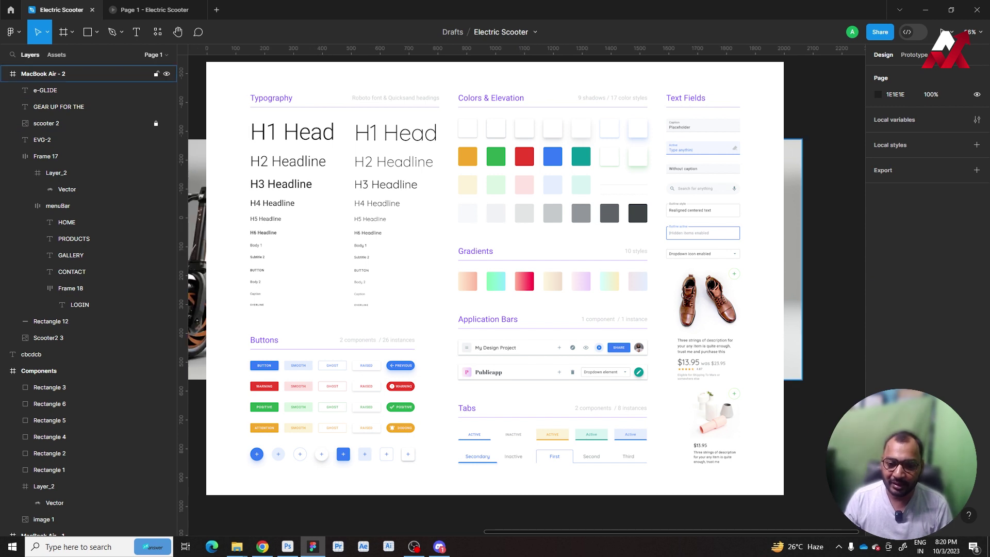
pyautogui.hscroll(-1, 810, 258)
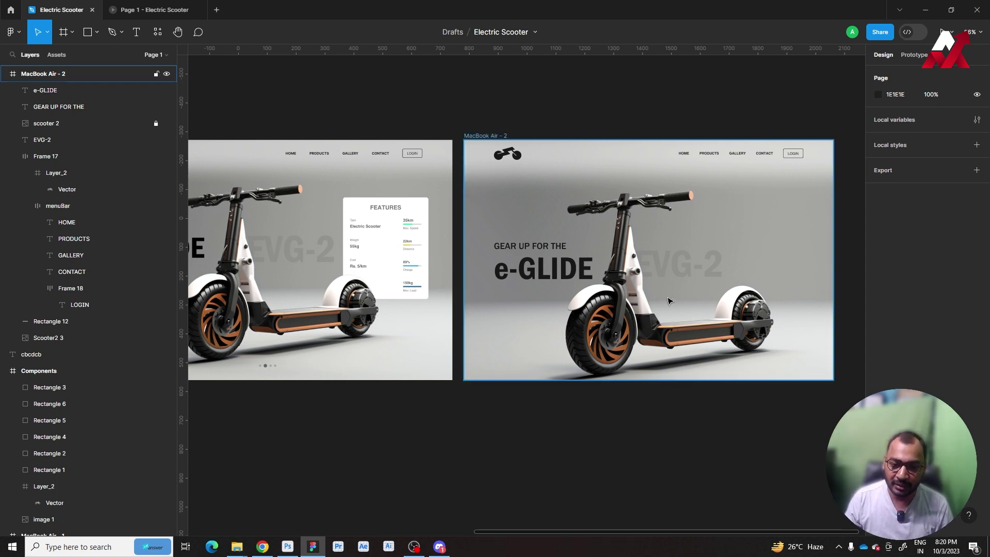
pyautogui.scroll(-2, 669, 301)
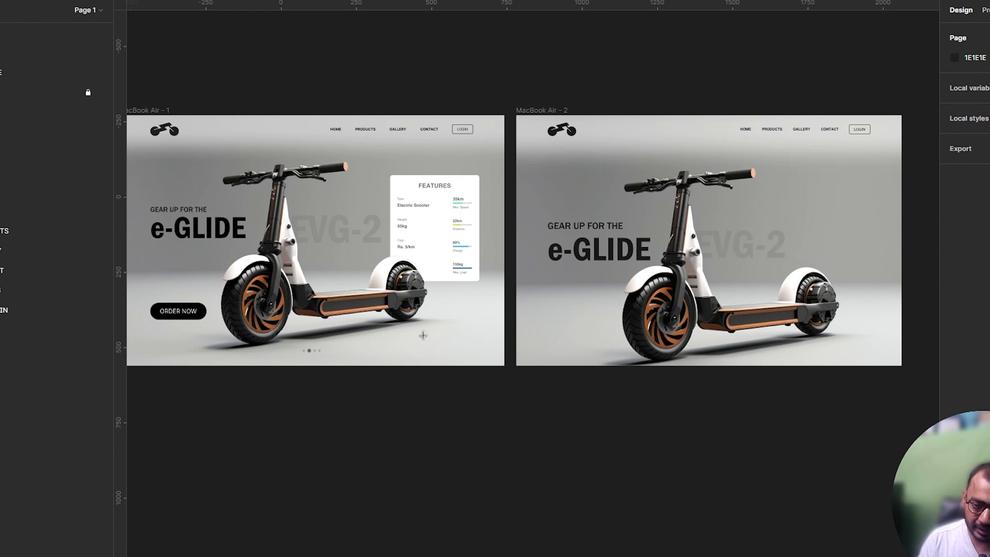
# Step: Add an 'ORDER NOW' label in Helvetica at size 24
pyautogui.click(571, 317)
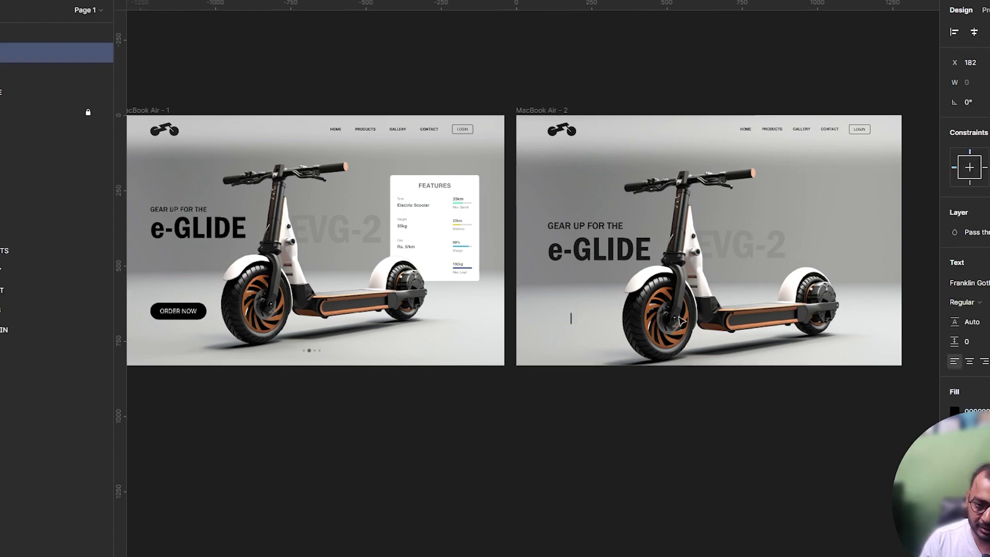
pyautogui.write('order now')
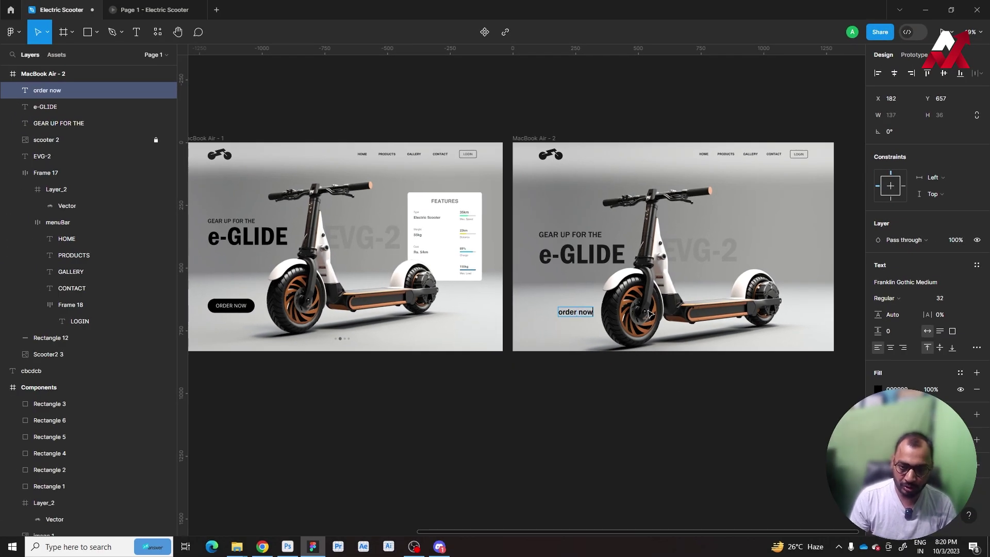
pyautogui.press('Escape')
pyautogui.scroll(3, 592, 298)
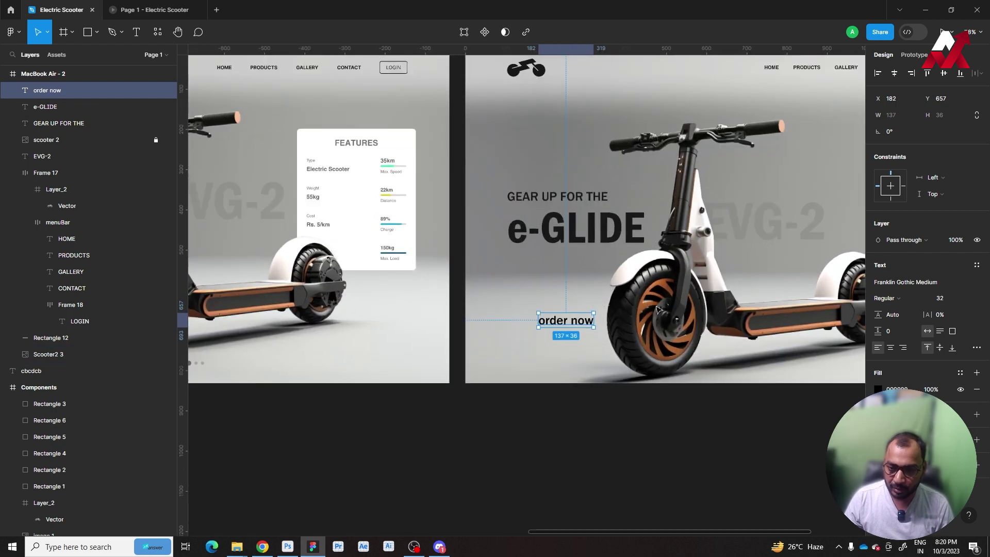
pyautogui.click(911, 283)
pyautogui.write('helvetica')
pyautogui.press('Return')
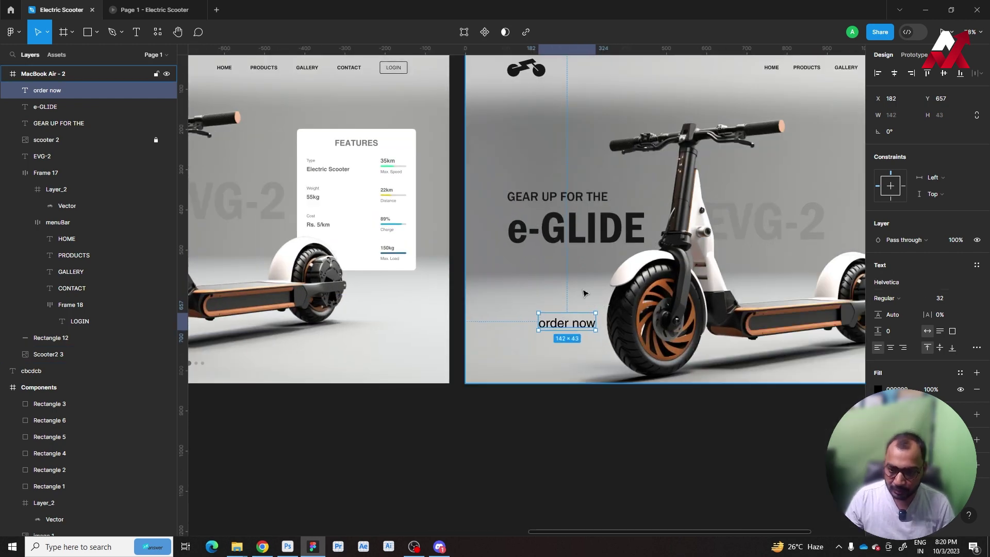
pyautogui.doubleClick(559, 324)
pyautogui.write('ORDER NOW')
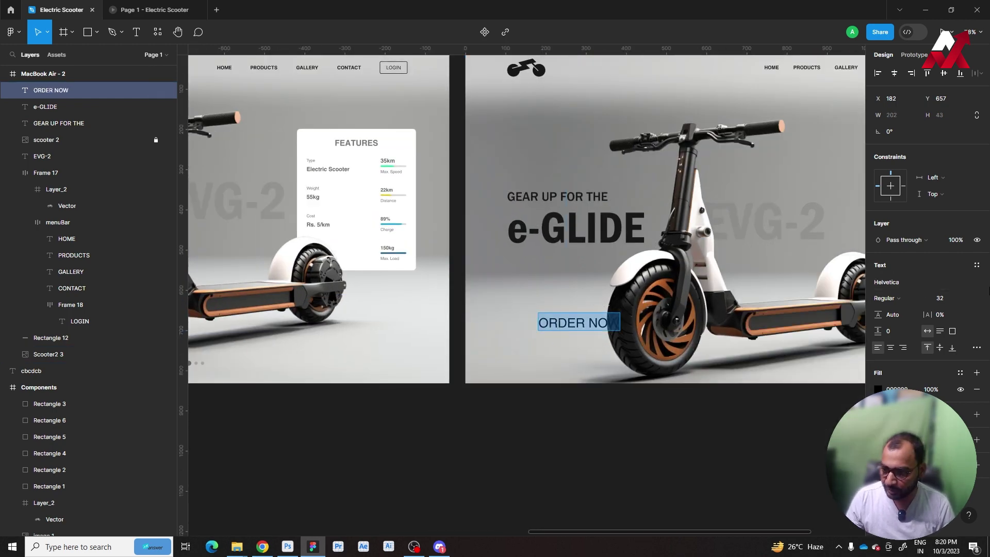
pyautogui.write('24')
pyautogui.press('Return')
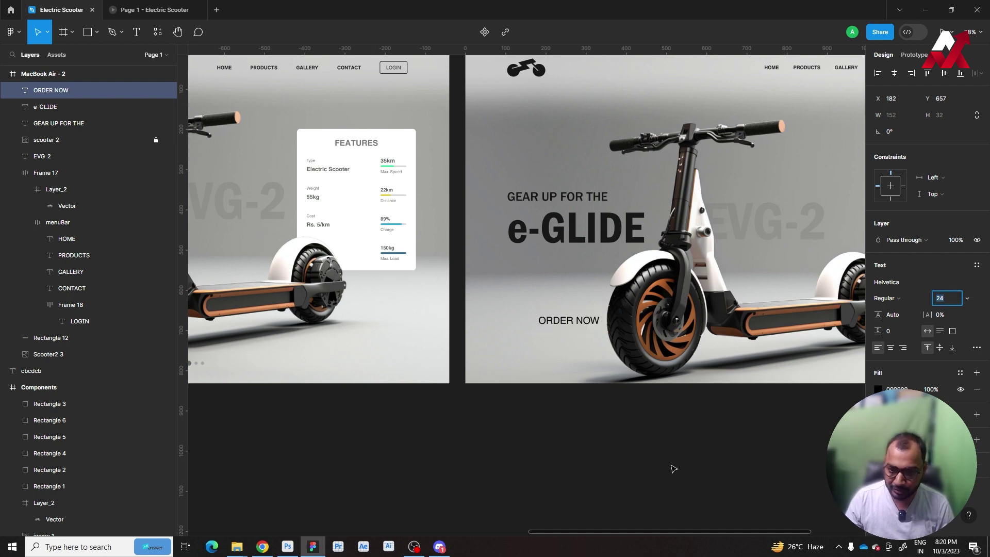
# Step: Place ORDER NOW under e-GLIDE and wrap it in an auto-layout frame
pyautogui.moveTo(577, 323); pyautogui.dragTo(560, 308)
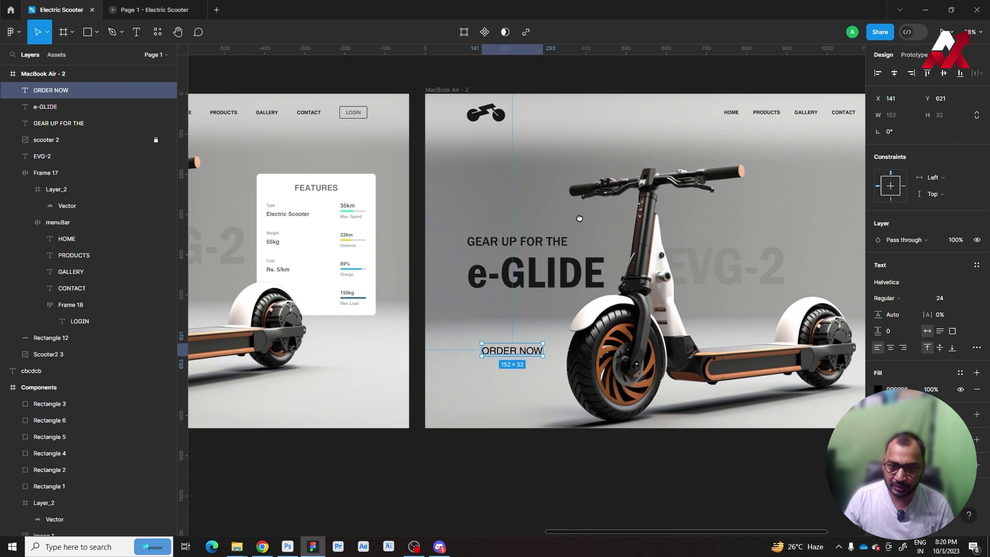
pyautogui.click(557, 197)
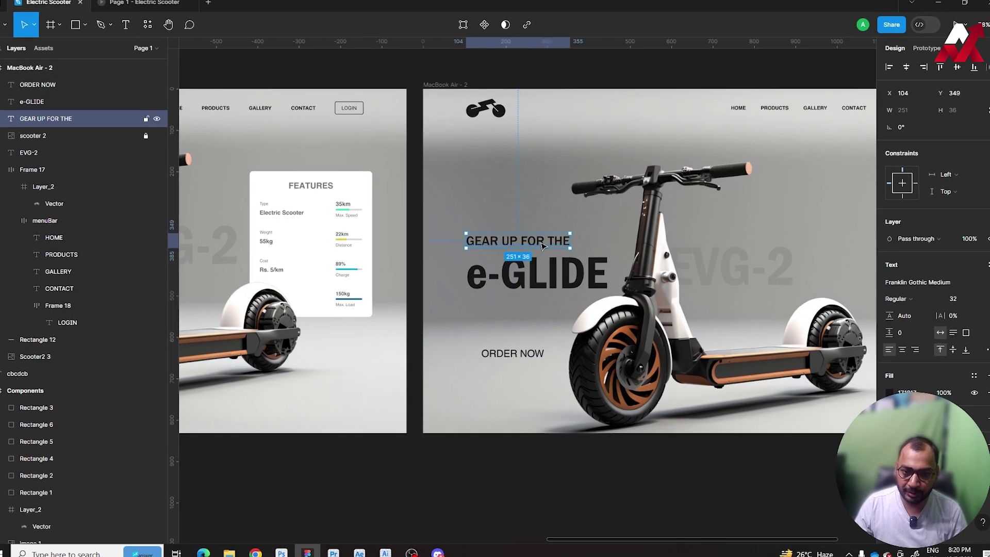
pyautogui.keyDown('shift'); pyautogui.click(573, 227); pyautogui.keyUp('shift')
pyautogui.keyDown('shift'); pyautogui.click(526, 72); pyautogui.keyUp('shift')
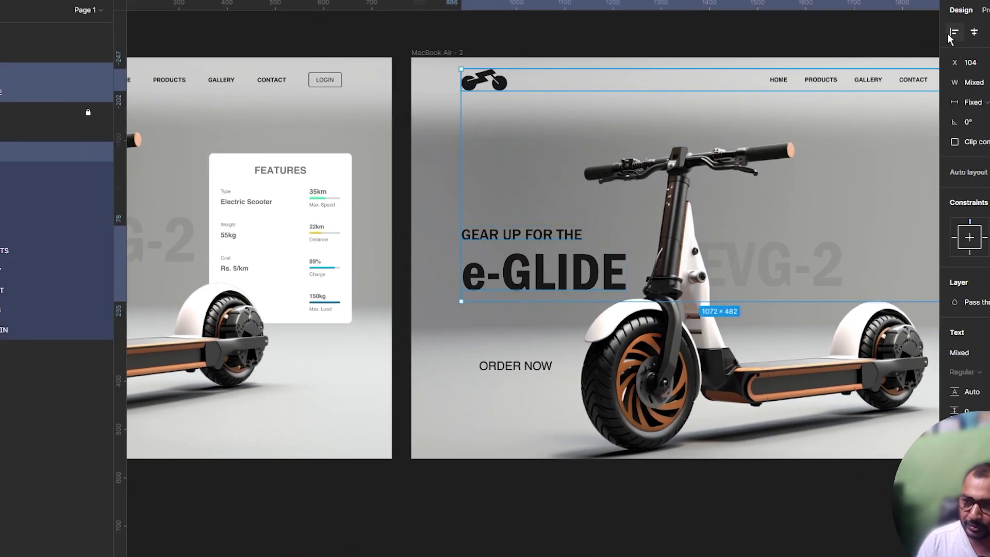
pyautogui.click(642, 39)
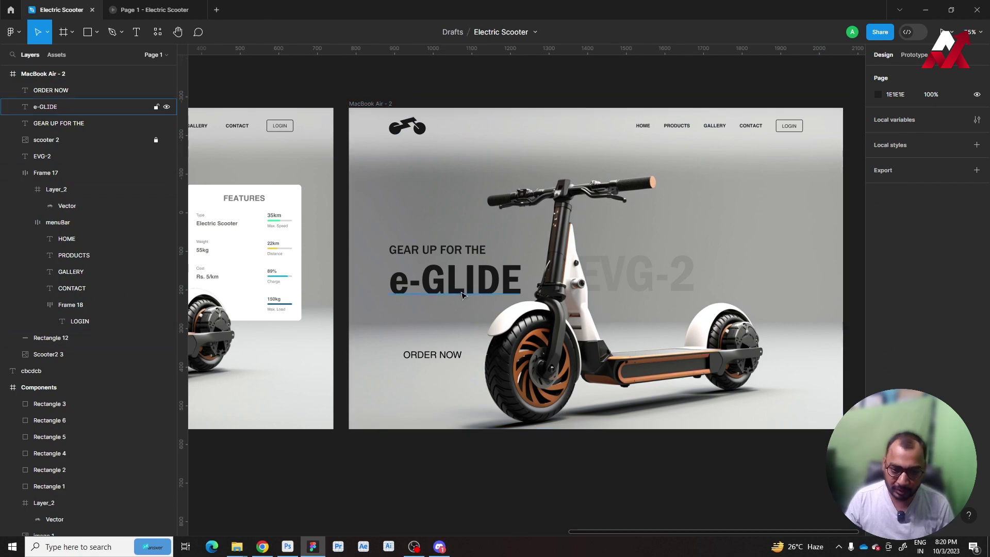
pyautogui.click(424, 354)
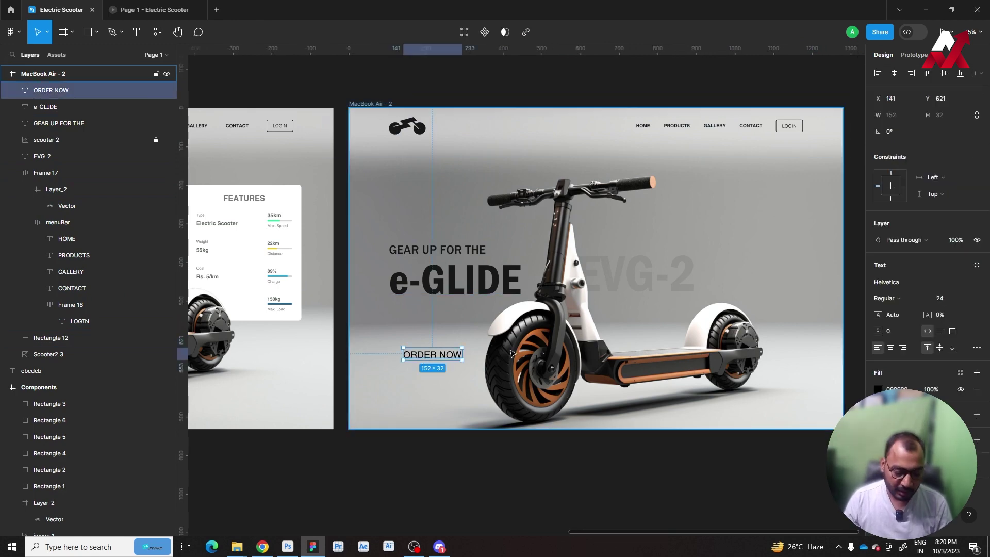
pyautogui.hotkey('shift', 'a')
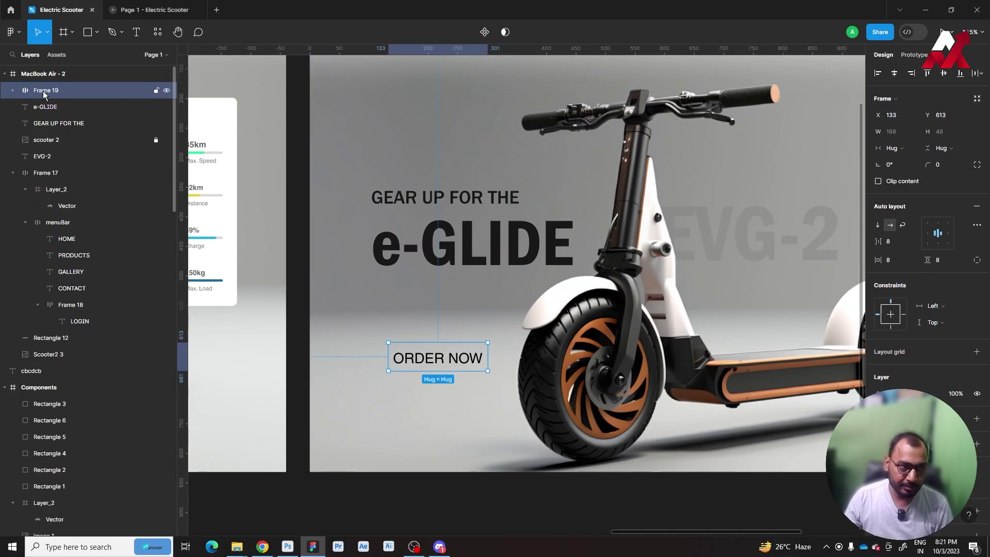
# Step: Name the button frame CTA, with 24 side padding and 50 corner radius
pyautogui.doubleClick(43, 91)
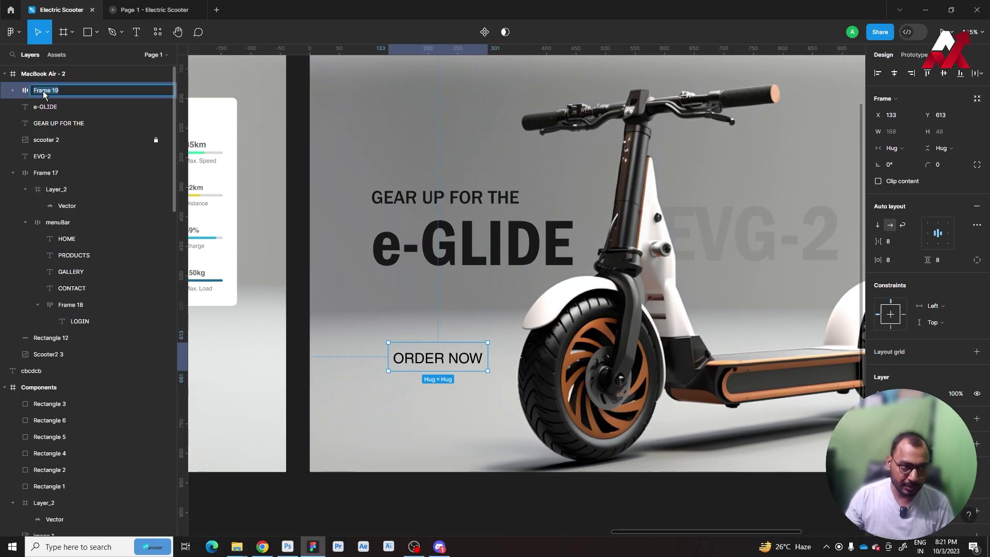
pyautogui.write('crta')
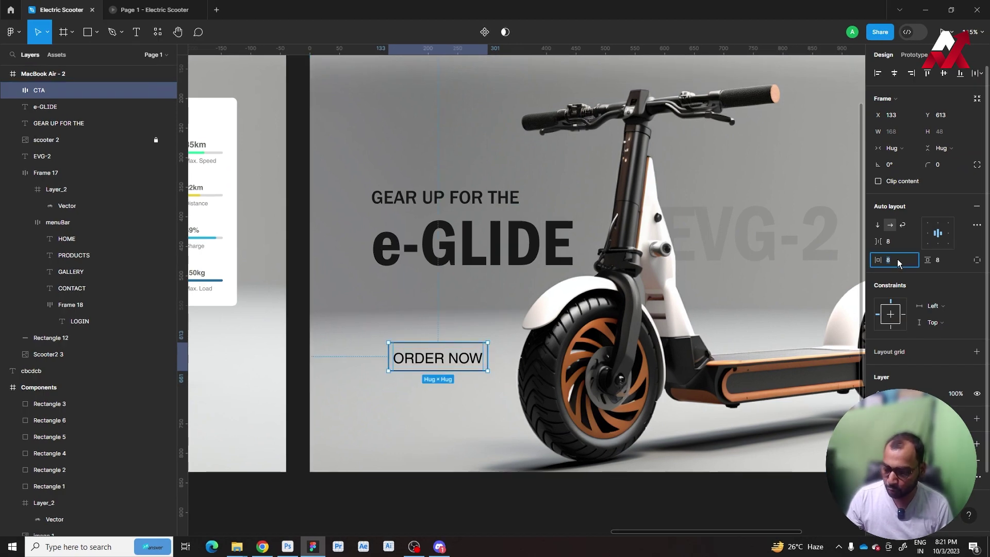
pyautogui.write('16')
pyautogui.press('Return')
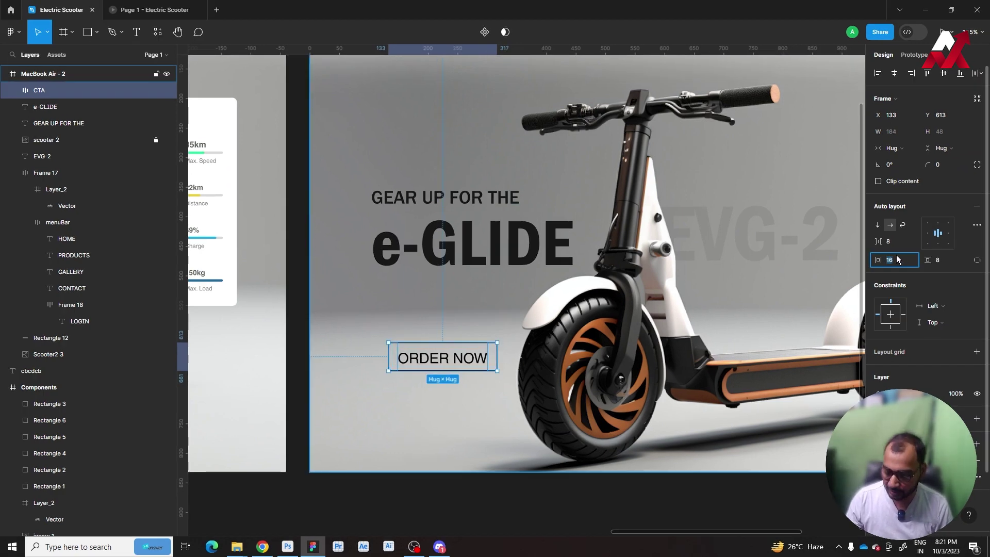
pyautogui.write('24')
pyautogui.press('Return')
pyautogui.click(939, 165)
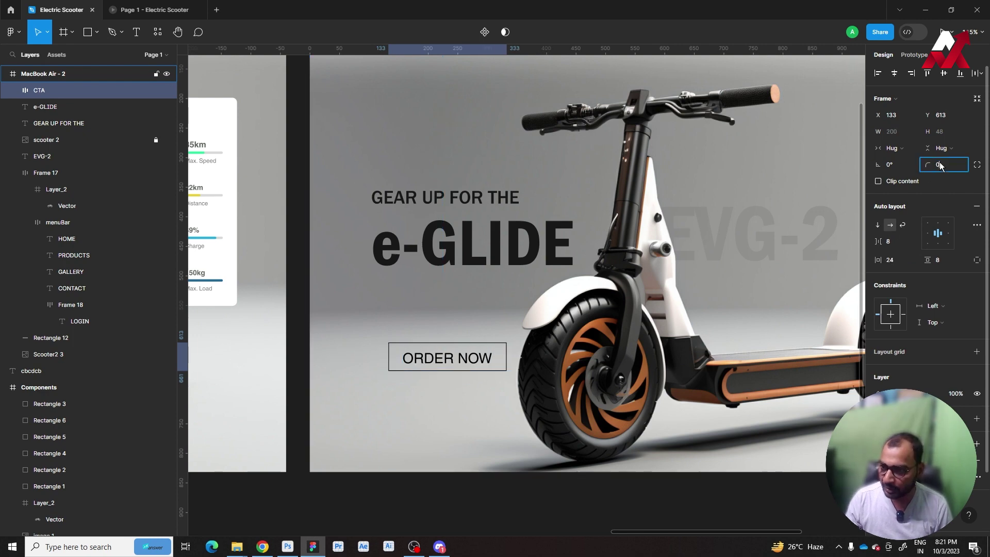
pyautogui.write('50')
pyautogui.press('Return')
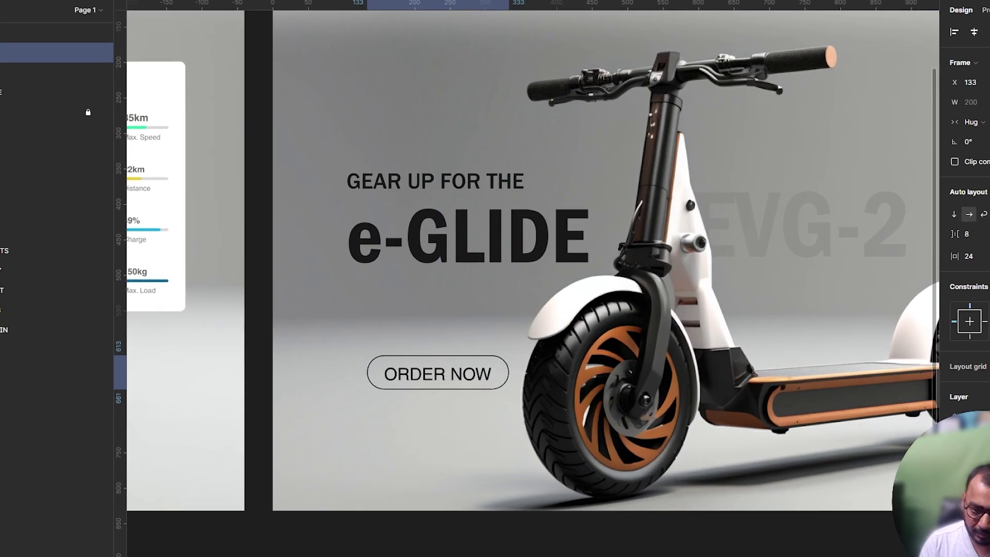
pyautogui.press('Escape')
# Step: Make the ORDER NOW text white (fff) and the button background near black
pyautogui.scroll(-2, 967, 258)
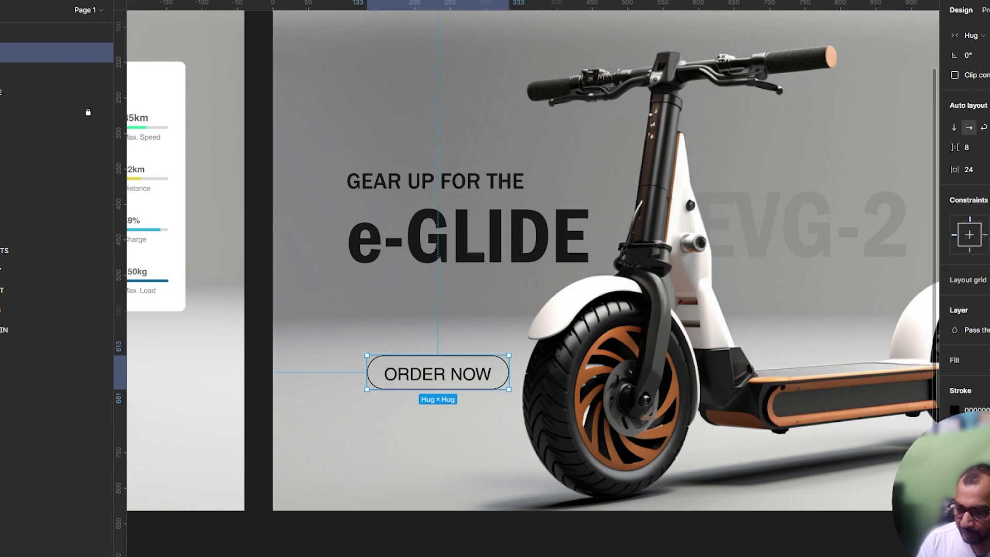
pyautogui.press('Return')
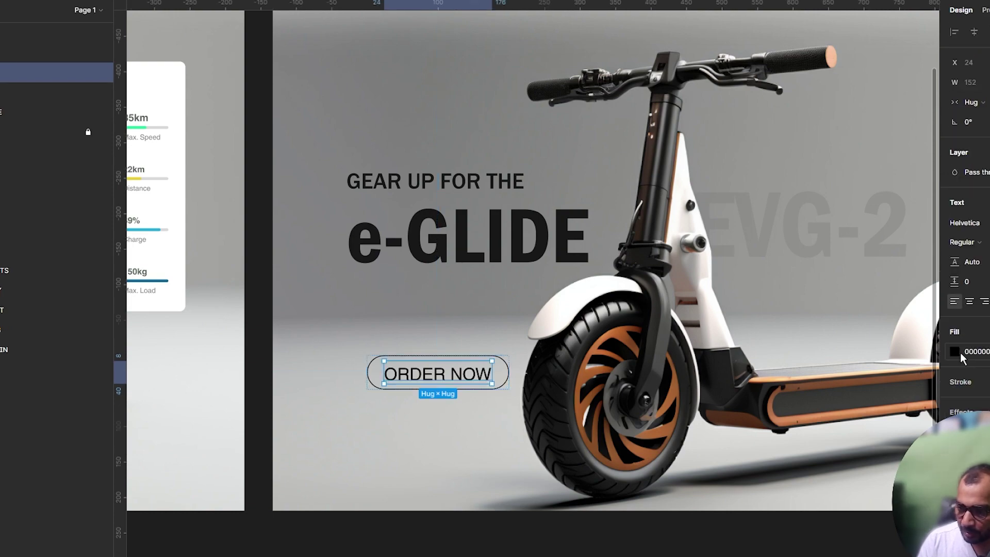
pyautogui.click(955, 351)
pyautogui.write('fff')
pyautogui.press('Return')
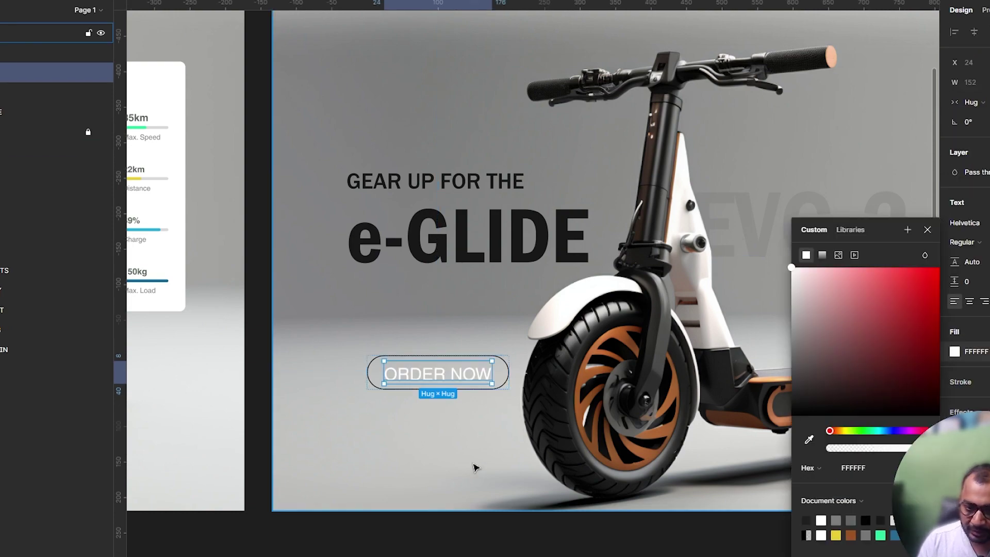
pyautogui.click(475, 467)
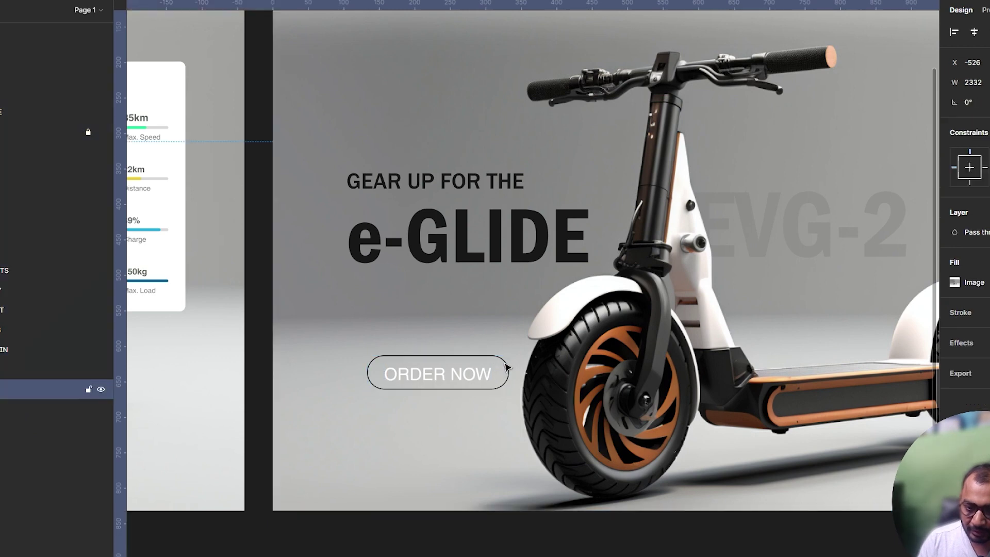
pyautogui.click(503, 384)
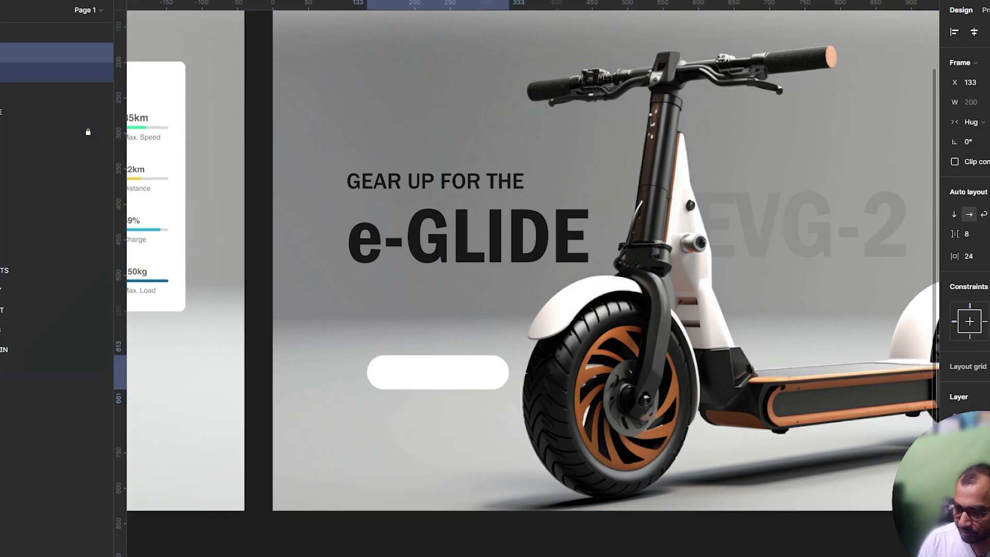
pyautogui.moveTo(845, 377)
pyautogui.mouseDown()
pyautogui.moveTo(772, 405)
pyautogui.moveTo(839, 422)
pyautogui.mouseUp()
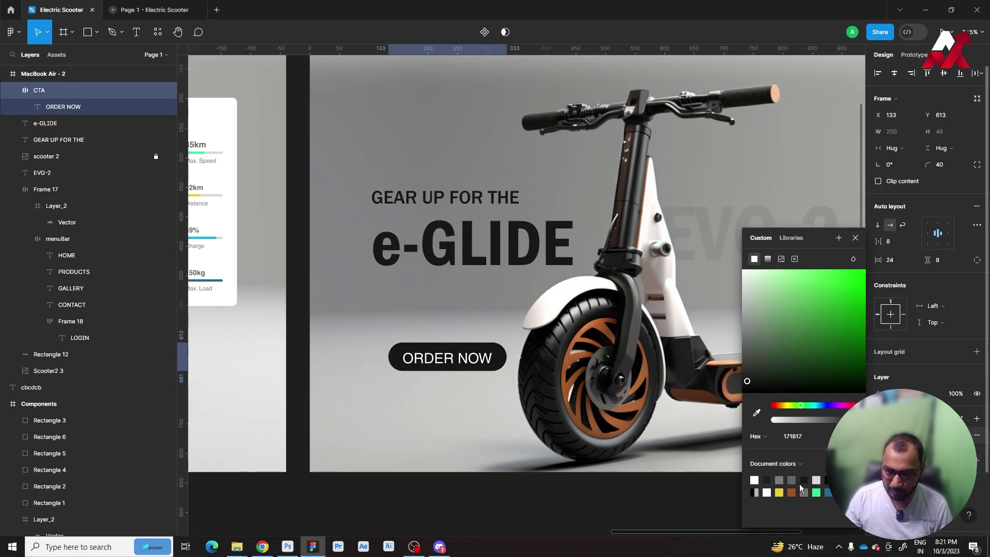
pyautogui.click(666, 496)
# Step: Set the button's vertical padding to 12 and reselect the ORDER NOW text
pyautogui.click(447, 358)
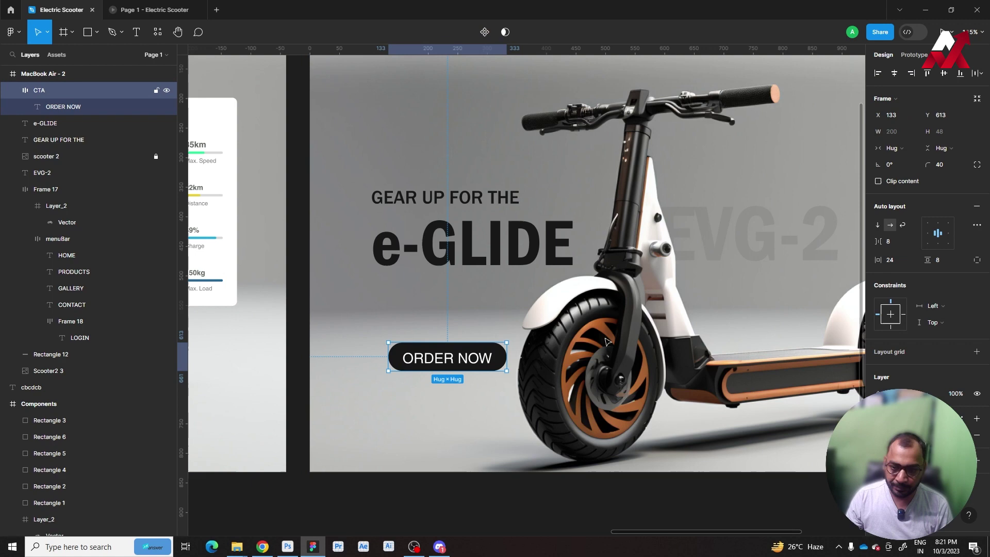
pyautogui.click(947, 260)
pyautogui.write('12')
pyautogui.press('Return')
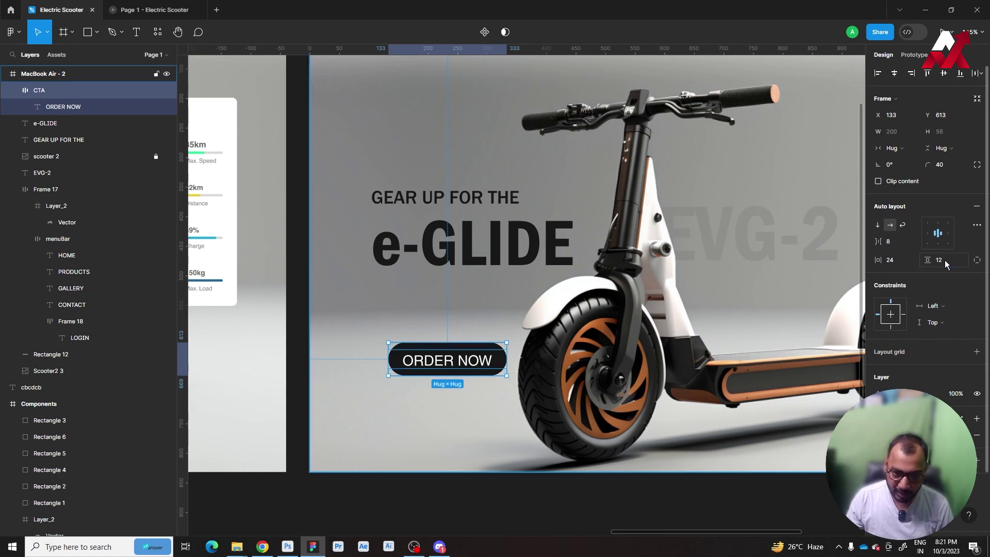
pyautogui.click(562, 496)
pyautogui.click(447, 360)
pyautogui.scroll(2, 449, 361)
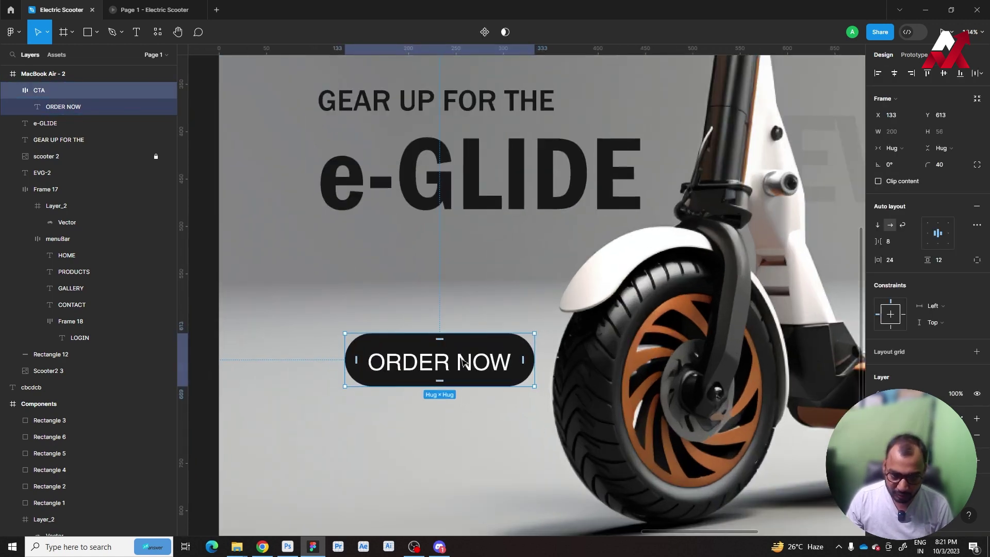
pyautogui.doubleClick(463, 362)
pyautogui.scroll(2, 463, 363)
pyautogui.scroll(3, 463, 363)
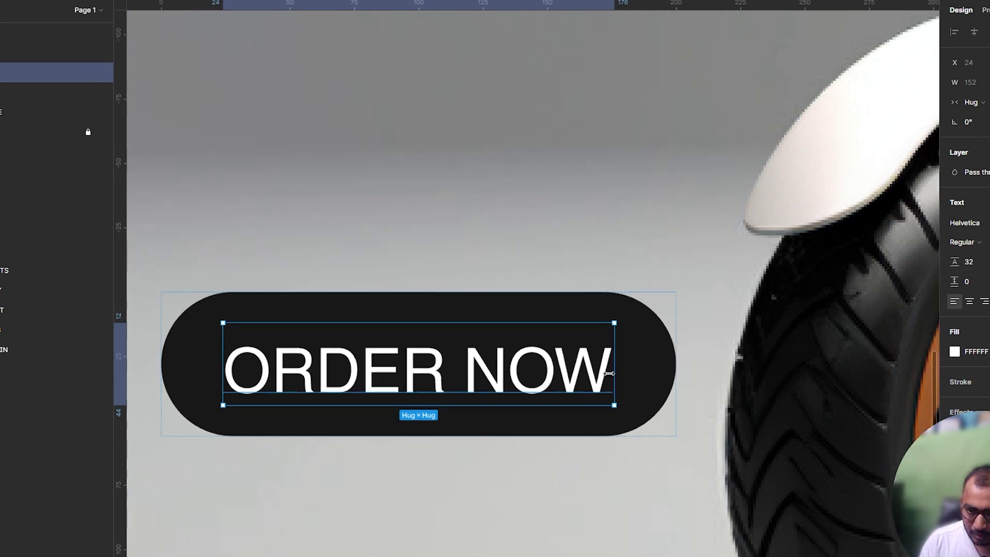
pyautogui.scroll(-5, 573, 414)
pyautogui.press('Escape')
pyautogui.press('Escape')
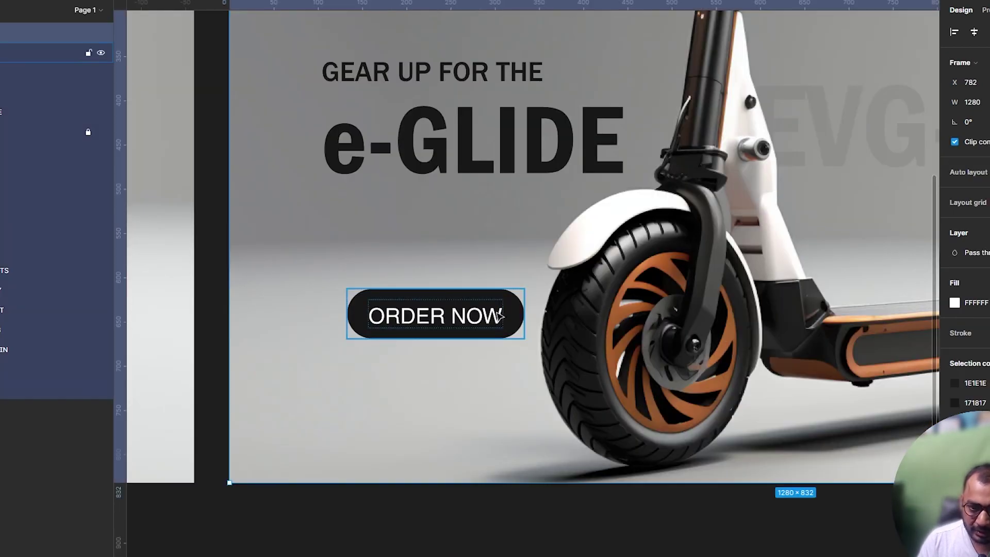
pyautogui.click(499, 316)
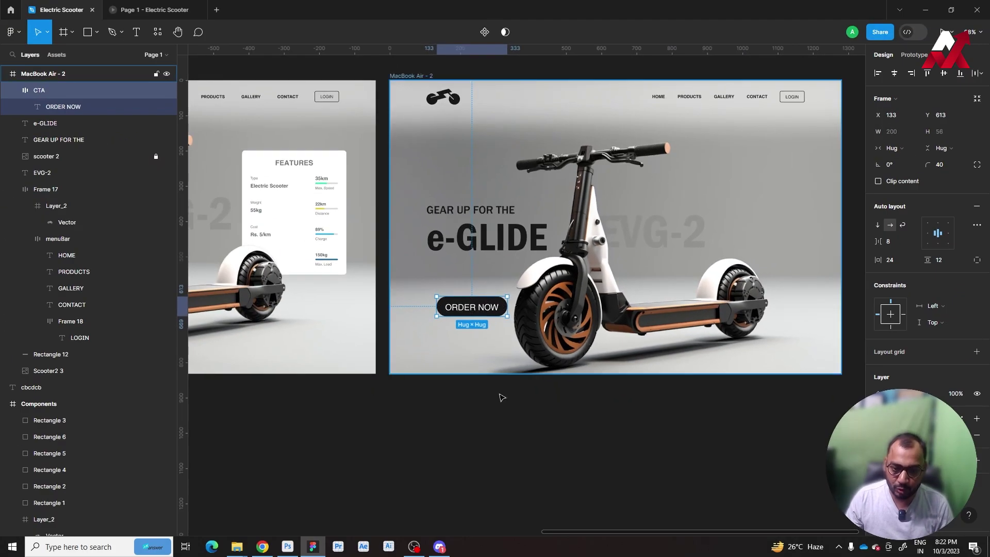
pyautogui.click(502, 398)
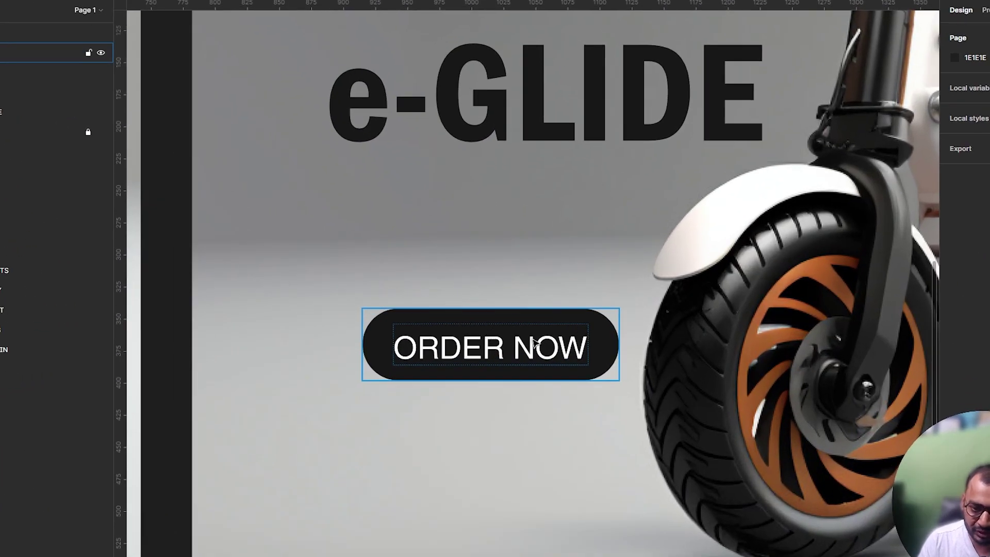
pyautogui.doubleClick(537, 350)
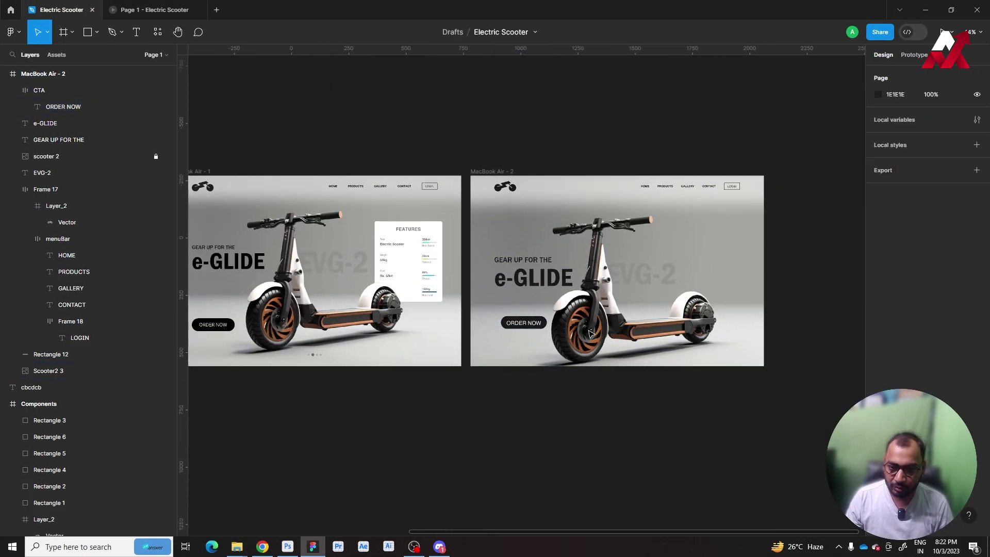
# Step: Left-align the ORDER NOW button with the e-GLIDE heading
pyautogui.click(518, 323)
pyautogui.keyDown('shift'); pyautogui.click(528, 274); pyautogui.keyUp('shift')
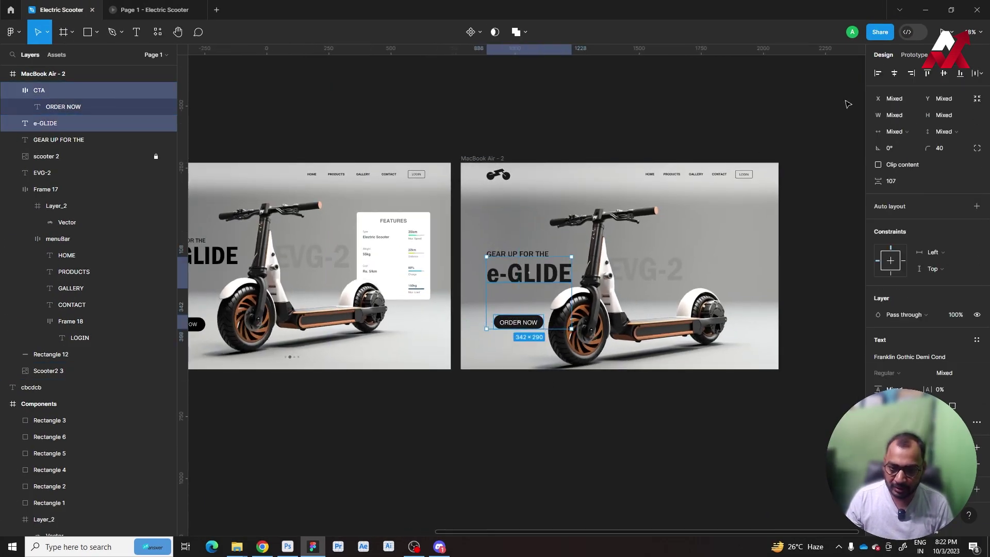
pyautogui.click(877, 73)
pyautogui.click(658, 378)
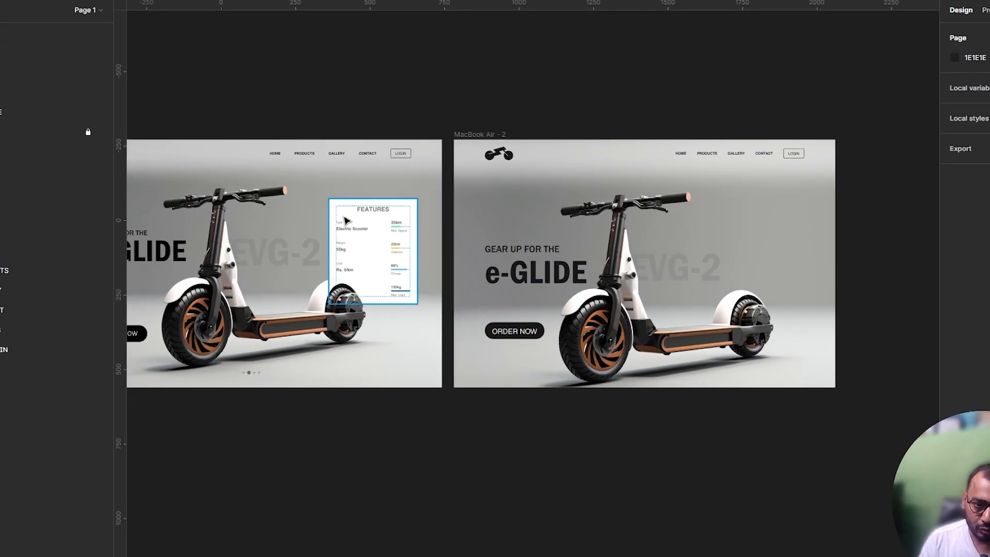
# Step: Check the FEATURES card's width and height sizing options, keeping Hug contents
pyautogui.scroll(3, 345, 221)
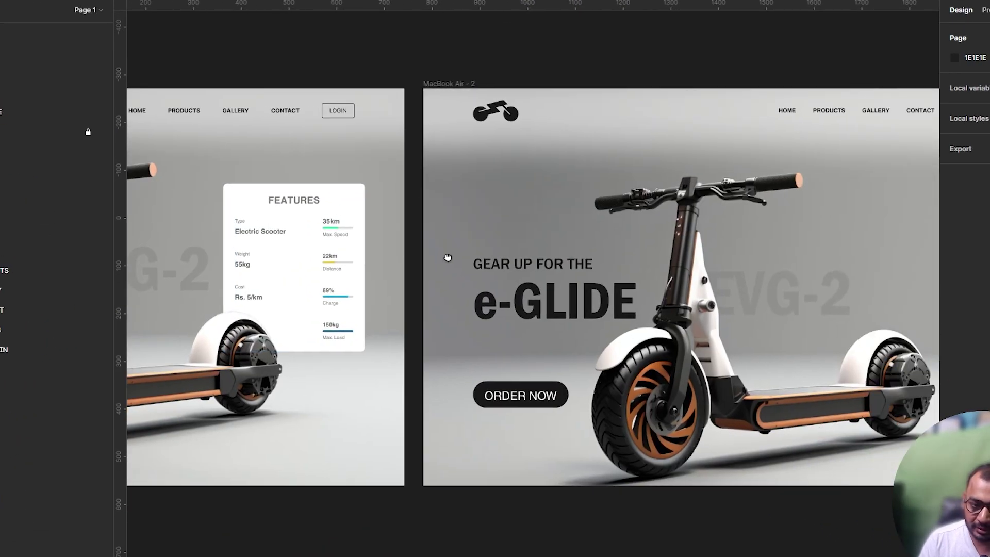
pyautogui.click(337, 244)
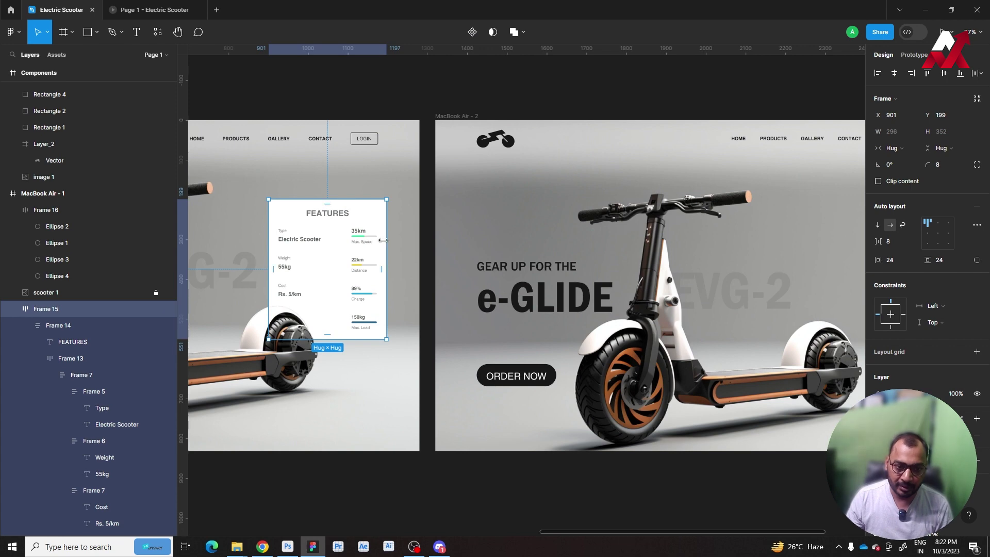
pyautogui.click(947, 148)
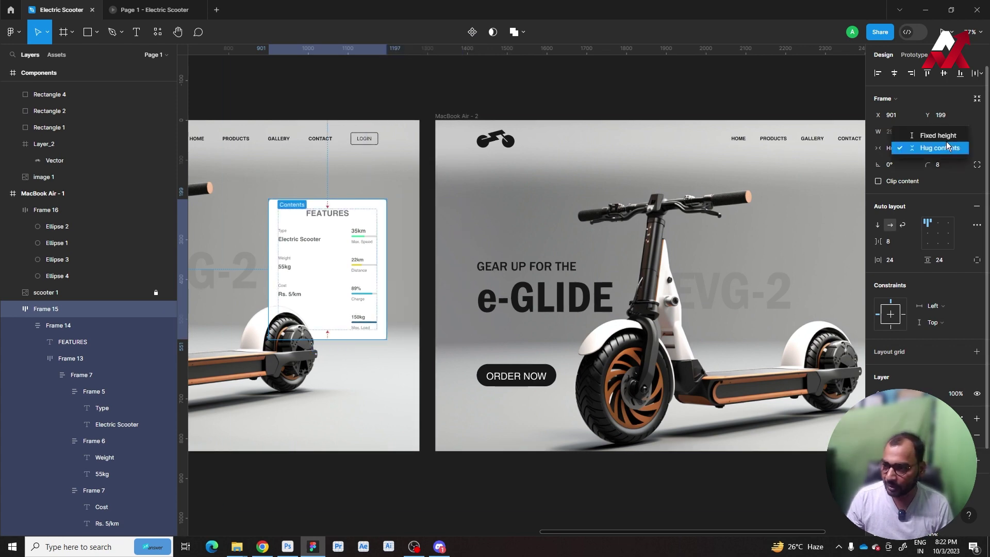
pyautogui.click(949, 149)
pyautogui.click(909, 148)
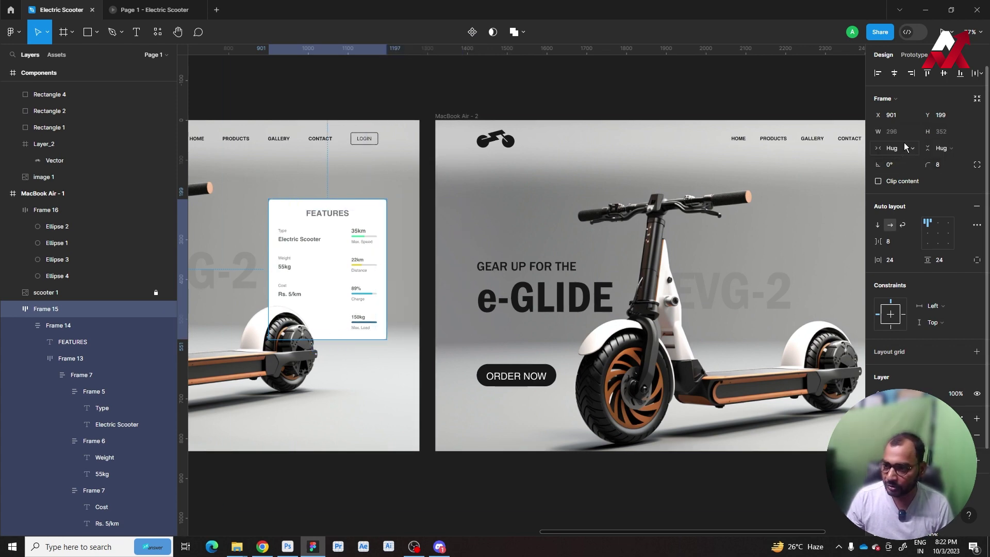
pyautogui.click(909, 148)
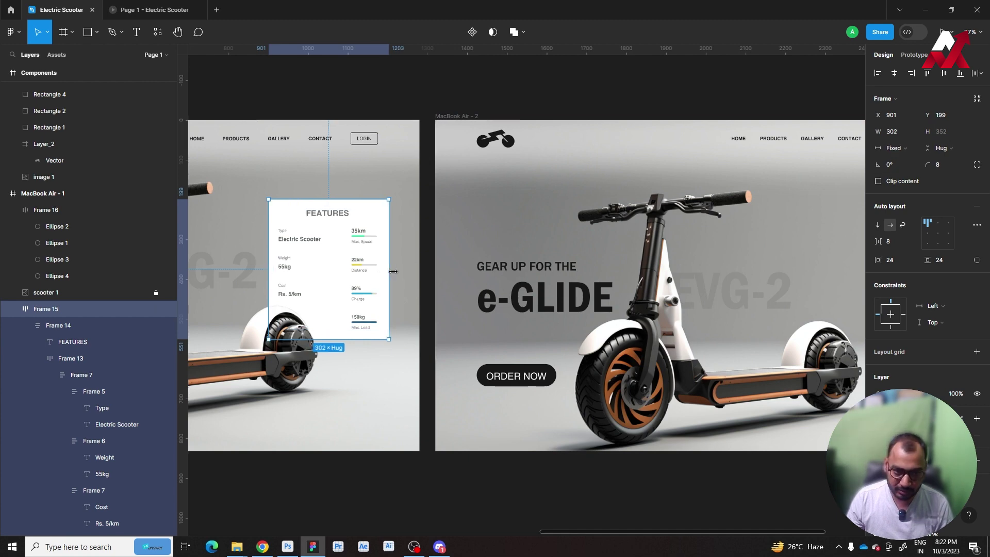
pyautogui.scroll(-2, 469, 394)
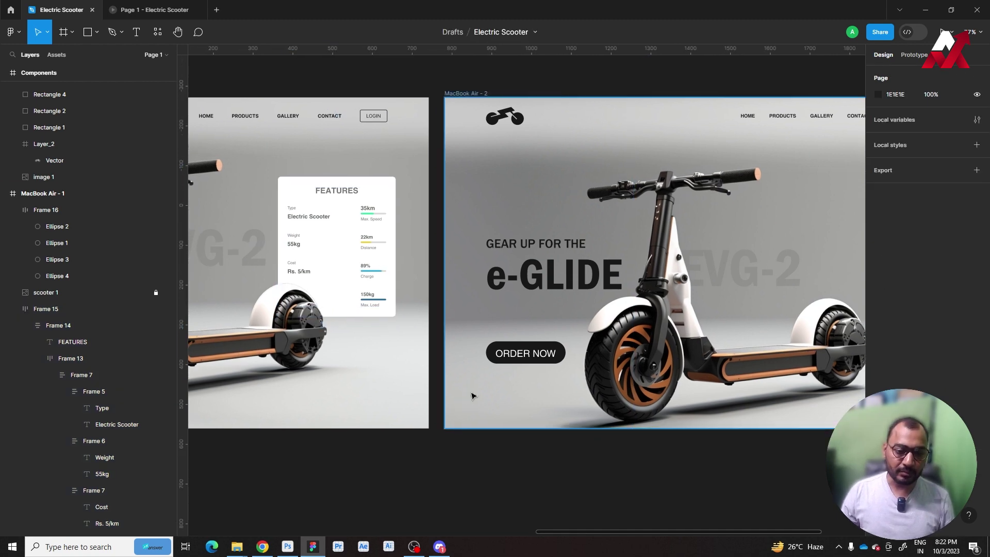
pyautogui.hscroll(2, 609, 405)
pyautogui.scroll(-2, 580, 240)
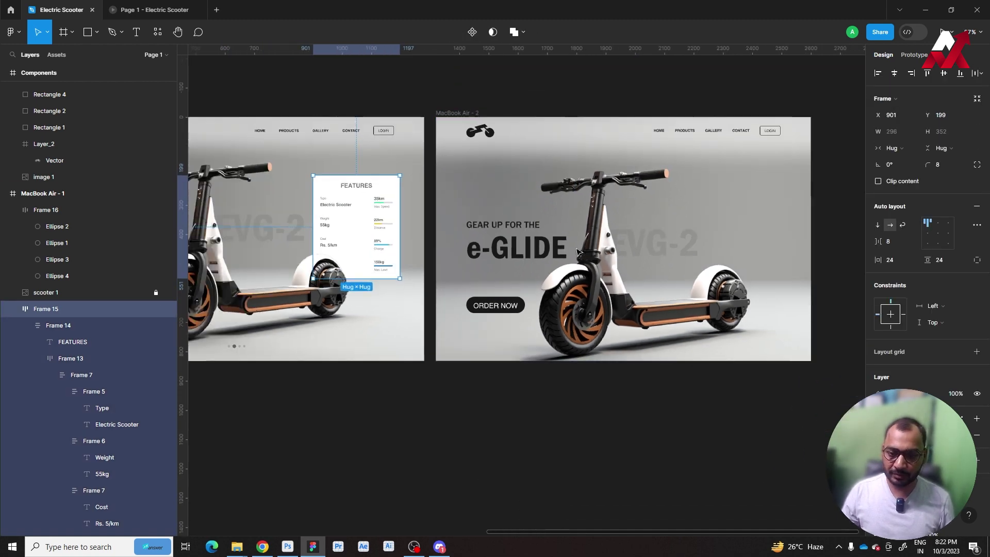
pyautogui.click(825, 238)
# Step: Add a bold 'FEATURES' text label in the second frame
pyautogui.press('t')
pyautogui.click(749, 178)
pyautogui.write('features')
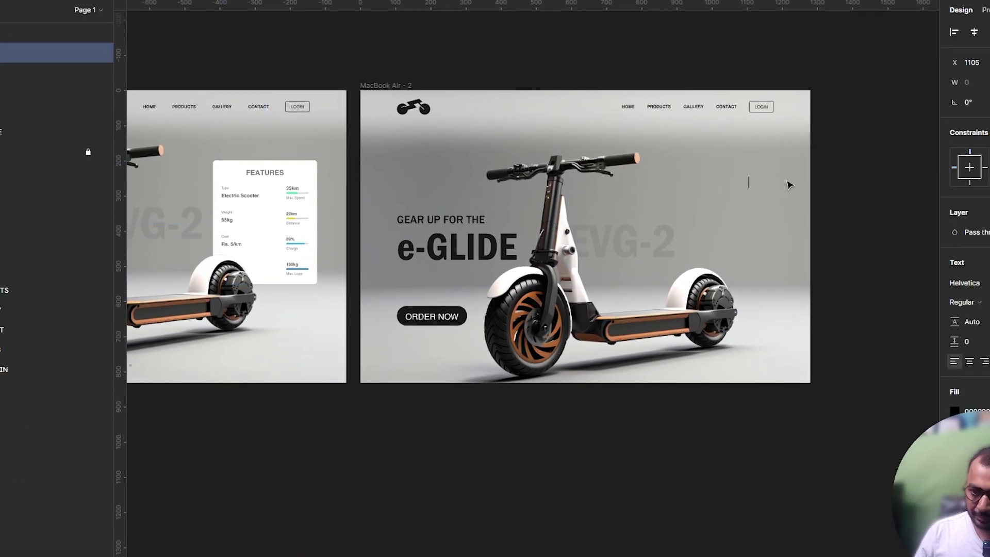
pyautogui.hotkey('ctrl', 'a')
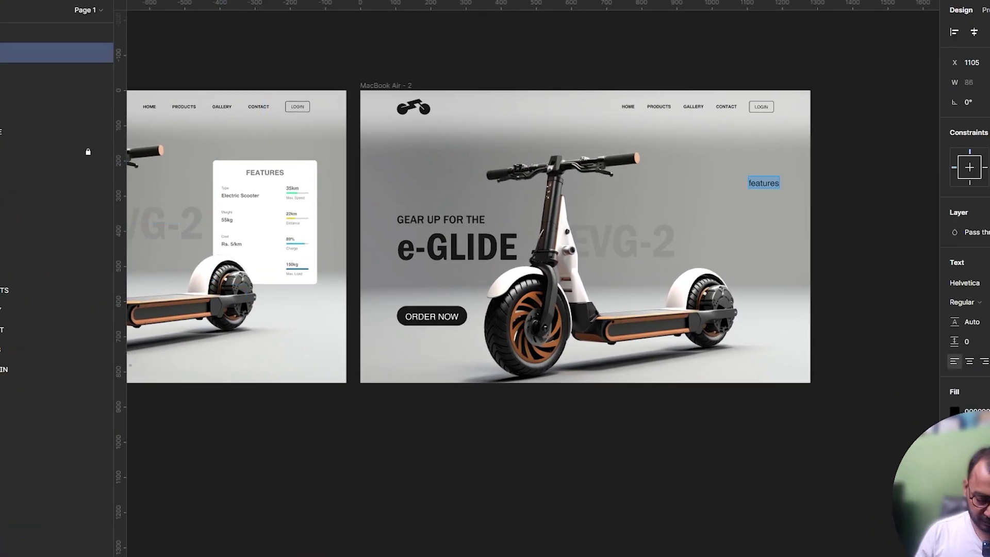
pyautogui.write('FEATURES')
pyautogui.click(884, 298)
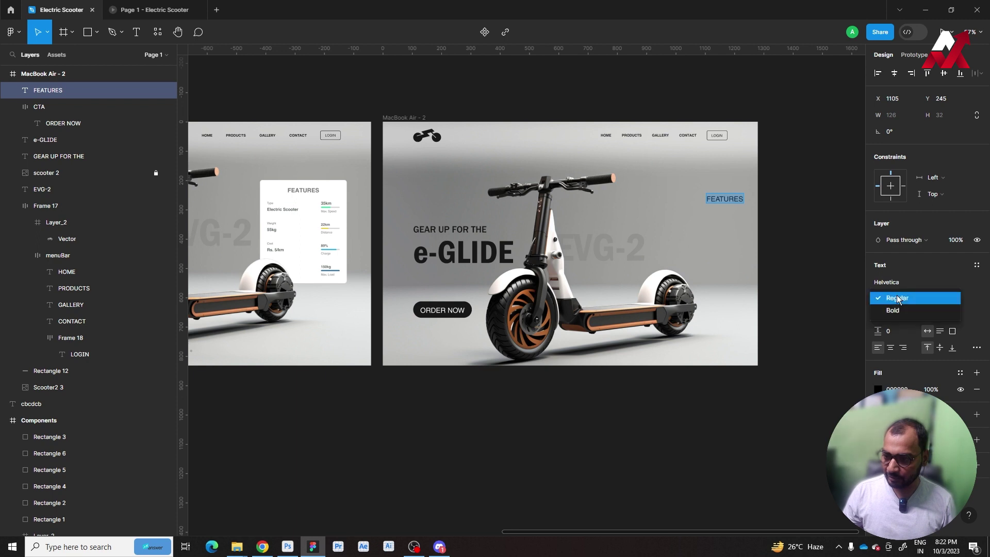
pyautogui.click(882, 310)
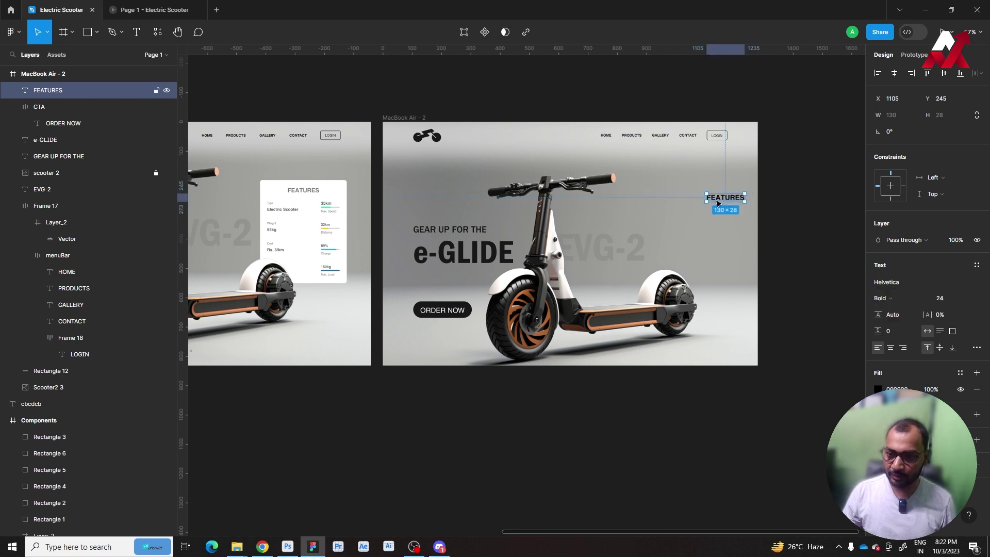
# Step: Move FEATURES to the upper right under the navigation and colour it grey
pyautogui.moveTo(718, 203); pyautogui.dragTo(696, 200)
pyautogui.click(878, 389)
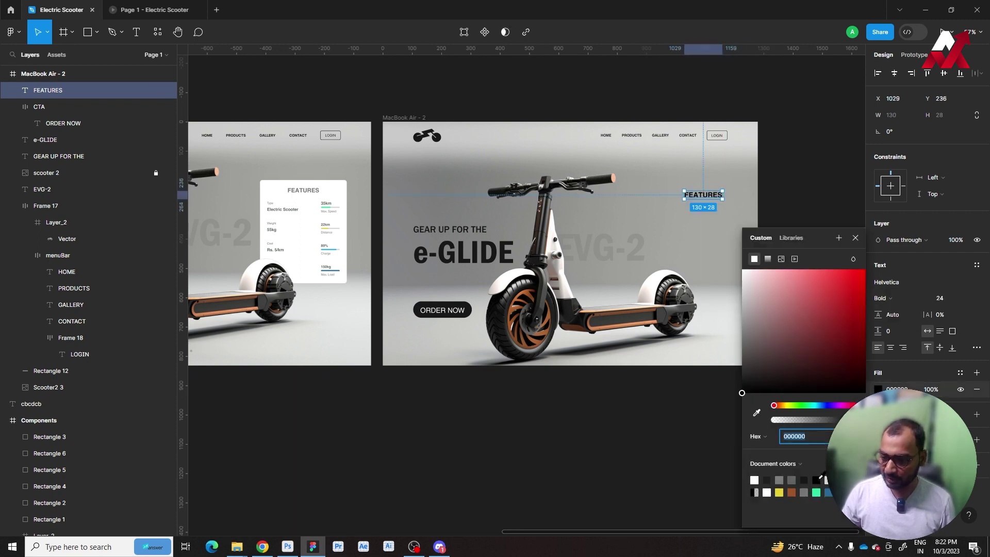
pyautogui.click(792, 479)
pyautogui.click(817, 194)
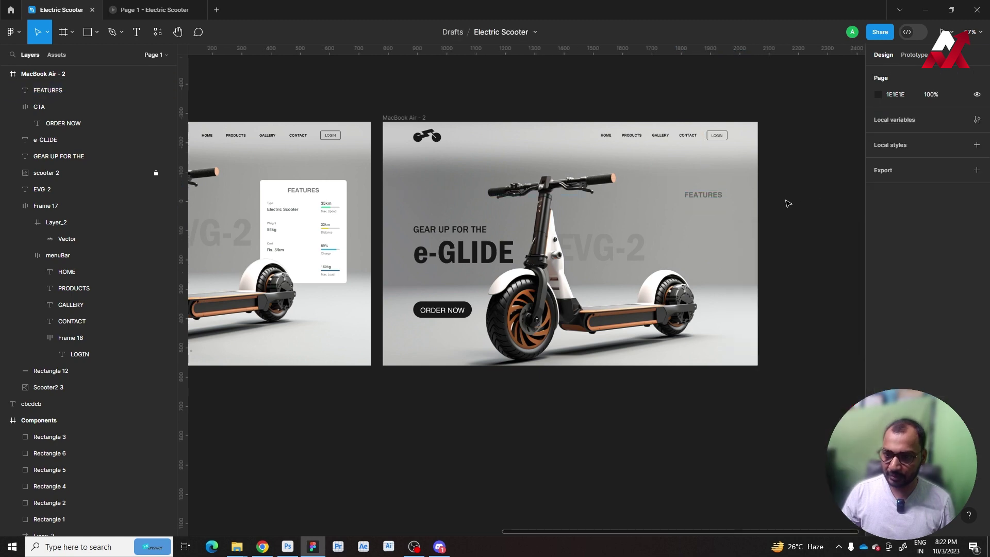
pyautogui.click(704, 195)
pyautogui.click(803, 199)
pyautogui.moveTo(709, 201); pyautogui.dragTo(699, 196)
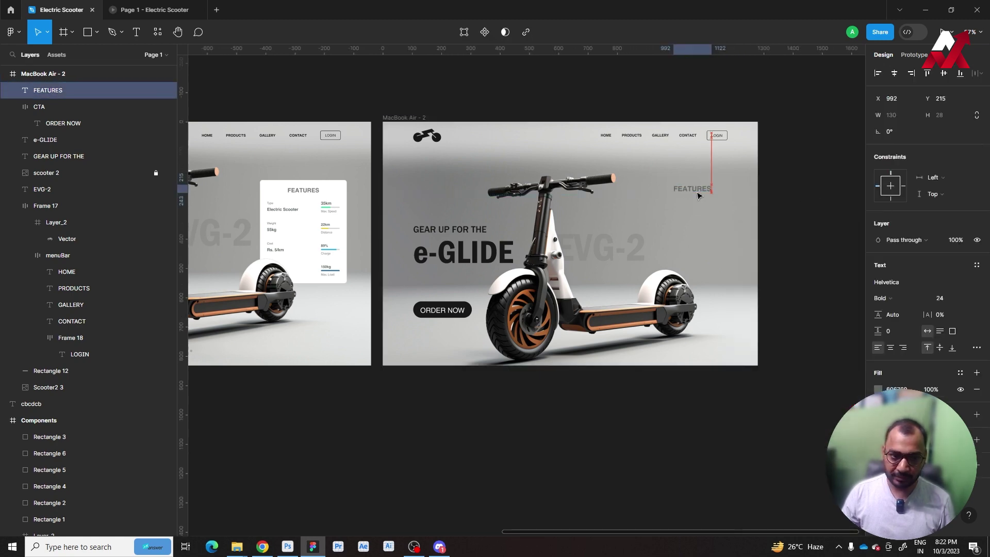
pyautogui.click(878, 389)
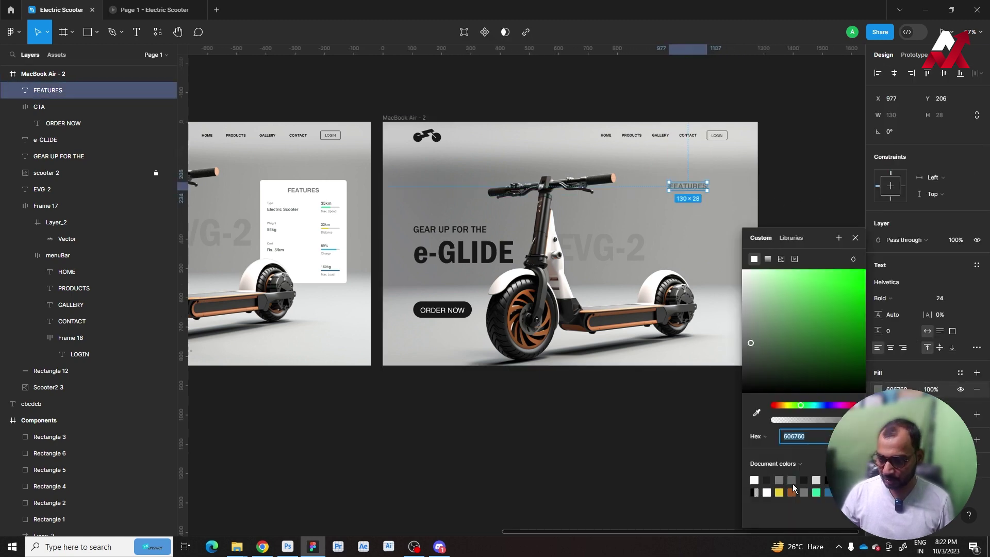
pyautogui.click(792, 187)
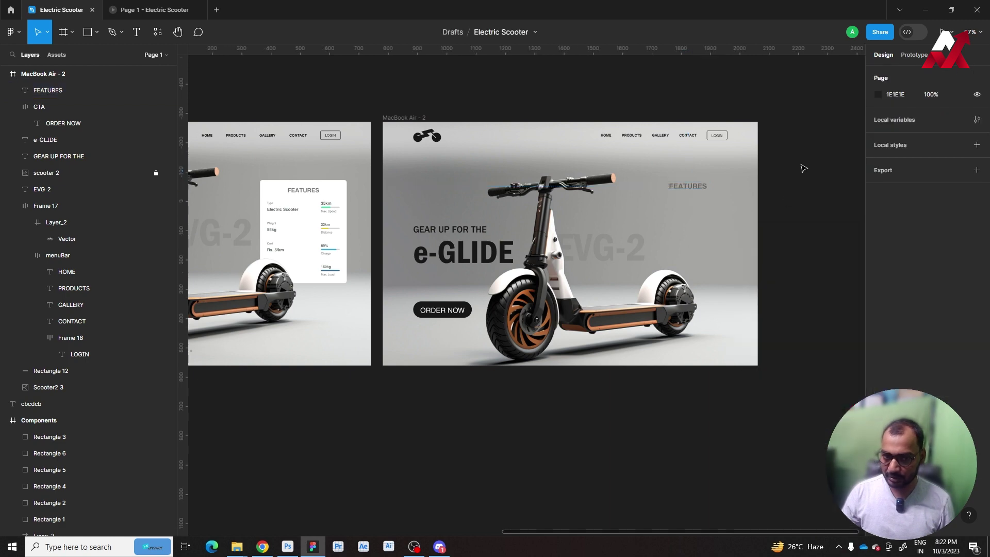
pyautogui.click(706, 187)
pyautogui.click(785, 195)
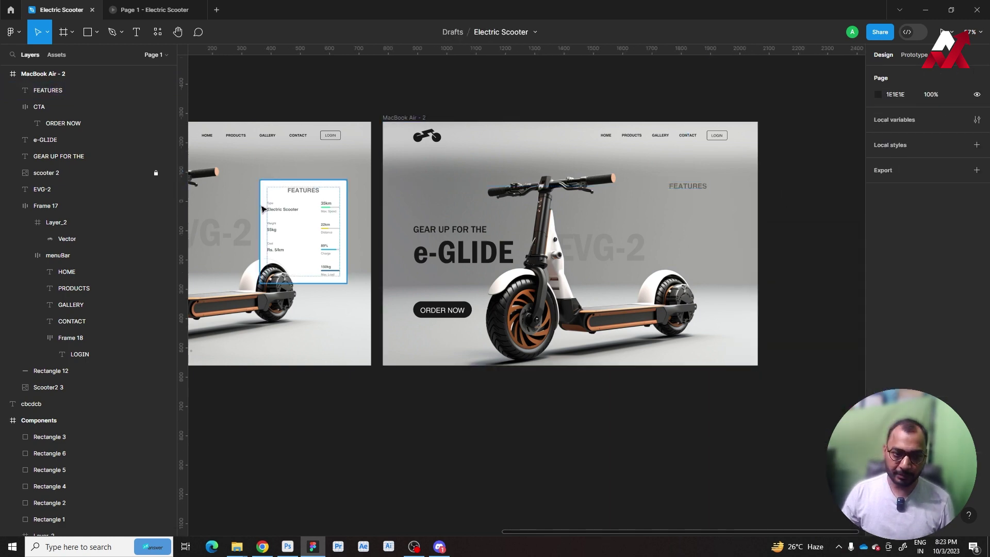
# Step: Copy FEATURES below into a regular-weight Type label, with a second copy beneath it
pyautogui.click(688, 187)
pyautogui.moveTo(689, 187); pyautogui.dragTo(683, 210)
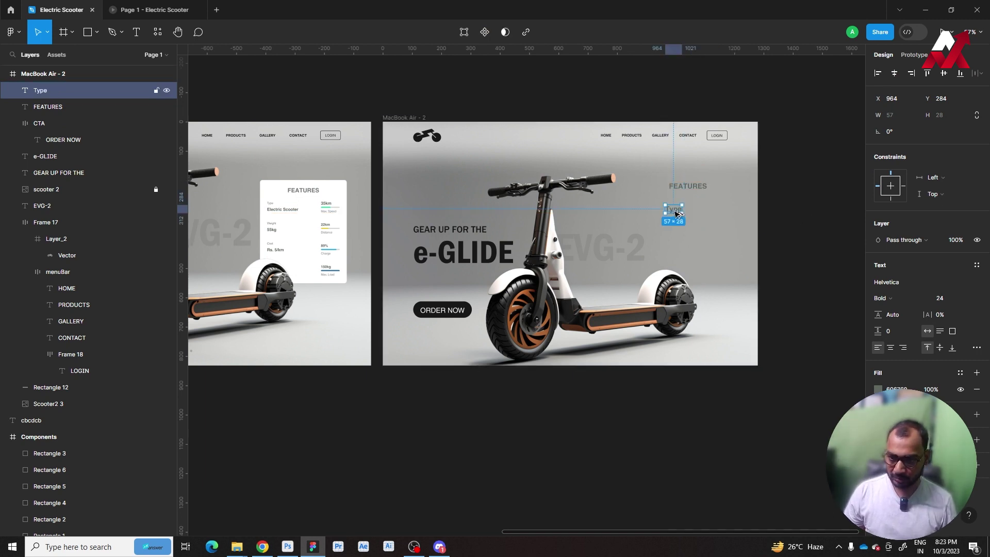
pyautogui.moveTo(675, 213); pyautogui.dragTo(677, 227)
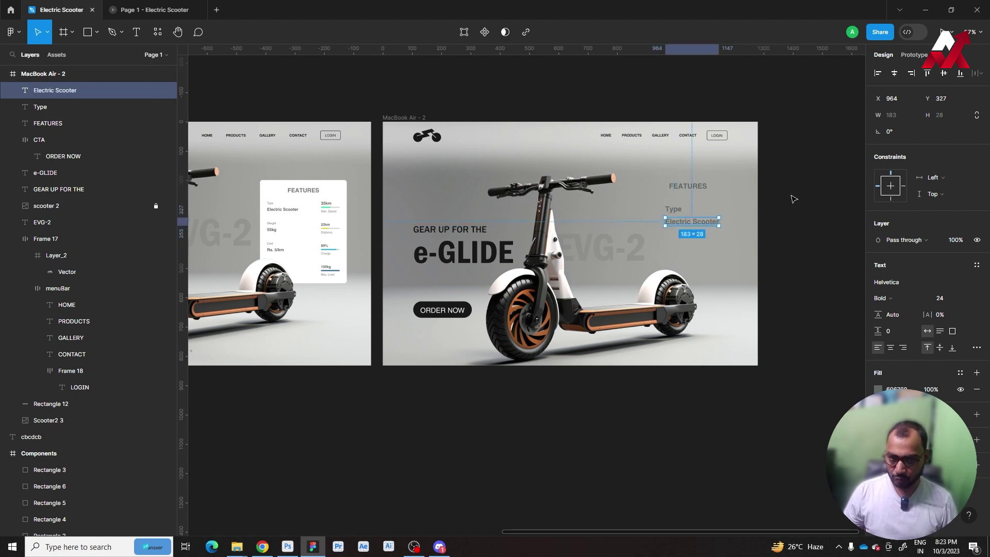
pyautogui.click(673, 209)
pyautogui.scroll(2, 675, 209)
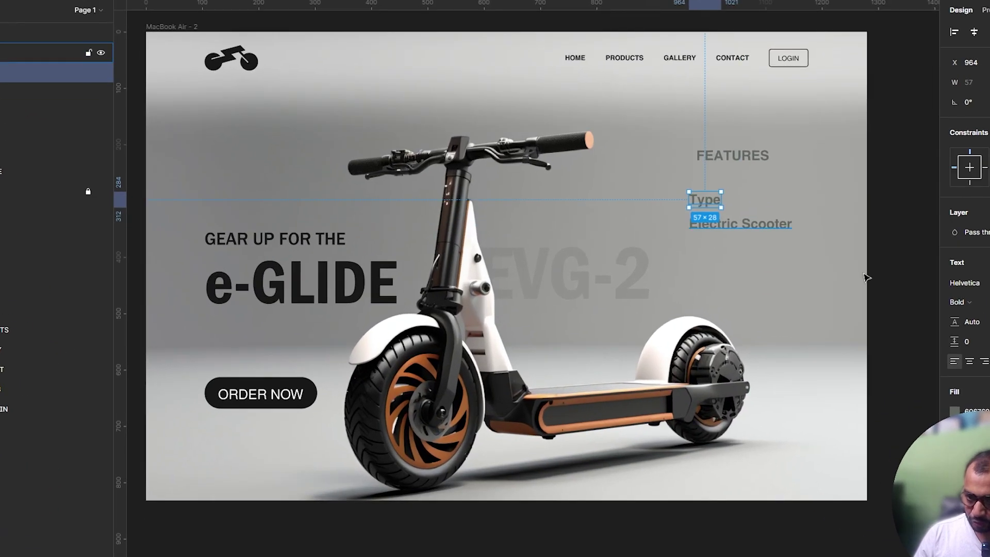
pyautogui.click(959, 302)
pyautogui.click(962, 289)
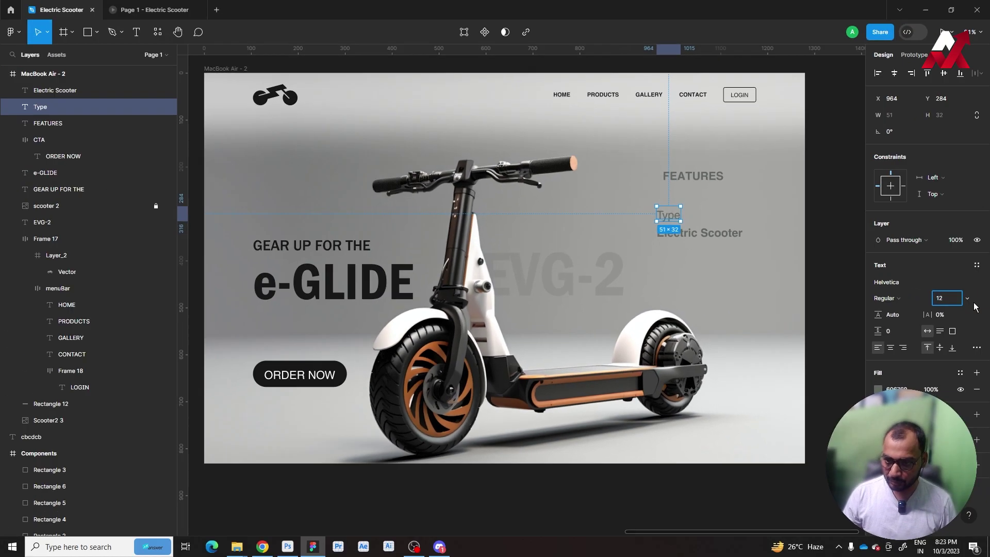
# Step: Set the Electric Scooter text to size 14 and move it just under Type
pyautogui.click(697, 235)
pyautogui.write('14')
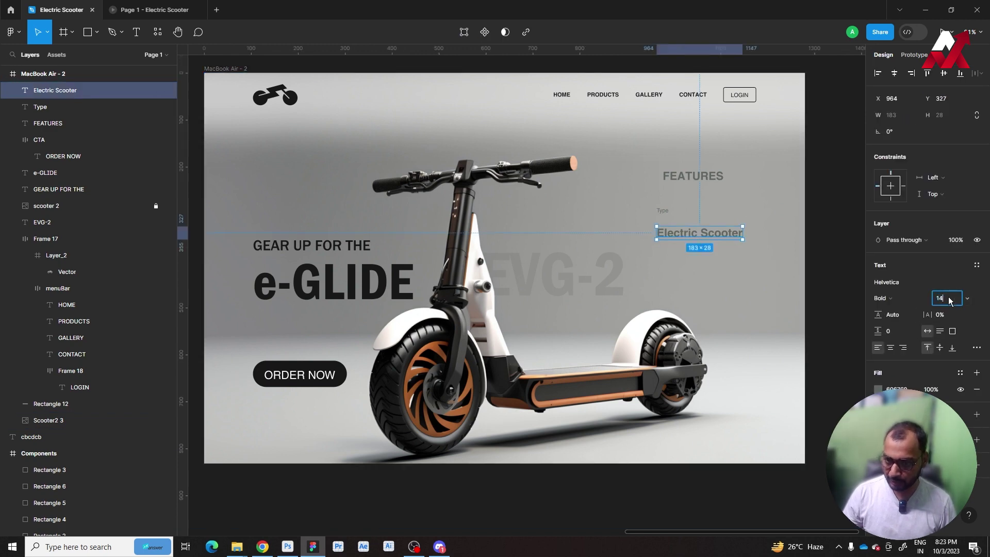
pyautogui.press('Return')
pyautogui.press('Escape')
pyautogui.scroll(5, 706, 212)
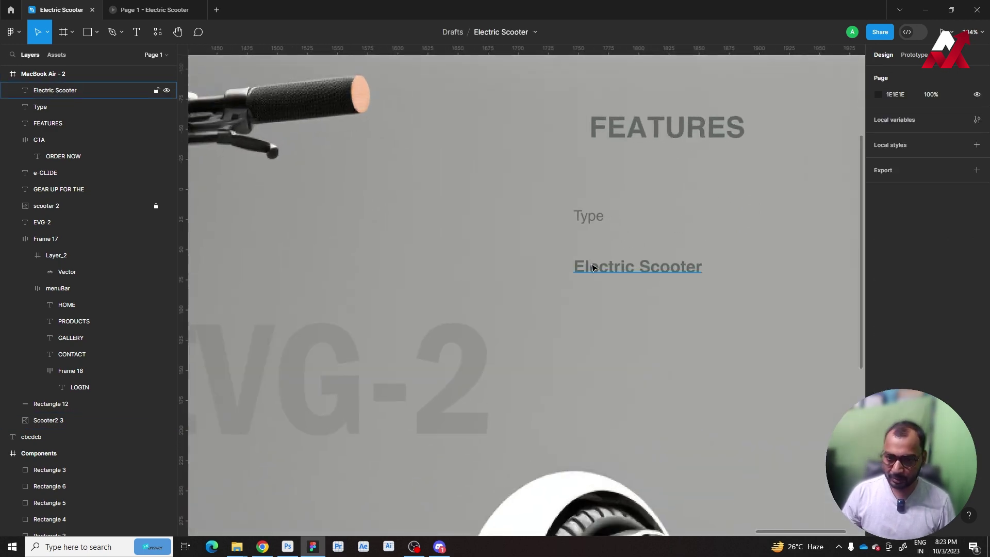
pyautogui.moveTo(593, 268); pyautogui.dragTo(597, 242)
# Step: Wrap Type and Electric Scooter in a vertical auto layout with a 4 px gap
pyautogui.keyDown('shift'); pyautogui.click(589, 212); pyautogui.keyUp('shift')
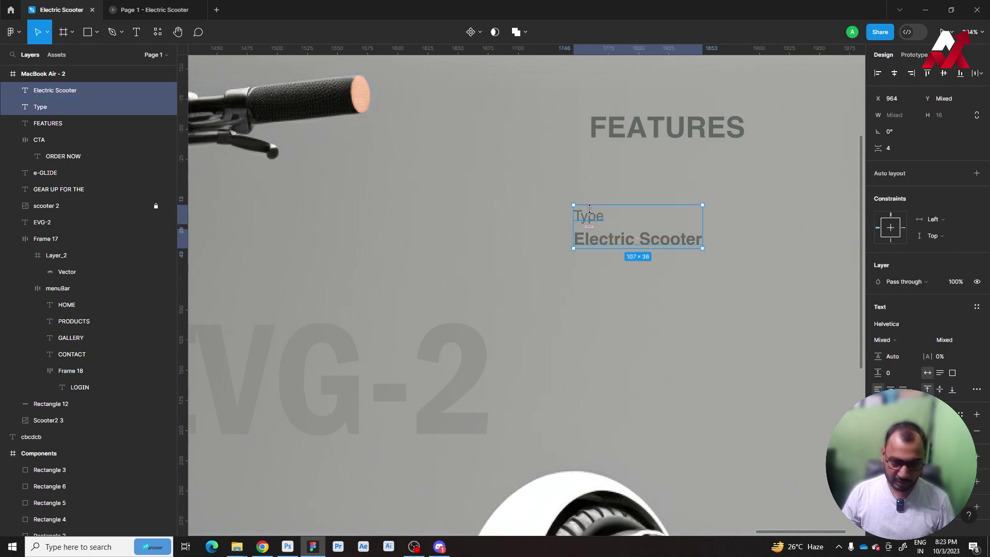
pyautogui.hotkey('shift', 'a')
pyautogui.moveTo(891, 243)
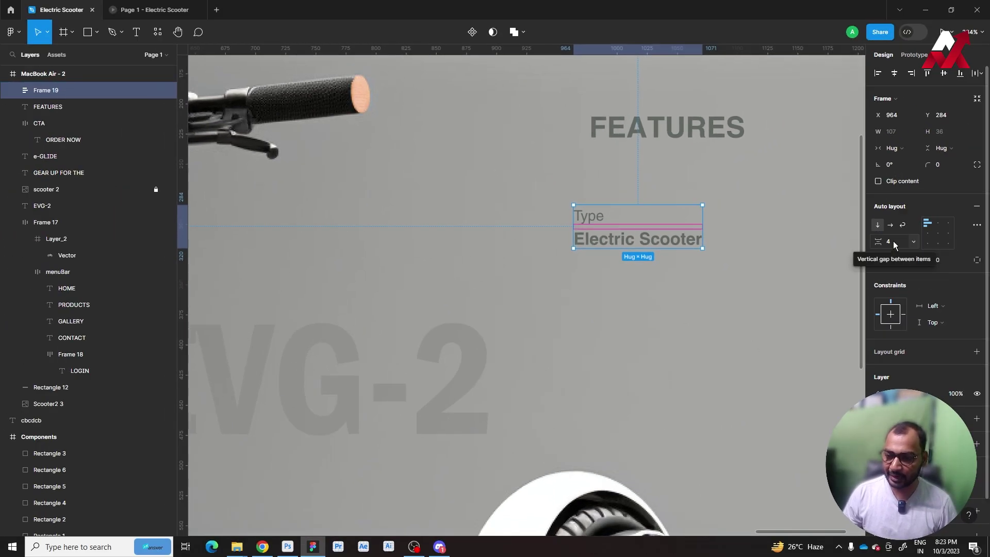
pyautogui.click(896, 242)
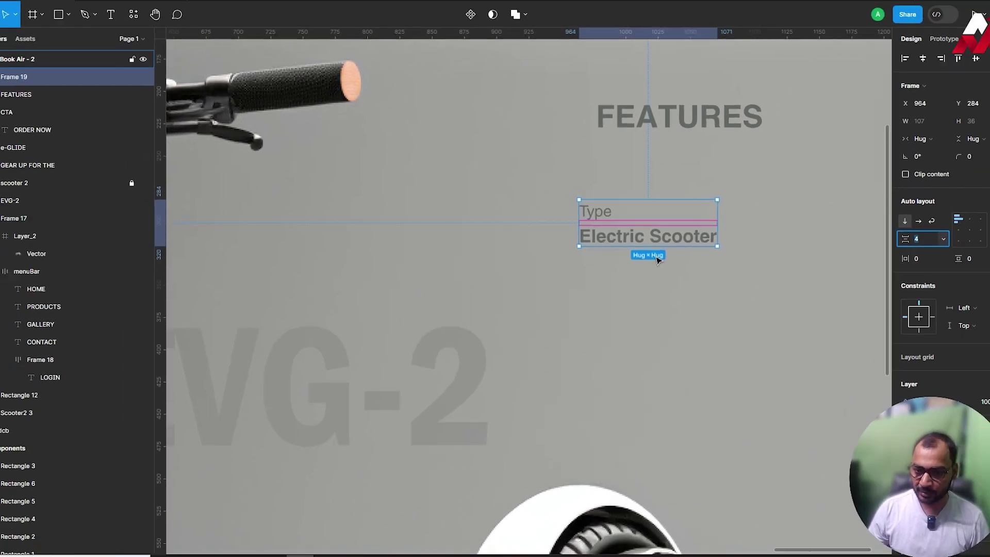
pyautogui.write('4')
pyautogui.press('Return')
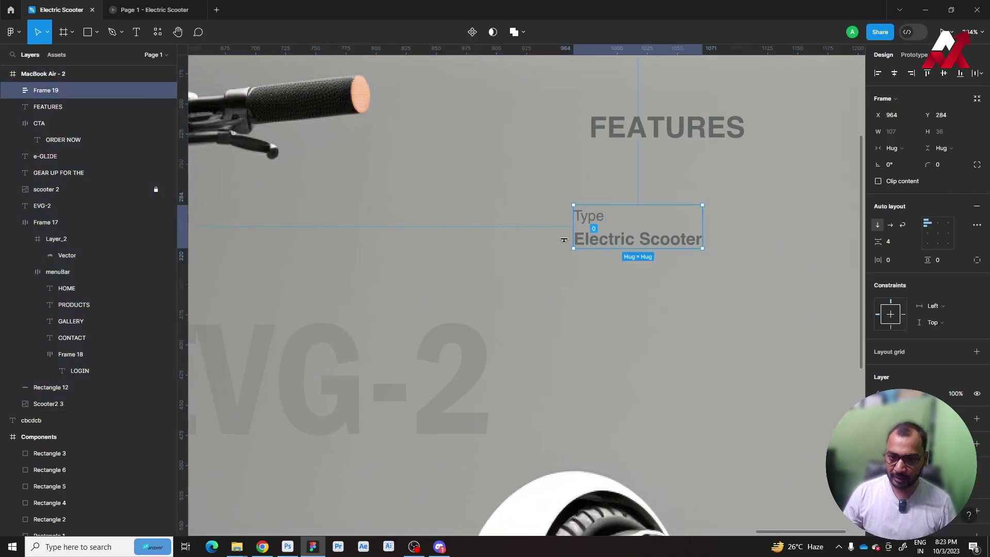
pyautogui.press('Escape')
pyautogui.click(665, 244)
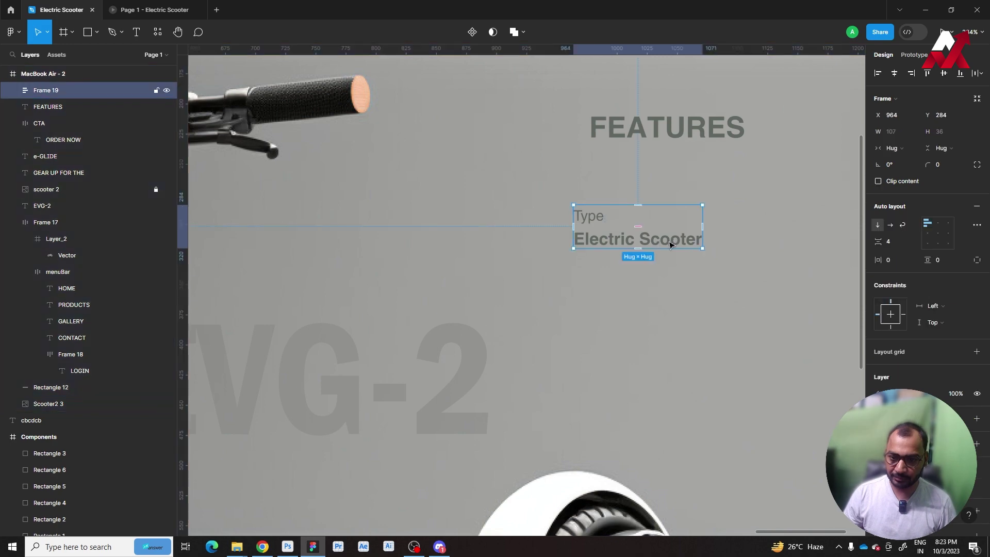
pyautogui.scroll(-5, 644, 235)
pyautogui.scroll(-3, 587, 219)
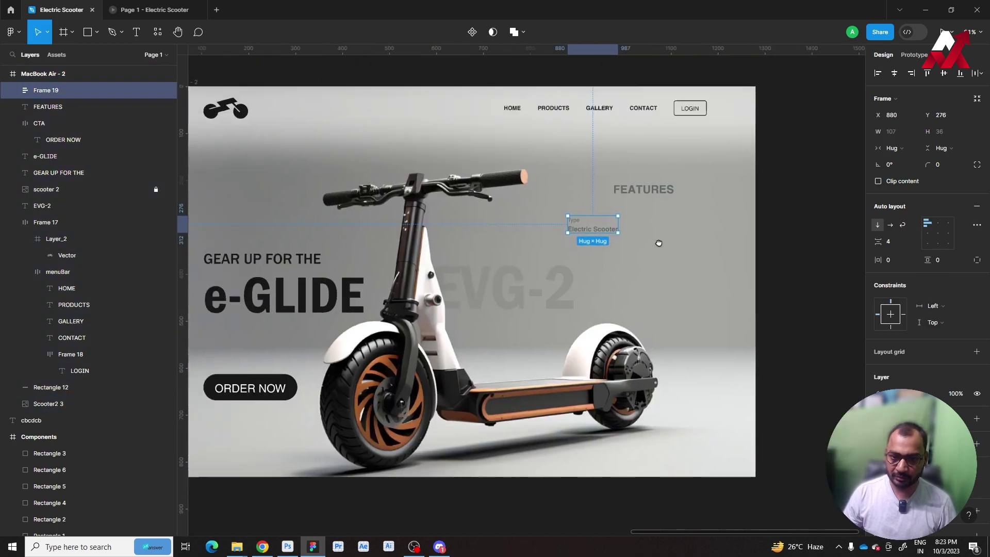
pyautogui.hscroll(-5, 743, 222)
# Step: Duplicate the Type group below itself and change its text to Weight / 55kg
pyautogui.moveTo(834, 208); pyautogui.dragTo(832, 235)
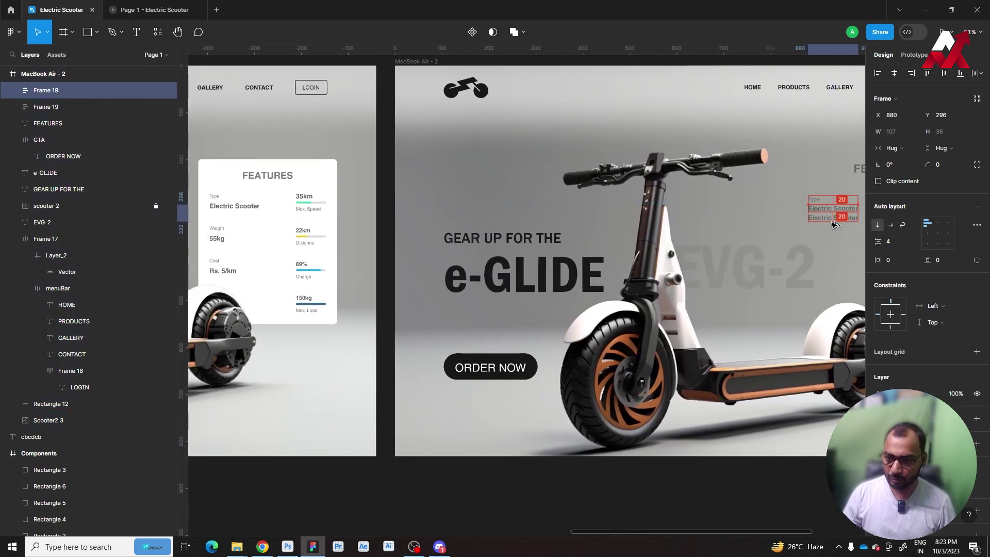
pyautogui.press('t')
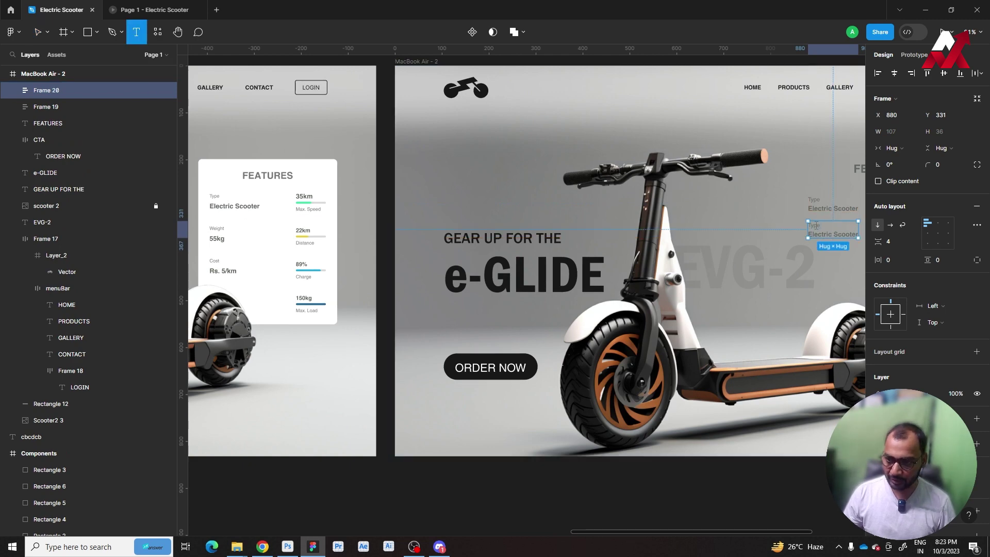
pyautogui.doubleClick(816, 225)
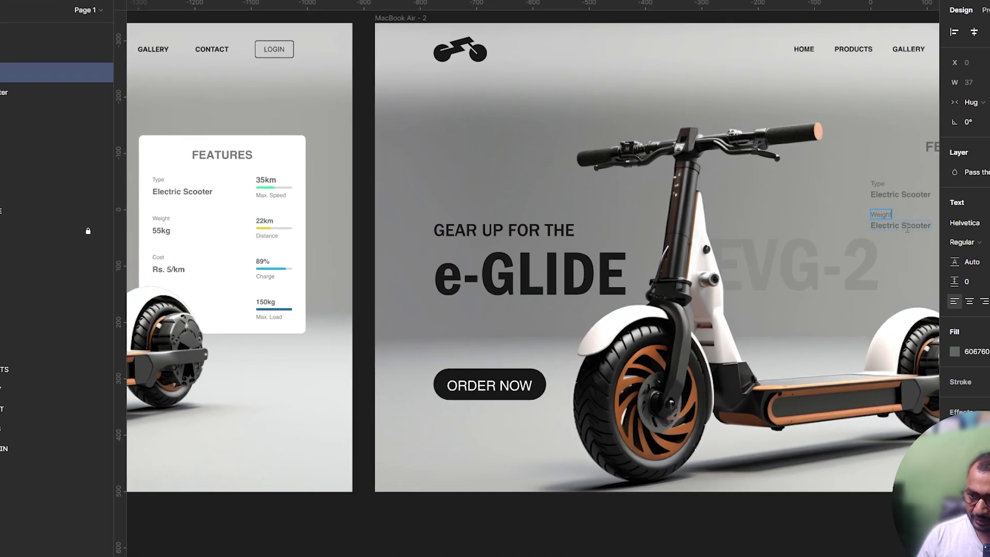
pyautogui.write('Weight')
pyautogui.doubleClick(839, 236)
pyautogui.write('55kg')
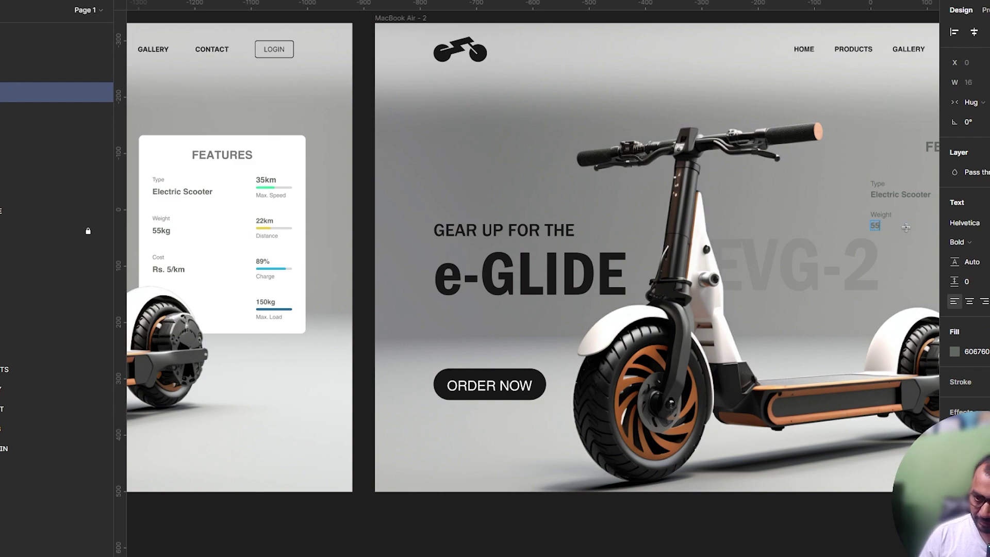
pyautogui.press('Escape')
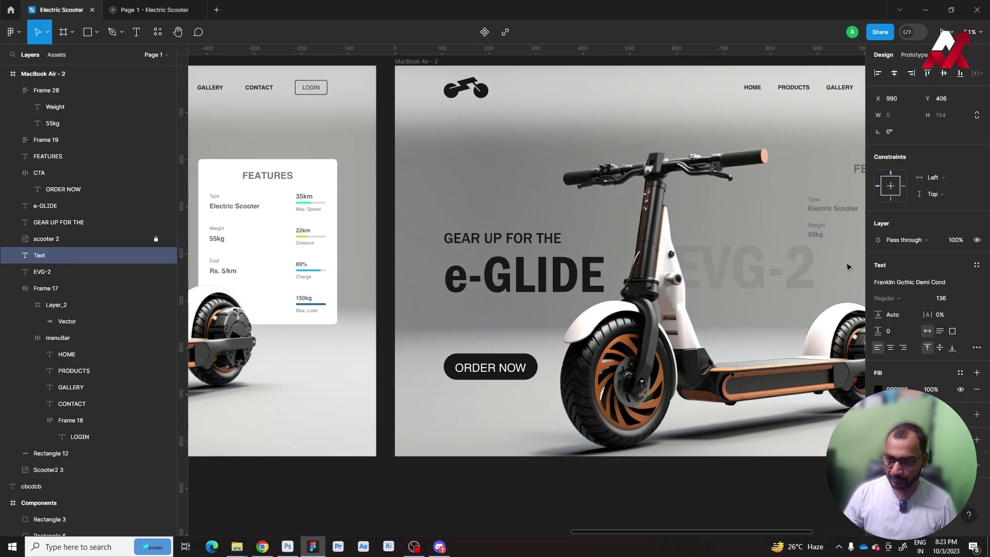
pyautogui.click(750, 348)
# Step: Stack the Type and Weight groups in a vertical auto layout
pyautogui.moveTo(750, 348); pyautogui.dragTo(540, 342)
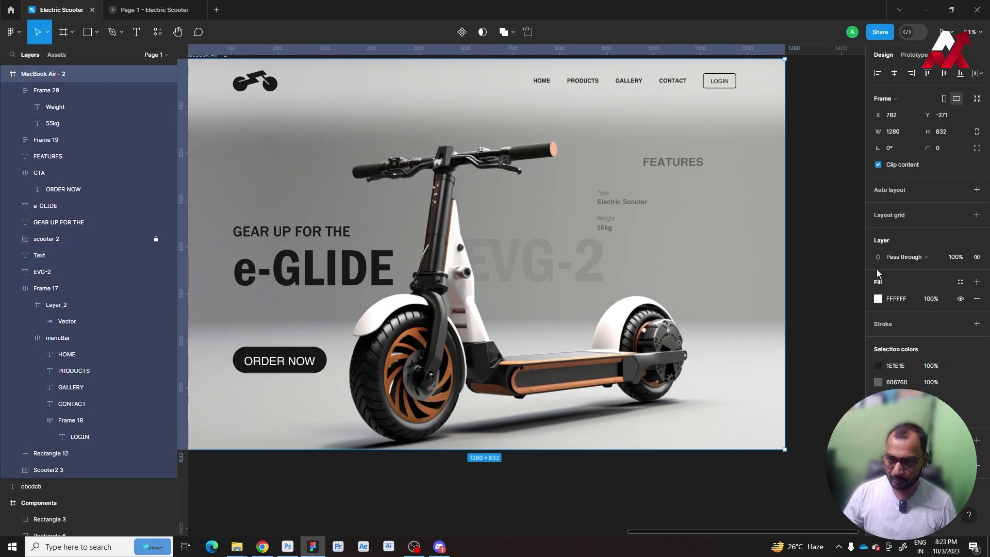
pyautogui.click(605, 223)
pyautogui.keyDown('shift'); pyautogui.click(629, 209); pyautogui.keyUp('shift')
pyautogui.hotkey('shift', 'a')
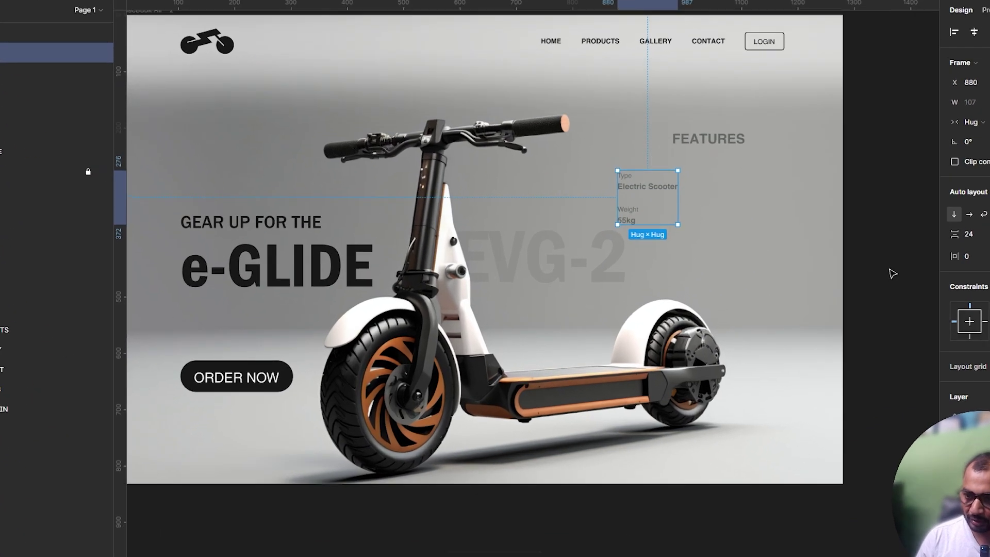
pyautogui.click(773, 236)
pyautogui.hscroll(-3, 696, 227)
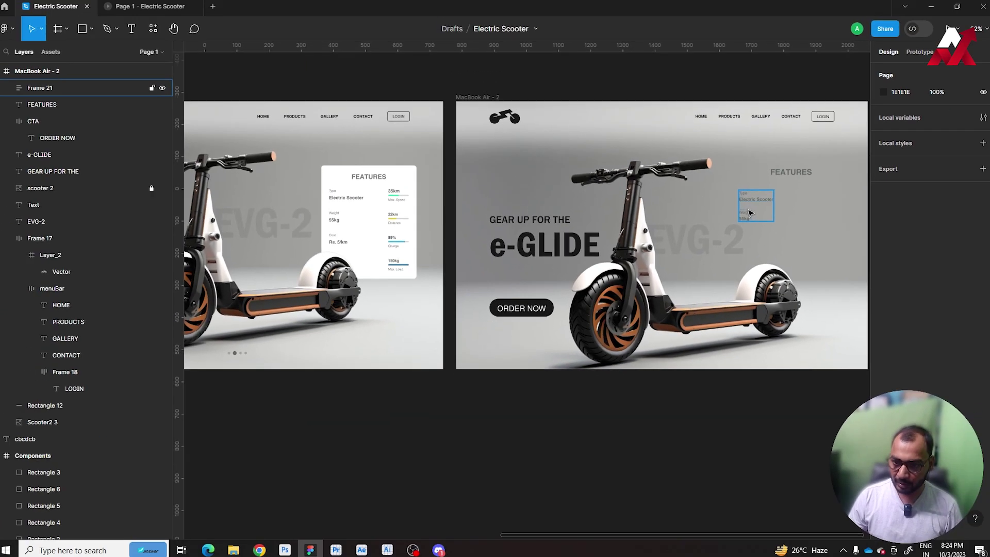
# Step: Duplicate the Weight group and change it to Cost / Rs. 5/km
pyautogui.doubleClick(750, 213)
pyautogui.hotkey('ctrl', 'd')
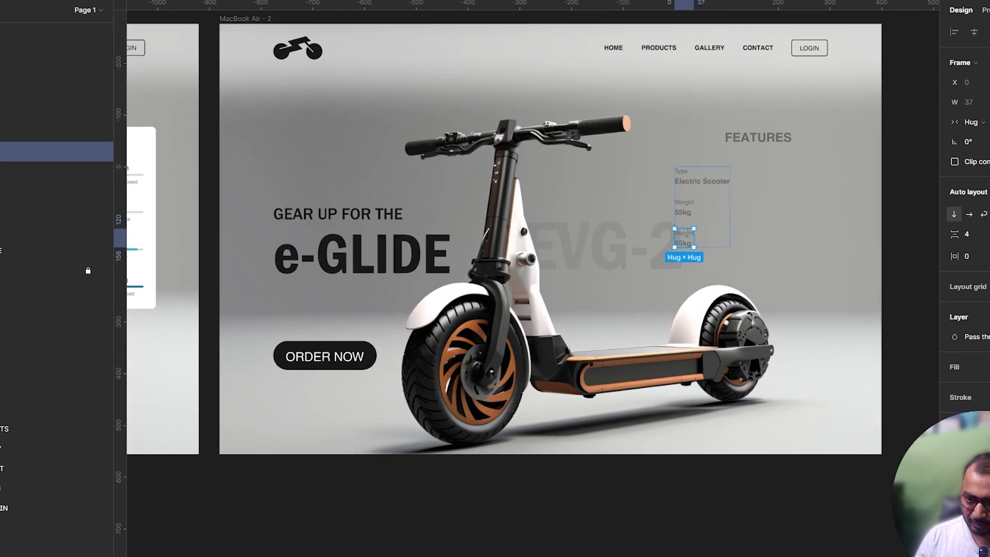
pyautogui.doubleClick(684, 233)
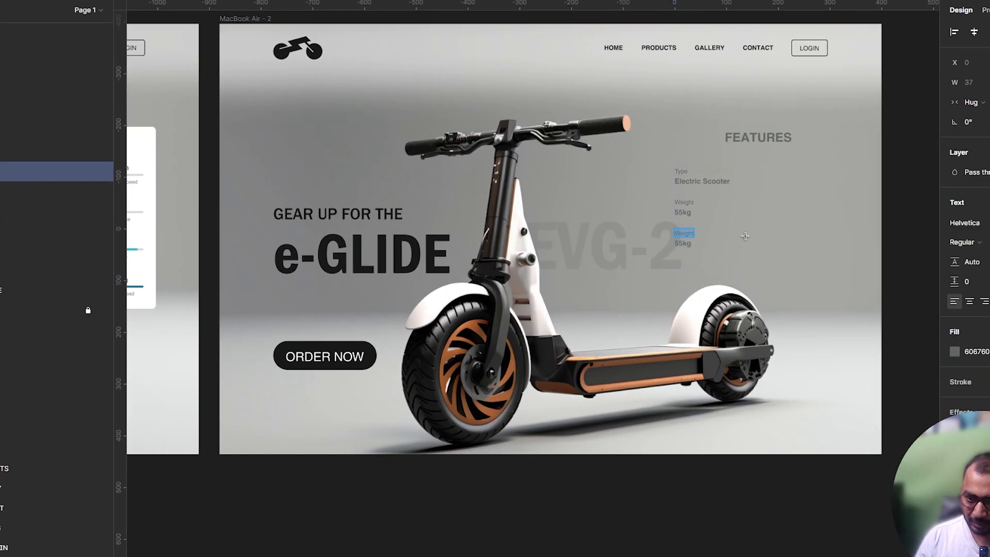
pyautogui.write('Cost')
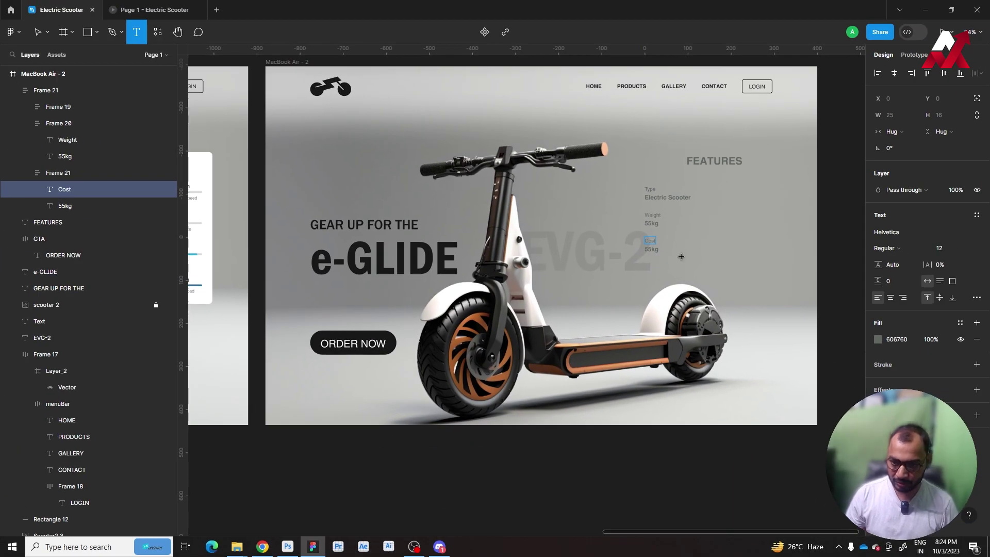
pyautogui.doubleClick(657, 250)
pyautogui.write('Rs. 5/km')
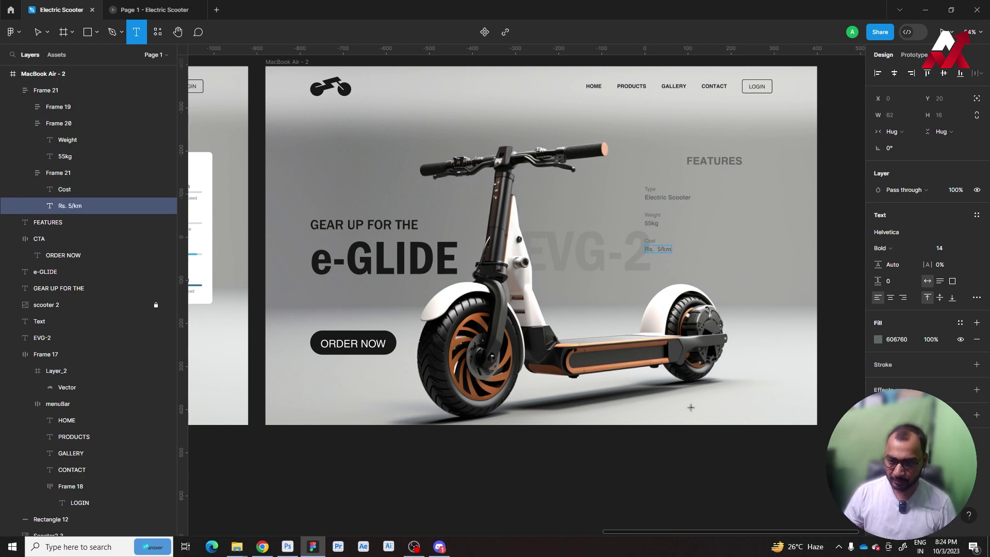
pyautogui.click(676, 454)
pyautogui.scroll(-5, 676, 454)
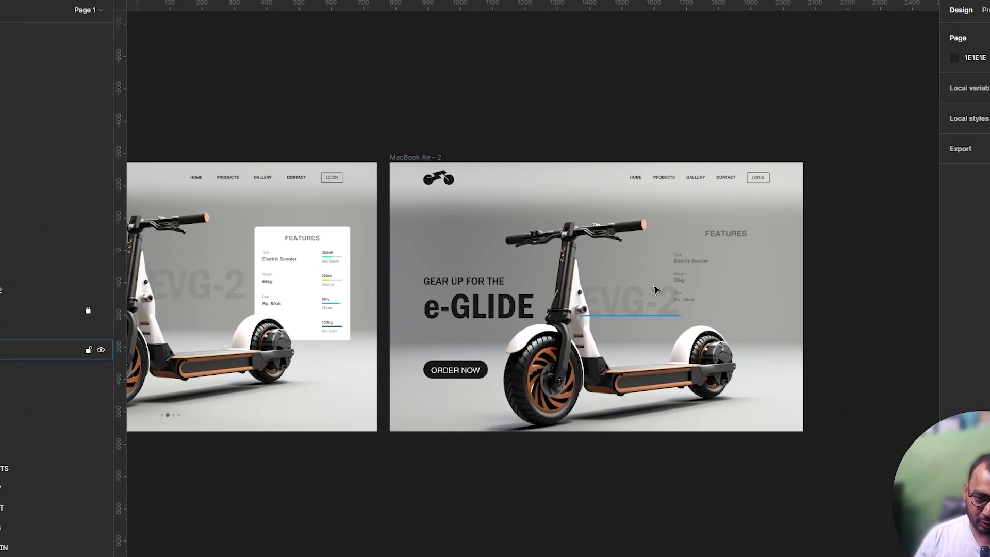
pyautogui.click(704, 294)
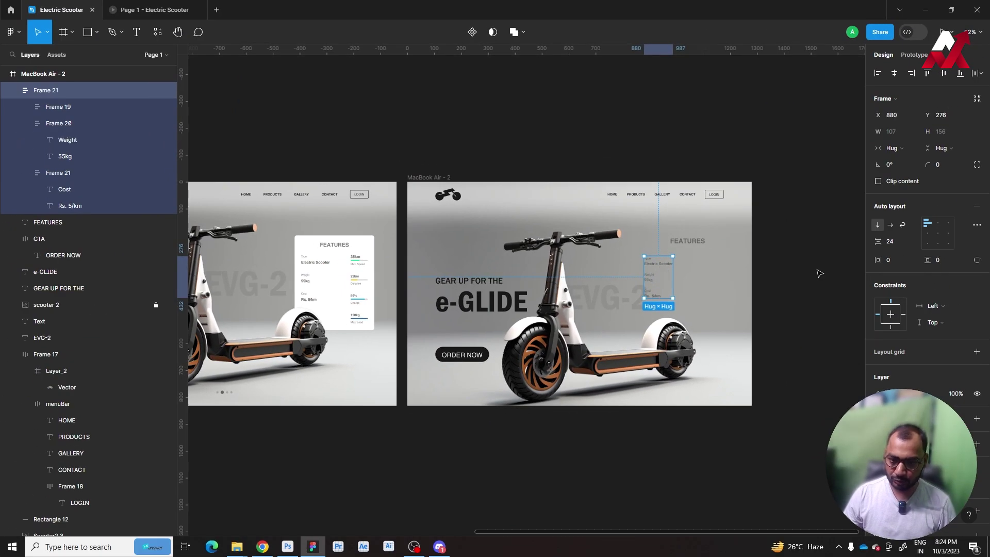
pyautogui.click(820, 273)
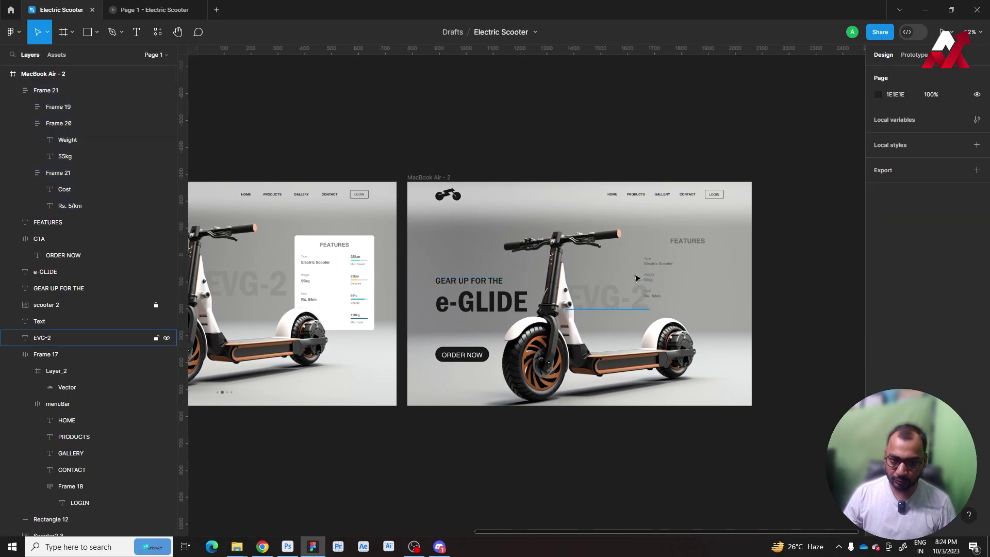
pyautogui.scroll(2, 645, 270)
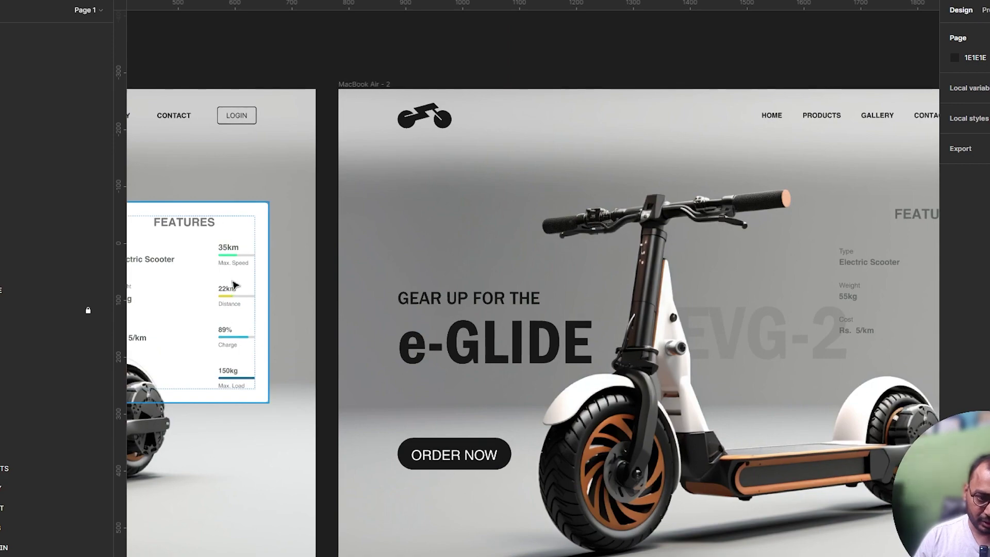
pyautogui.scroll(-2, 785, 252)
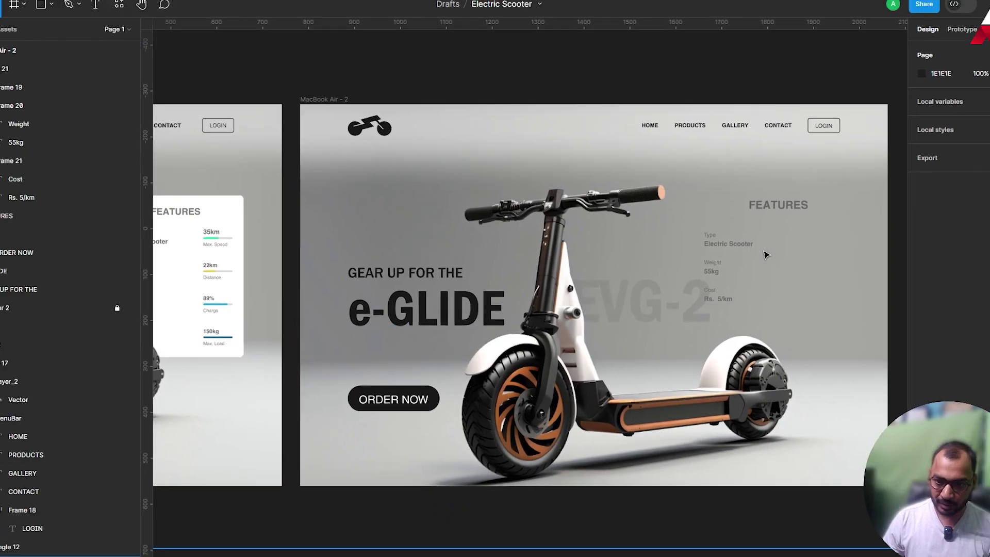
# Step: Copy the Electric Scooter value to the right of Type and change it to 35km
pyautogui.doubleClick(714, 249)
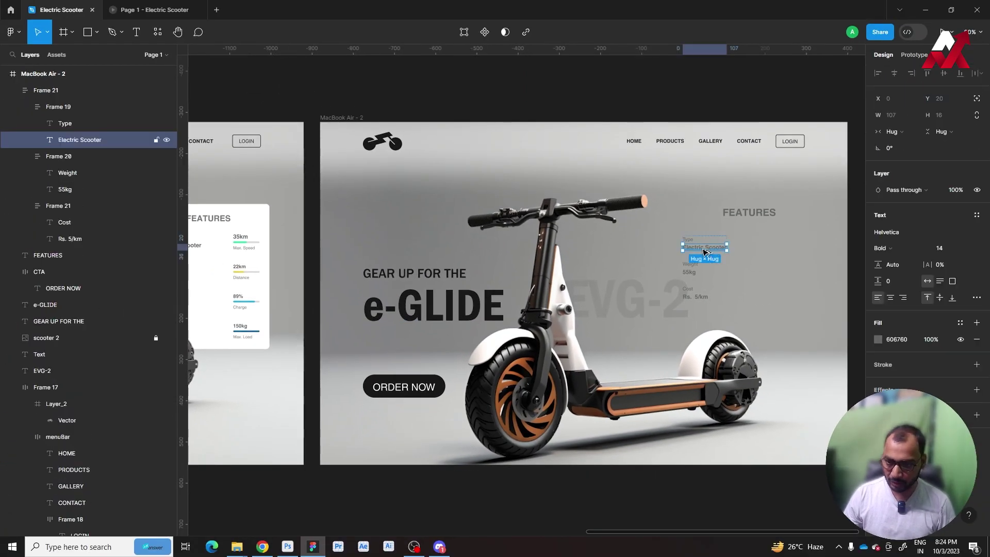
pyautogui.moveTo(705, 252); pyautogui.dragTo(780, 247)
pyautogui.doubleClick(779, 247)
pyautogui.write('35')
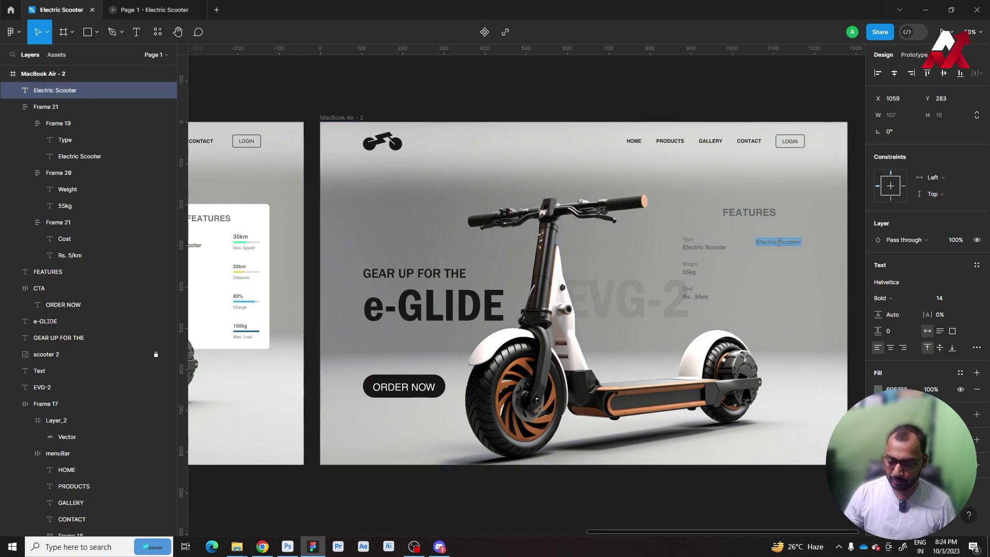
pyautogui.write('km')
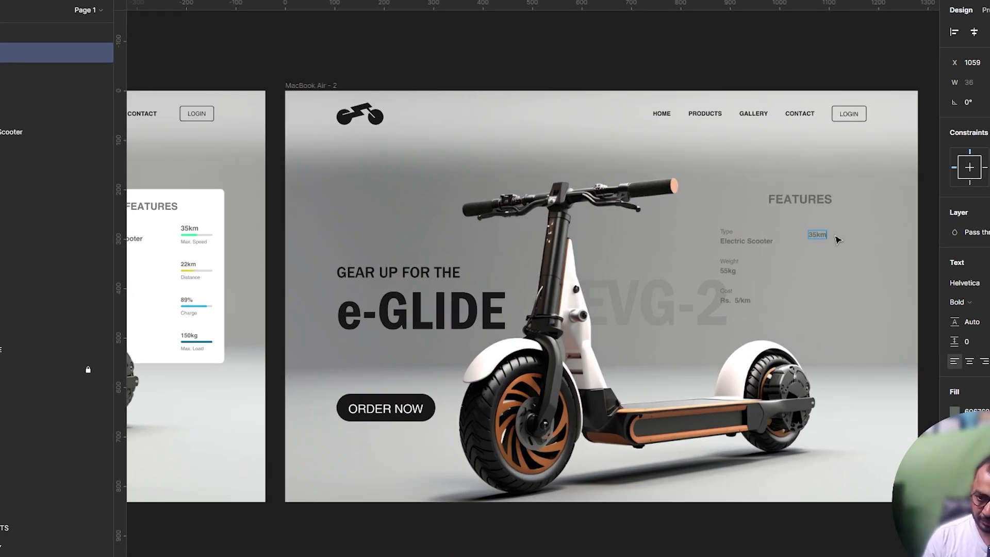
pyautogui.press('Escape')
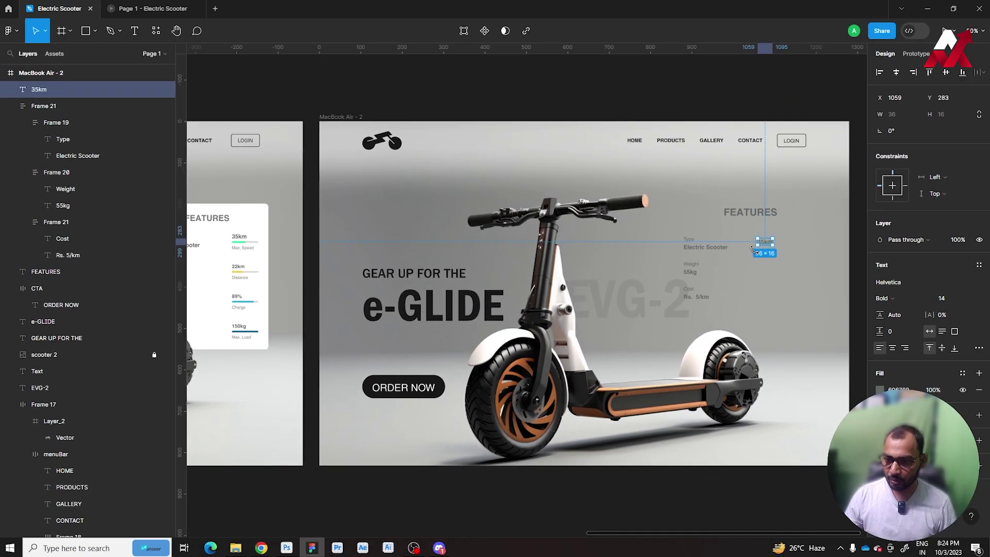
# Step: Draw a thin light-grey 55×4 bar beneath the 35km label
pyautogui.scroll(3, 808, 267)
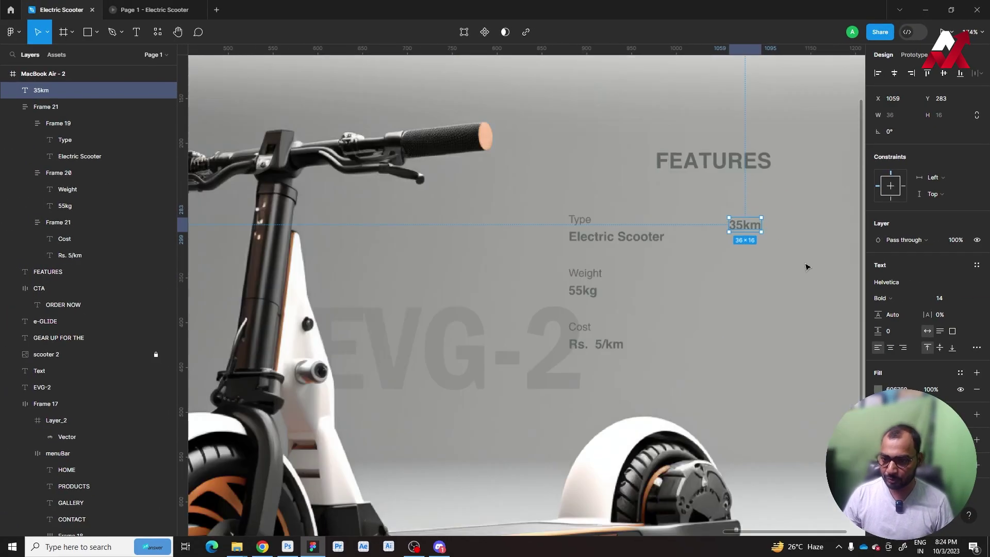
pyautogui.scroll(2, 630, 272)
pyautogui.scroll(1, 591, 225)
pyautogui.scroll(2, 592, 225)
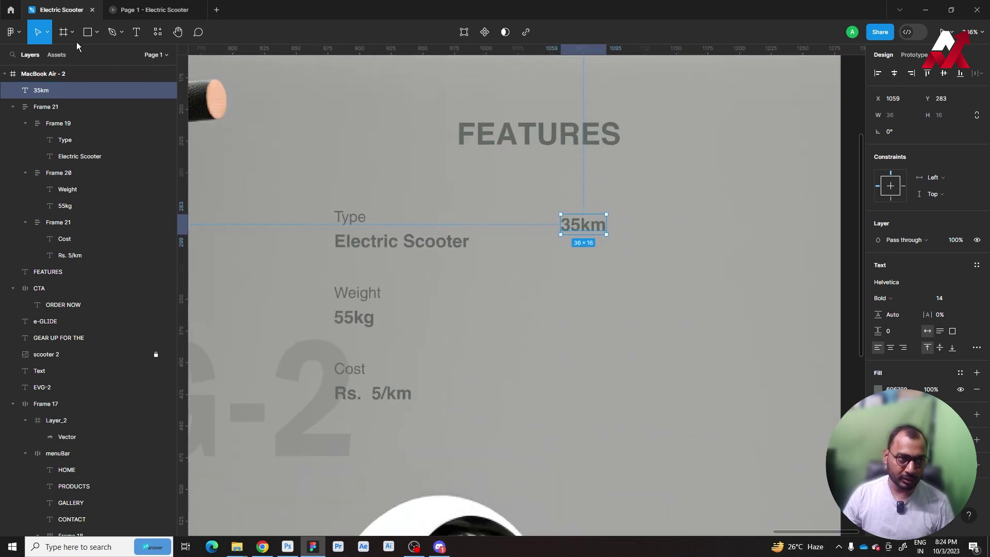
pyautogui.moveTo(560, 241); pyautogui.dragTo(630, 247)
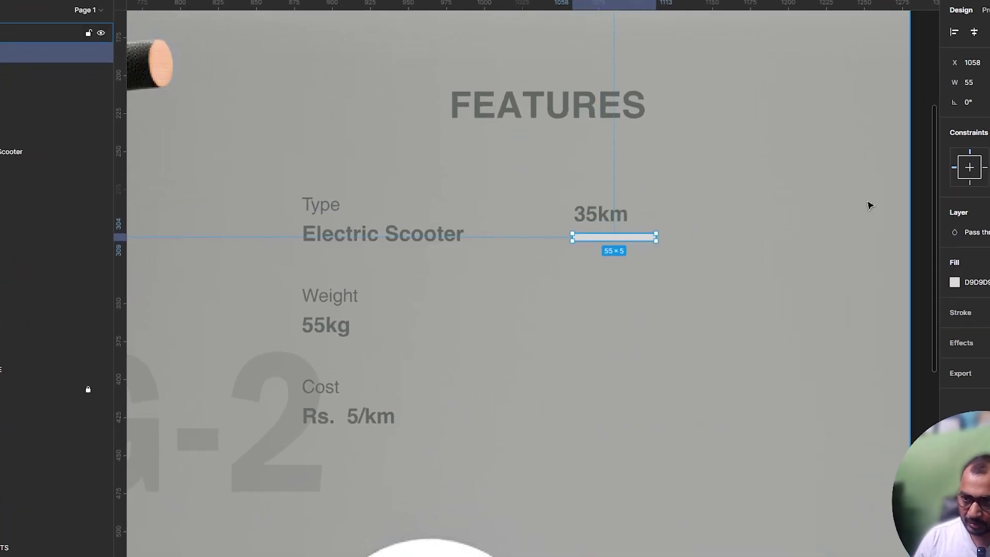
pyautogui.press('super+Up')
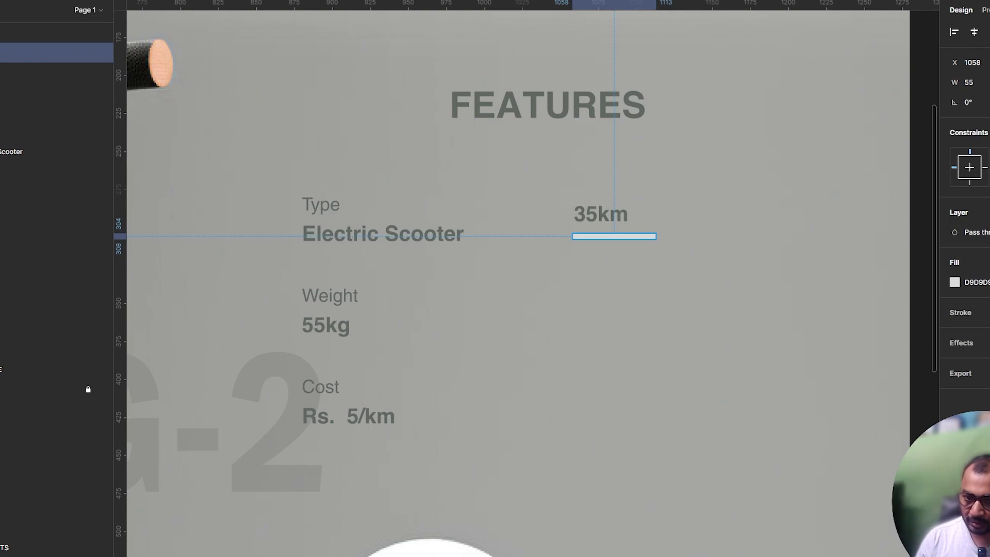
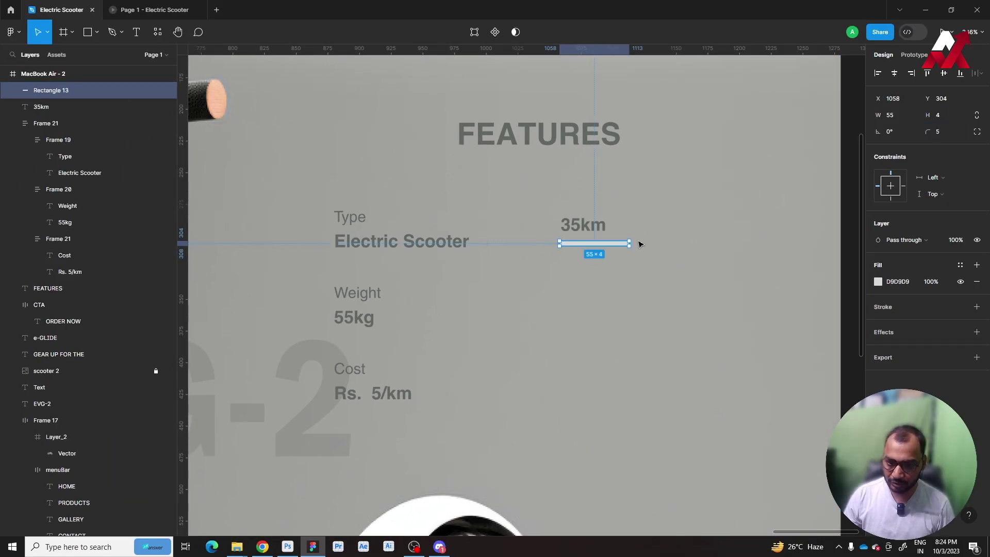
# Step: Left-align the grey bar with the 35km text above it
pyautogui.scroll(5, 638, 243)
pyautogui.scroll(2, 593, 247)
pyautogui.moveTo(577, 261); pyautogui.dragTo(579, 250)
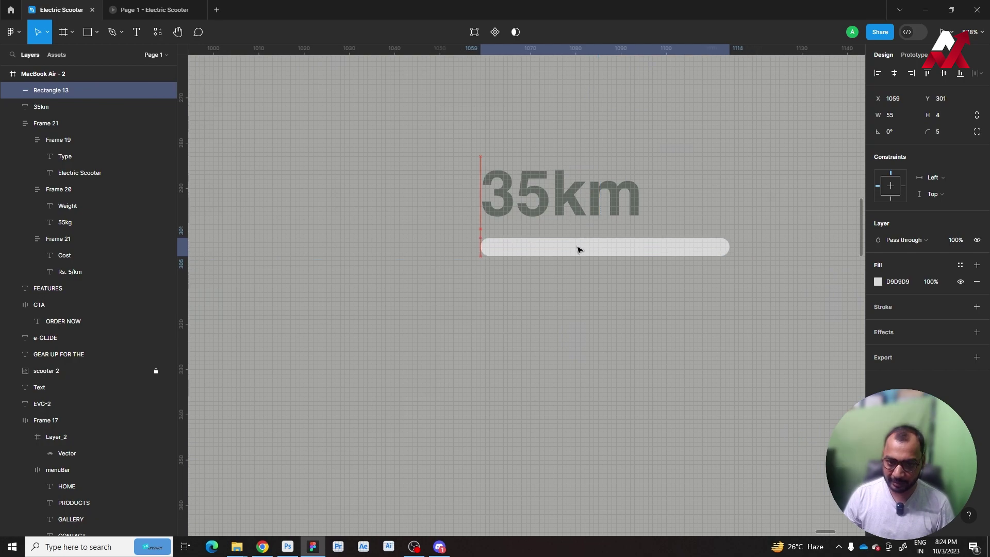
pyautogui.keyDown('shift'); pyautogui.click(579, 194); pyautogui.keyUp('shift')
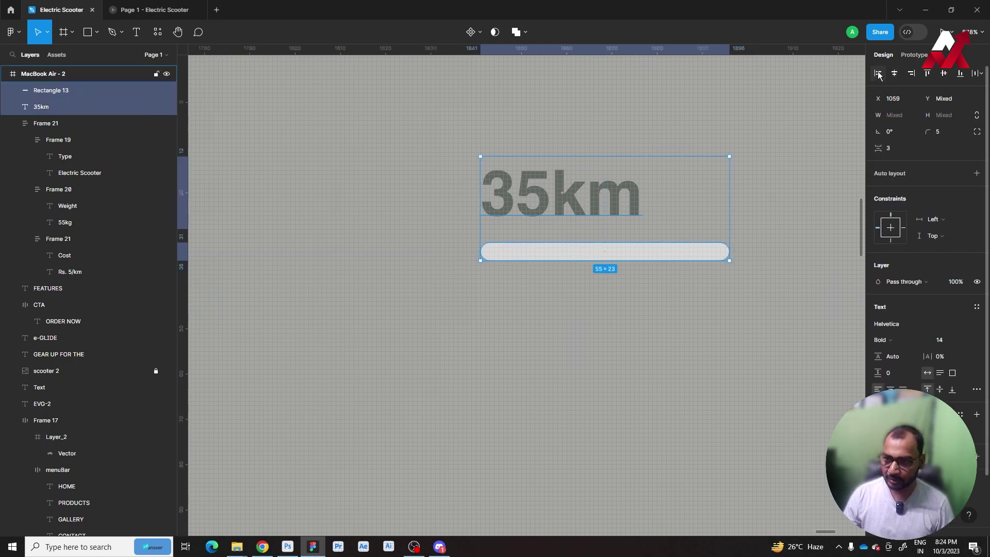
pyautogui.click(727, 255)
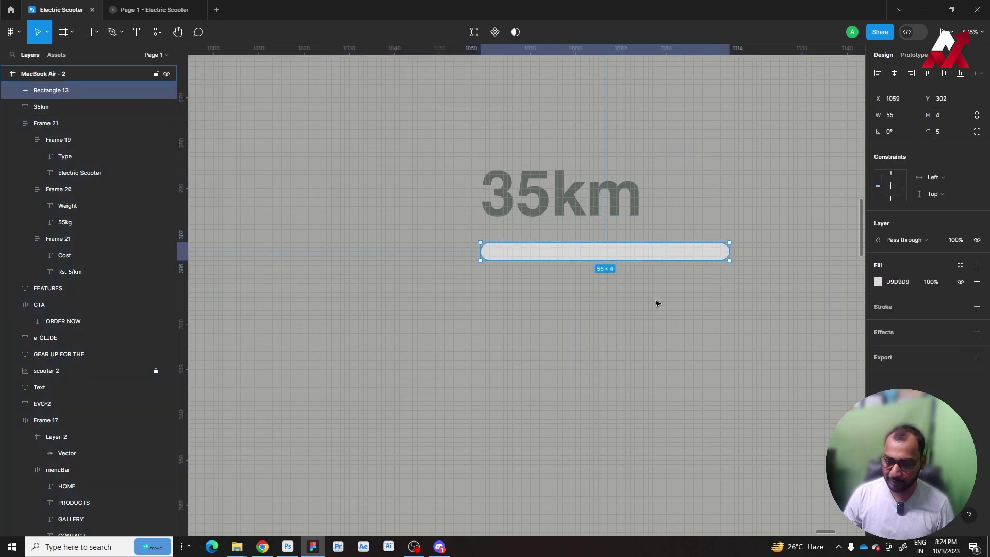
# Step: Duplicate the grey bar and shorten the copy to width 26
pyautogui.scroll(-3, 657, 303)
pyautogui.scroll(-3, 657, 297)
pyautogui.scroll(-3, 654, 291)
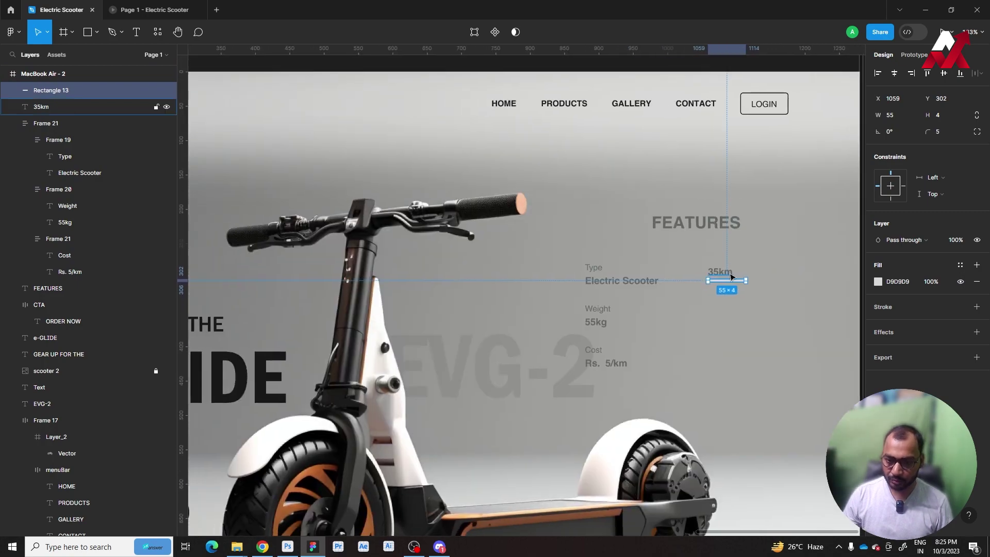
pyautogui.scroll(3, 732, 277)
pyautogui.scroll(2, 731, 277)
pyautogui.hotkey('ctrl', 'd')
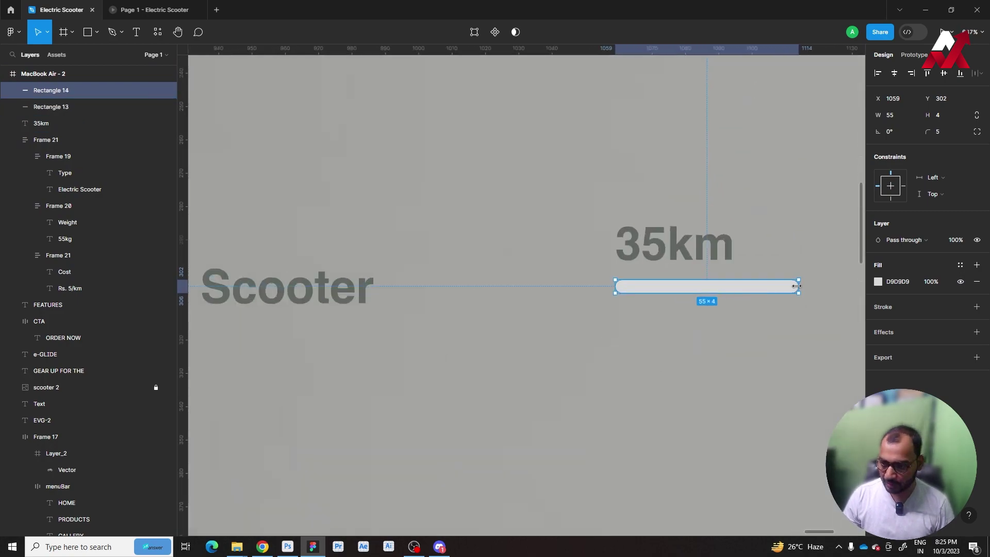
pyautogui.moveTo(784, 285); pyautogui.dragTo(711, 284)
# Step: Eyedrop green 2EE8A1 from the reference card onto the shortened bar
pyautogui.scroll(-2, 704, 285)
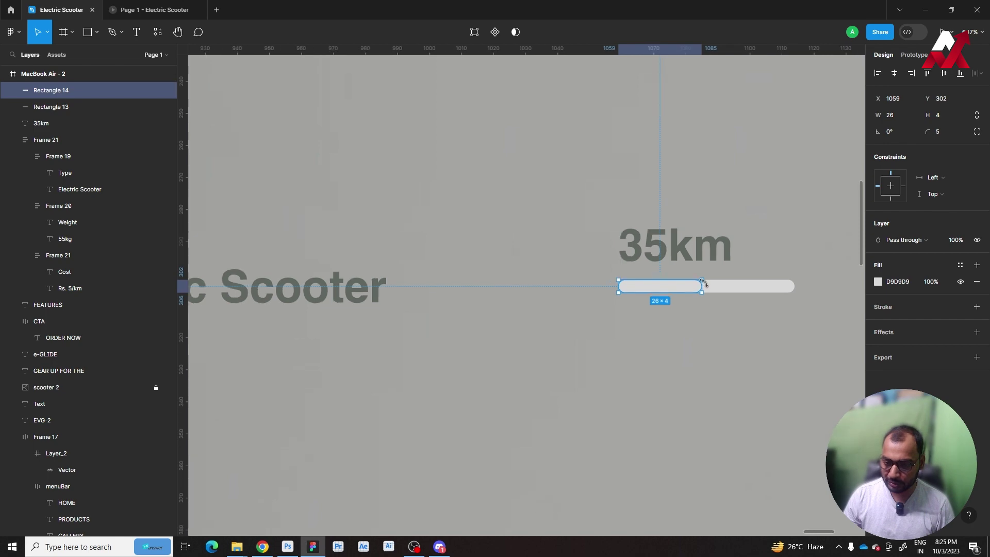
pyautogui.scroll(-3, 705, 281)
pyautogui.scroll(-3, 696, 273)
pyautogui.hscroll(-5, 587, 266)
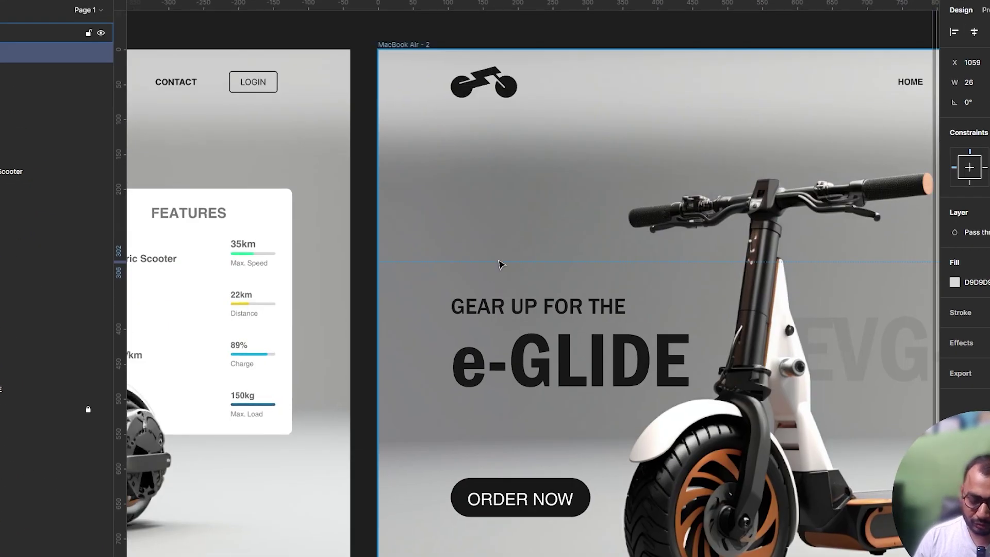
pyautogui.press('i')
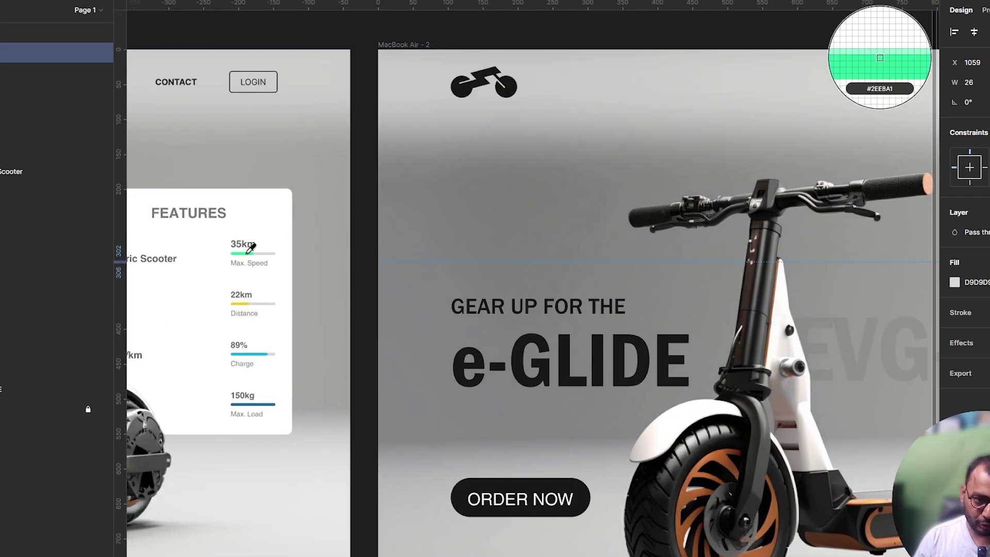
pyautogui.click(248, 253)
# Step: Wrap both bars, then the bars with the 35km text, in auto layout
pyautogui.scroll(-2, 557, 260)
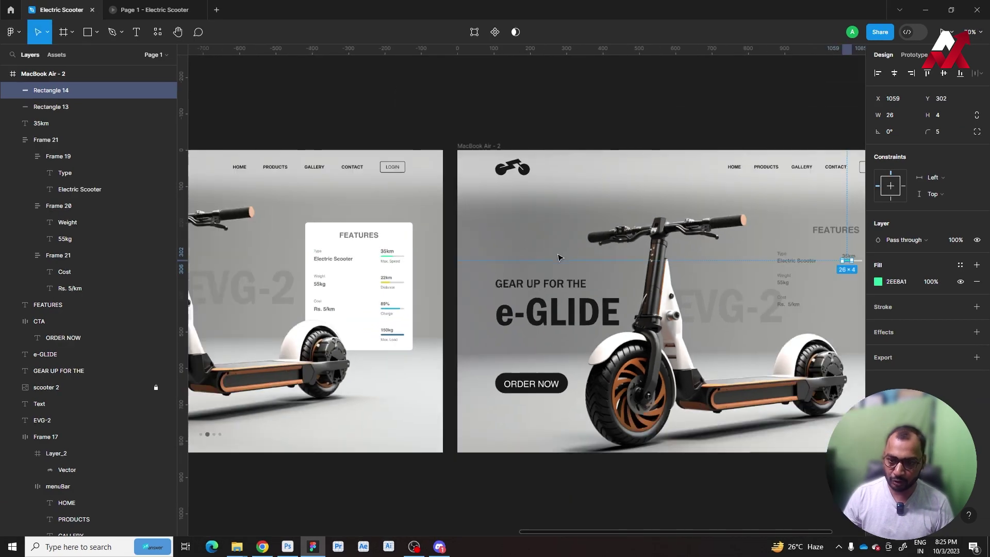
pyautogui.scroll(5, 692, 277)
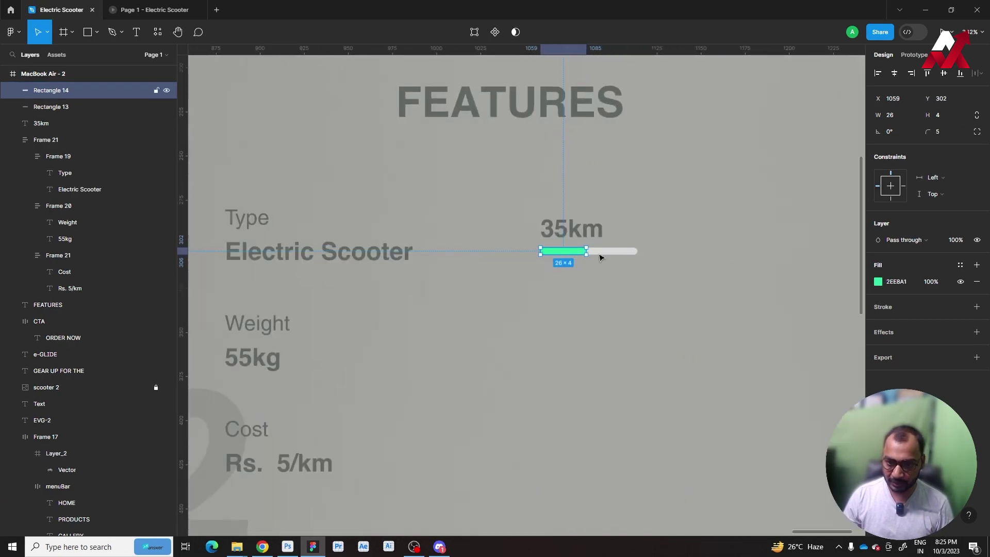
pyautogui.keyDown('shift'); pyautogui.click(628, 253); pyautogui.keyUp('shift')
pyautogui.hotkey('shift', 'a')
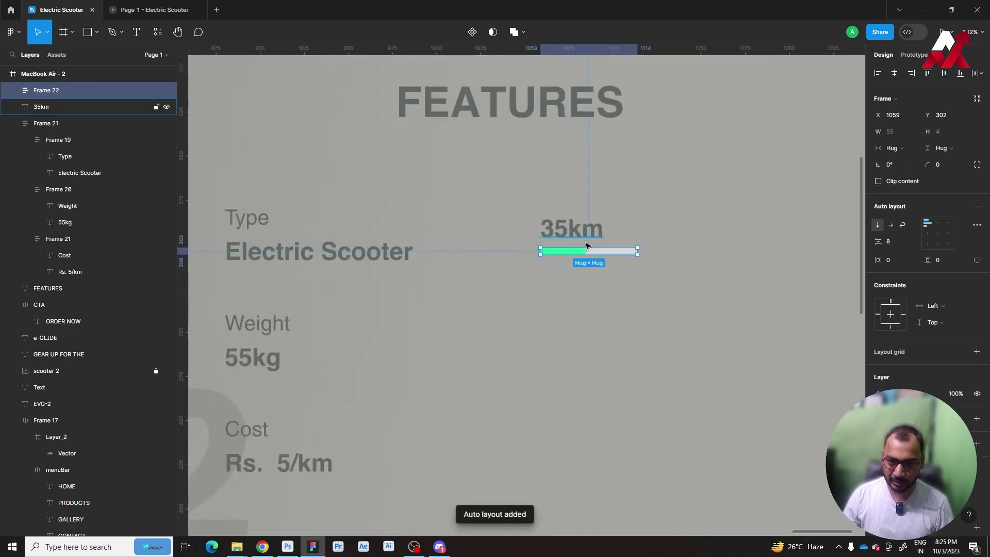
pyautogui.scroll(3, 585, 253)
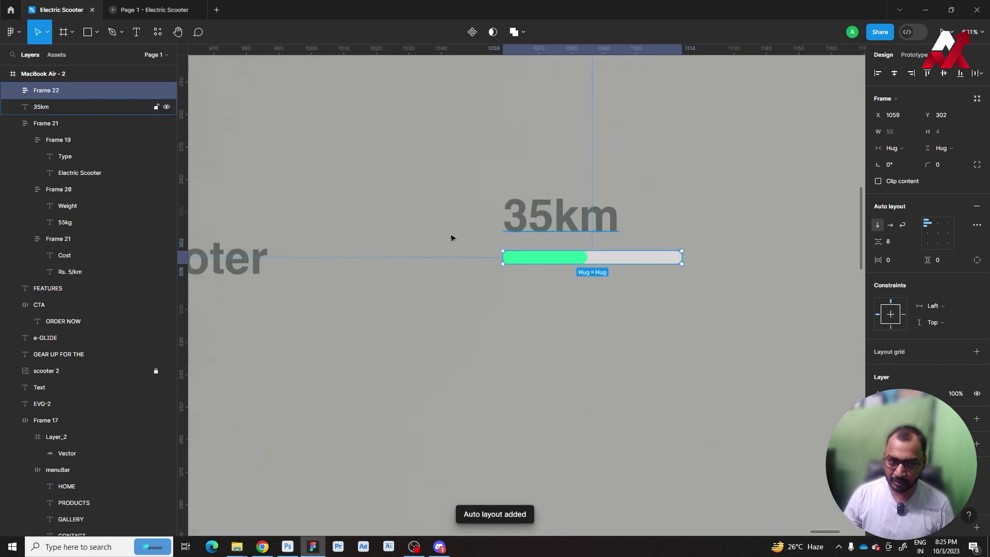
pyautogui.keyDown('shift'); pyautogui.click(560, 214); pyautogui.keyUp('shift')
pyautogui.hotkey('shift', 'a')
# Step: Copy the 35km stat down into the Weight row and change it to 22km
pyautogui.scroll(-5, 637, 267)
pyautogui.scroll(-3, 638, 267)
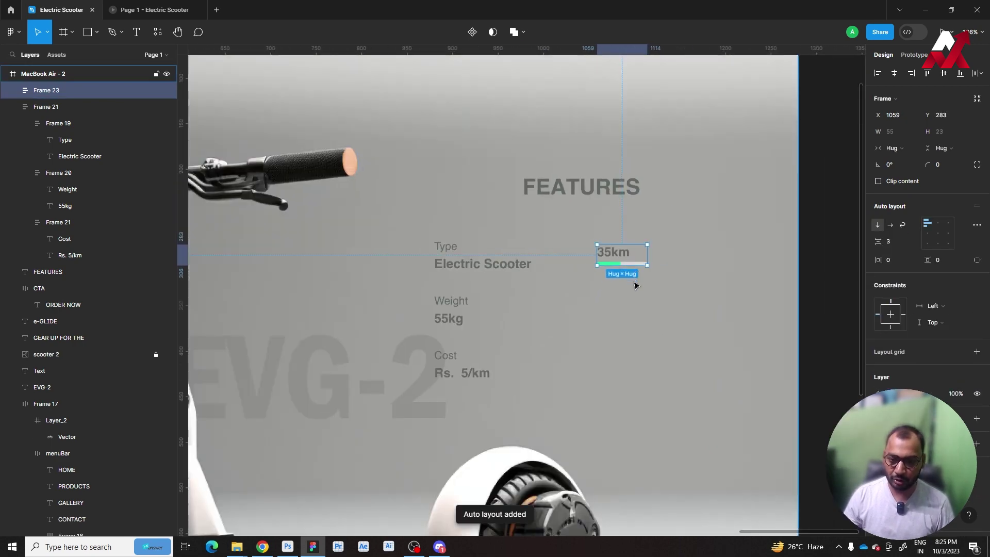
pyautogui.scroll(-3, 628, 243)
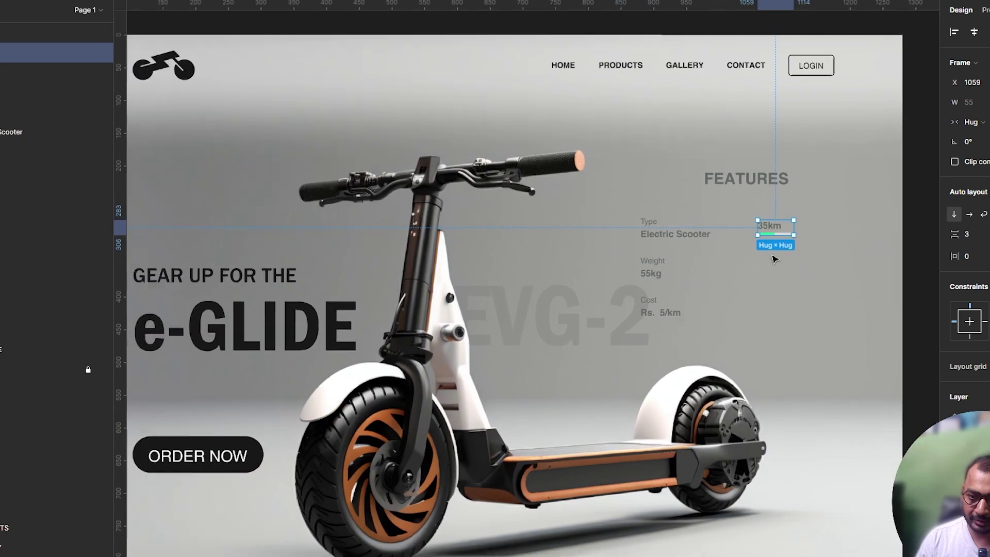
pyautogui.scroll(-2, 628, 244)
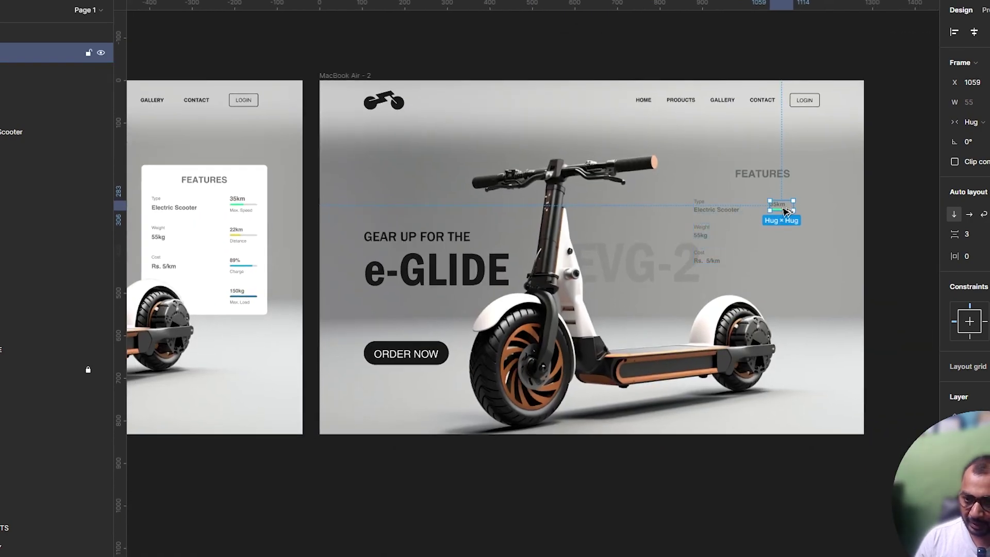
pyautogui.moveTo(783, 211); pyautogui.dragTo(784, 227)
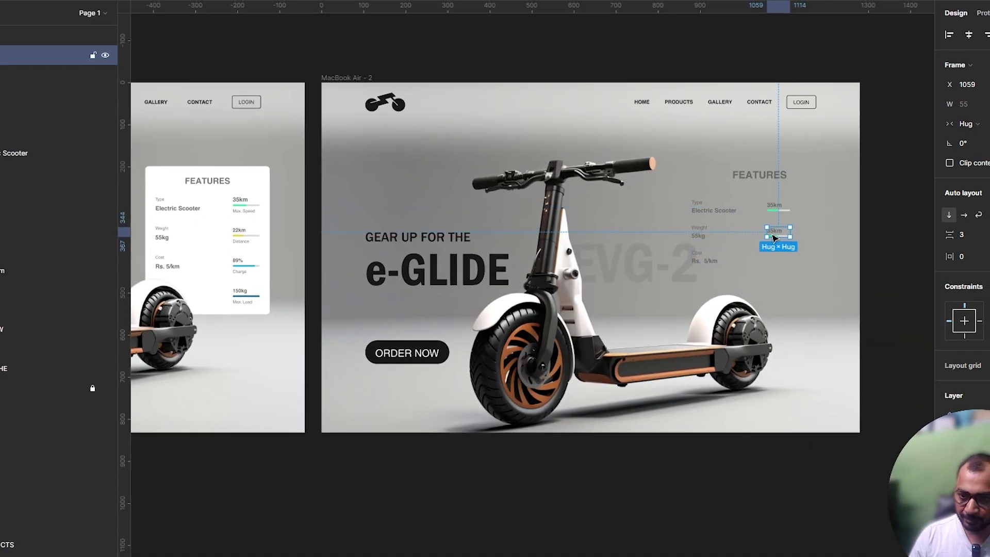
pyautogui.doubleClick(784, 227)
pyautogui.write('22')
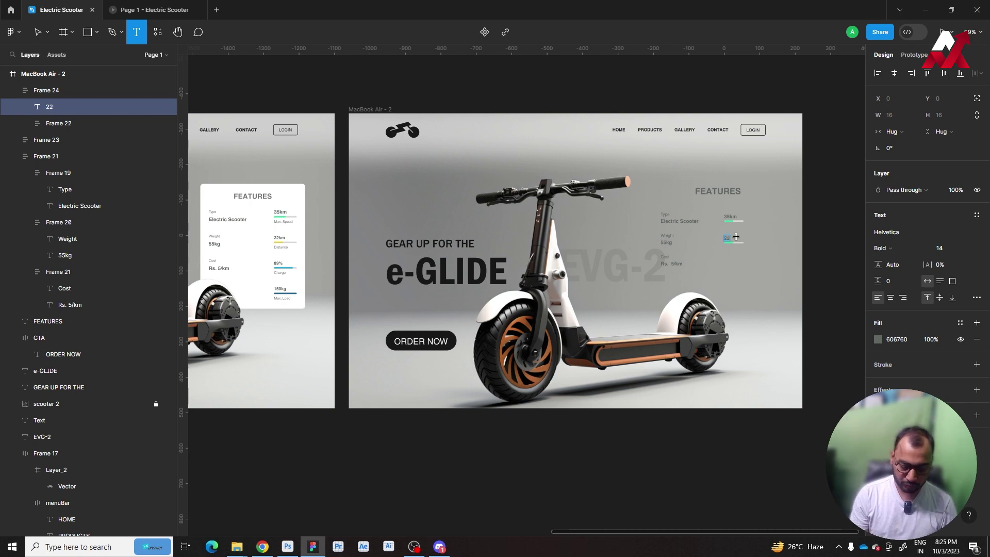
pyautogui.click(850, 232)
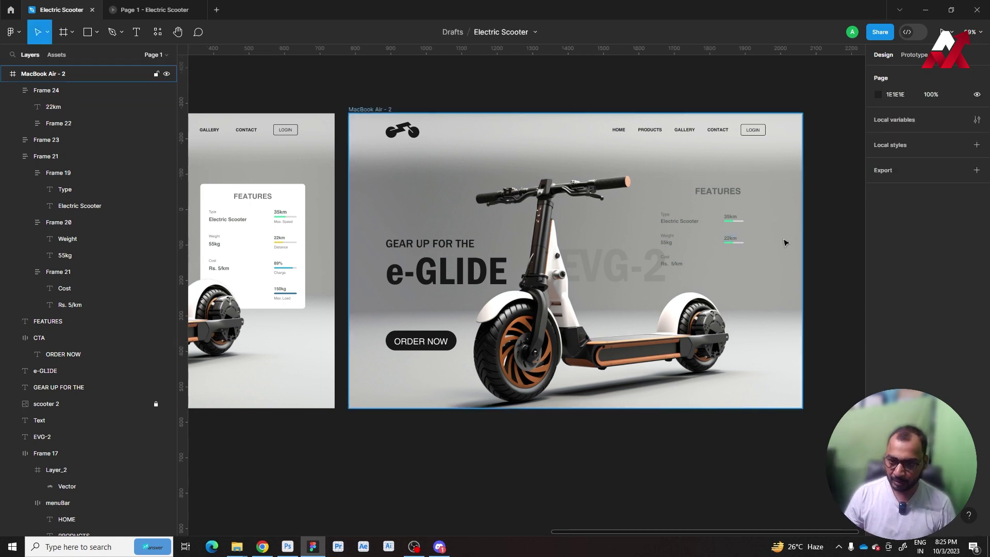
# Step: Make the 22km bar yellow E9CE35 and wrap the 22km stat in auto layout
pyautogui.keyDown('ctrl'); pyautogui.click(729, 243); pyautogui.keyUp('ctrl')
pyautogui.click(878, 299)
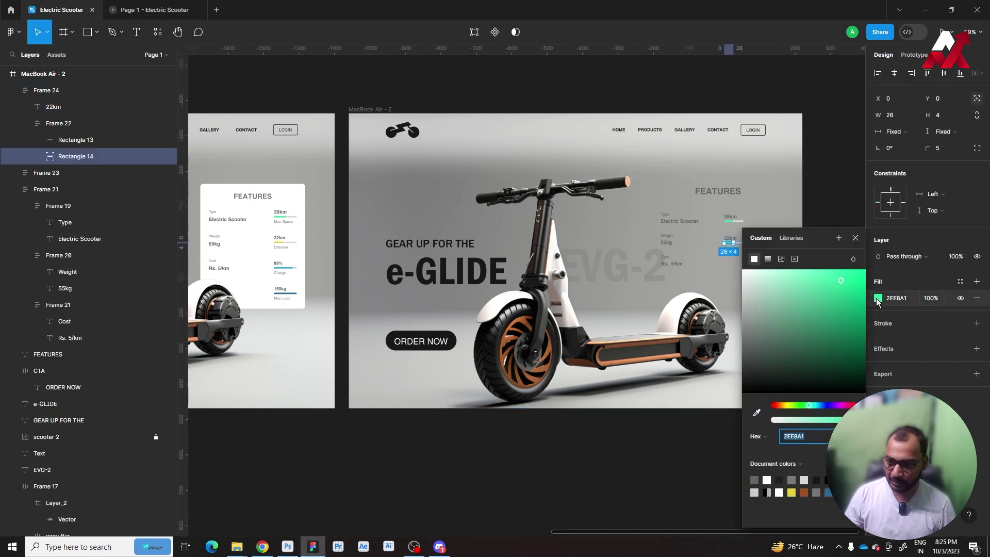
pyautogui.click(791, 493)
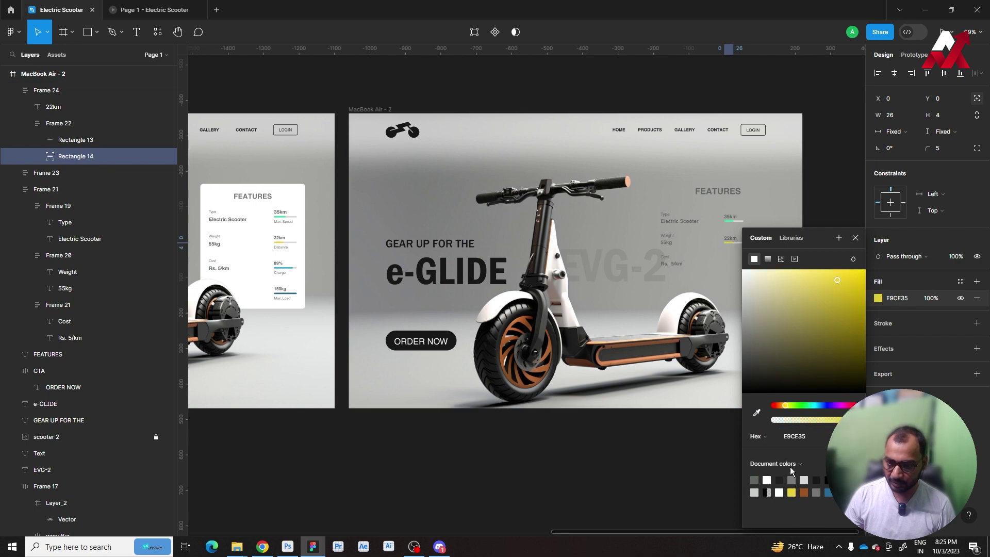
pyautogui.click(820, 218)
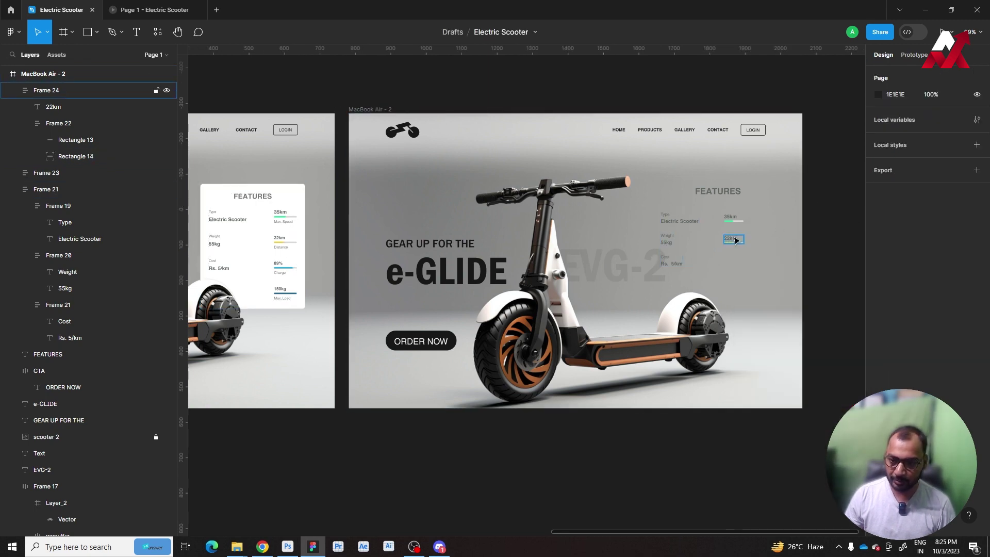
pyautogui.click(736, 241)
pyautogui.hotkey('shift', 'a')
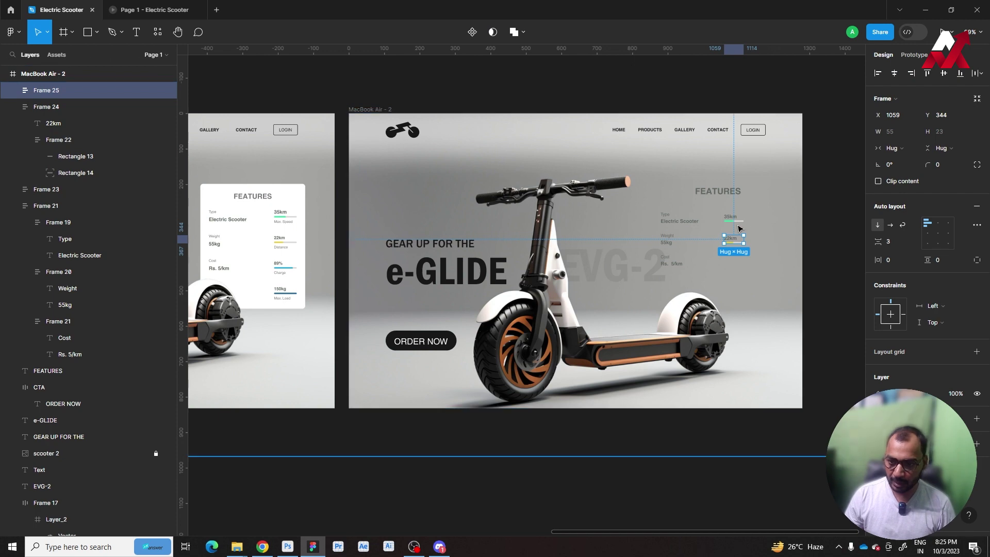
# Step: Ungroup the 35km text and its bars
pyautogui.scroll(5, 740, 229)
pyautogui.click(737, 214)
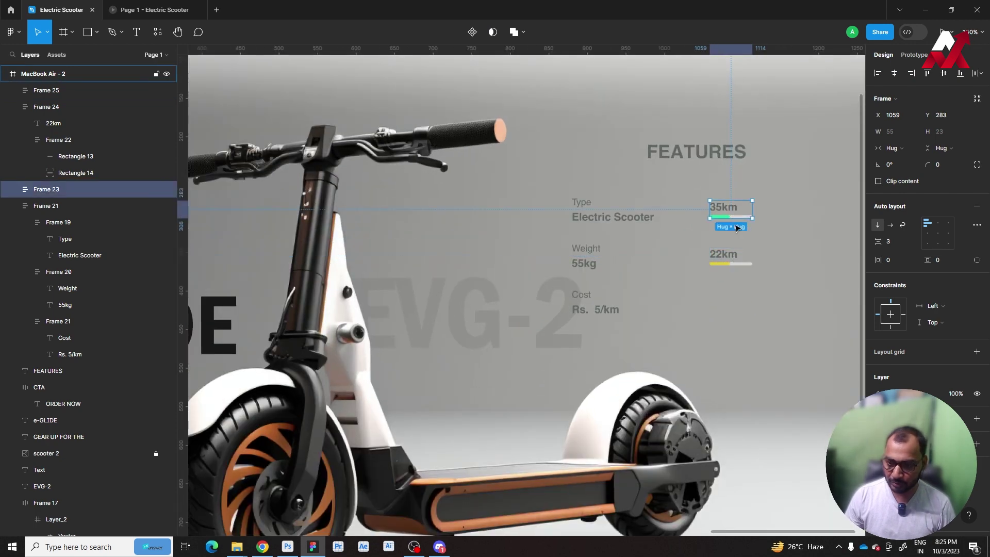
pyautogui.click(724, 255)
pyautogui.rightClick(709, 207)
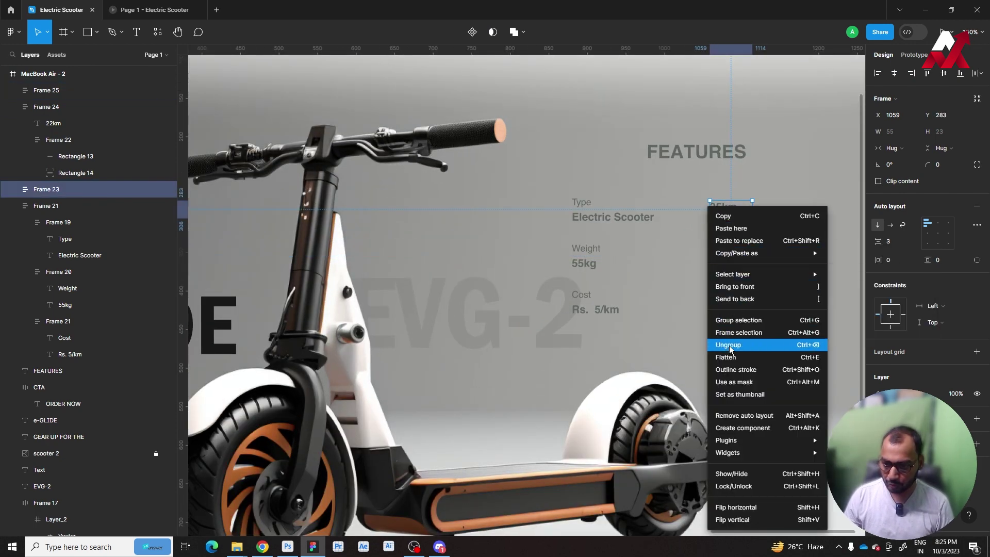
pyautogui.press('Escape')
# Step: Place a Max. Speed label under the 35km bar and set that stat's gap to 4
pyautogui.hscroll(3, 805, 256)
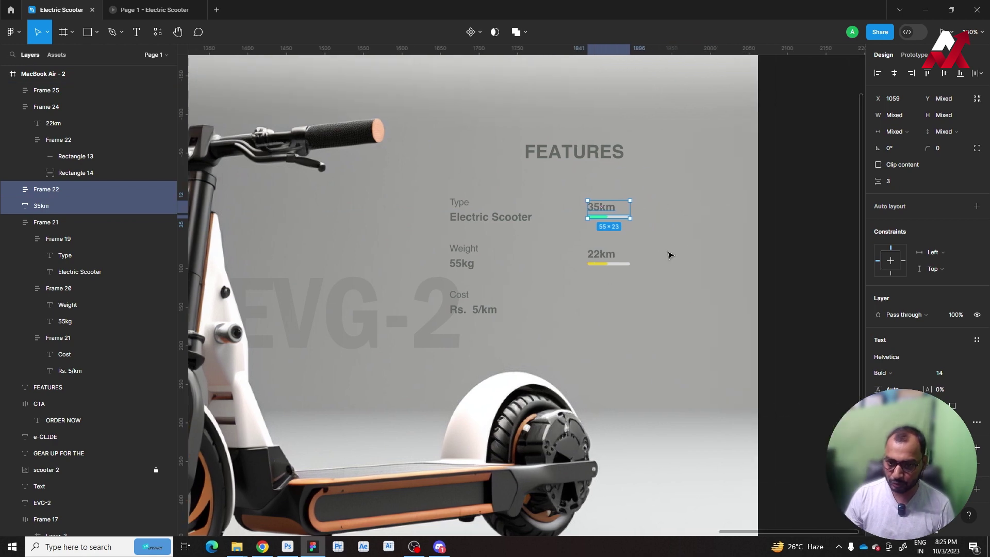
pyautogui.click(810, 213)
pyautogui.click(459, 203)
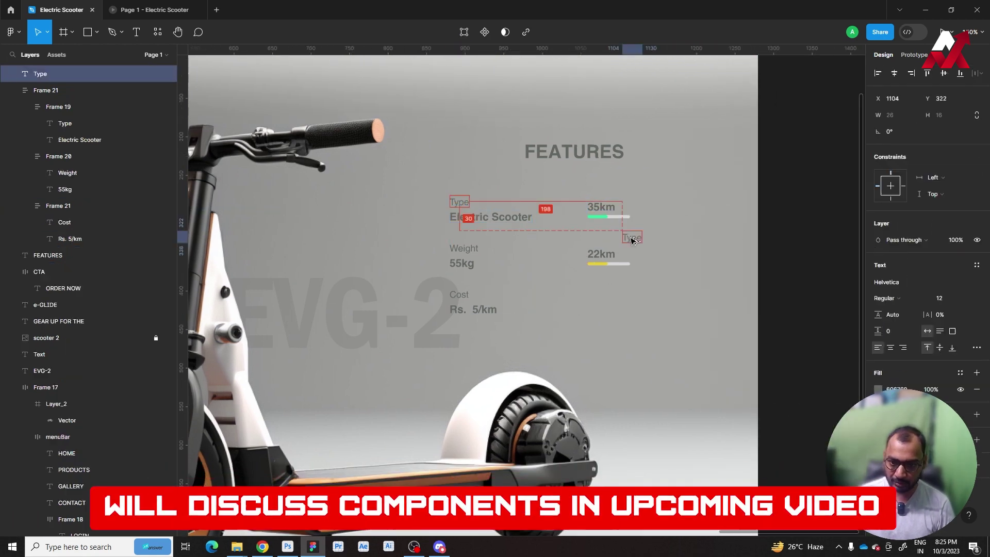
pyautogui.moveTo(459, 202)
pyautogui.mouseDown()
pyautogui.moveTo(611, 227)
pyautogui.moveTo(780, 236)
pyautogui.mouseUp()
pyautogui.scroll(-5, 612, 228)
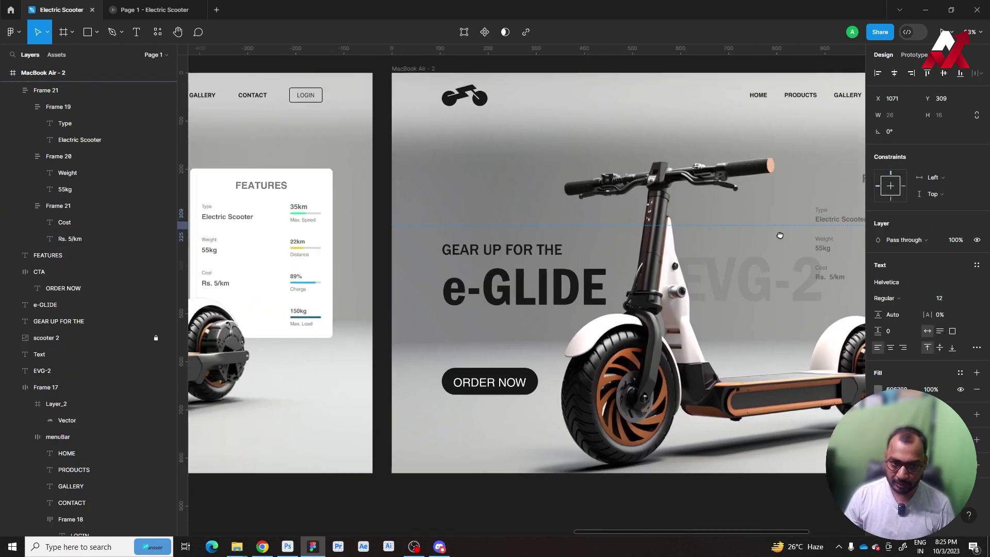
pyautogui.hscroll(4, 779, 236)
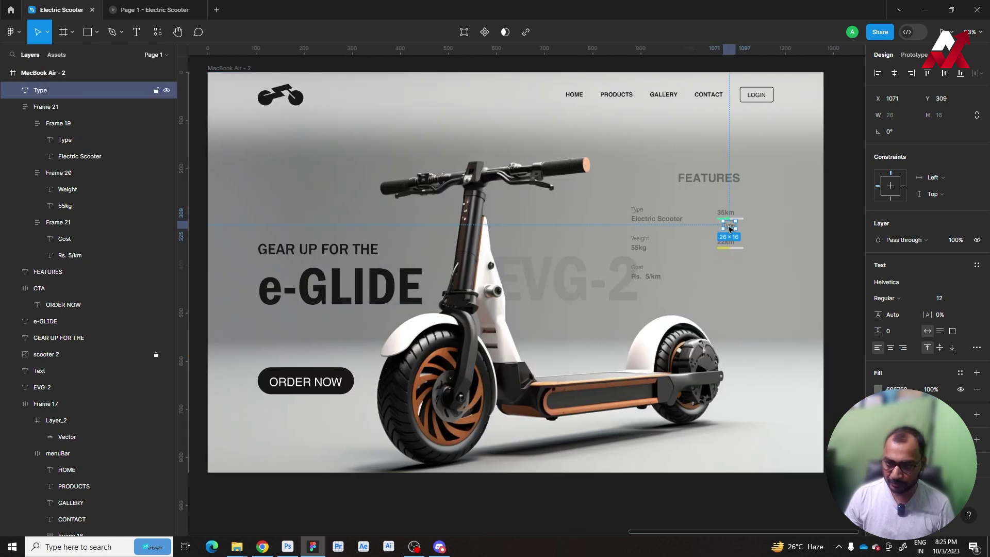
pyautogui.scroll(5, 758, 216)
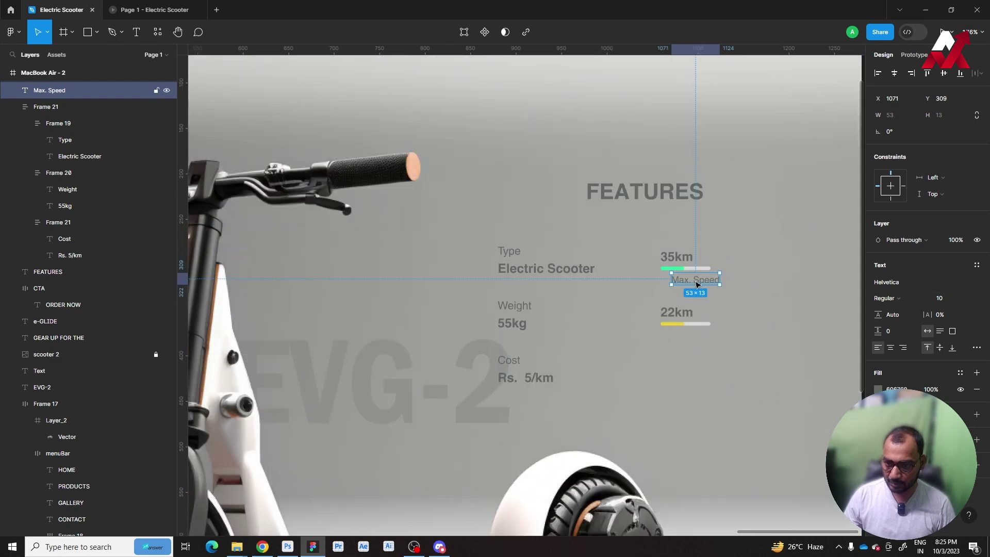
pyautogui.scroll(2, 694, 282)
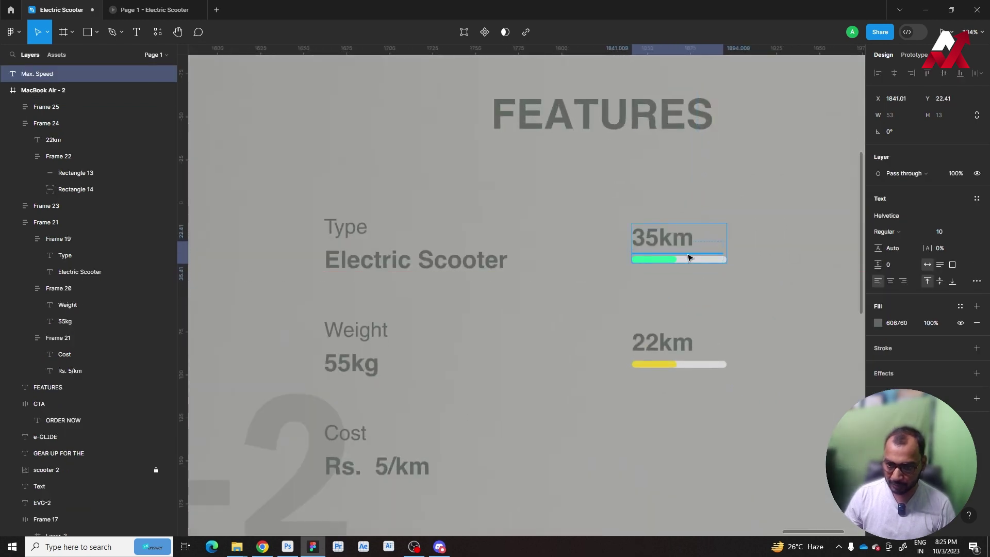
pyautogui.moveTo(695, 279); pyautogui.dragTo(687, 261)
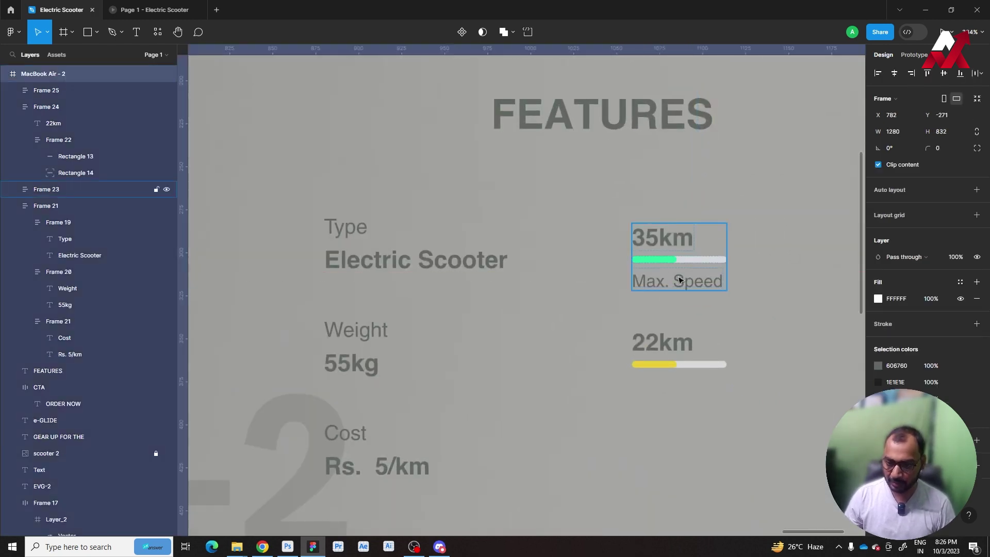
pyautogui.click(683, 280)
pyautogui.press('Up')
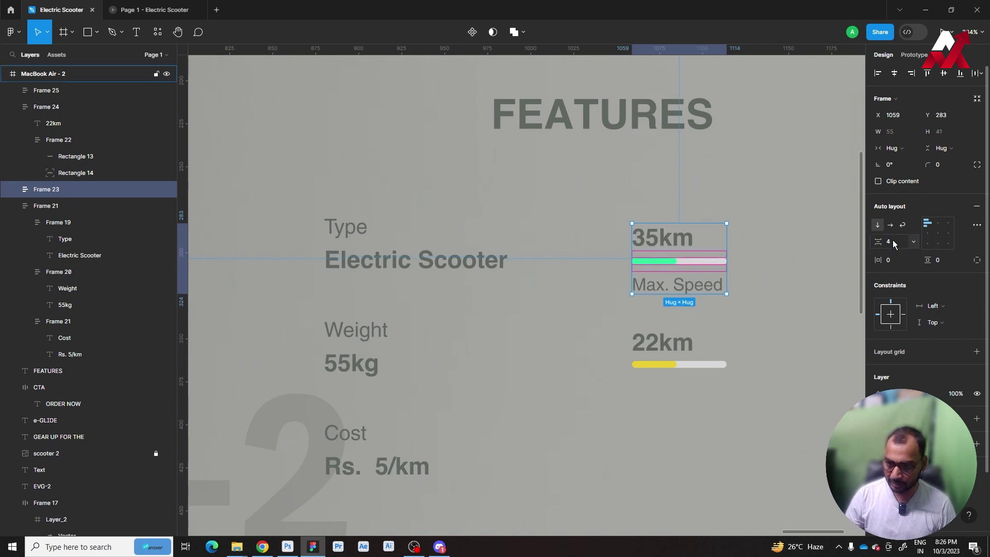
# Step: Copy the Max. Speed label beneath the 22km yellow bar
pyautogui.scroll(-3, 705, 263)
pyautogui.moveTo(757, 292); pyautogui.dragTo(552, 291)
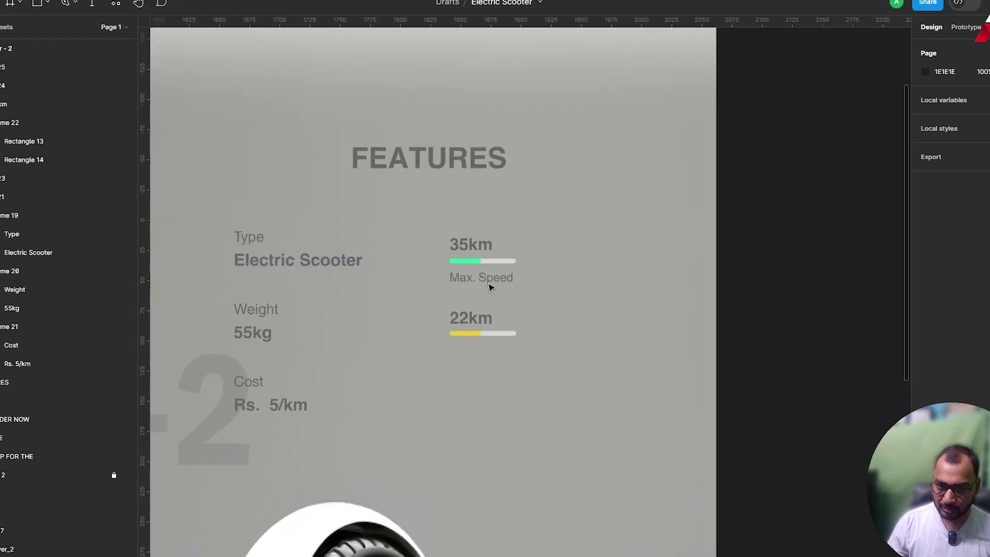
pyautogui.click(480, 279)
pyautogui.scroll(-3, 814, 310)
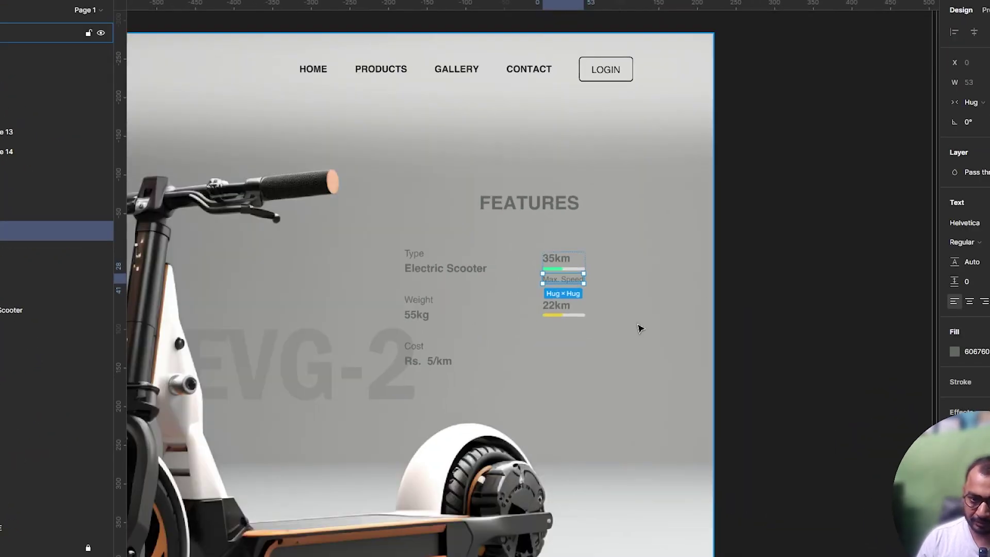
pyautogui.scroll(-3, 638, 327)
pyautogui.scroll(-2, 820, 246)
pyautogui.moveTo(820, 246); pyautogui.dragTo(614, 243)
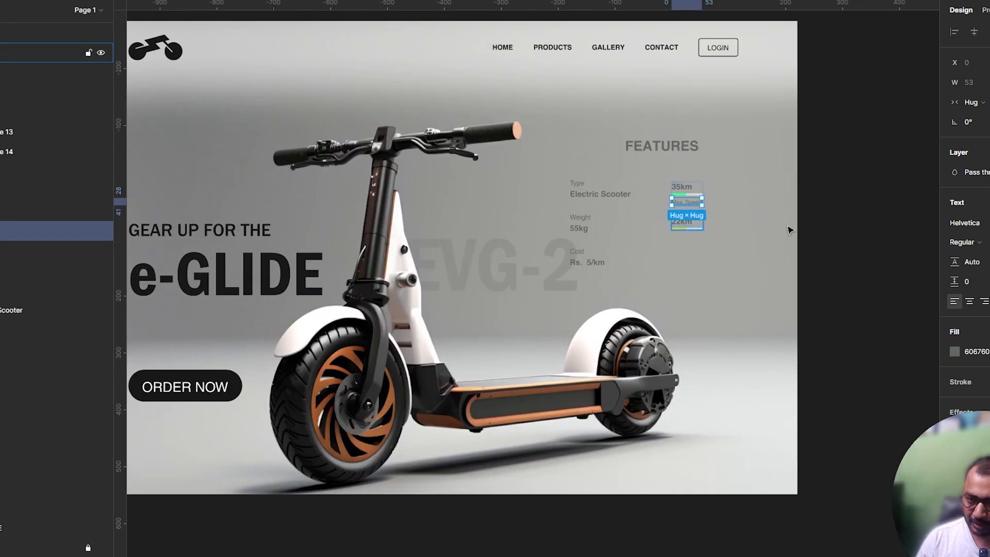
pyautogui.click(696, 223)
pyautogui.moveTo(702, 201); pyautogui.dragTo(663, 267)
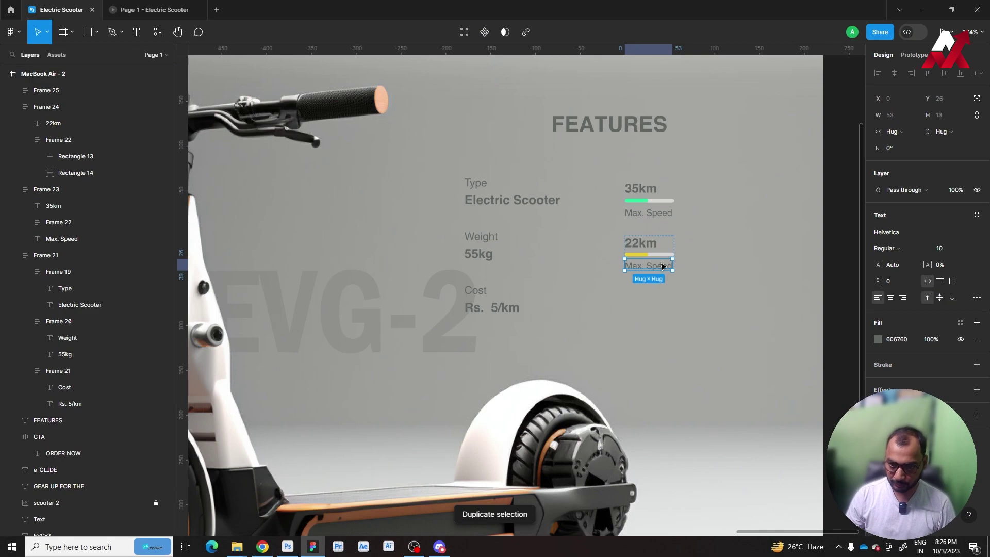
# Step: Retype the copied label as 'Distance'
pyautogui.scroll(-5, 669, 270)
pyautogui.scroll(1, 712, 281)
pyautogui.scroll(2, 824, 267)
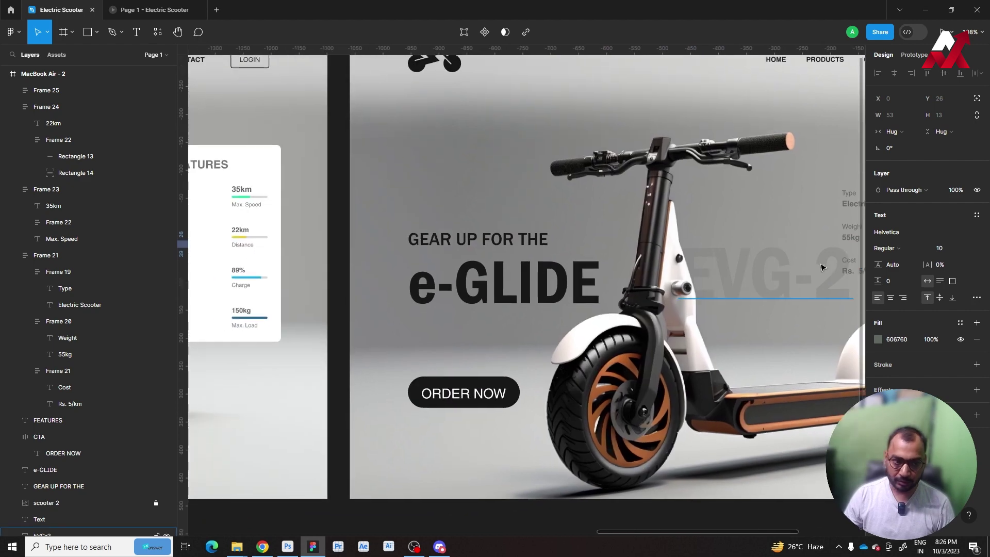
pyautogui.hscroll(5, 859, 256)
pyautogui.press('Return')
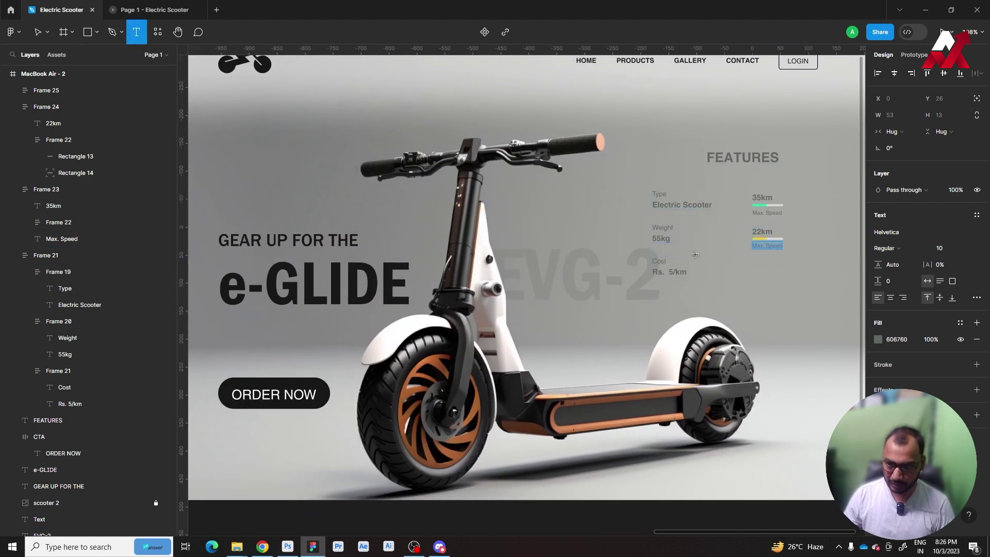
pyautogui.write('Distance')
pyautogui.scroll(-3, 744, 232)
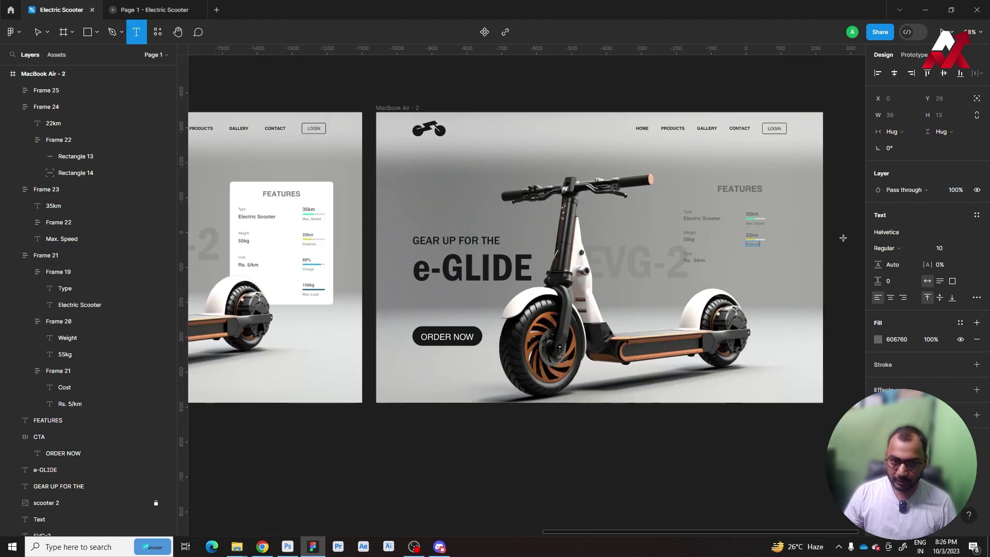
pyautogui.press('Escape')
pyautogui.press('Escape')
pyautogui.scroll(2, 744, 231)
# Step: Stack the 35km and 22km stats in one vertical auto layout
pyautogui.click(744, 232)
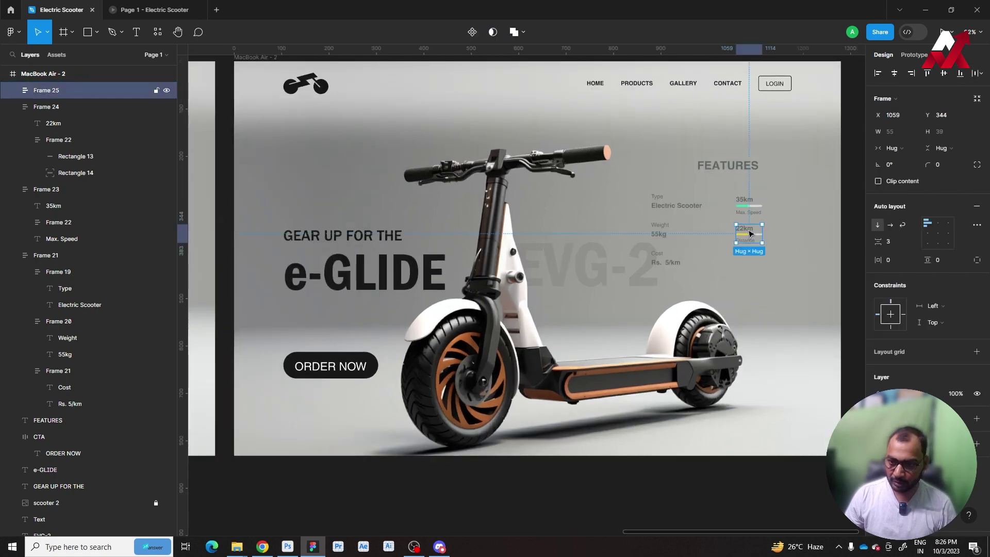
pyautogui.keyDown('shift'); pyautogui.click(752, 212); pyautogui.keyUp('shift')
pyautogui.hotkey('shift', 'a')
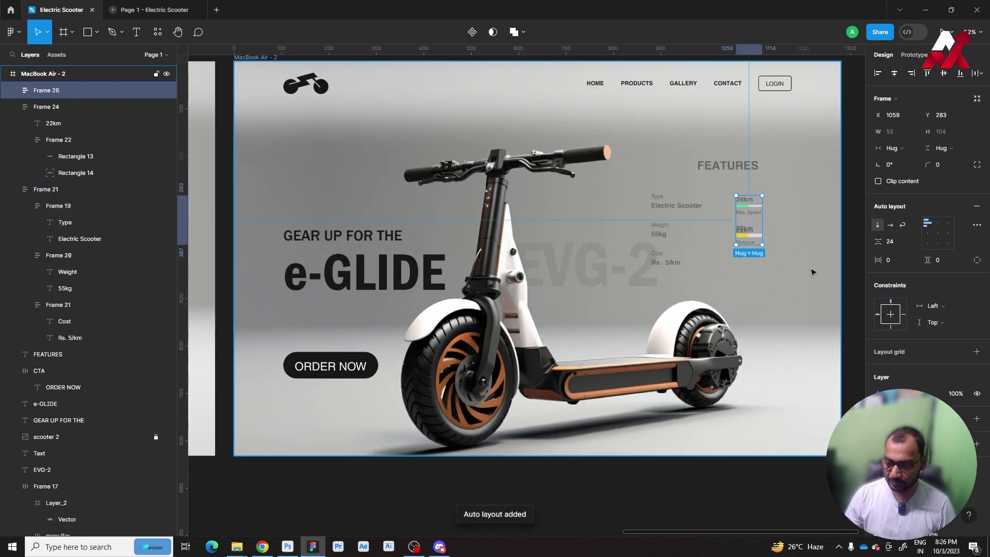
pyautogui.hotkey('ctrl', 'z')
pyautogui.hotkey('ctrl', 'z')
pyautogui.click(761, 237)
pyautogui.hotkey('ctrl', 'shift', 'z')
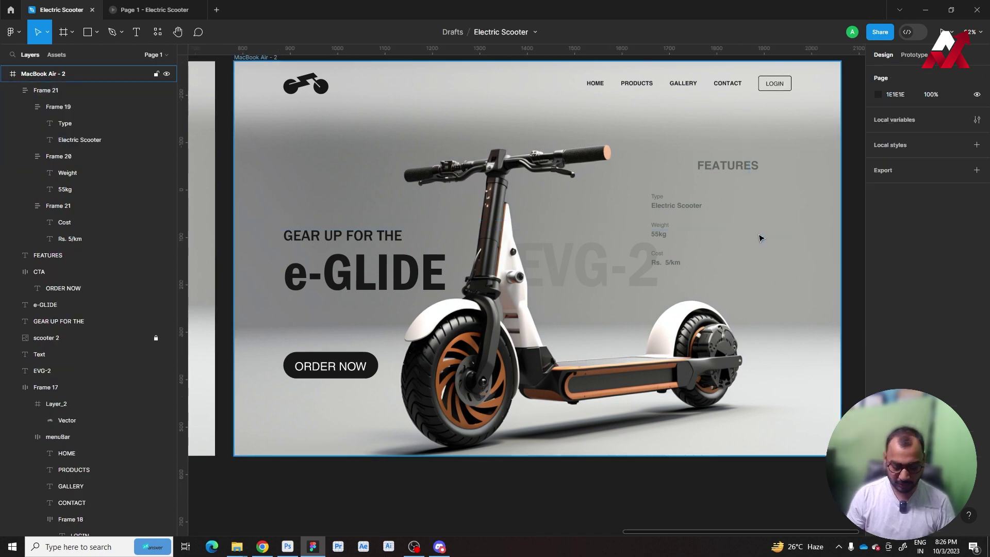
pyautogui.hotkey('ctrl', 'shift', 'z')
# Step: Duplicate the 22km stat as a third row
pyautogui.doubleClick(753, 232)
pyautogui.hotkey('ctrl', 'd')
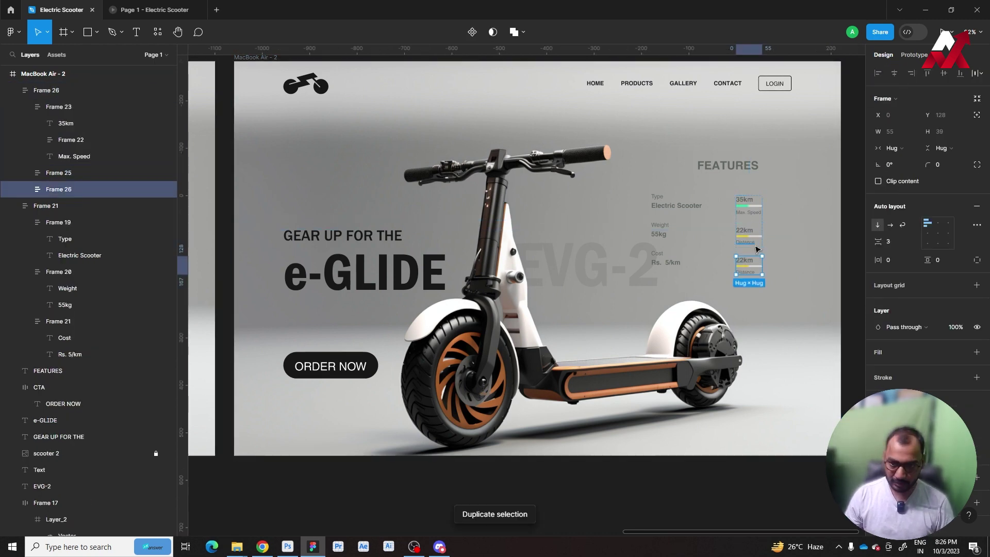
pyautogui.scroll(-2, 732, 237)
pyautogui.scroll(-1, 712, 245)
pyautogui.moveTo(712, 245); pyautogui.dragTo(639, 250)
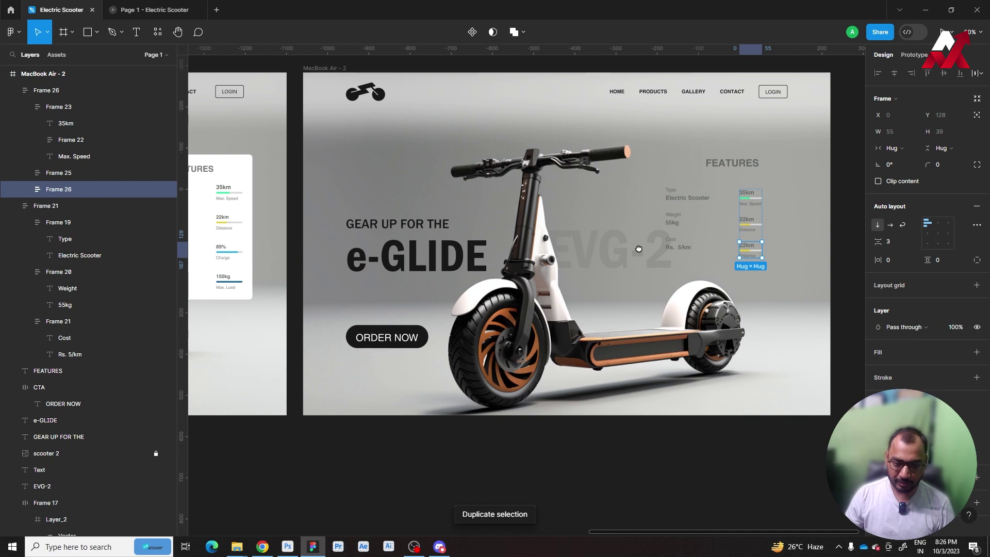
pyautogui.click(834, 257)
pyautogui.scroll(5, 748, 247)
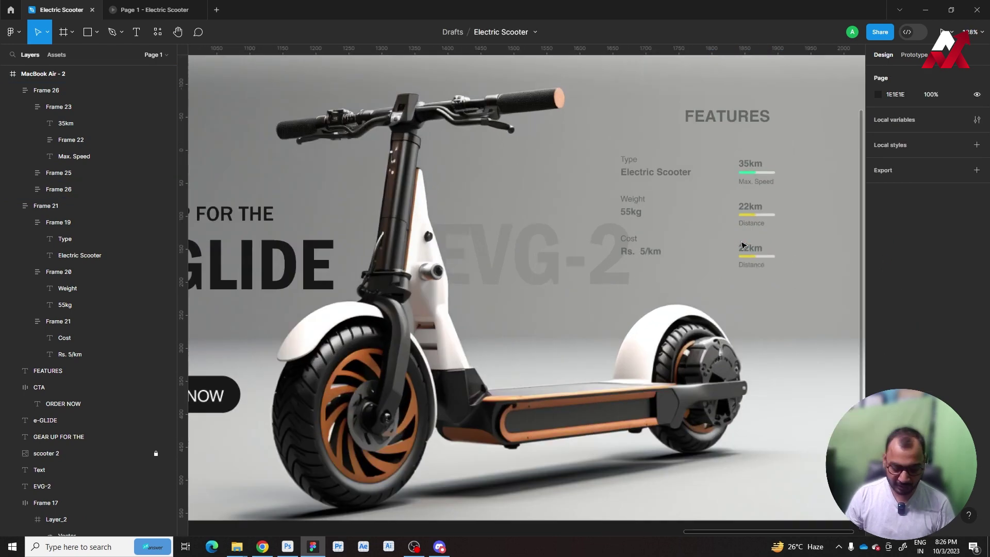
# Step: Change the third row's value to 89% and its caption to Charge
pyautogui.press('t')
pyautogui.doubleClick(749, 250)
pyautogui.write('89%')
pyautogui.scroll(-4, 745, 252)
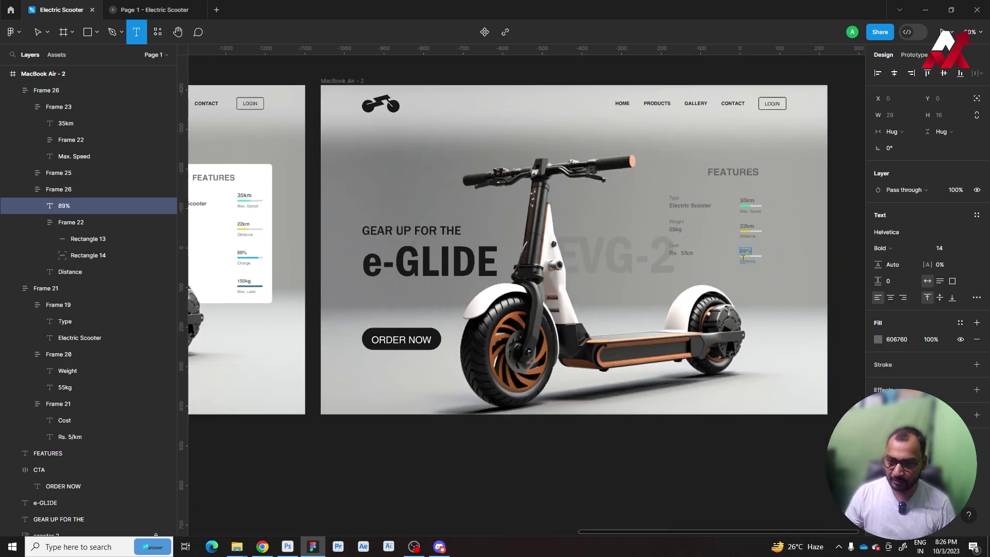
pyautogui.scroll(-2, 745, 252)
pyautogui.press('Escape')
pyautogui.press('Escape')
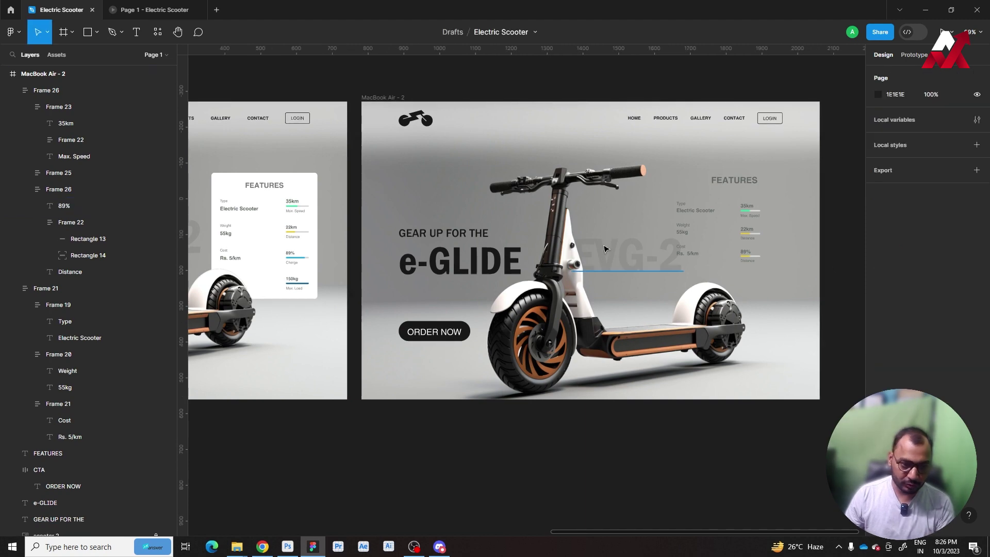
pyautogui.press('t')
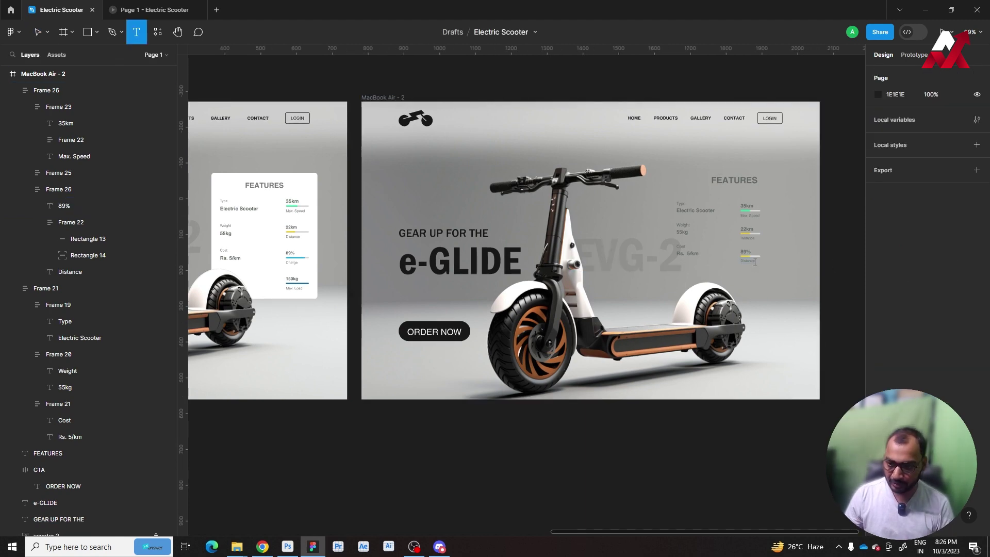
pyautogui.doubleClick(754, 261)
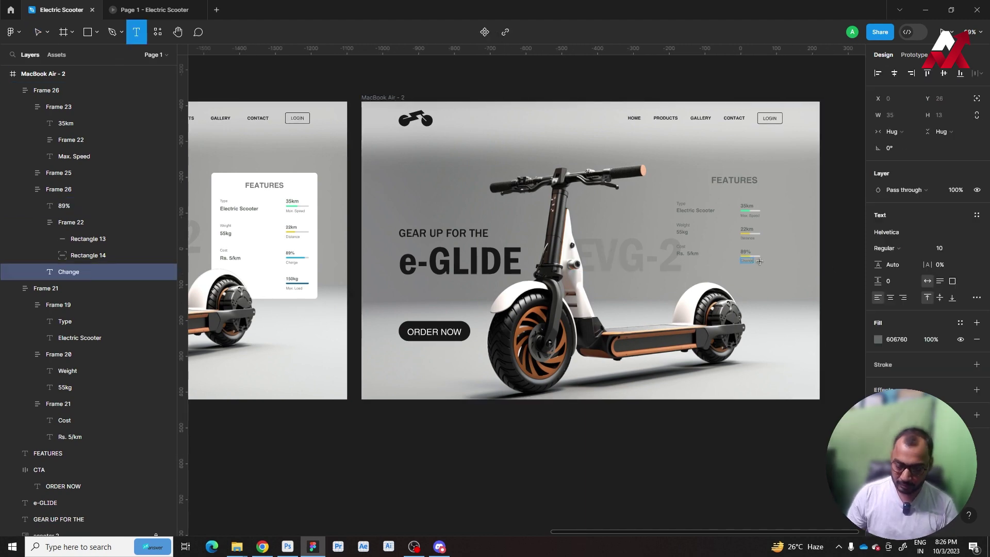
pyautogui.click(814, 264)
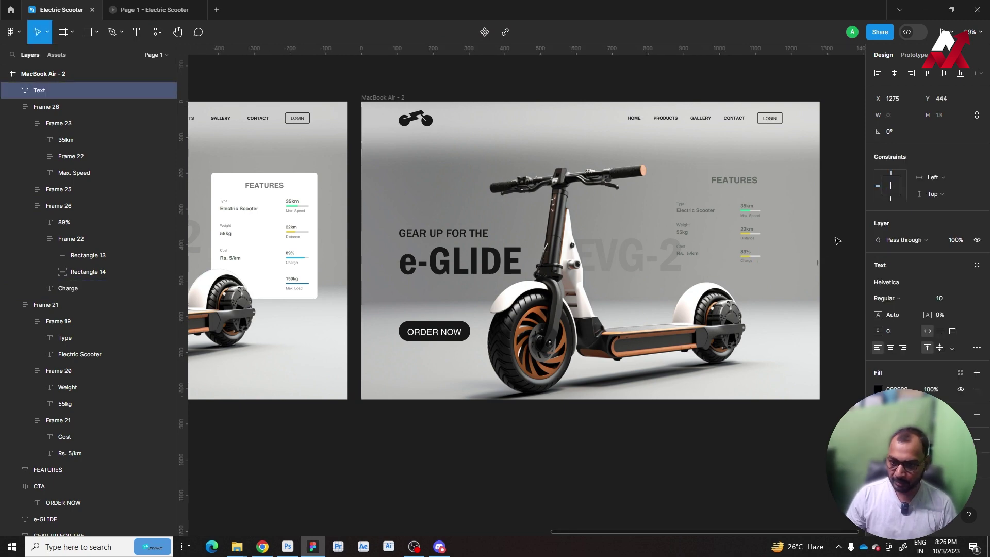
pyautogui.press('Escape')
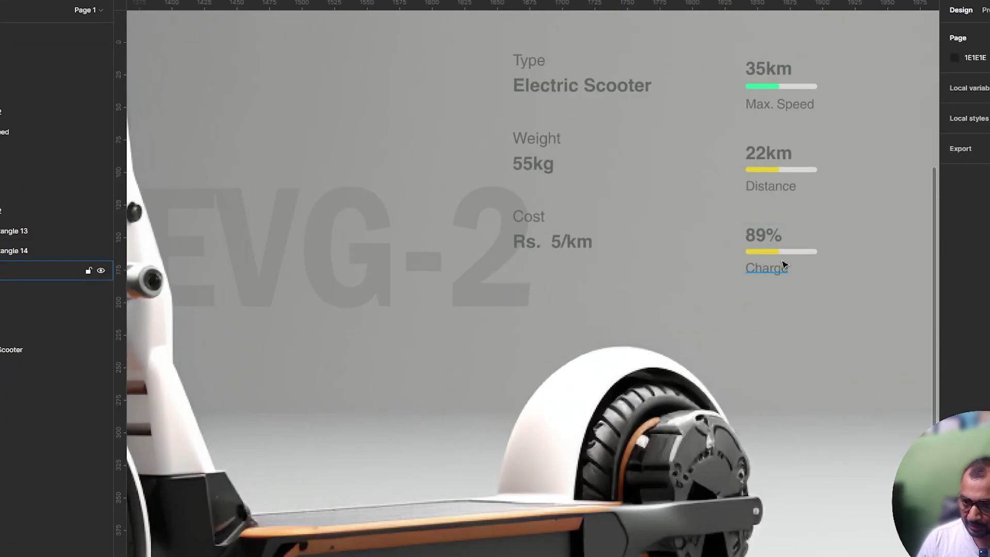
# Step: Lengthen the Charge bar and make it blue 25ADDD
pyautogui.click(778, 253)
pyautogui.scroll(3, 781, 256)
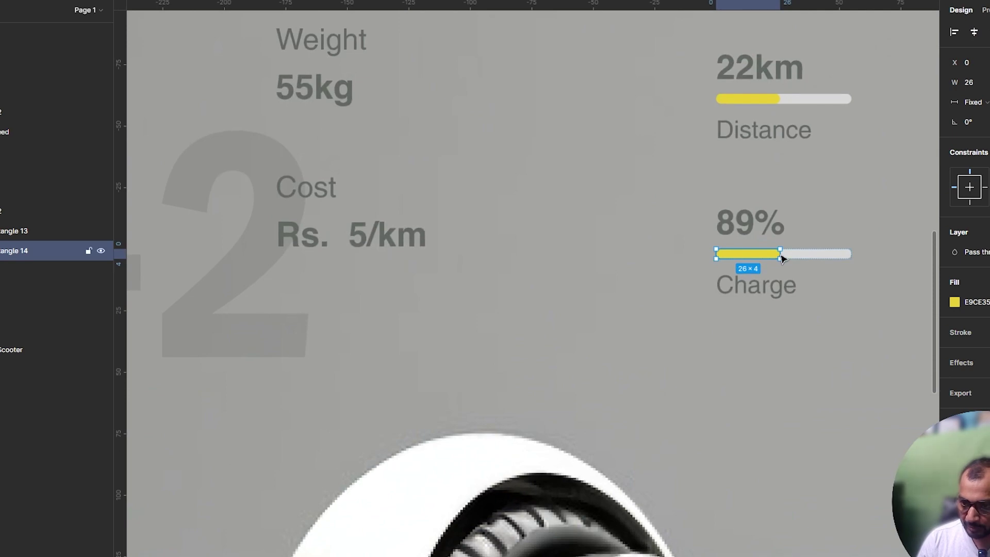
pyautogui.moveTo(730, 259); pyautogui.dragTo(819, 260)
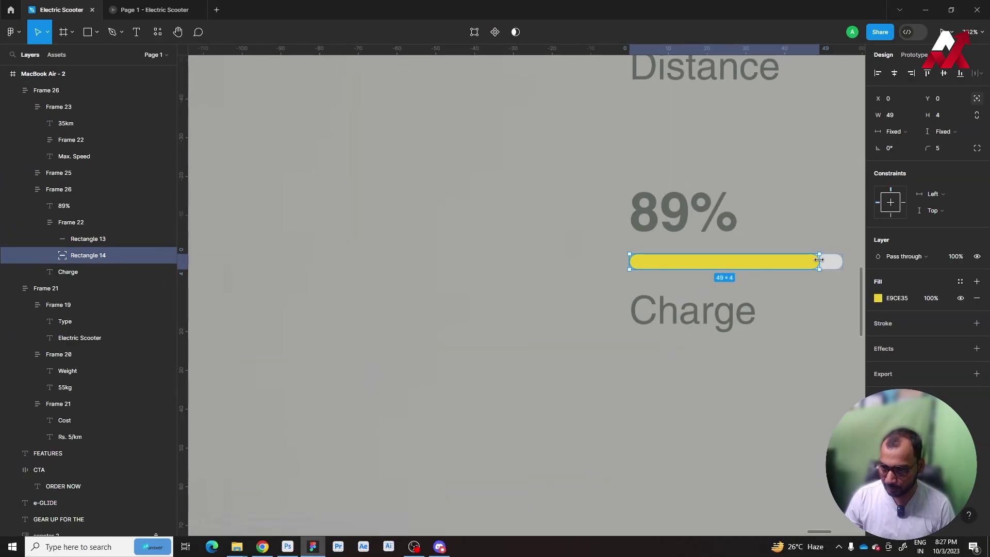
pyautogui.click(878, 299)
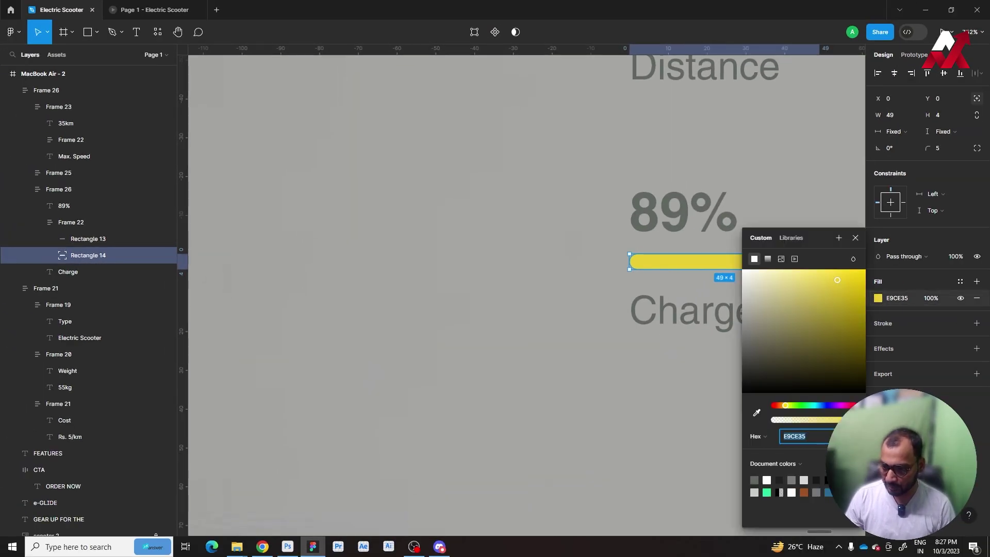
pyautogui.write('25ADDD')
pyautogui.click(662, 347)
pyautogui.scroll(-5, 662, 346)
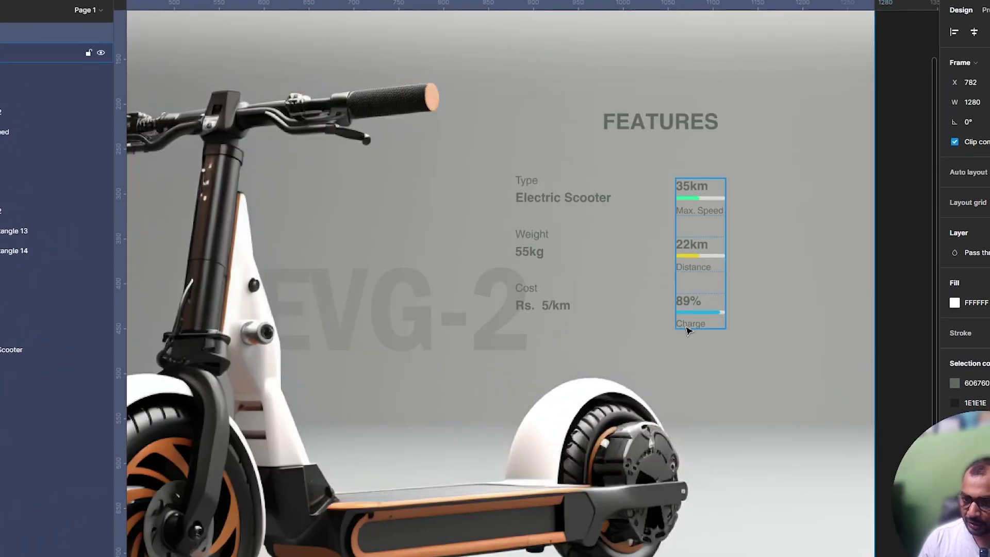
pyautogui.scroll(-1, 717, 320)
pyautogui.click(891, 322)
pyautogui.scroll(-5, 891, 322)
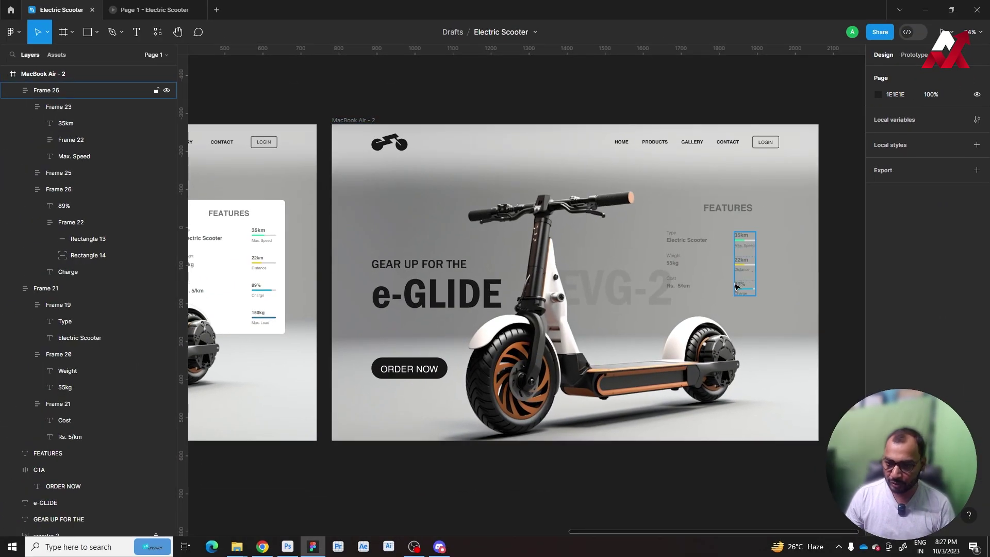
# Step: Duplicate the Charge row as a fourth stat, 150kg Max. Load
pyautogui.click(740, 290)
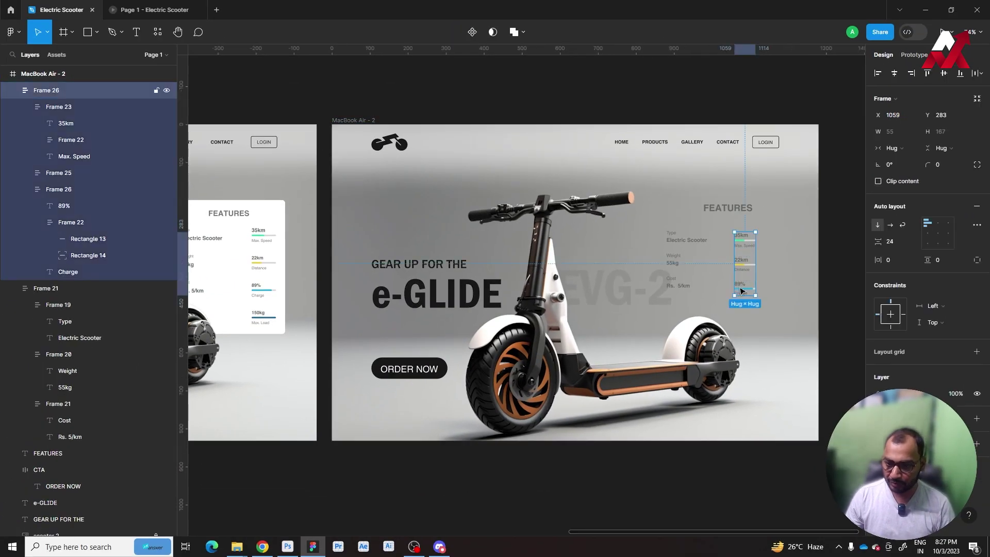
pyautogui.click(742, 287)
pyautogui.hotkey('ctrl', 'd')
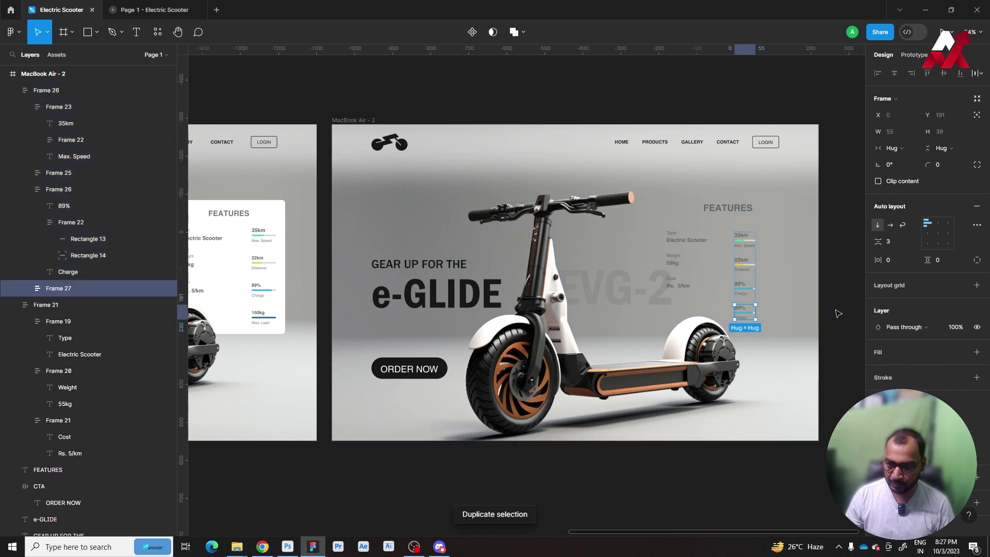
pyautogui.click(838, 313)
pyautogui.press('t')
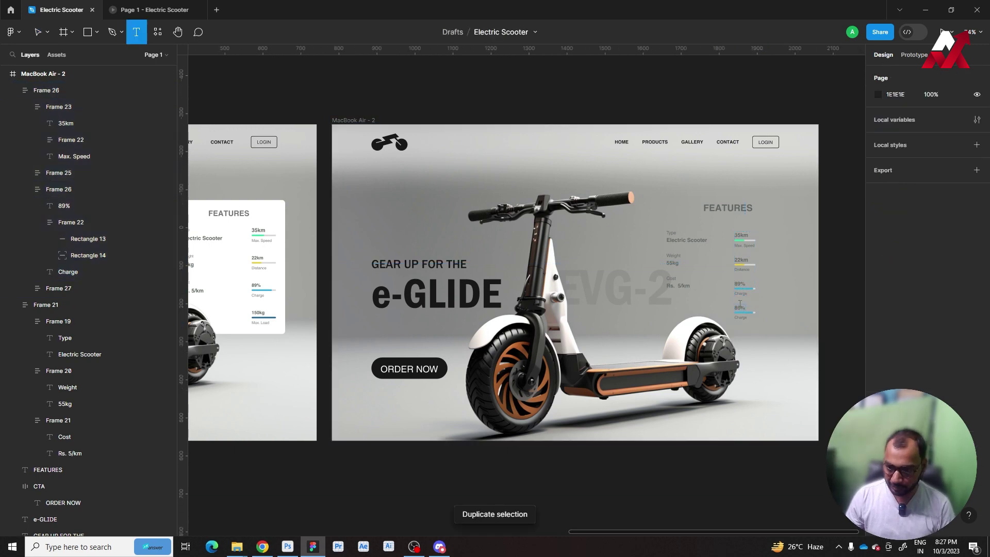
pyautogui.click(740, 304)
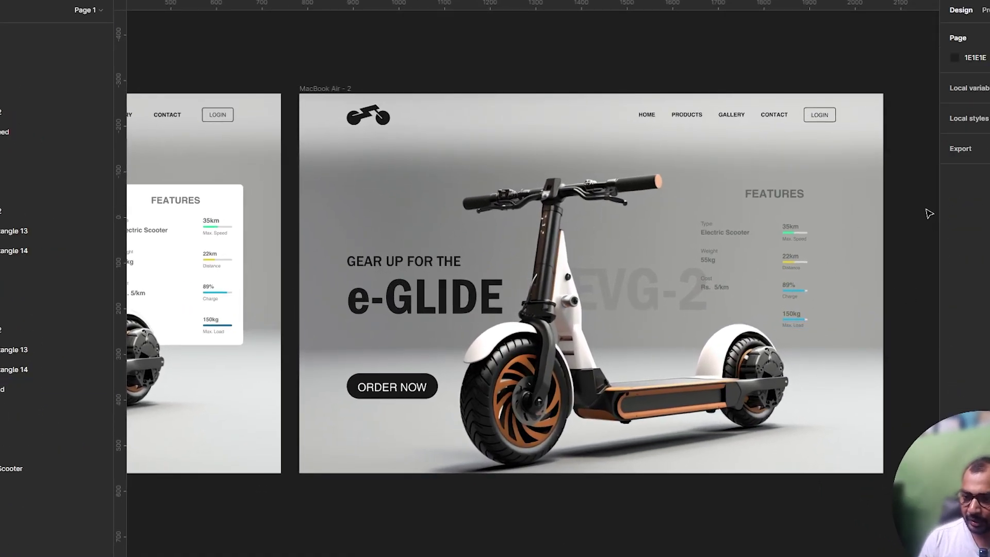
# Step: Wrap both stat columns, then them plus the FEATURES heading, in auto layout
pyautogui.click(725, 253)
pyautogui.keyDown('shift'); pyautogui.click(779, 235); pyautogui.keyUp('shift')
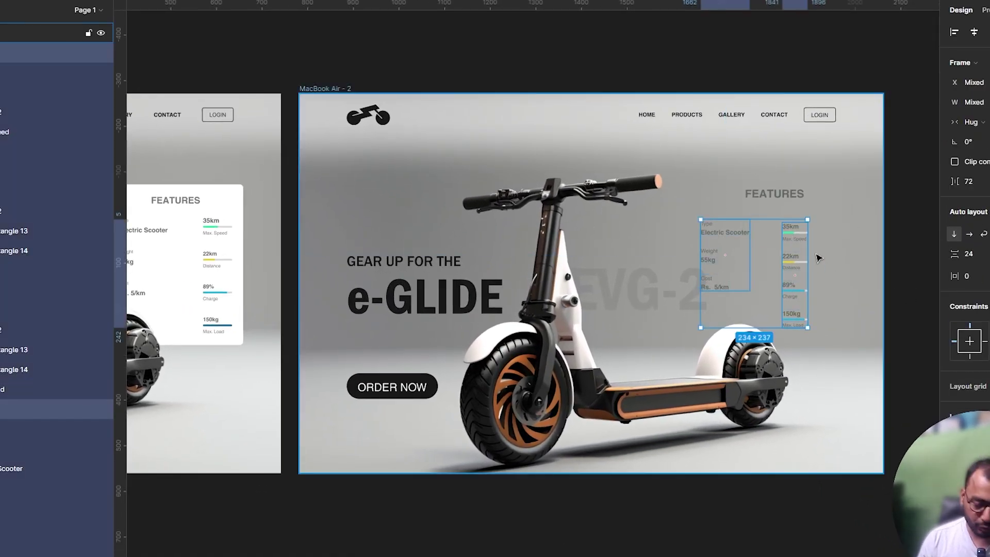
pyautogui.hotkey('shift', 'a')
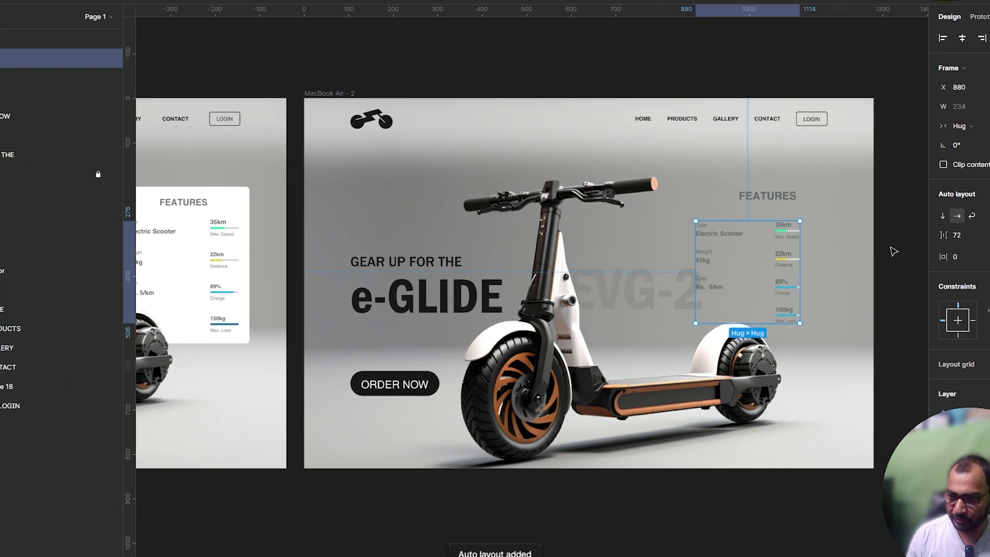
pyautogui.keyDown('shift'); pyautogui.click(742, 208); pyautogui.keyUp('shift')
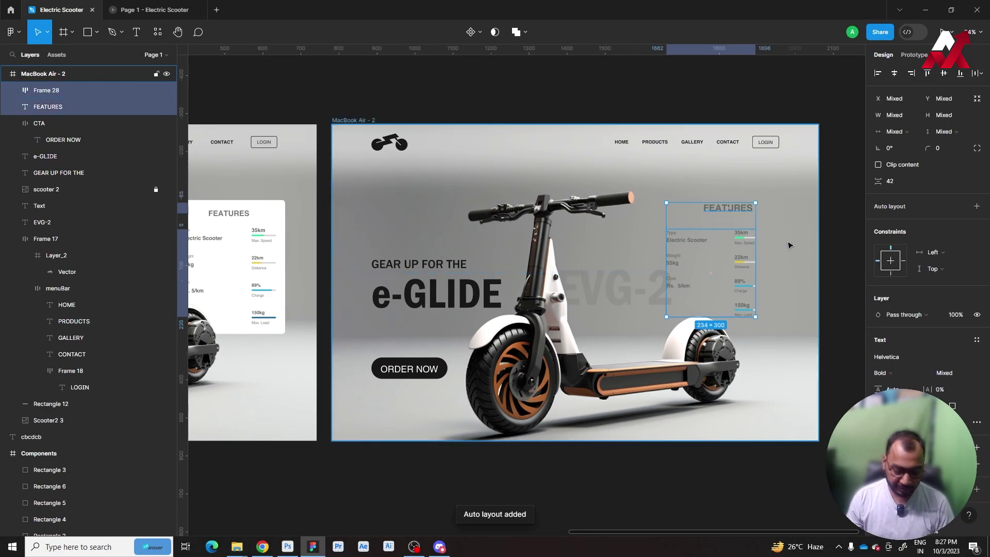
pyautogui.hotkey('shift', 'a')
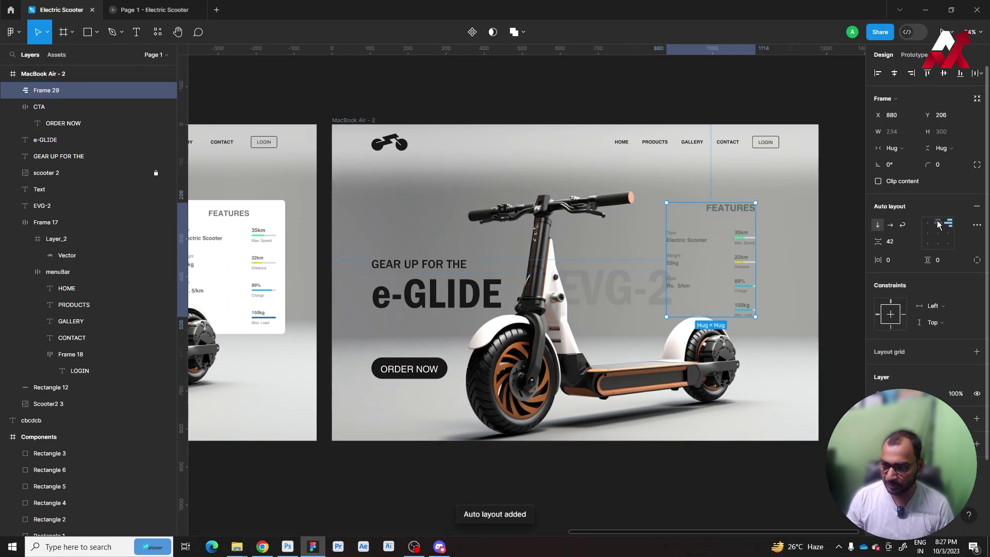
# Step: Center the FEATURES heading with top-center alignment and give the card a white fill
pyautogui.click(940, 225)
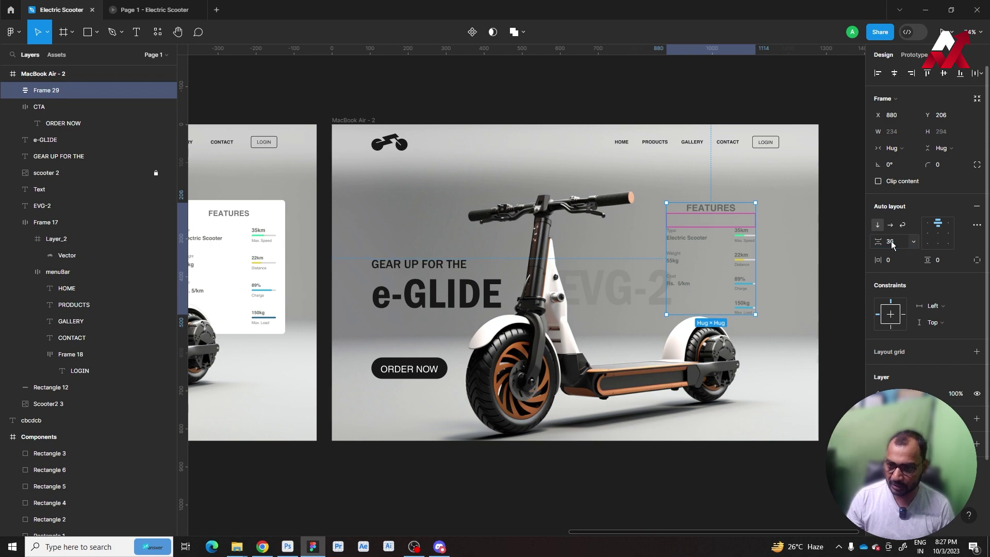
pyautogui.press('Escape')
pyautogui.press('Escape')
pyautogui.scroll(3, 750, 238)
pyautogui.click(750, 265)
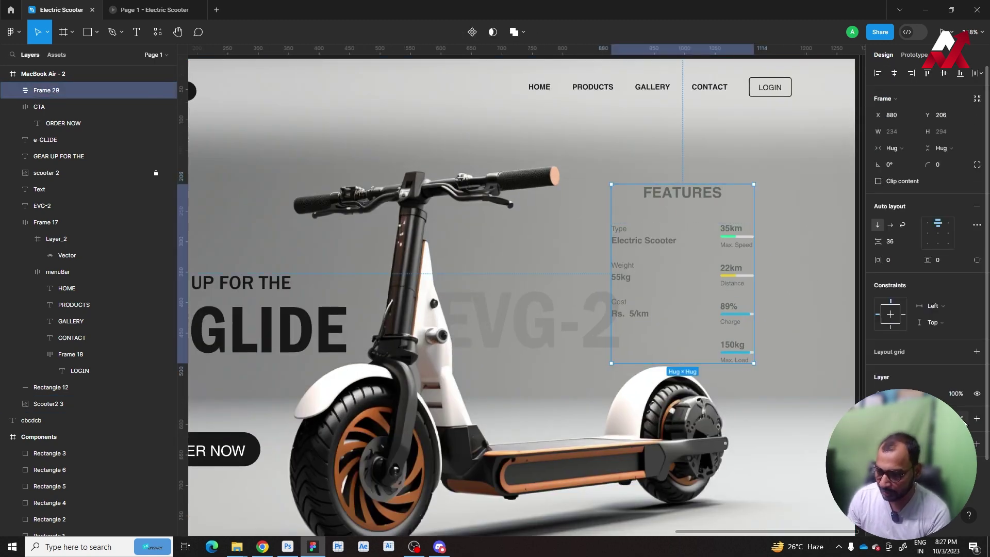
pyautogui.click(977, 419)
# Step: Set the card's padding to 24 on all sides and corner radius to 12
pyautogui.click(904, 261)
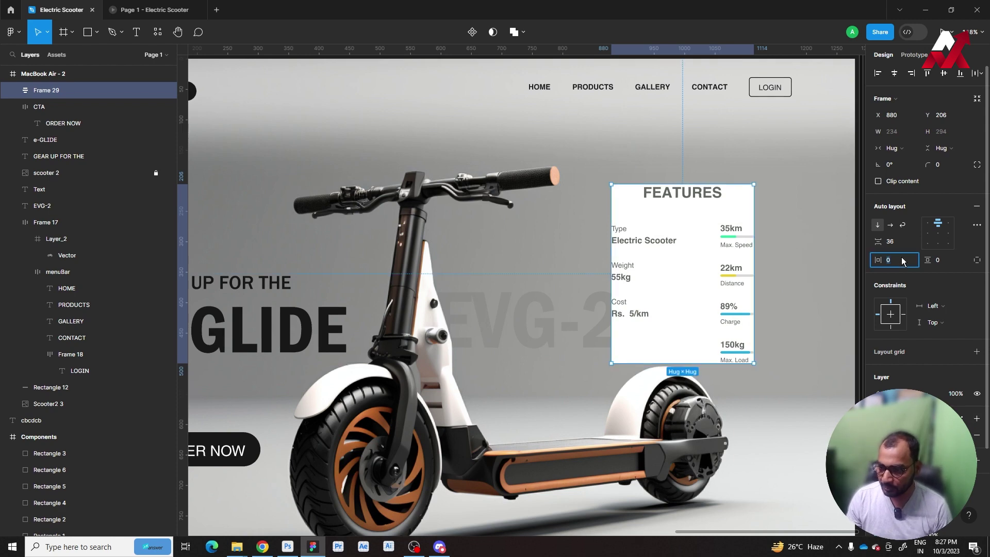
pyautogui.write('24')
pyautogui.press('Tab')
pyautogui.write('24')
pyautogui.press('Return')
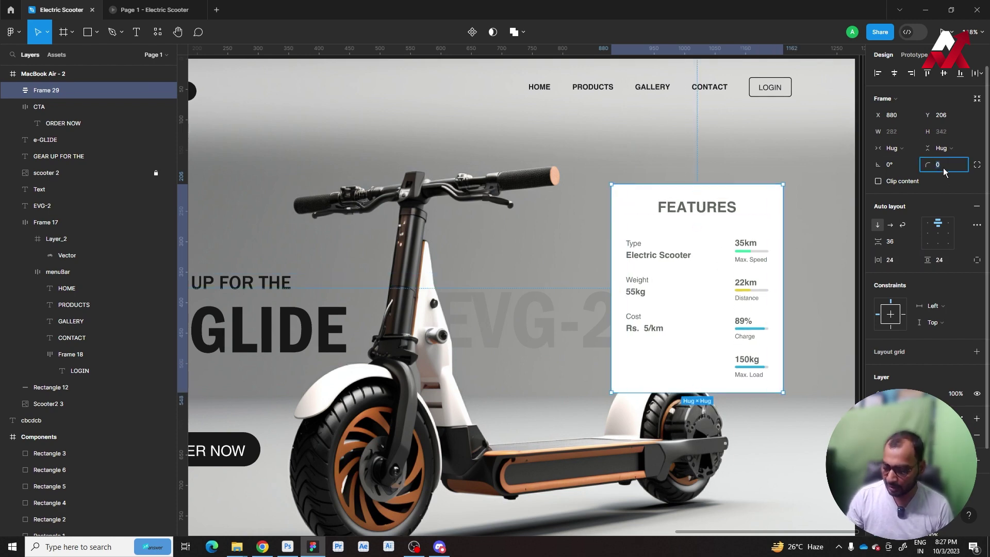
pyautogui.write('12')
pyautogui.press('Return')
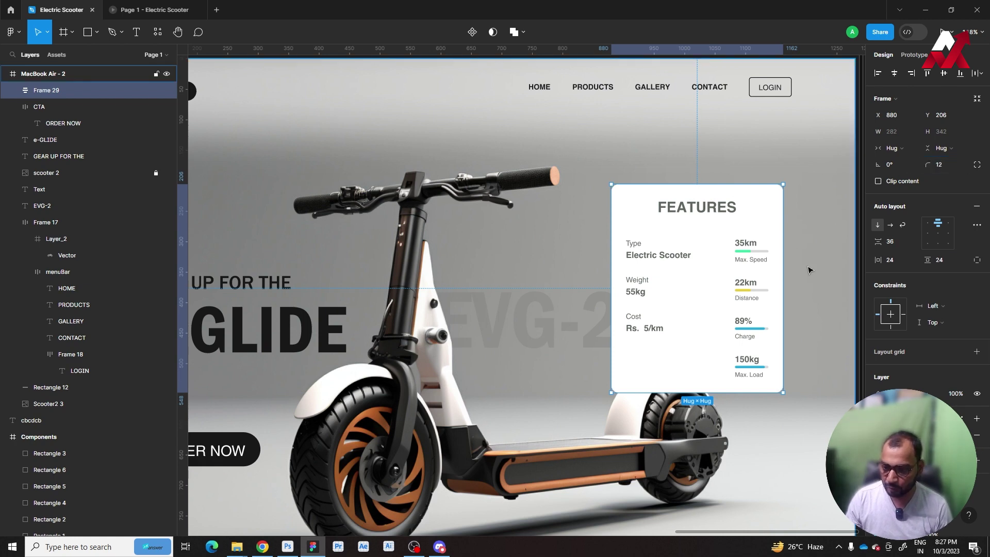
# Step: Move the FEATURES card slightly right, beside the scooter image
pyautogui.hscroll(1, 706, 379)
pyautogui.hscroll(3, 707, 379)
pyautogui.keyDown('ctrl'); pyautogui.scroll(-3, 612, 339); pyautogui.keyUp('ctrl')
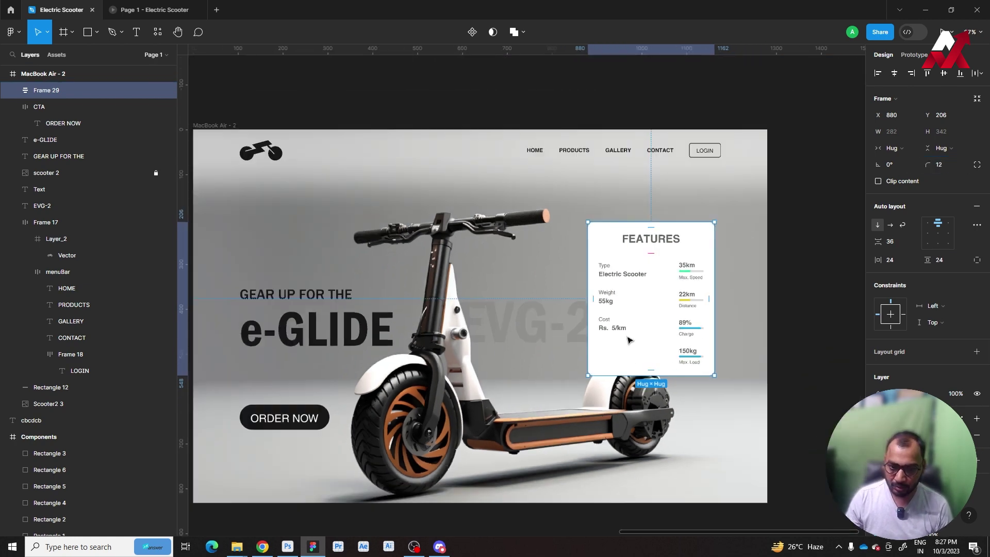
pyautogui.moveTo(640, 265); pyautogui.dragTo(665, 266)
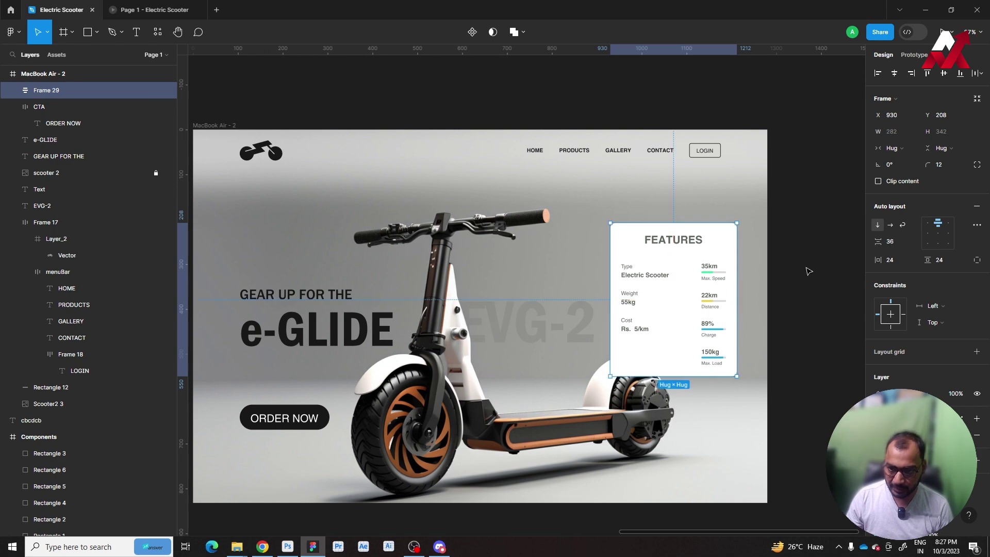
pyautogui.click(85, 173)
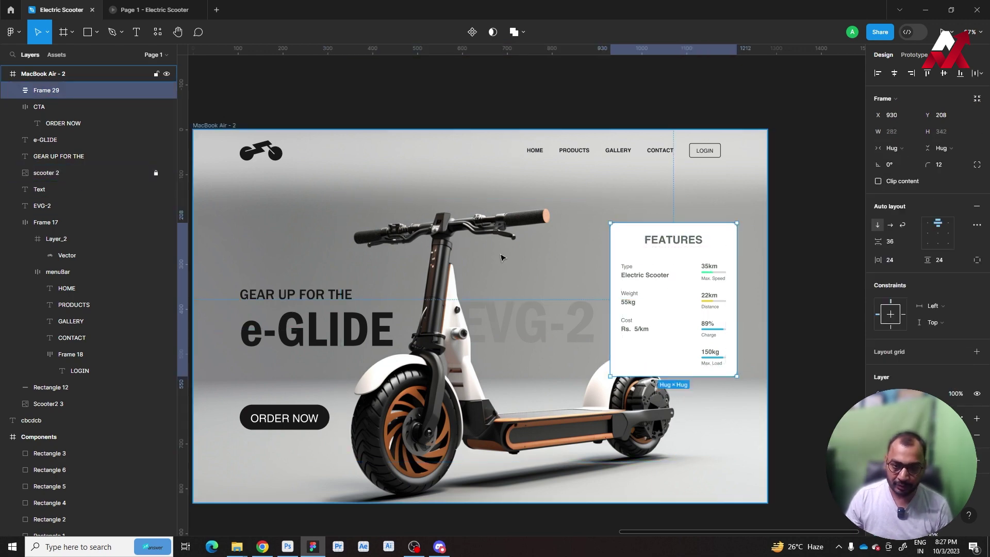
# Step: Move Frame 29, the FEATURES card, below the scooter 2 layer so it sits behind the scooter
pyautogui.click(214, 126)
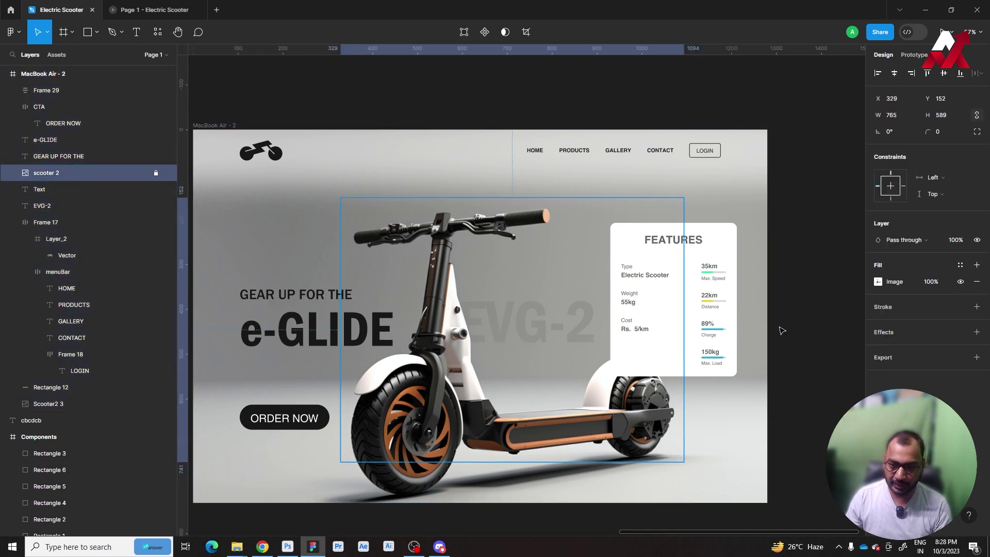
pyautogui.click(721, 315)
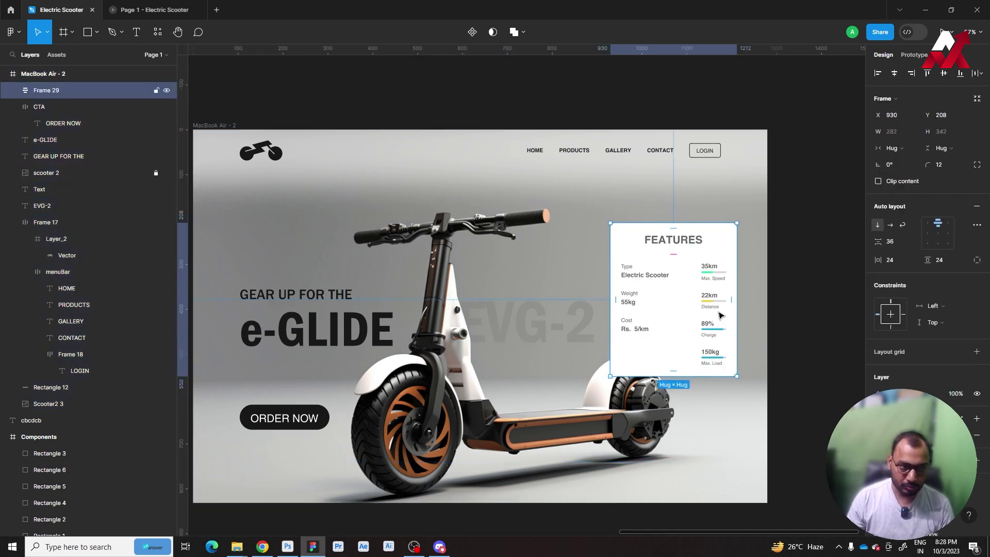
pyautogui.moveTo(47, 89)
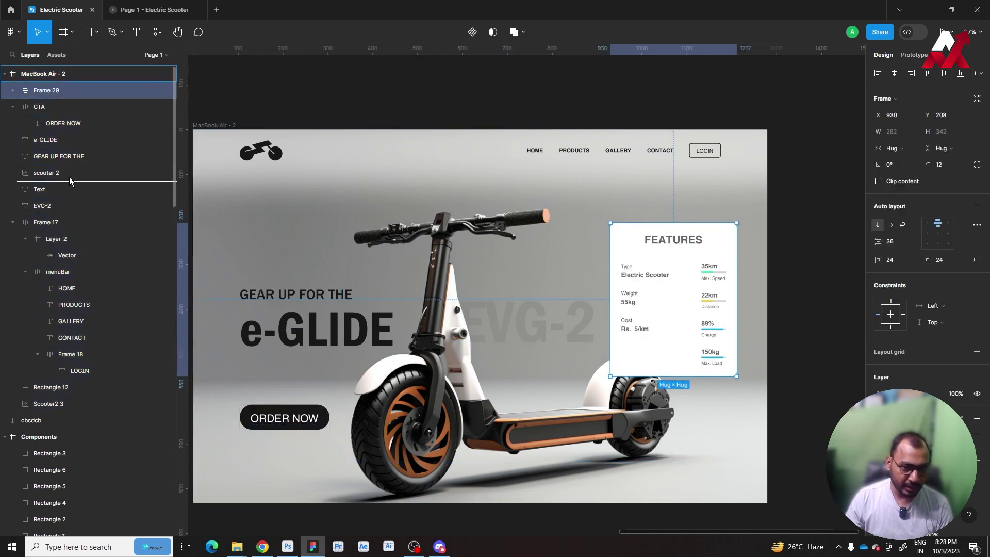
pyautogui.moveTo(77, 89); pyautogui.dragTo(69, 177)
pyautogui.scroll(3, 692, 311)
pyautogui.scroll(2, 692, 312)
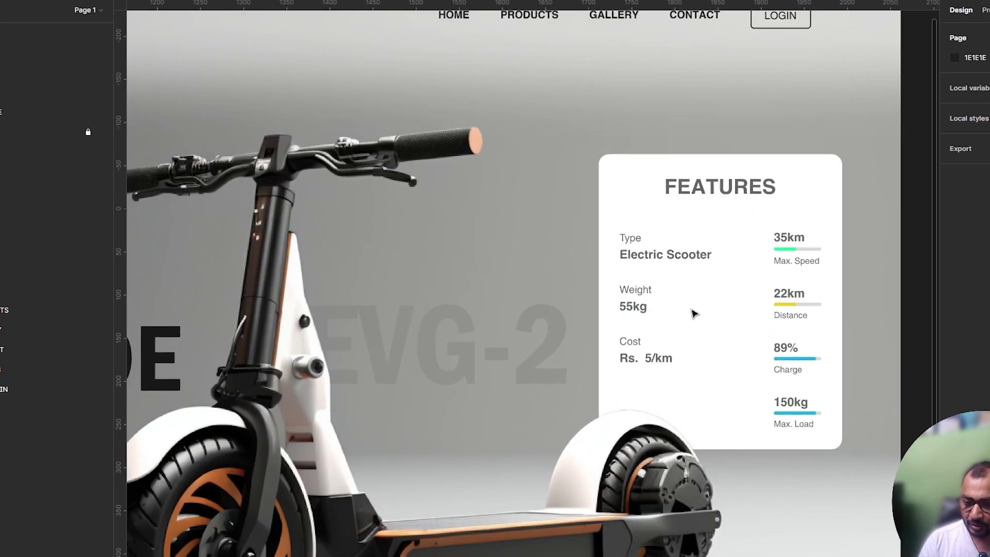
pyautogui.scroll(1, 692, 312)
pyautogui.scroll(-3, 656, 424)
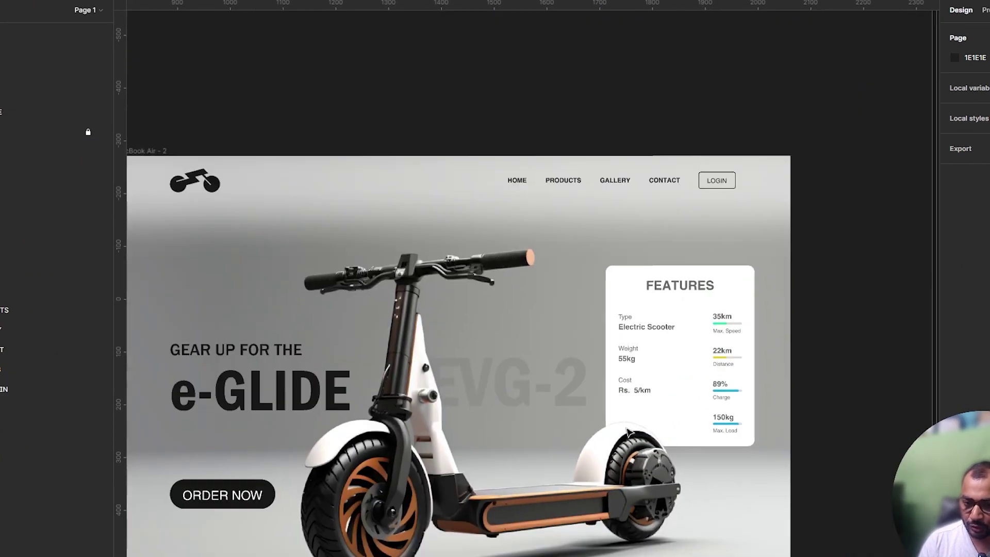
pyautogui.scroll(-2, 656, 424)
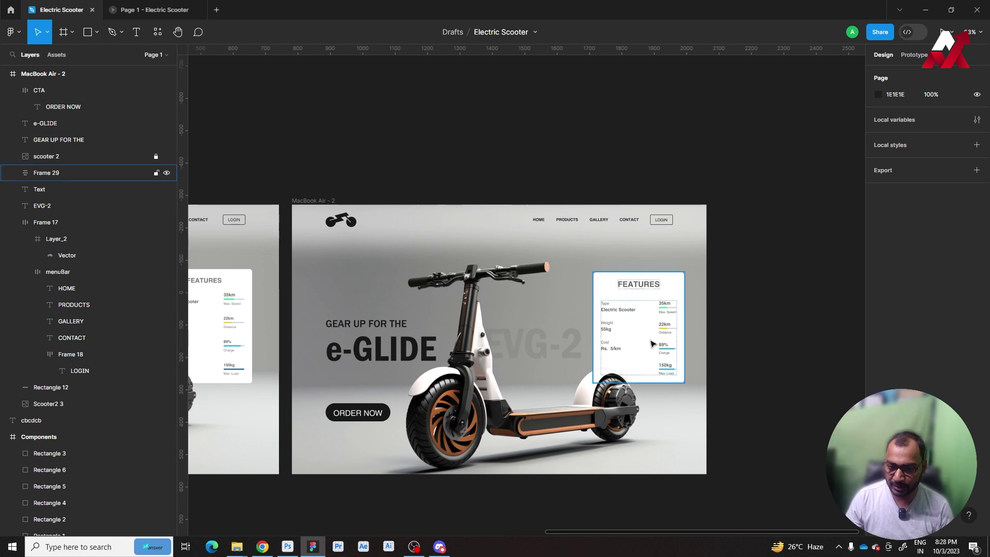
# Step: Check that the rear wheel overlaps the card's bottom, then reselect the FEATURES card
pyautogui.click(654, 322)
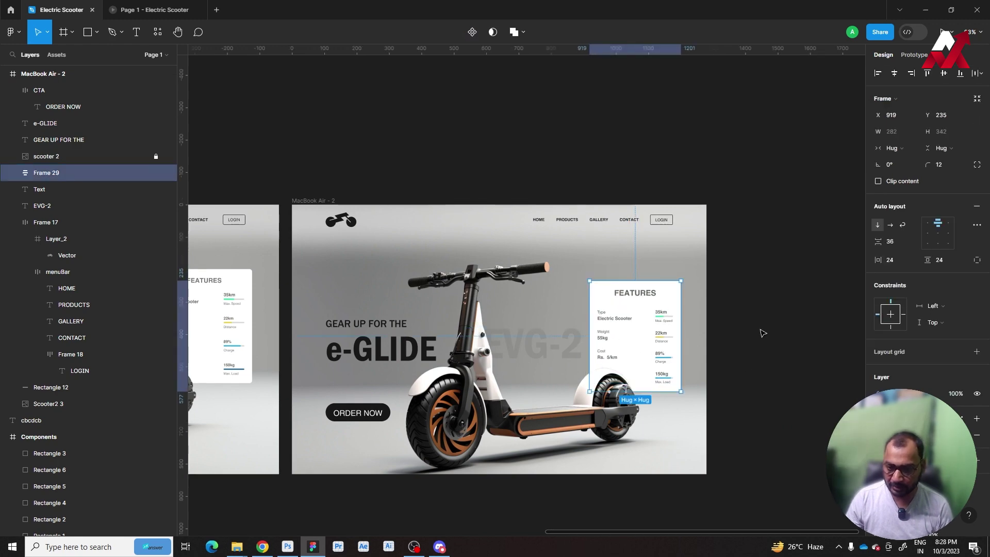
pyautogui.press('Escape')
pyautogui.scroll(4, 642, 315)
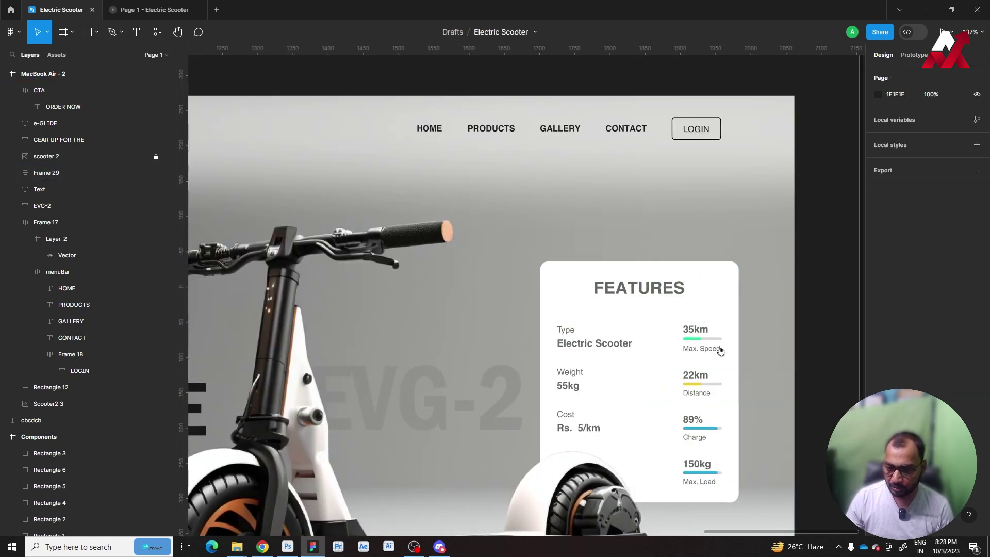
pyautogui.scroll(-2, 719, 347)
pyautogui.scroll(-2, 692, 281)
pyautogui.click(681, 267)
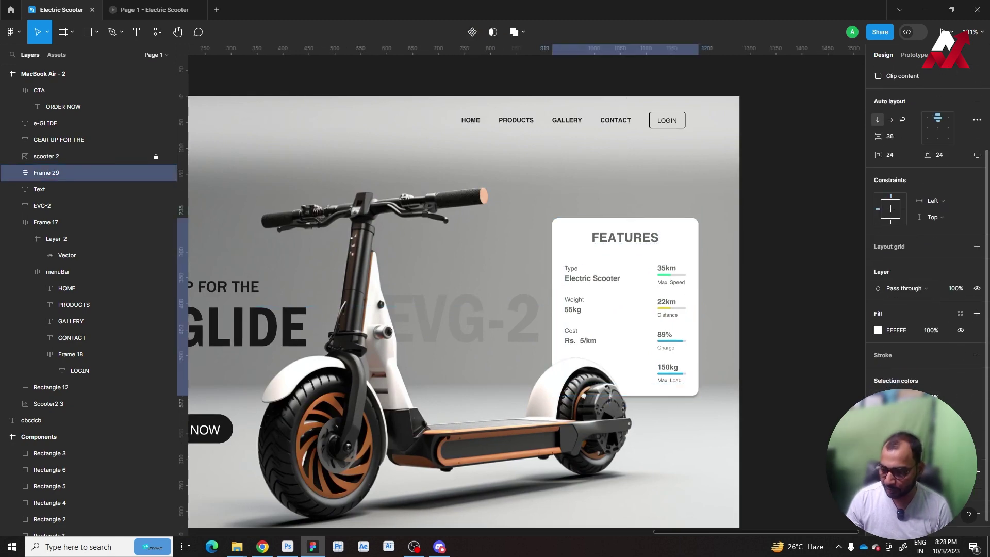
# Step: Give the FEATURES card a black drop shadow with X offset 5, Y 4 and 10% opacity
pyautogui.click(879, 457)
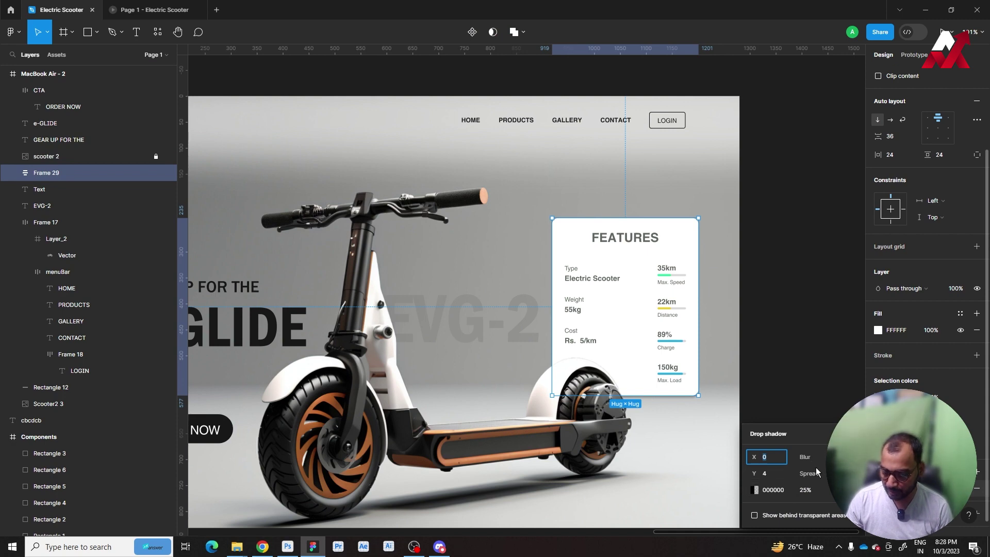
pyautogui.write('5')
pyautogui.press('Tab')
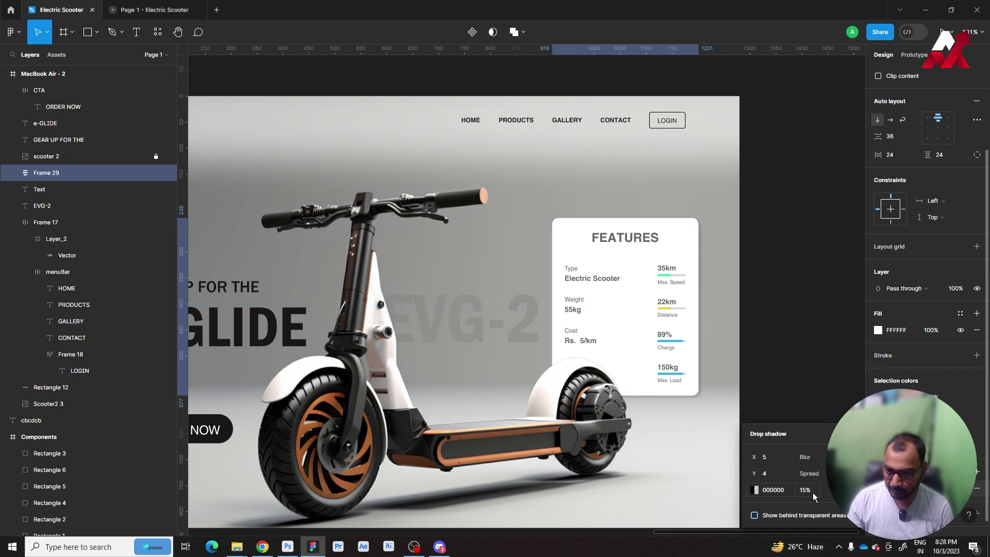
pyautogui.click(814, 374)
pyautogui.scroll(3, 814, 374)
pyautogui.click(652, 283)
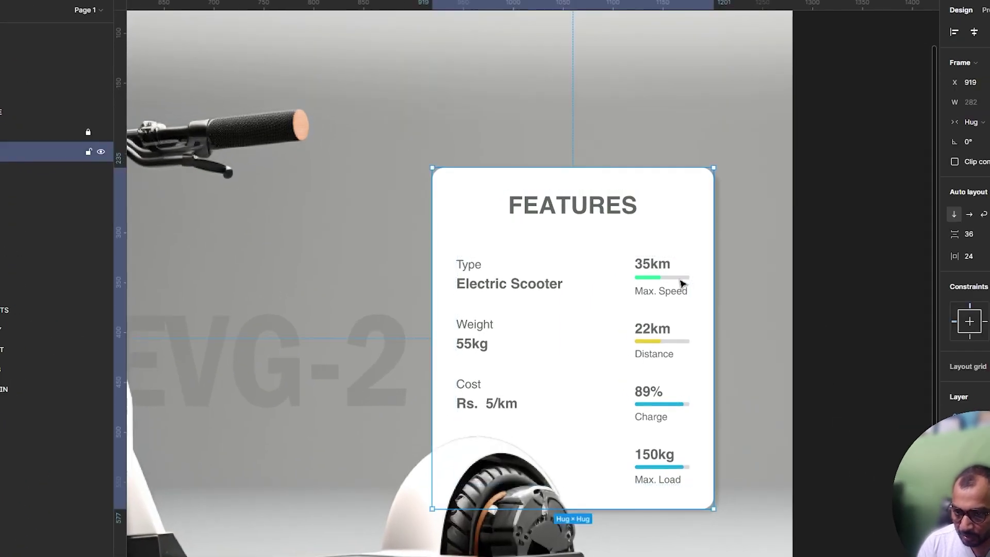
pyautogui.scroll(-3, 965, 257)
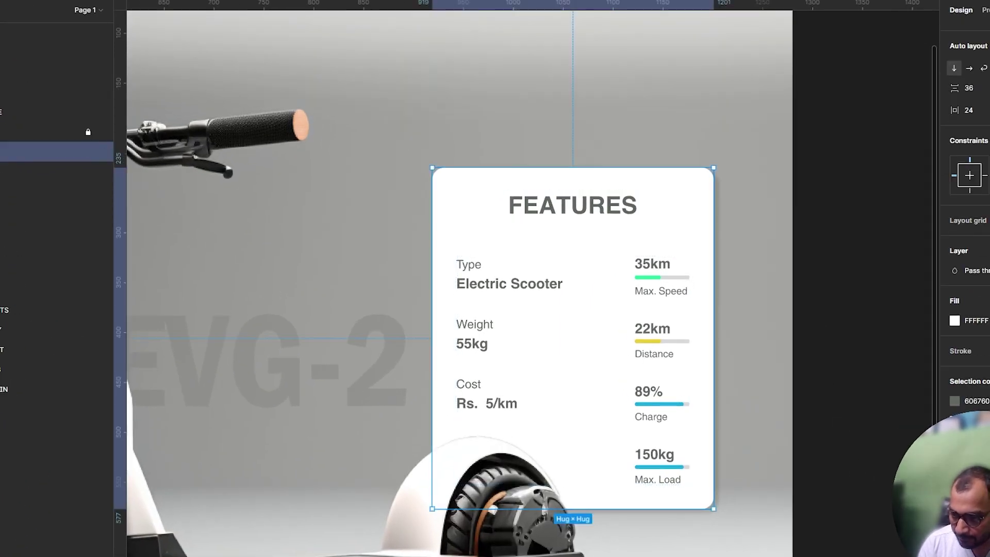
pyautogui.click(955, 466)
pyautogui.click(867, 532)
pyautogui.write('10')
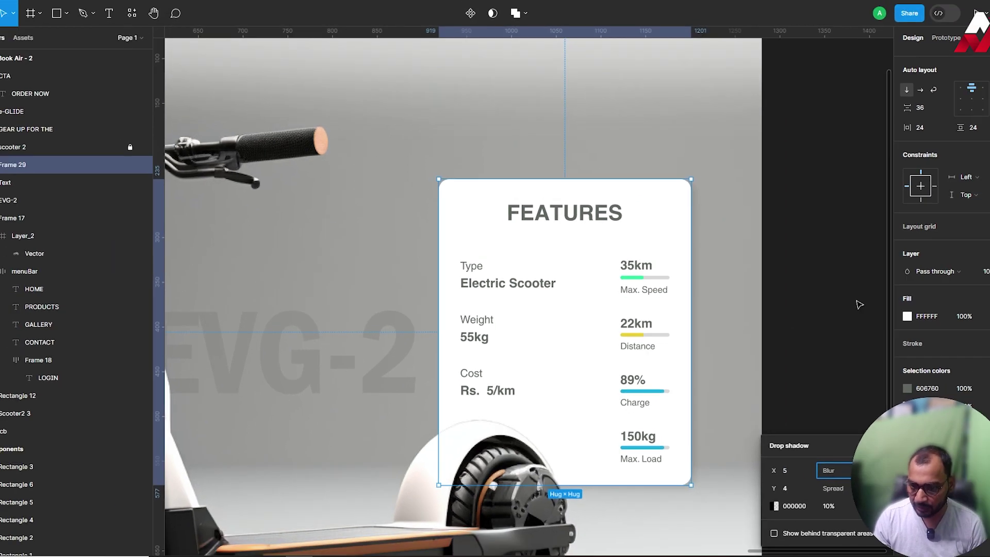
# Step: Deselect the card and zoom out with Shift+1 to show all frames
pyautogui.click(785, 273)
pyautogui.hotkey('shift', '1')
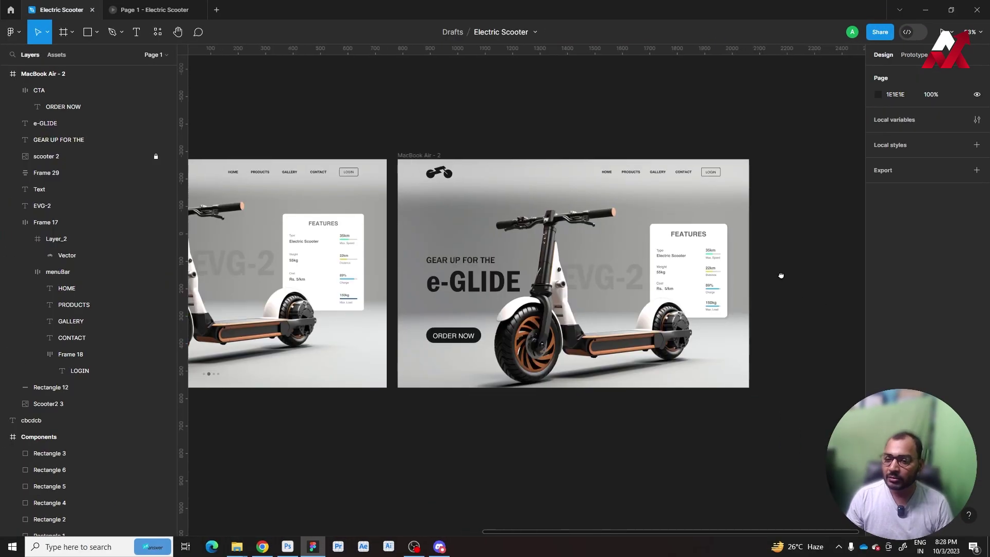
pyautogui.scroll(-3, 773, 255)
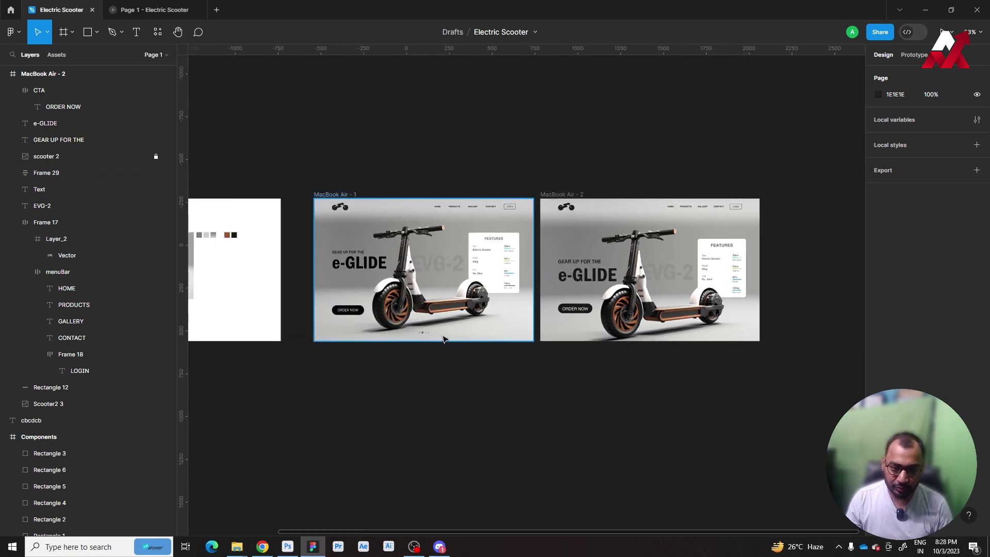
pyautogui.scroll(3, 421, 332)
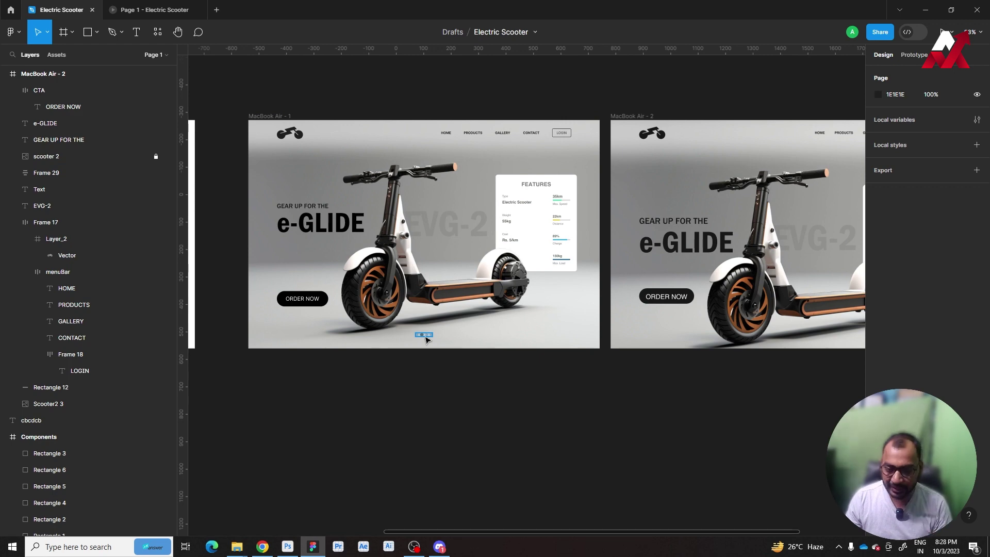
pyautogui.click(426, 338)
pyautogui.hscroll(5, 432, 407)
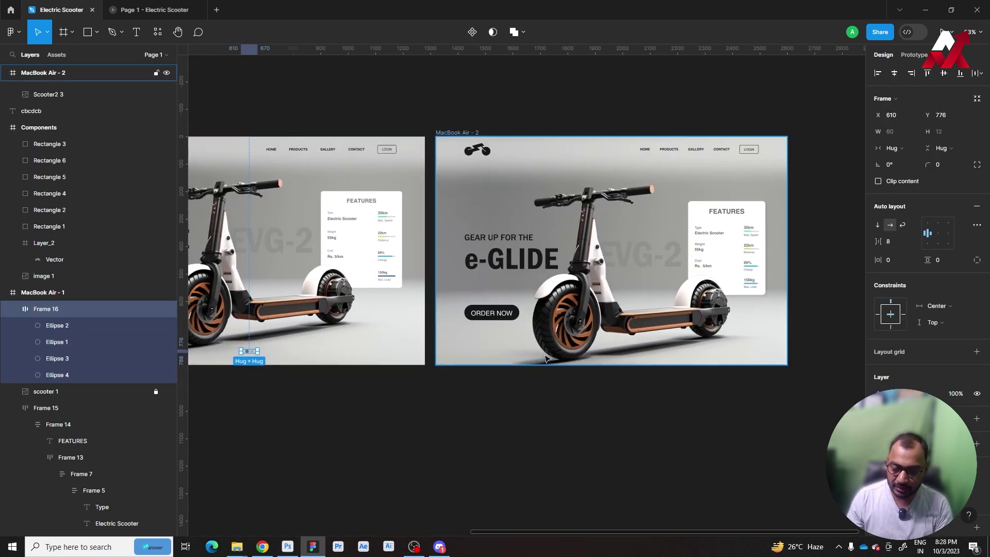
# Step: Shift the Scooter2 3 image fill lower inside the hero frame
pyautogui.click(691, 344)
pyautogui.doubleClick(694, 341)
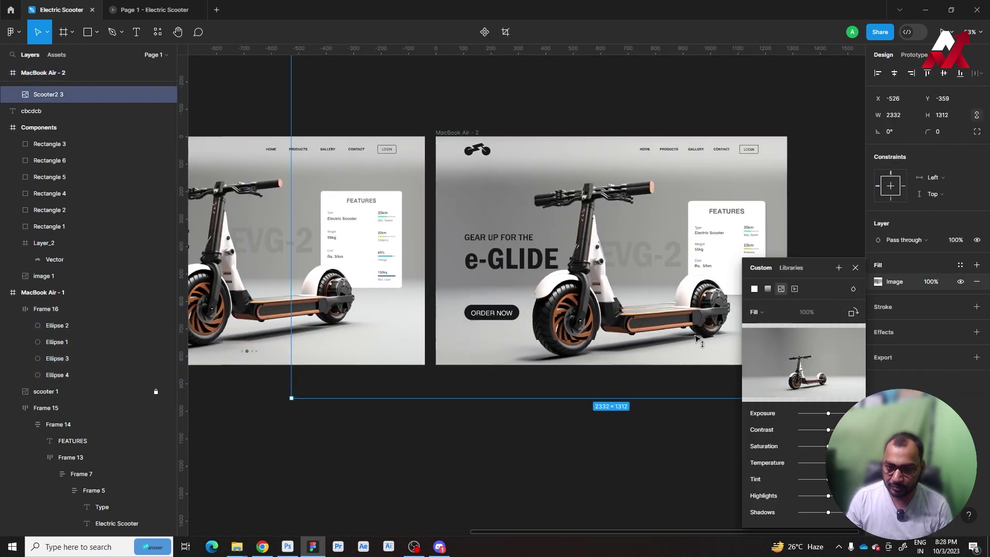
pyautogui.moveTo(697, 339)
pyautogui.mouseDown()
pyautogui.moveTo(600, 295)
pyautogui.moveTo(639, 336)
pyautogui.mouseUp()
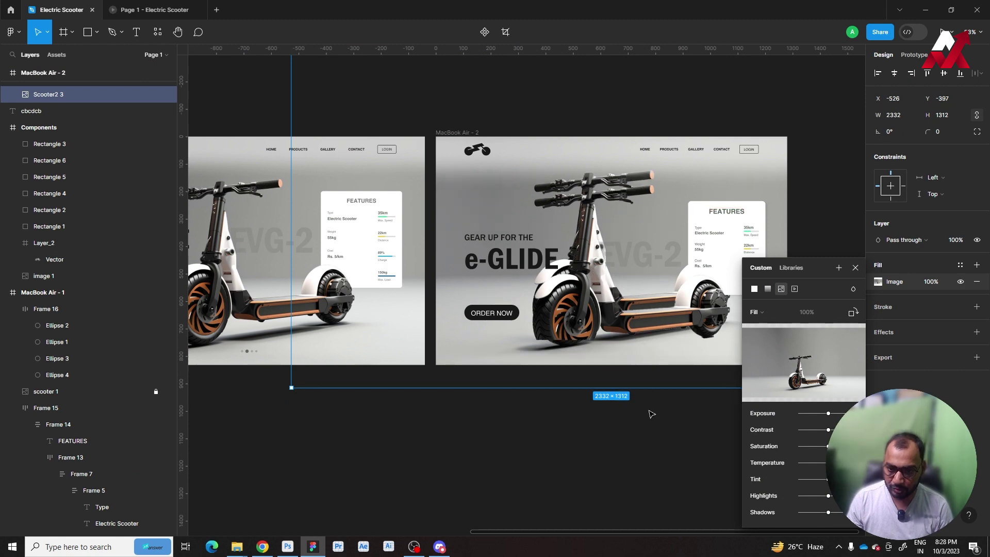
pyautogui.click(639, 252)
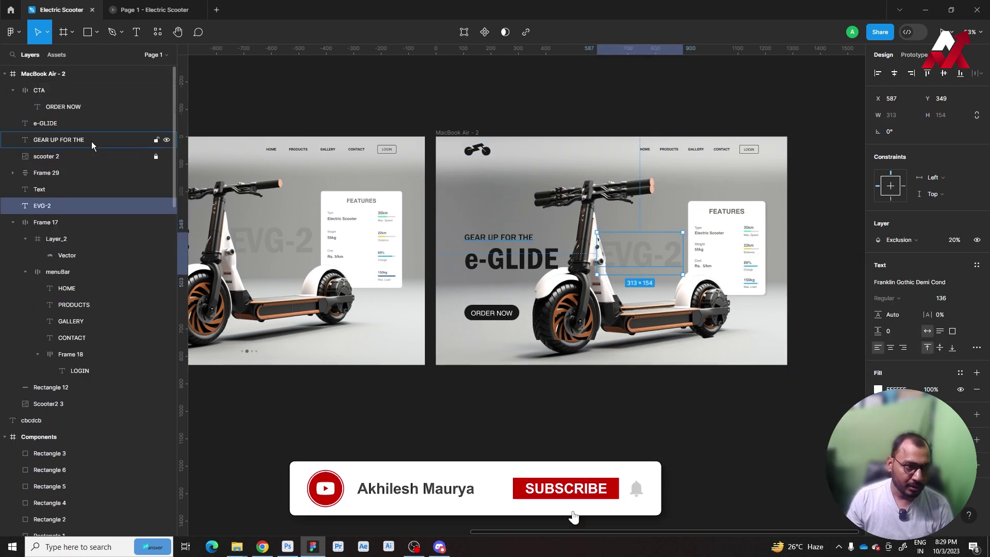
# Step: Unlock the scooter 2 layer
pyautogui.click(156, 156)
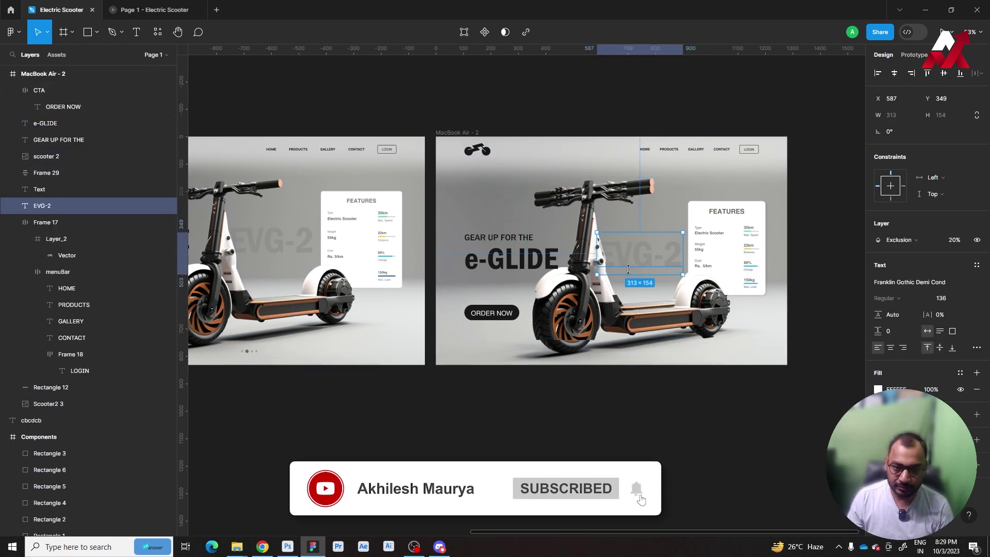
pyautogui.keyDown('ctrl'); pyautogui.scroll(-2, 633, 280); pyautogui.keyUp('ctrl')
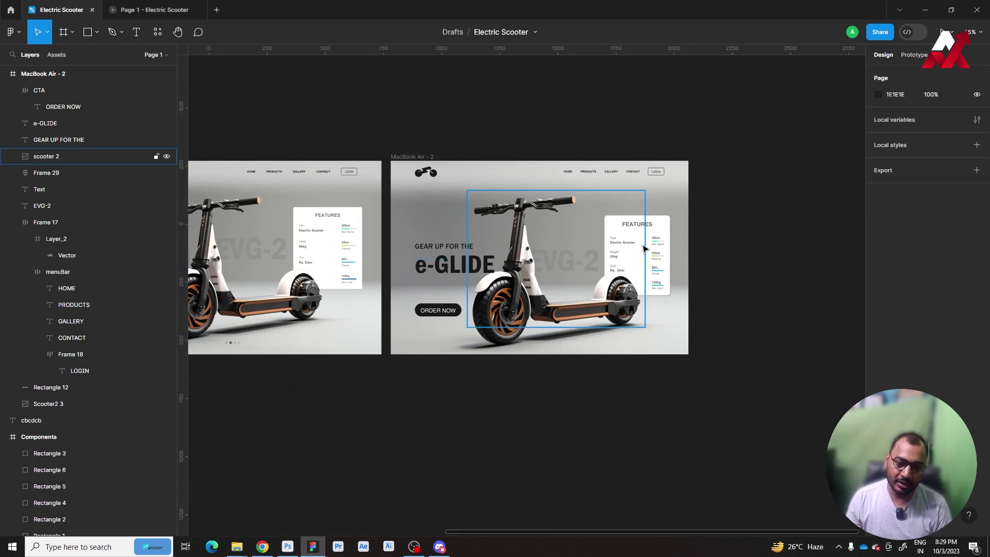
pyautogui.keyDown('ctrl'); pyautogui.scroll(1, 678, 267); pyautogui.keyUp('ctrl')
pyautogui.hscroll(-2, 570, 347)
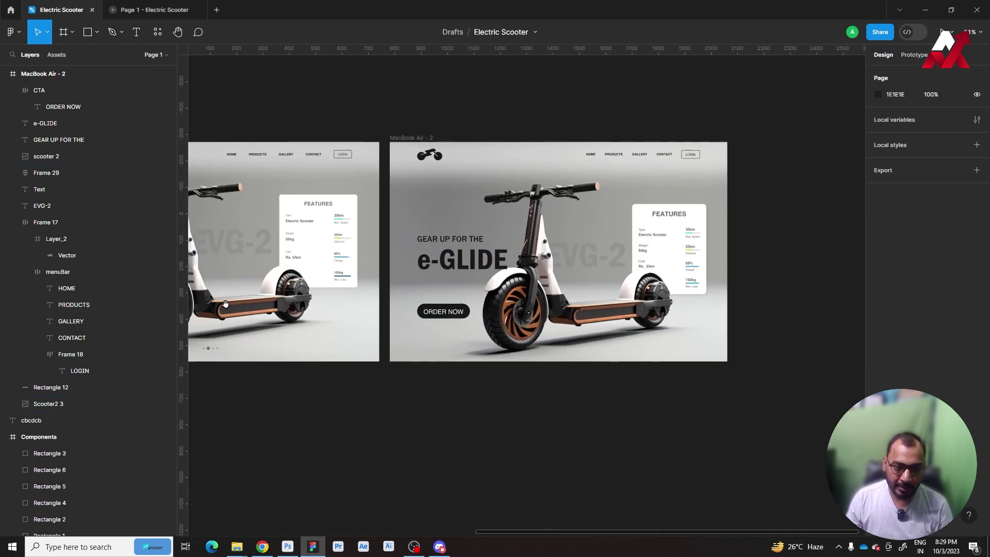
pyautogui.click(97, 34)
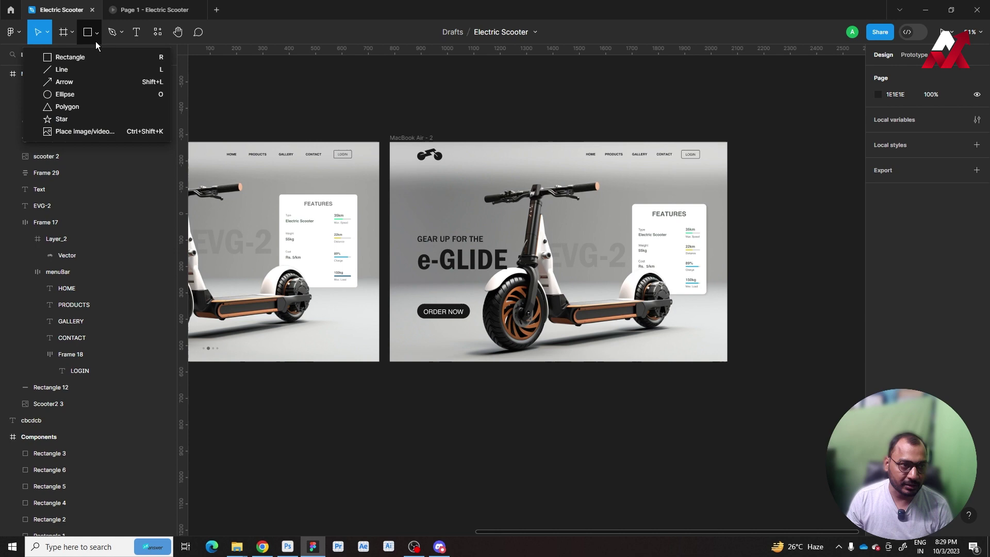
# Step: Draw a small ellipse dot below the scooter
pyautogui.click(88, 91)
pyautogui.moveTo(576, 347); pyautogui.dragTo(558, 329)
pyautogui.keyDown('ctrl'); pyautogui.scroll(3, 580, 353); pyautogui.keyUp('ctrl')
pyautogui.keyDown('ctrl'); pyautogui.scroll(3, 581, 356); pyautogui.keyUp('ctrl')
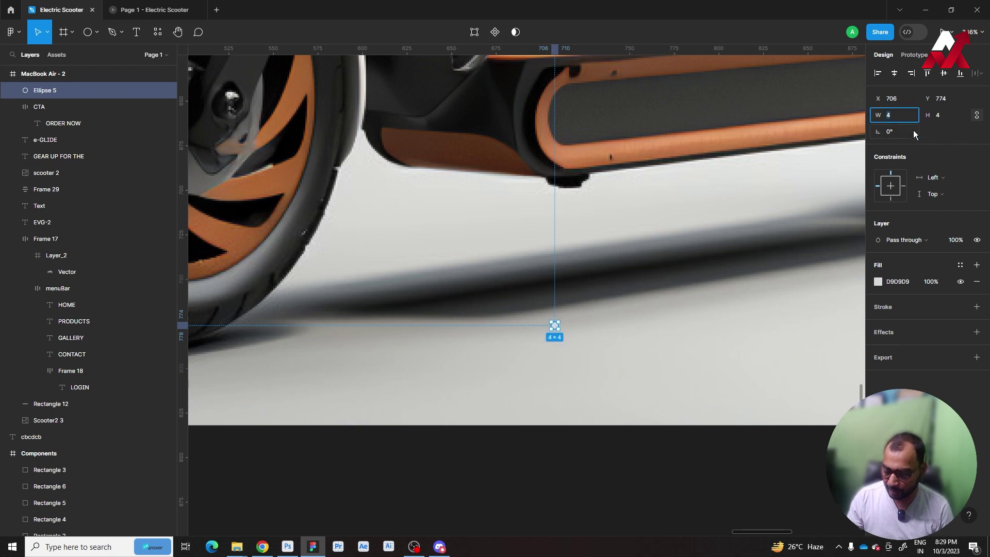
pyautogui.press('Return')
pyautogui.press('Escape')
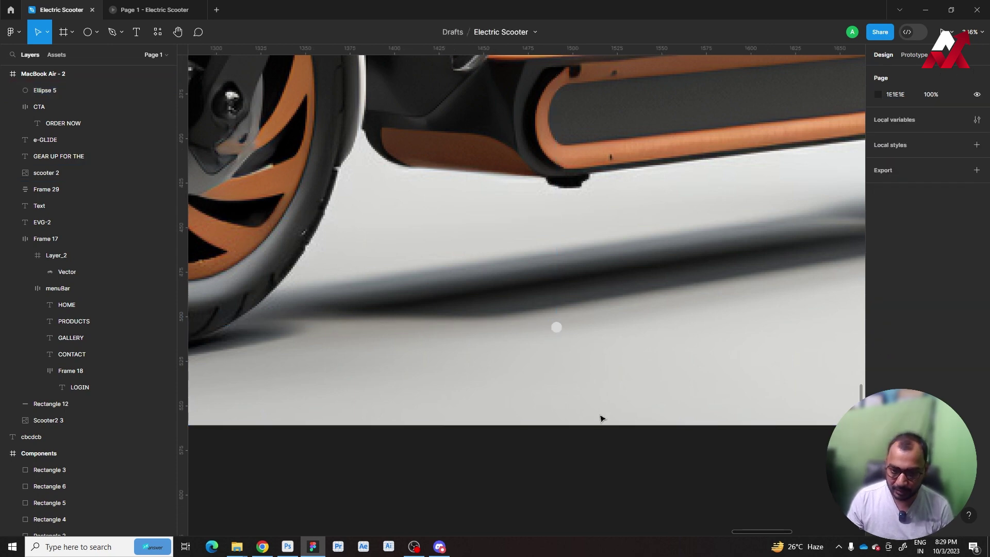
# Step: Duplicate the dot and wrap it in an auto-layout row of four dots
pyautogui.keyDown('alt'); pyautogui.moveTo(561, 336); pyautogui.dragTo(578, 335); pyautogui.keyUp('alt')
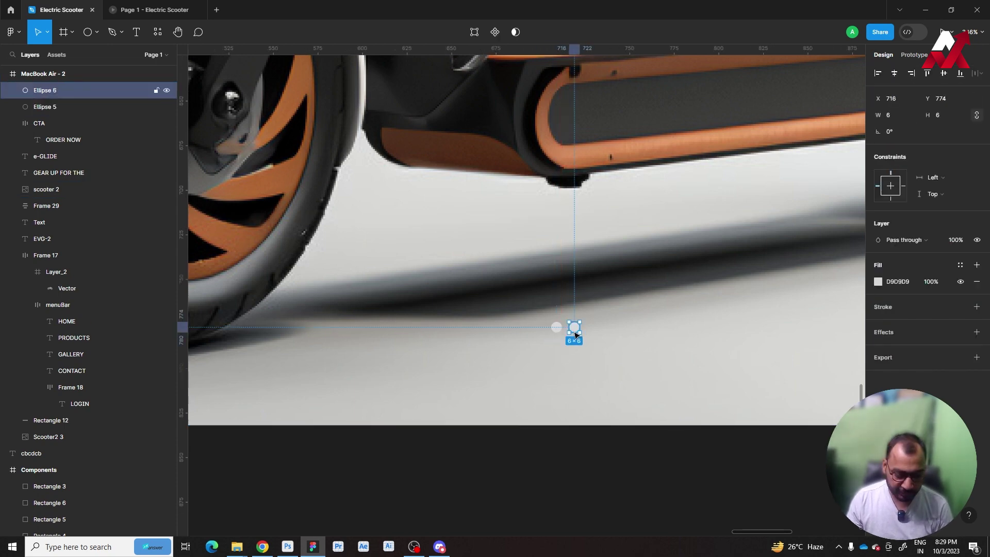
pyautogui.keyDown('shift'); pyautogui.click(560, 332); pyautogui.keyUp('shift')
pyautogui.hotkey('shift', 'a')
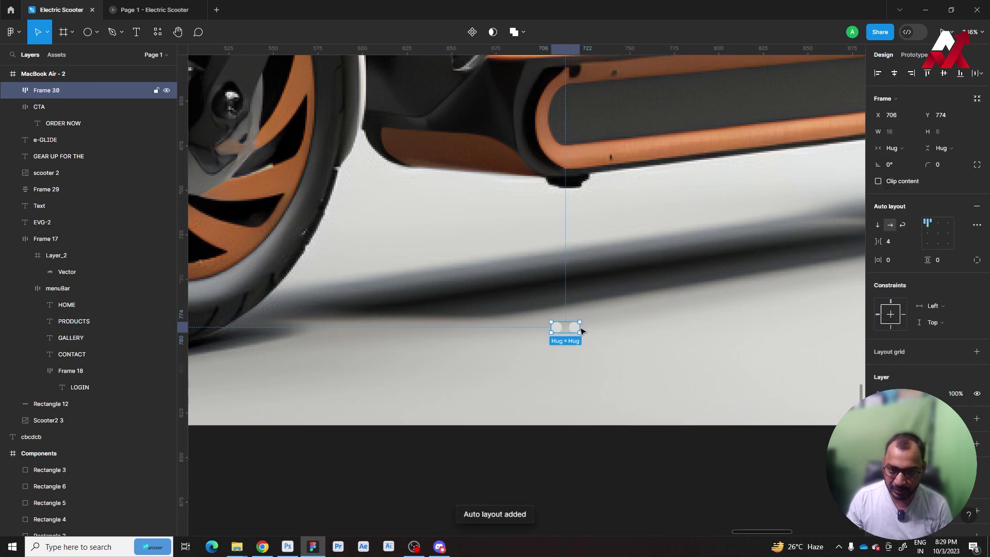
pyautogui.click(574, 329)
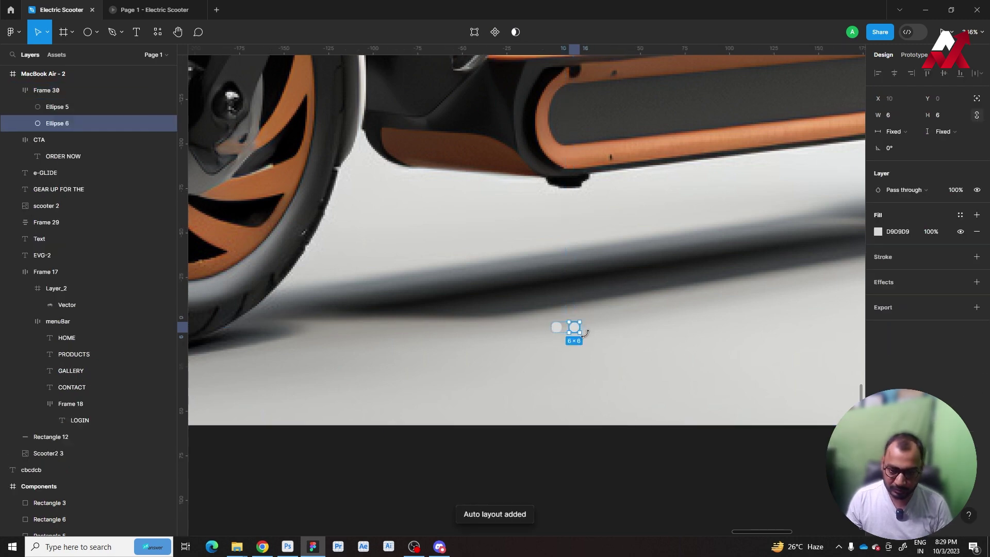
pyautogui.hotkey('ctrl', 'd')
pyautogui.hotkey('ctrl', 'd')
pyautogui.click(678, 437)
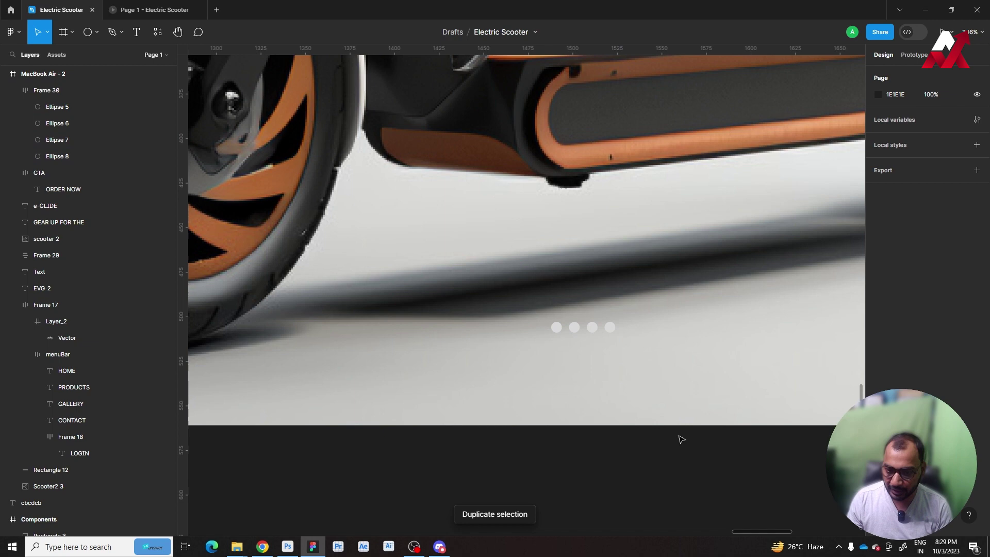
pyautogui.click(612, 335)
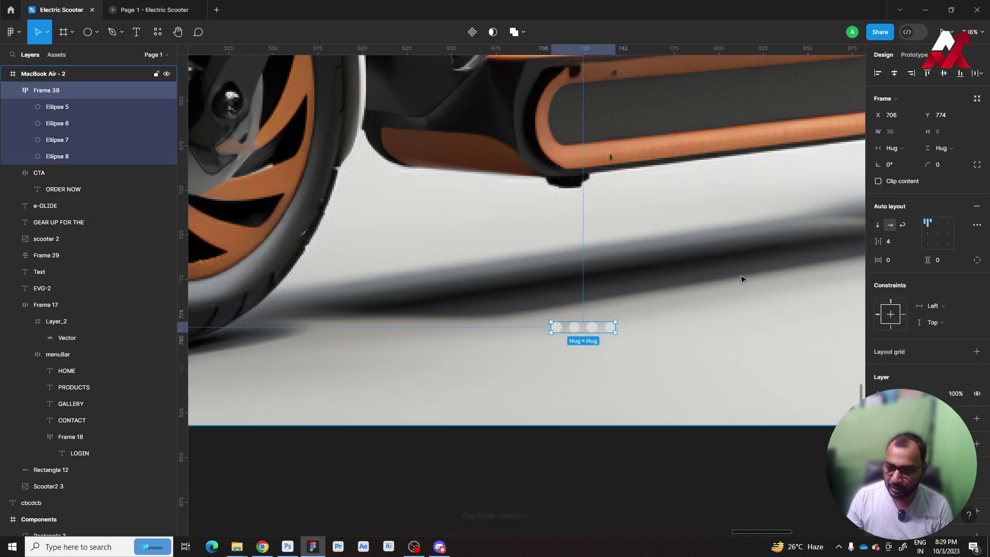
# Step: Enlarge the second dot in the row to 12×12
pyautogui.doubleClick(580, 330)
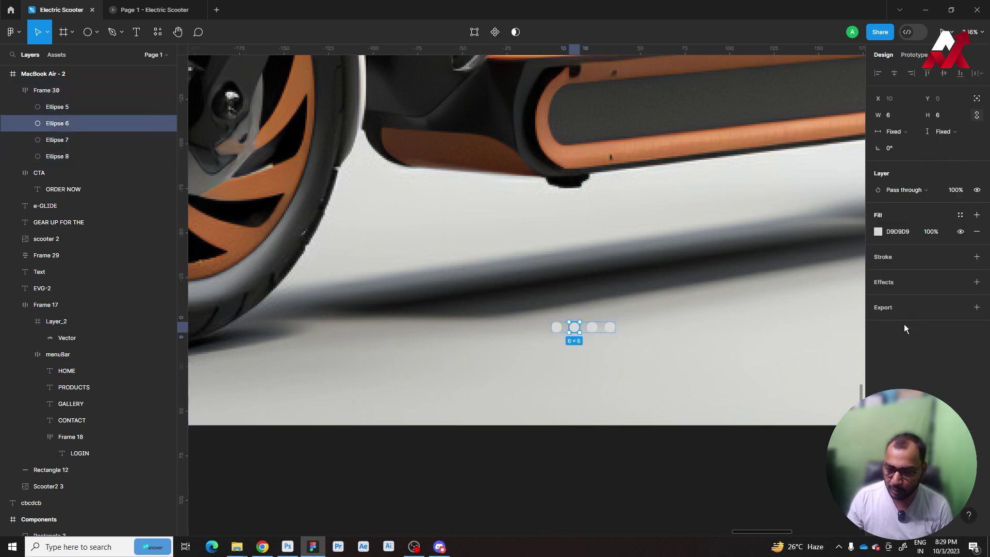
pyautogui.click(896, 117)
pyautogui.write('12')
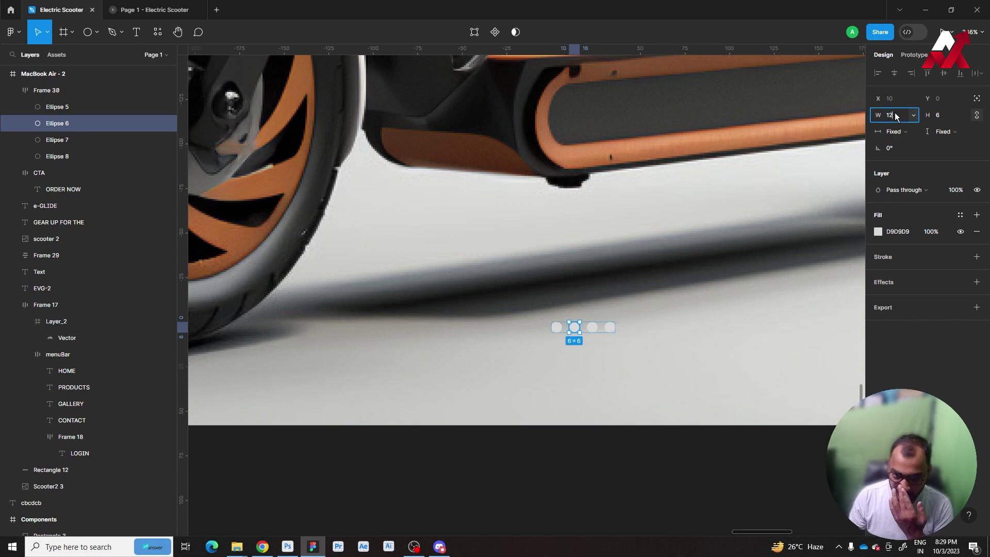
pyautogui.press('Return')
pyautogui.press('Escape')
pyautogui.click(591, 332)
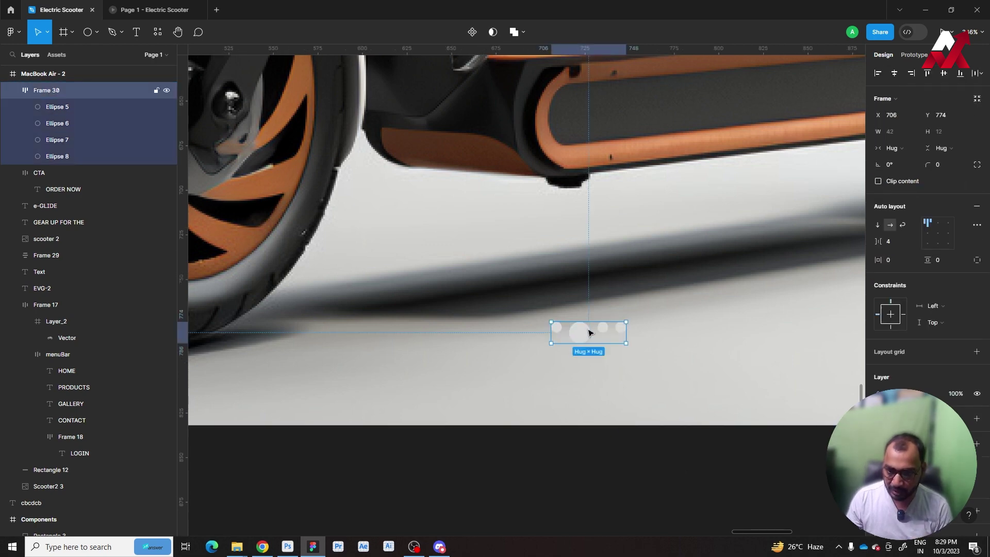
pyautogui.click(634, 435)
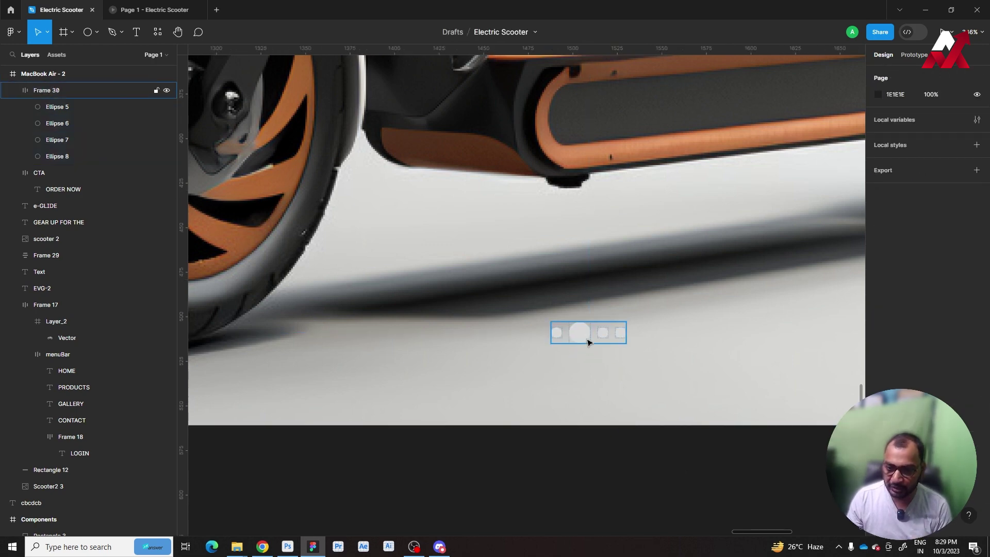
pyautogui.doubleClick(579, 333)
pyautogui.click(879, 231)
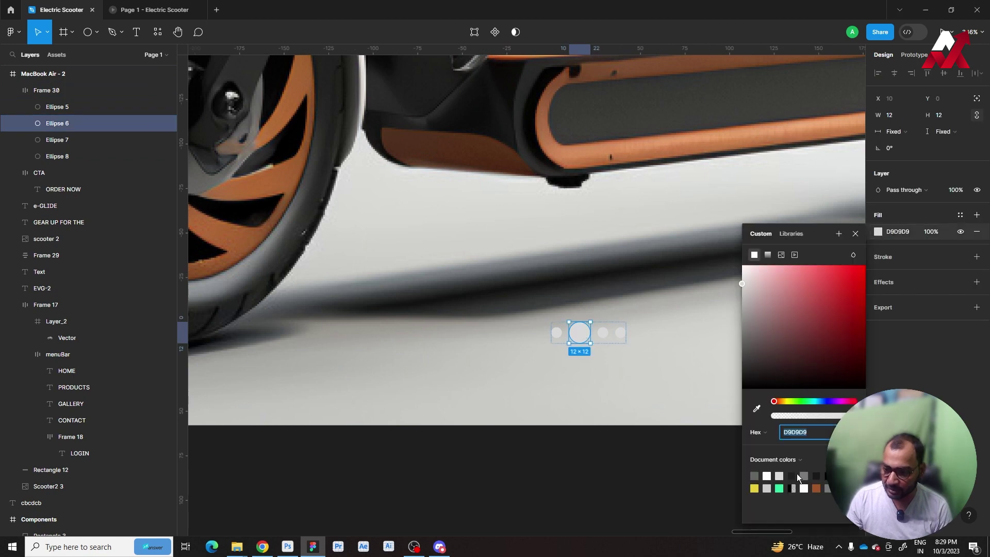
# Step: Darken the large dot and fill the dot row with the grey document colour
pyautogui.click(804, 475)
pyautogui.click(580, 497)
pyautogui.scroll(-5, 581, 497)
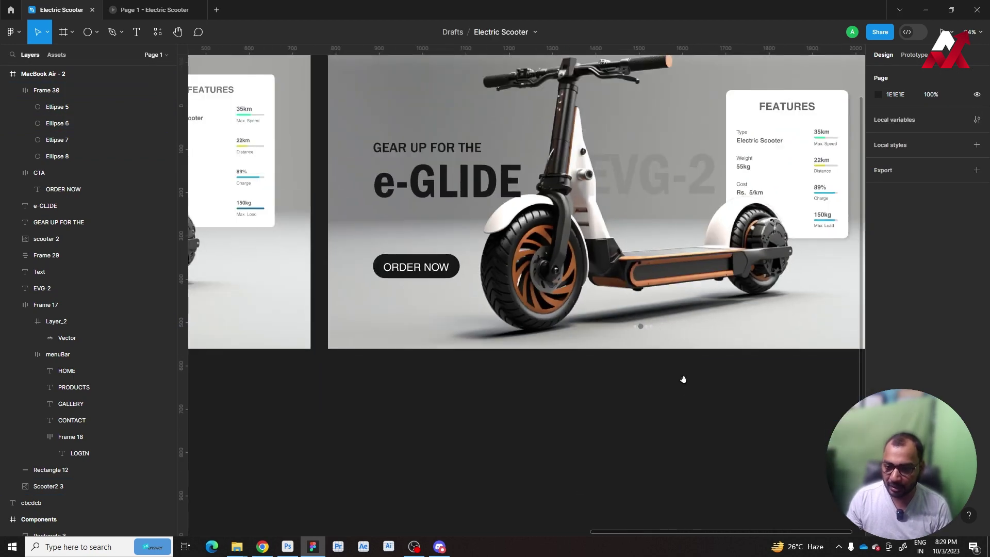
pyautogui.moveTo(680, 382); pyautogui.dragTo(654, 414)
pyautogui.click(612, 361)
pyautogui.scroll(5, 613, 361)
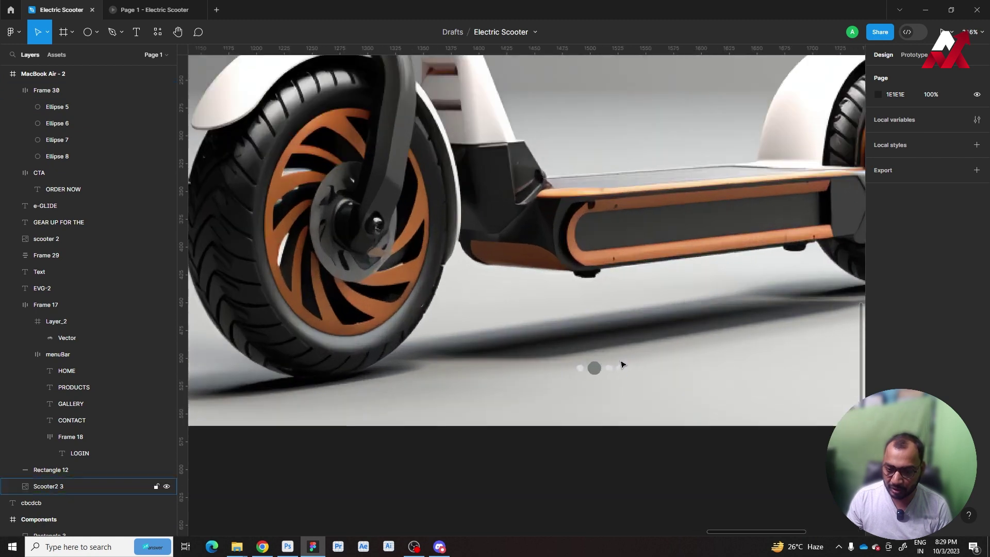
pyautogui.click(878, 435)
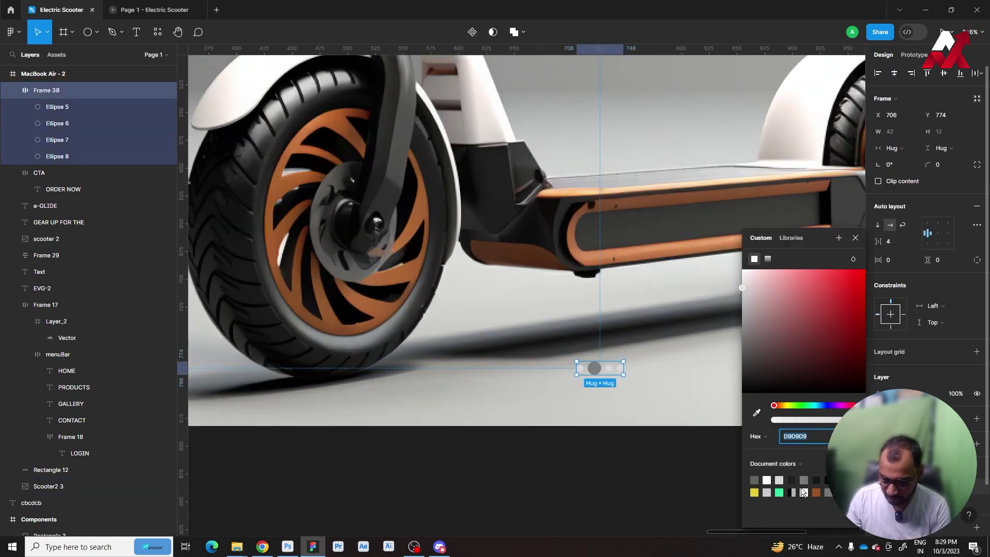
pyautogui.click(755, 480)
pyautogui.click(685, 294)
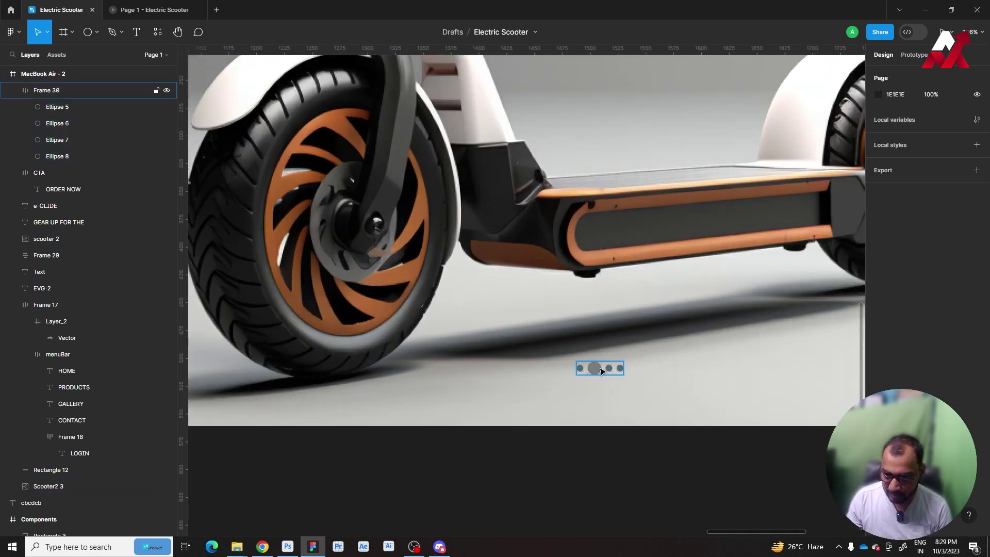
# Step: Set the active large dot's fill to hex 000000
pyautogui.click(597, 367)
pyautogui.click(878, 435)
pyautogui.write('000000')
pyautogui.press('Return')
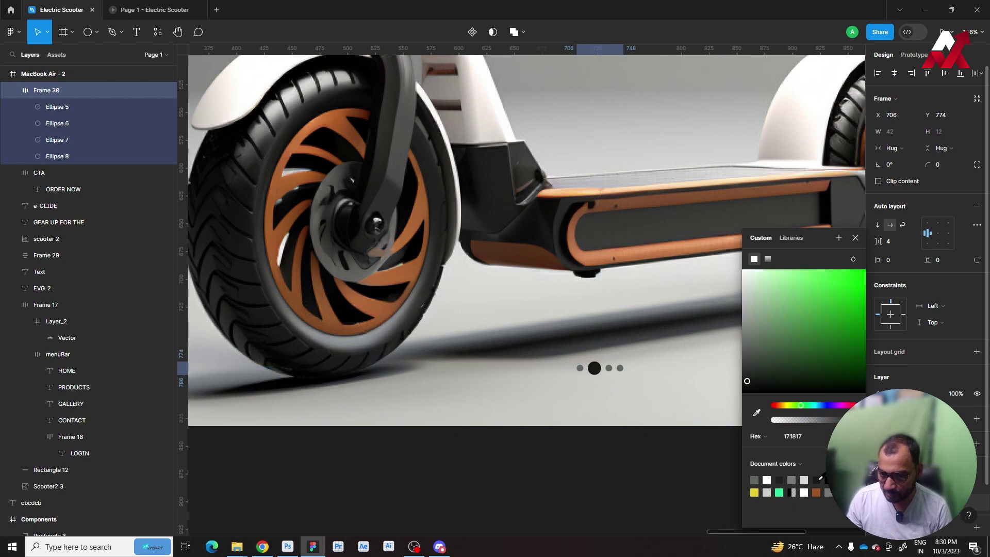
# Step: Centre the dot row horizontally beneath the scooter with a Center constraint
pyautogui.click(663, 465)
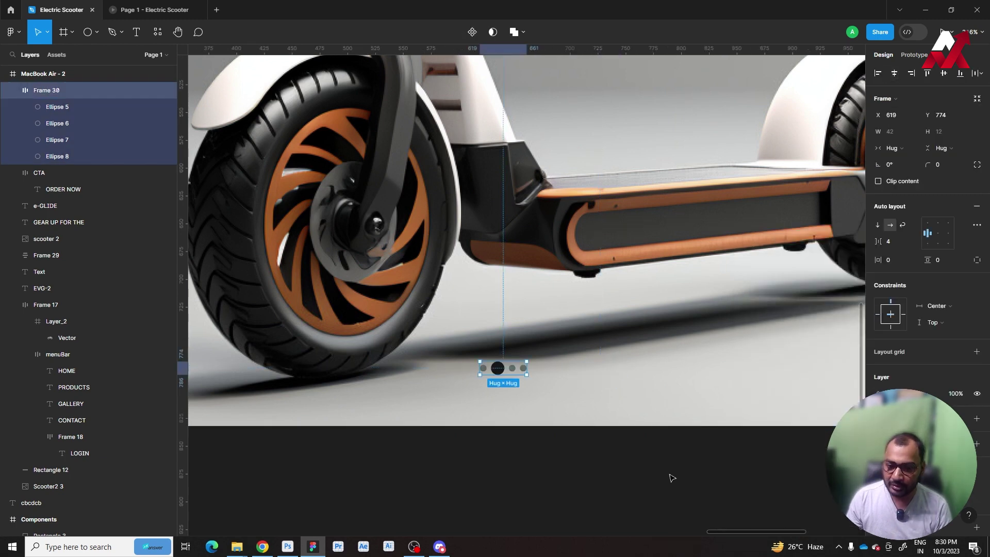
pyautogui.press('Escape')
pyautogui.scroll(-5, 668, 348)
pyautogui.scroll(-3, 668, 348)
pyautogui.scroll(-2, 668, 348)
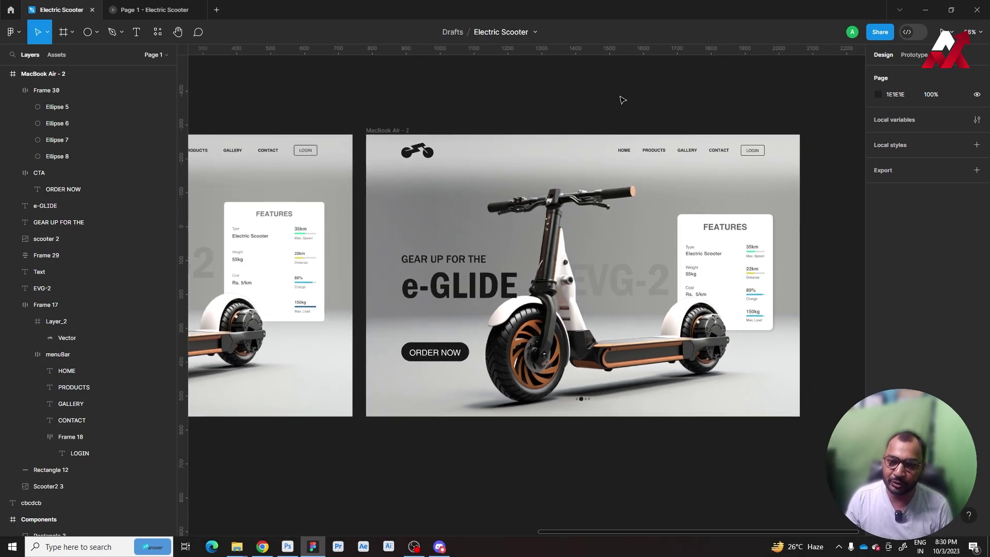
# Step: Nudge Frame 29, the FEATURES card, up about 18 px and deselect it
pyautogui.click(753, 304)
pyautogui.moveTo(751, 295); pyautogui.dragTo(751, 286)
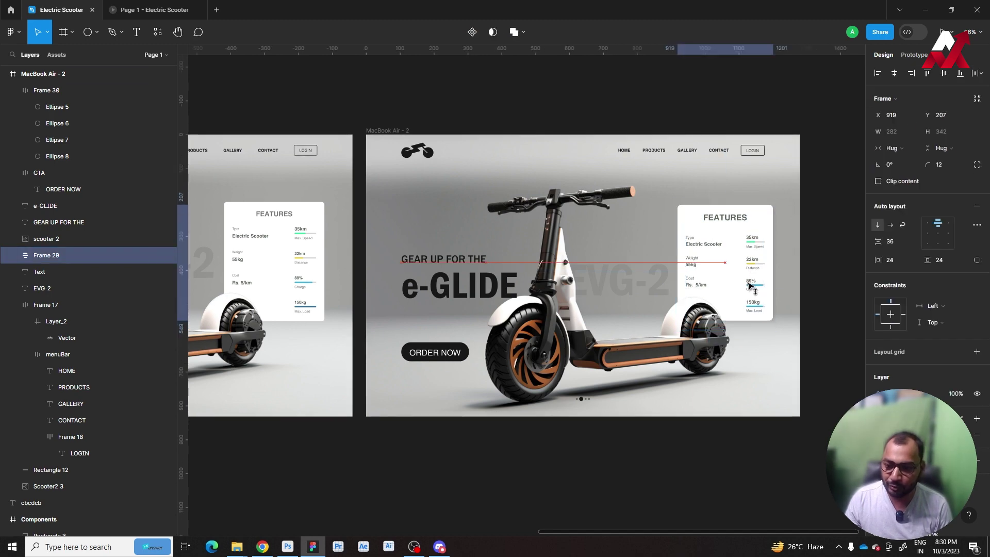
pyautogui.click(828, 302)
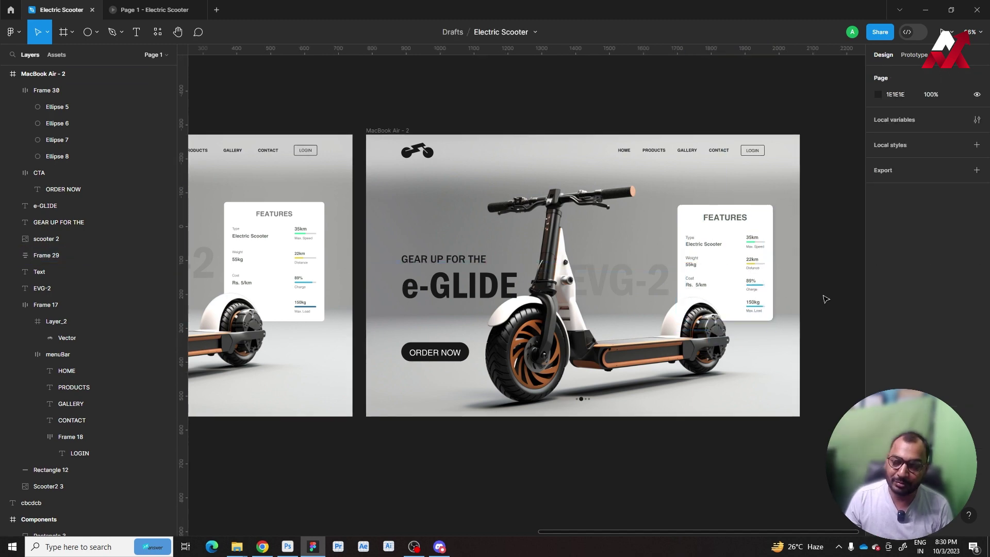